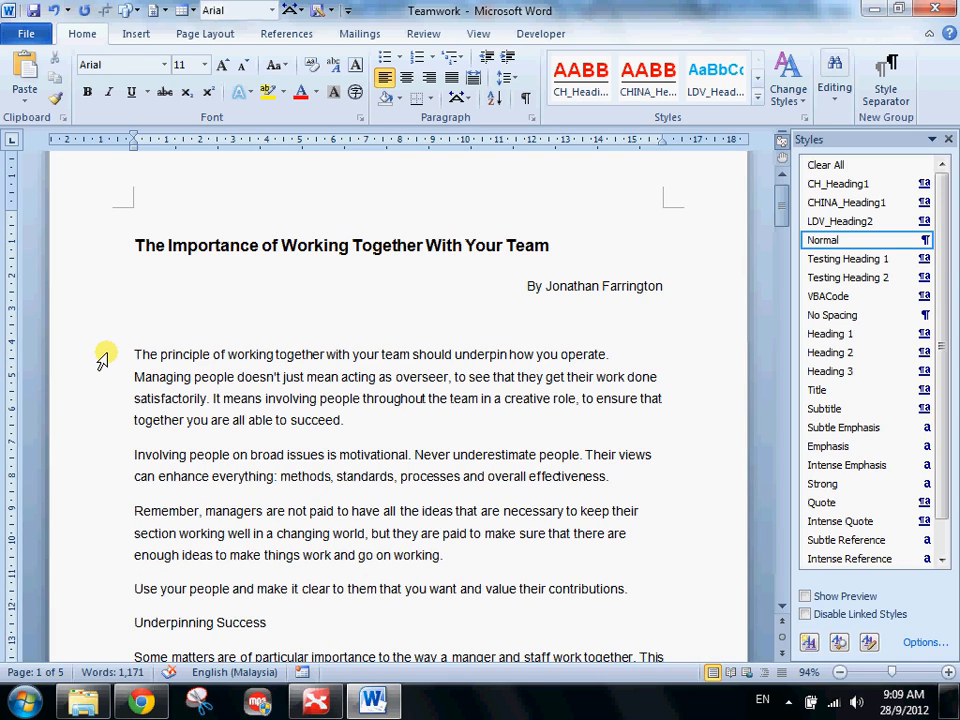
# - Compare the unformatted Teamwork document with the headings and bullets of the original web article in Chrome, and return to Word
pyautogui.scroll(-3, 103, 358)
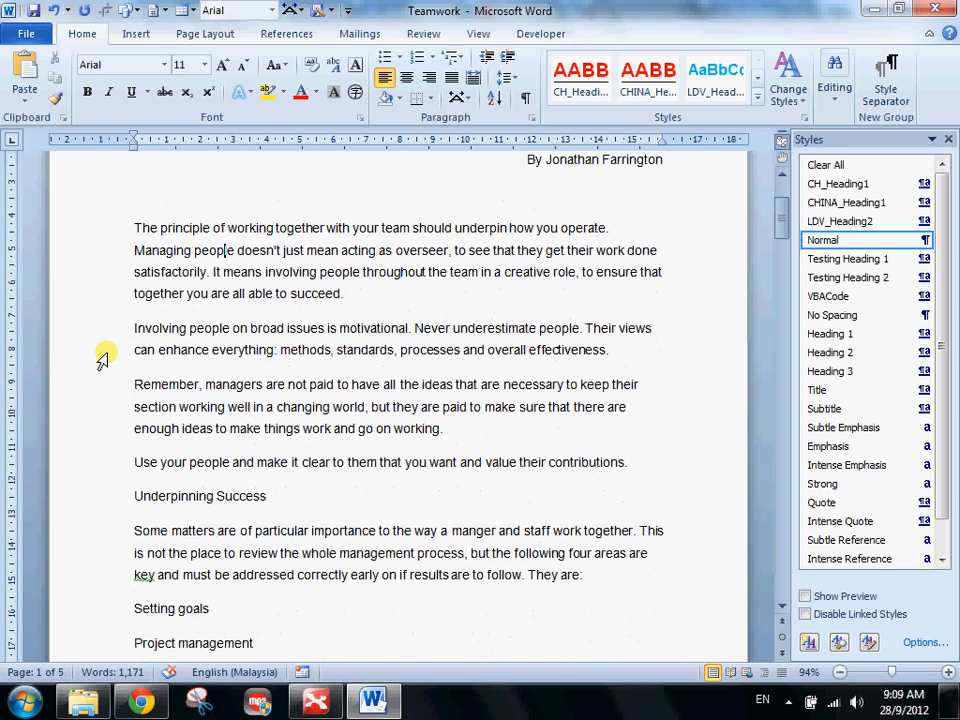
pyautogui.scroll(-1, 90, 408)
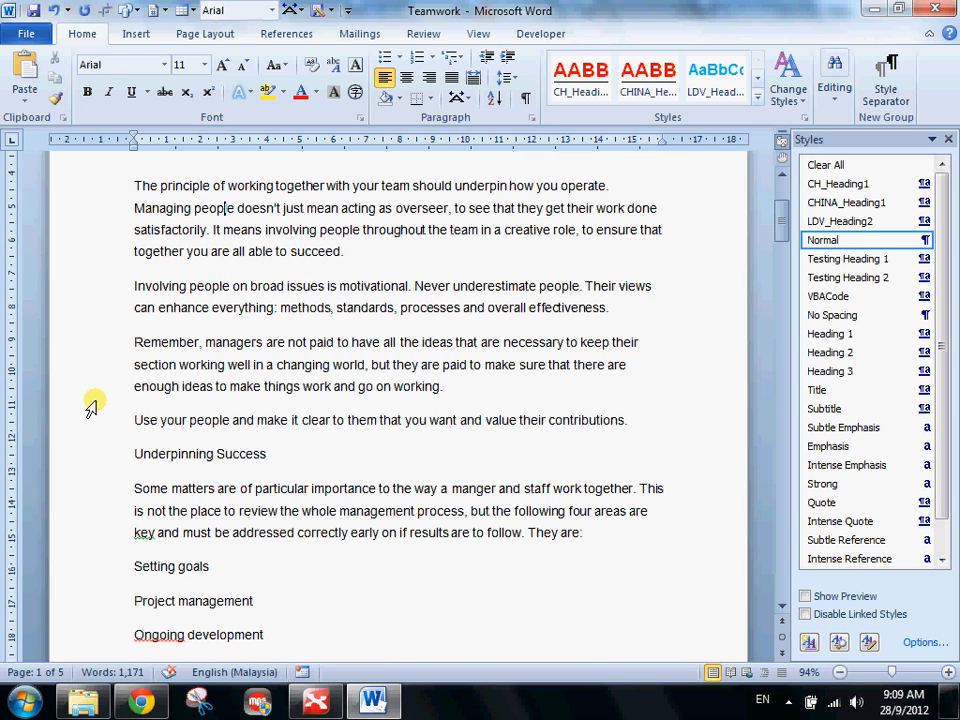
pyautogui.scroll(-1, 91, 408)
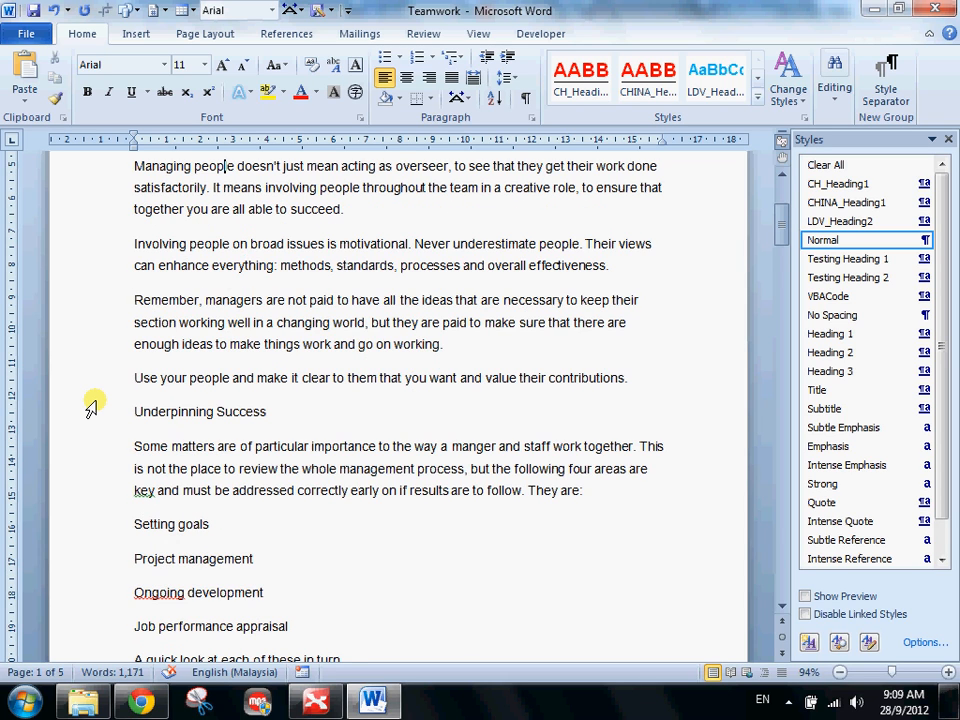
pyautogui.scroll(-3, 90, 408)
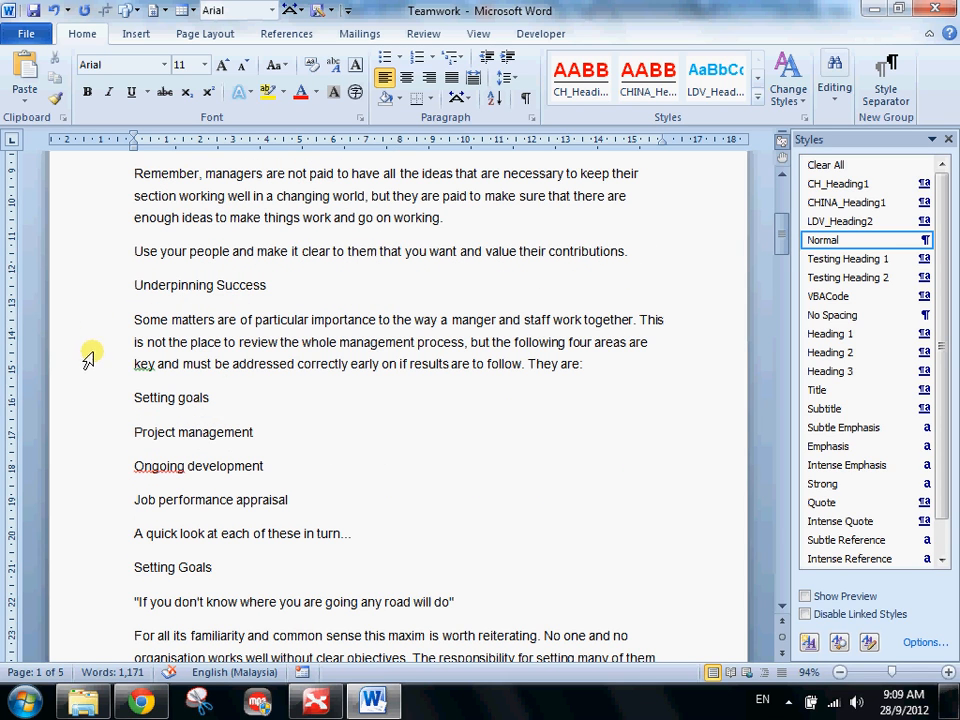
pyautogui.scroll(3, 103, 444)
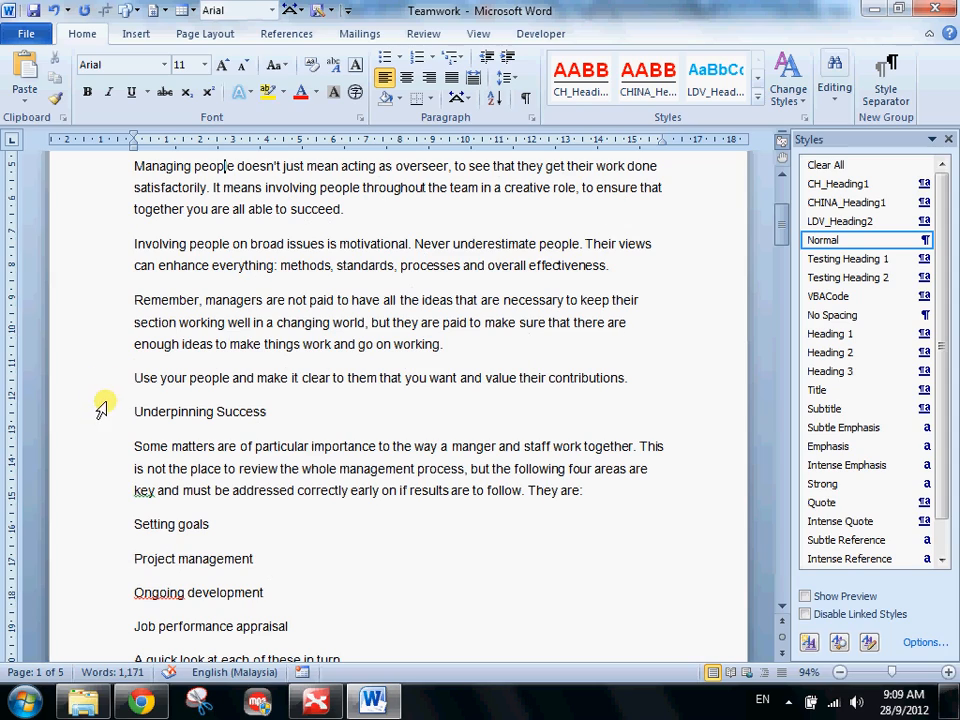
pyautogui.click(141, 701)
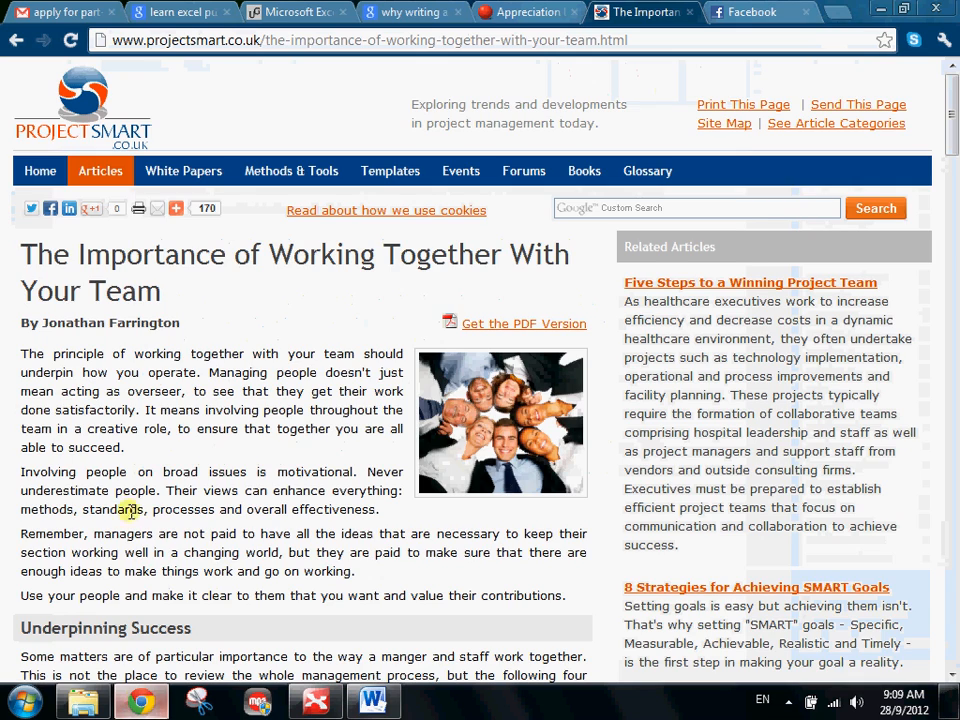
pyautogui.scroll(-3, 126, 508)
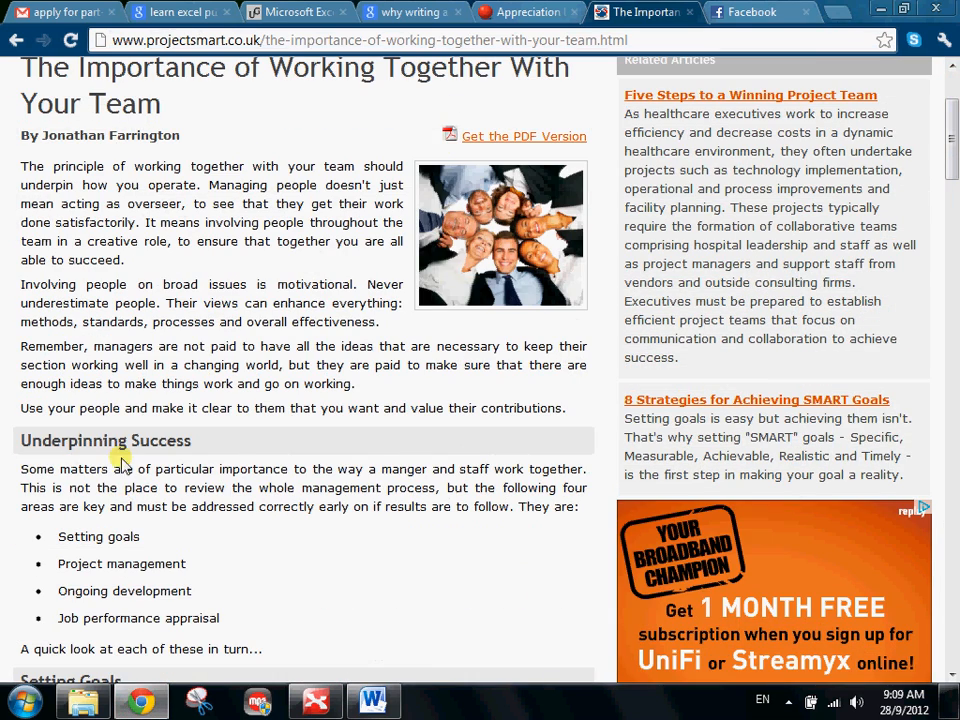
pyautogui.click(372, 701)
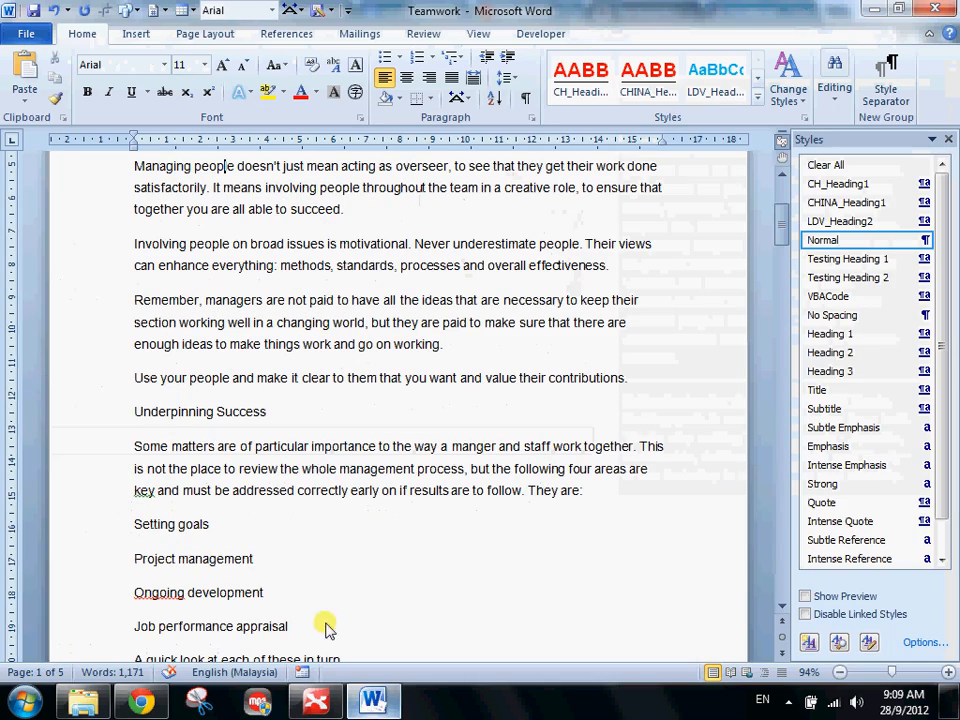
# - Examine the "Underpinning Success" heading and the surrounding text and page layout at different zoom levels
pyautogui.click(76, 413)
pyautogui.scroll(3, 140, 458)
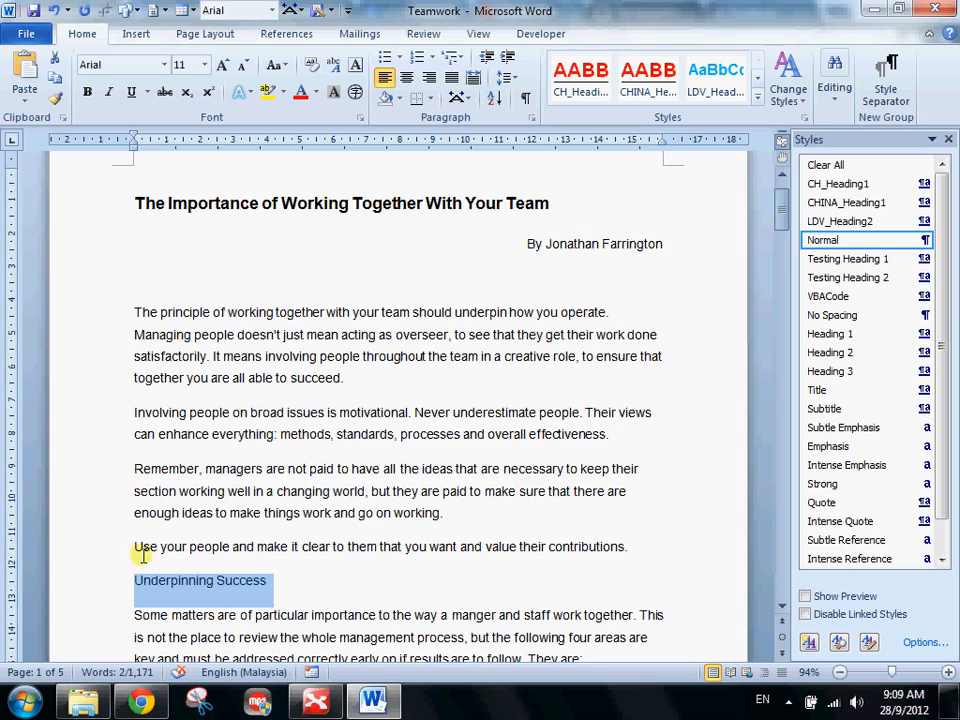
pyautogui.scroll(-2, 143, 556)
pyautogui.scroll(-10, 140, 552)
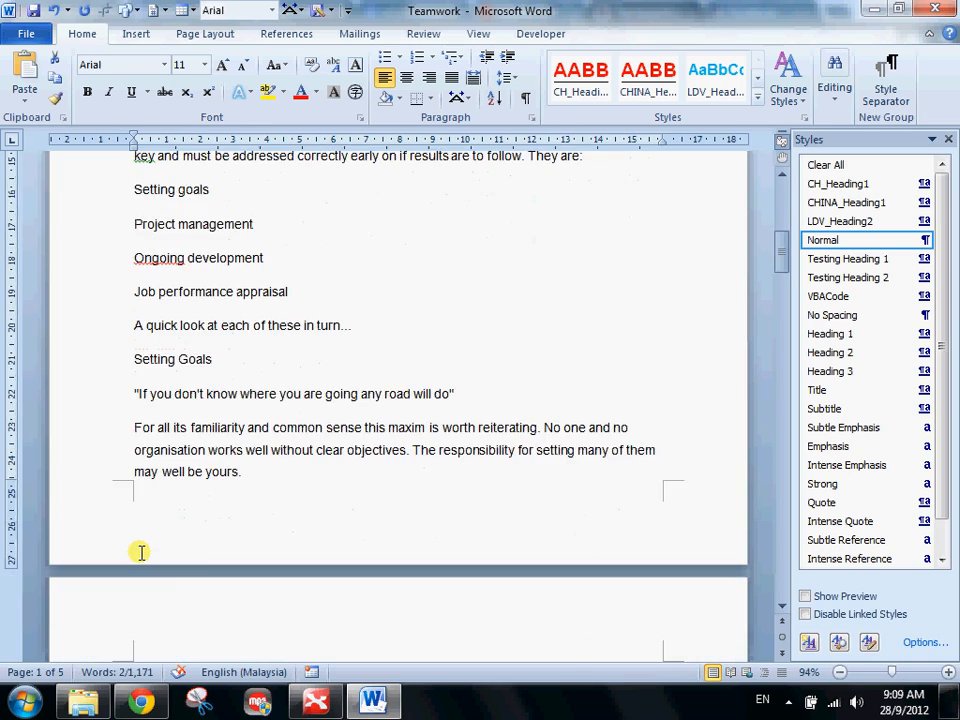
pyautogui.scroll(4, 140, 552)
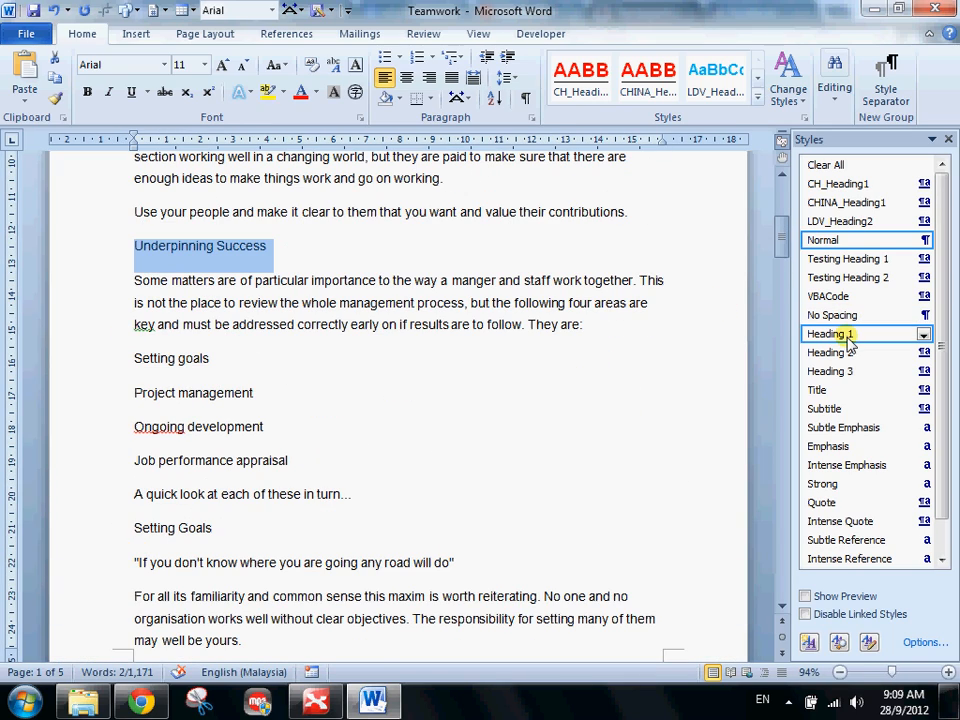
pyautogui.moveTo(848, 336)
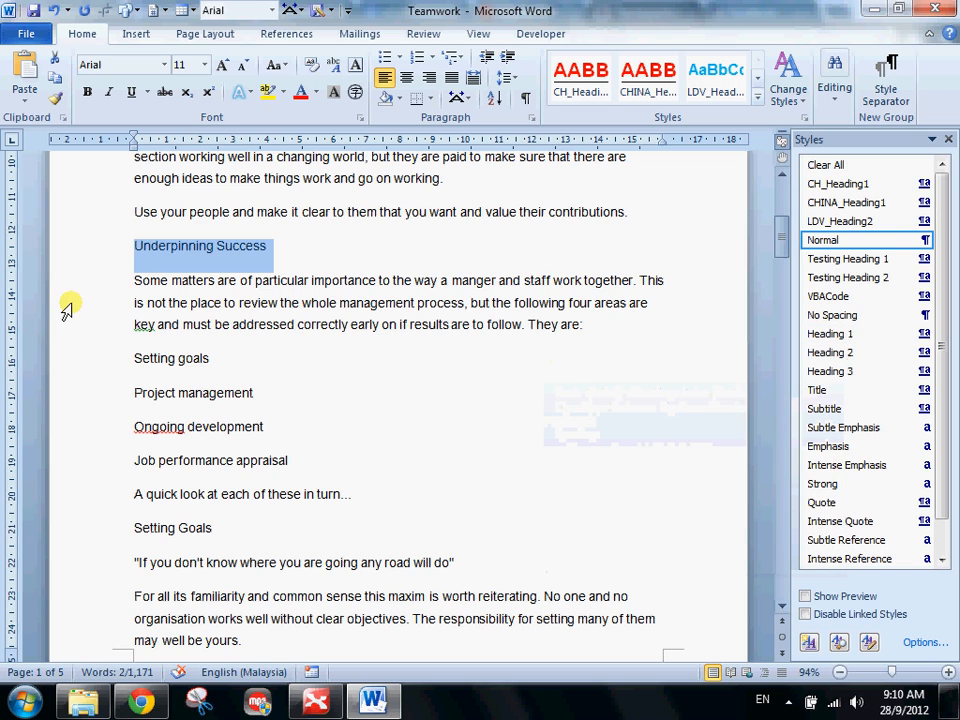
pyautogui.click(241, 282)
pyautogui.click(143, 248)
pyautogui.scroll(1, 102, 291)
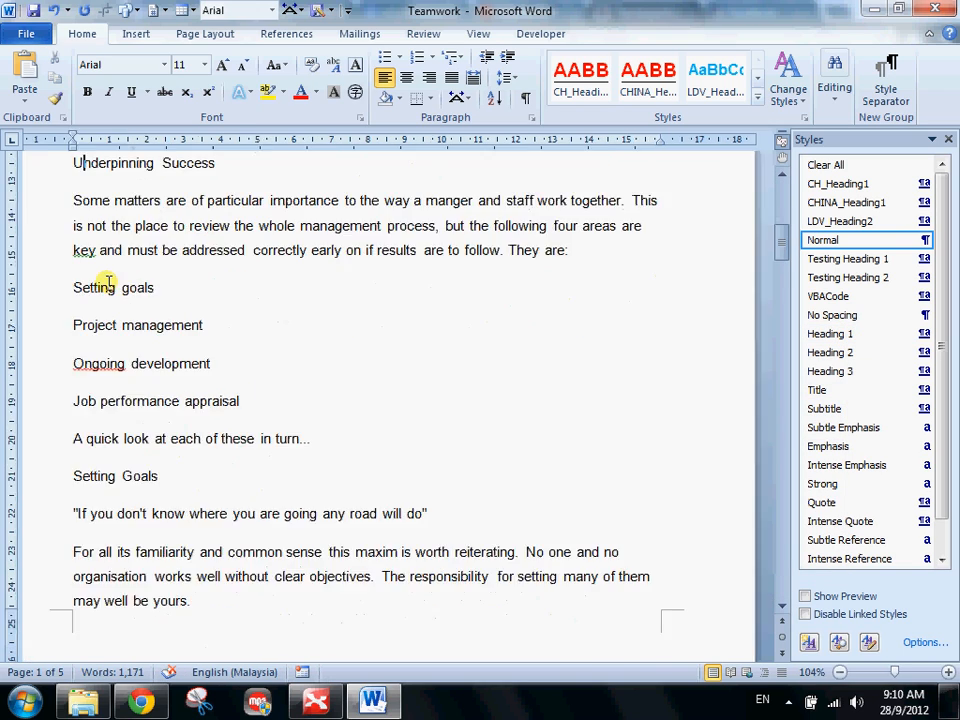
pyautogui.scroll(-2, 102, 291)
pyautogui.scroll(-4, 102, 291)
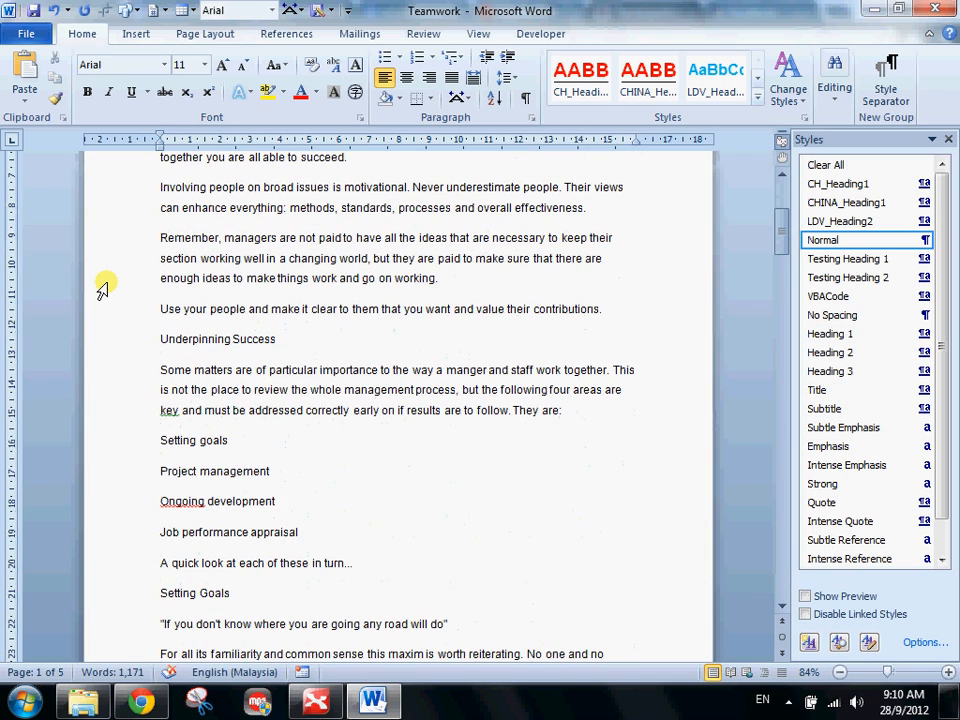
pyautogui.click(157, 339)
pyautogui.scroll(1, 153, 396)
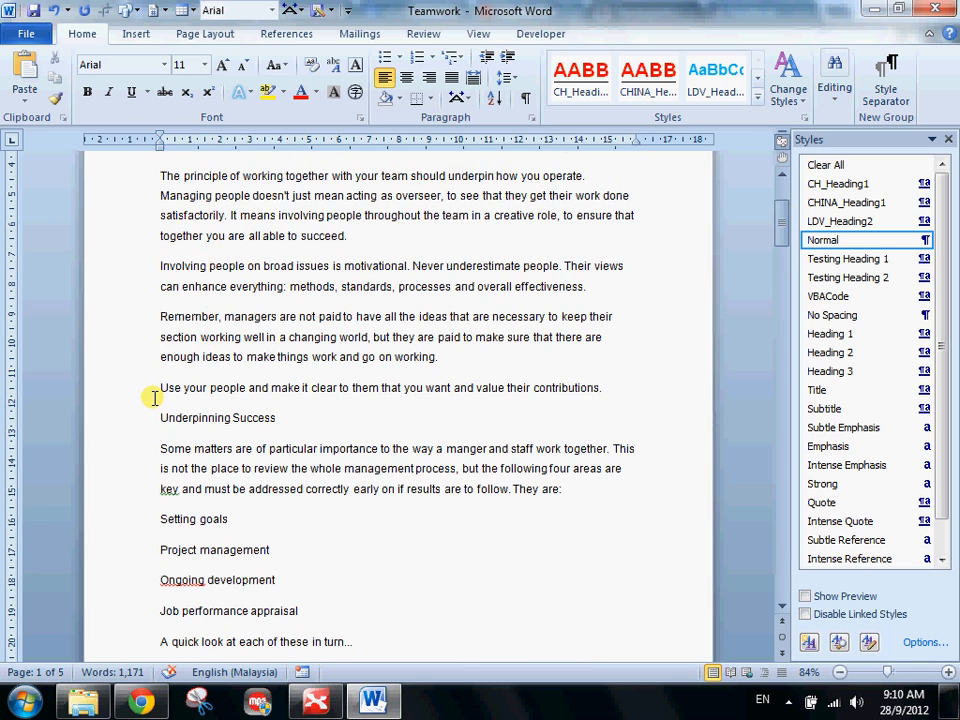
pyautogui.scroll(-4, 155, 398)
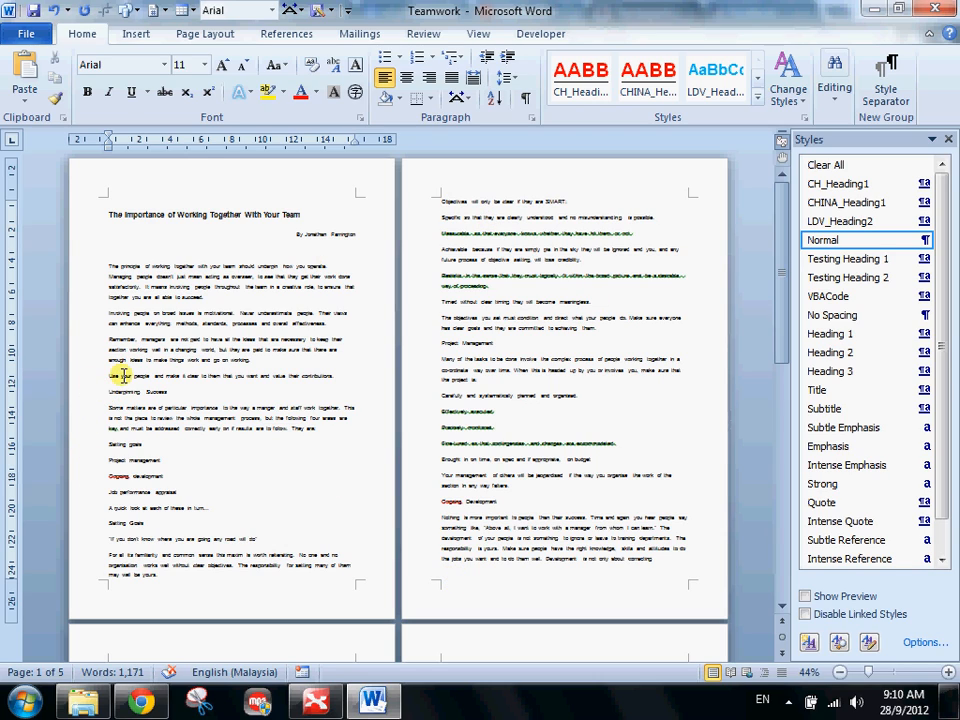
pyautogui.keyDown('ctrl'); pyautogui.scroll(3, 120, 468); pyautogui.keyUp('ctrl')
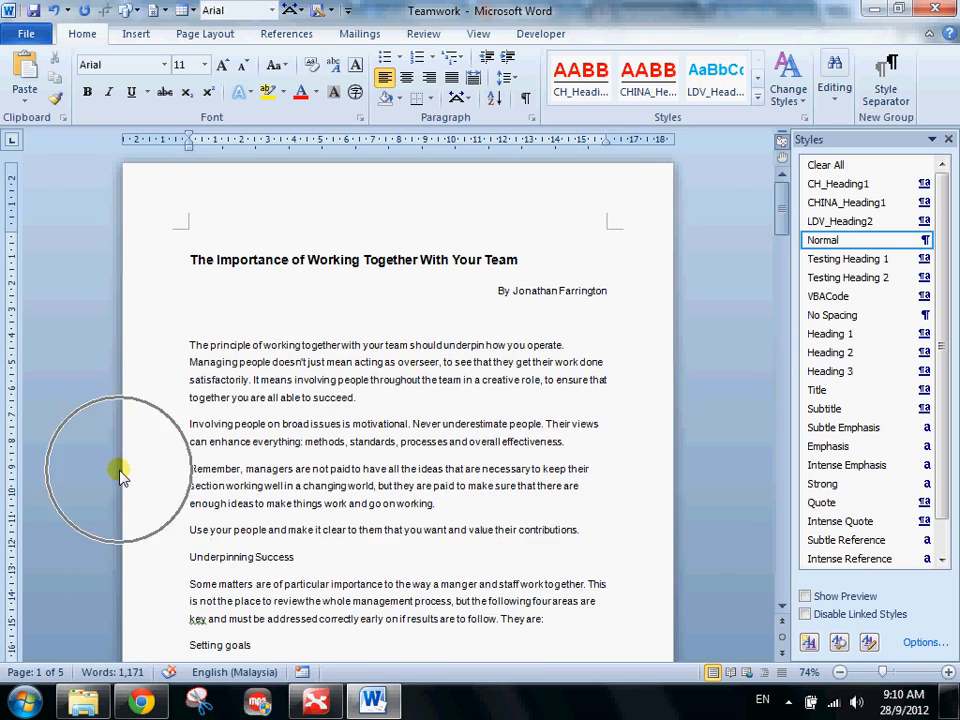
pyautogui.scroll(-2, 122, 475)
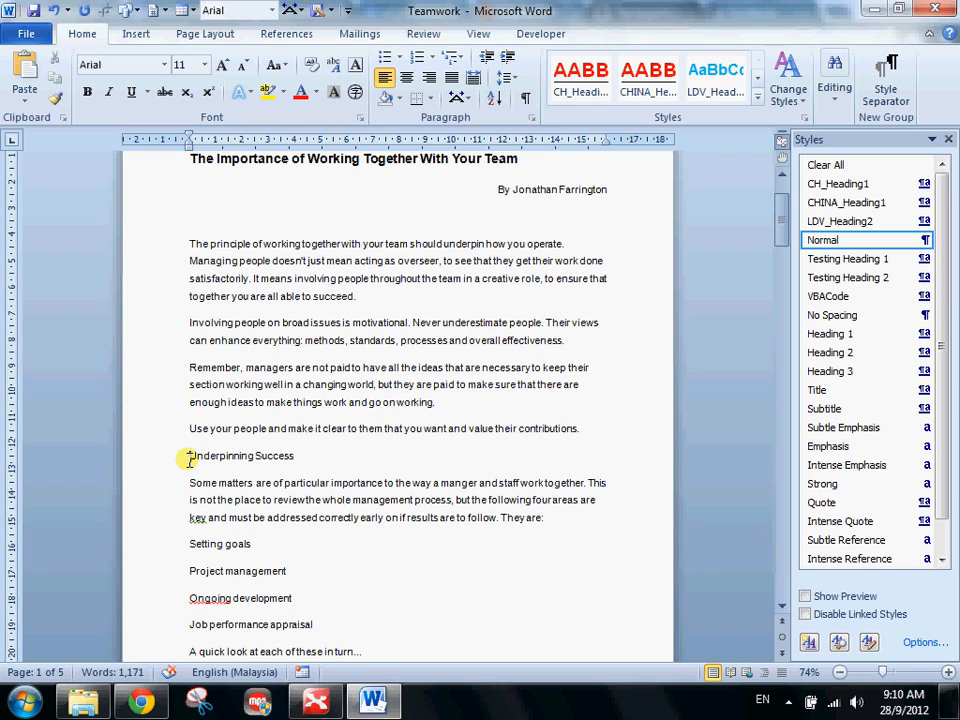
# - Insert a page break before "Underpinning Success" and check both sides of the break
pyautogui.click(189, 457)
pyautogui.hotkey('ctrl', 'Return')
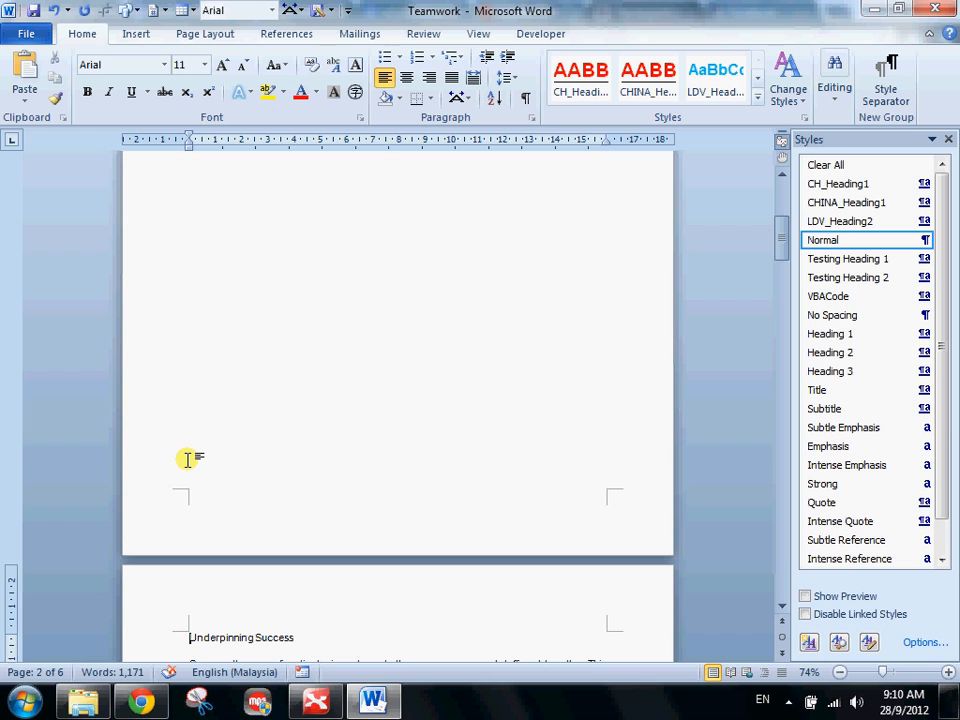
pyautogui.scroll(3, 187, 459)
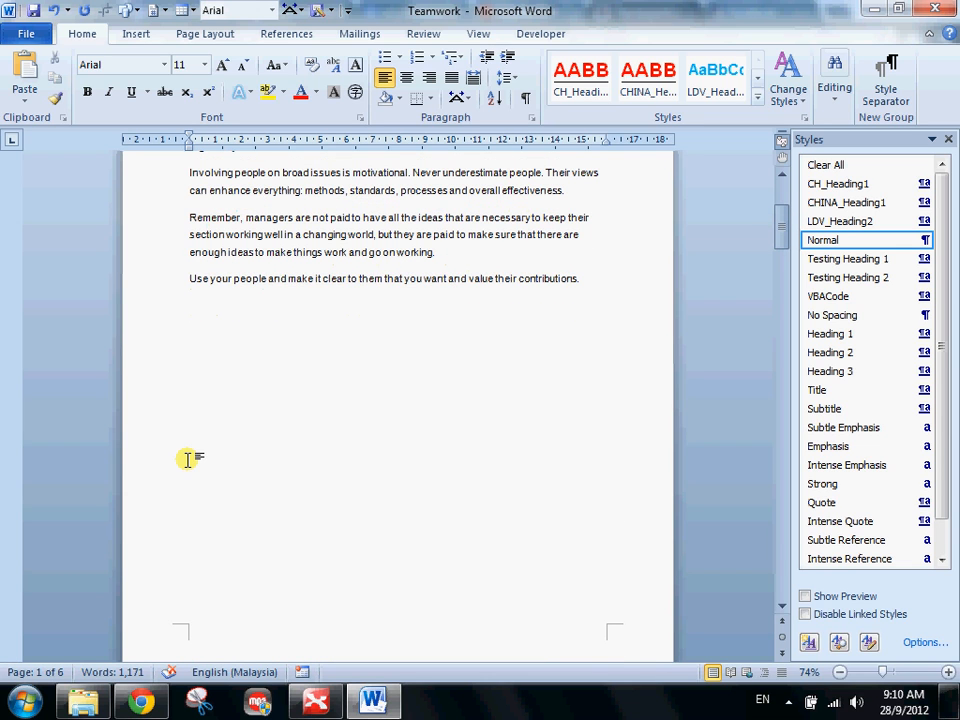
pyautogui.scroll(-2, 187, 459)
pyautogui.scroll(4, 187, 459)
pyautogui.scroll(-9, 187, 459)
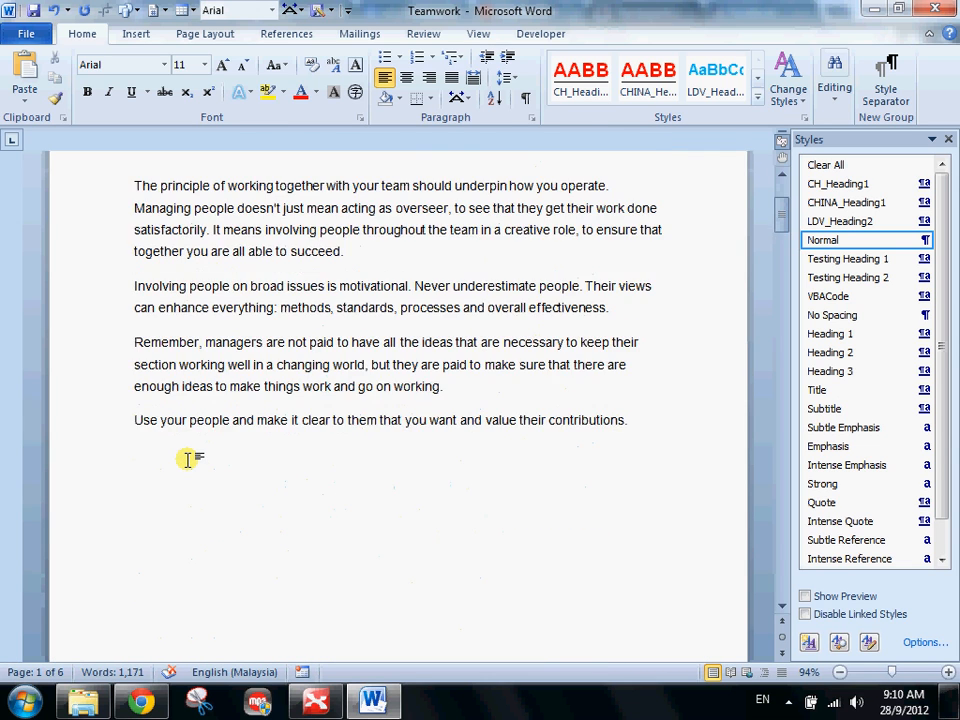
pyautogui.scroll(-3, 187, 459)
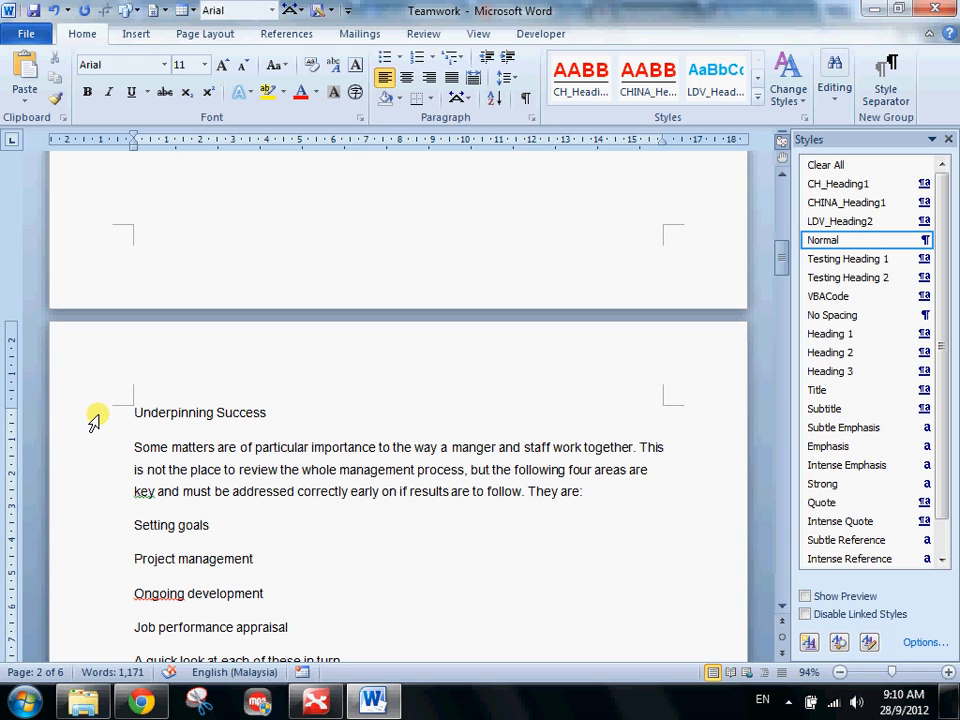
pyautogui.scroll(9, 95, 420)
pyautogui.click(158, 489)
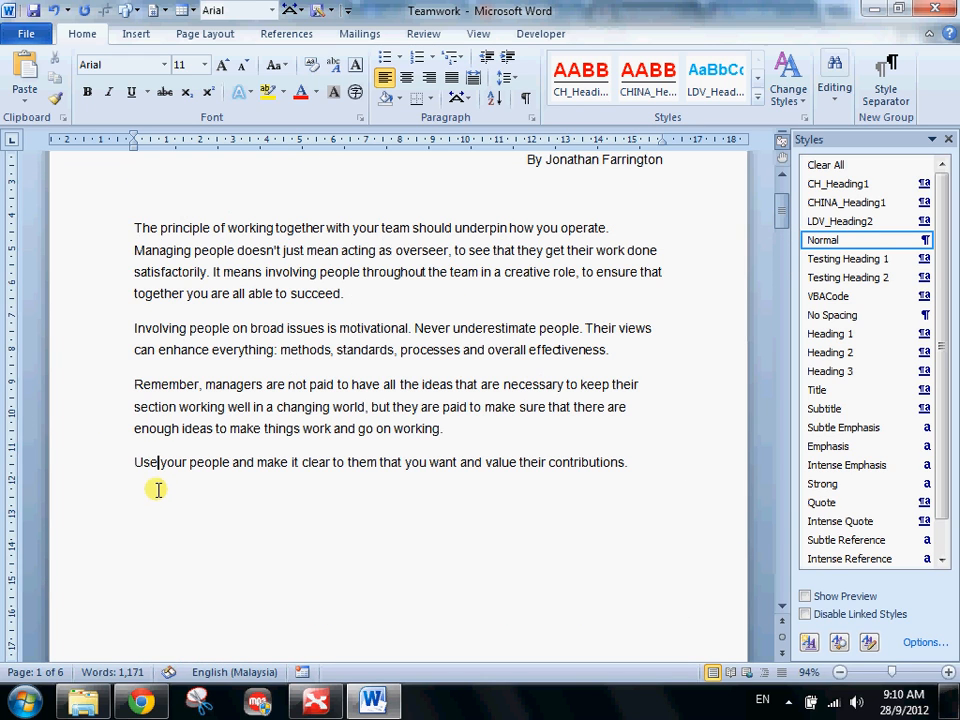
pyautogui.click(146, 498)
pyautogui.scroll(-9, 146, 498)
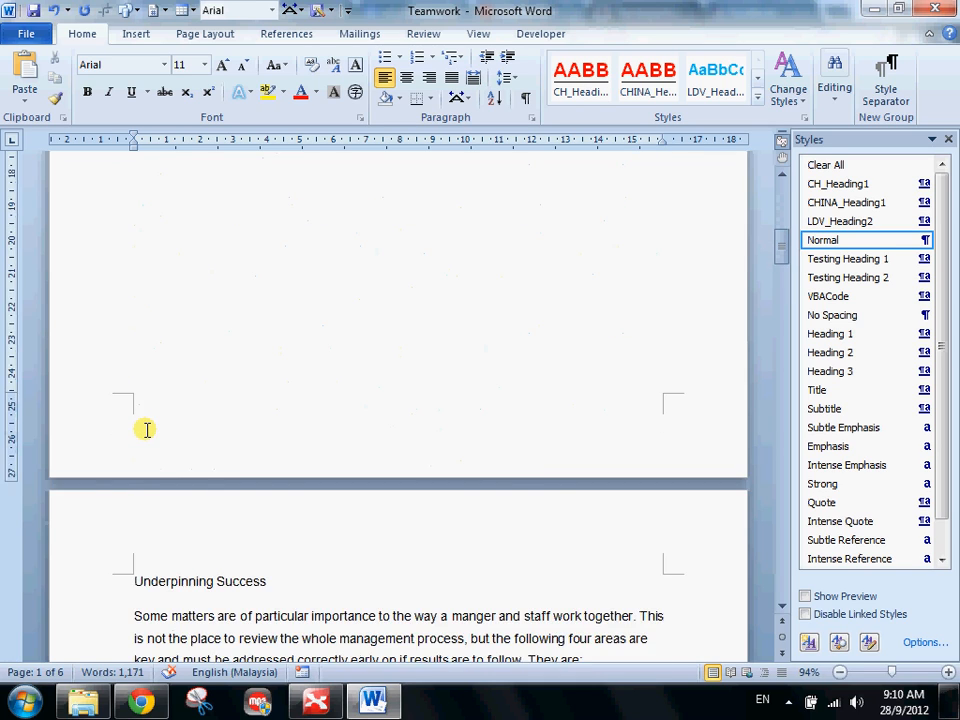
# - Apply the Heading 1 style to the "Underpinning Success" line
pyautogui.click(102, 332)
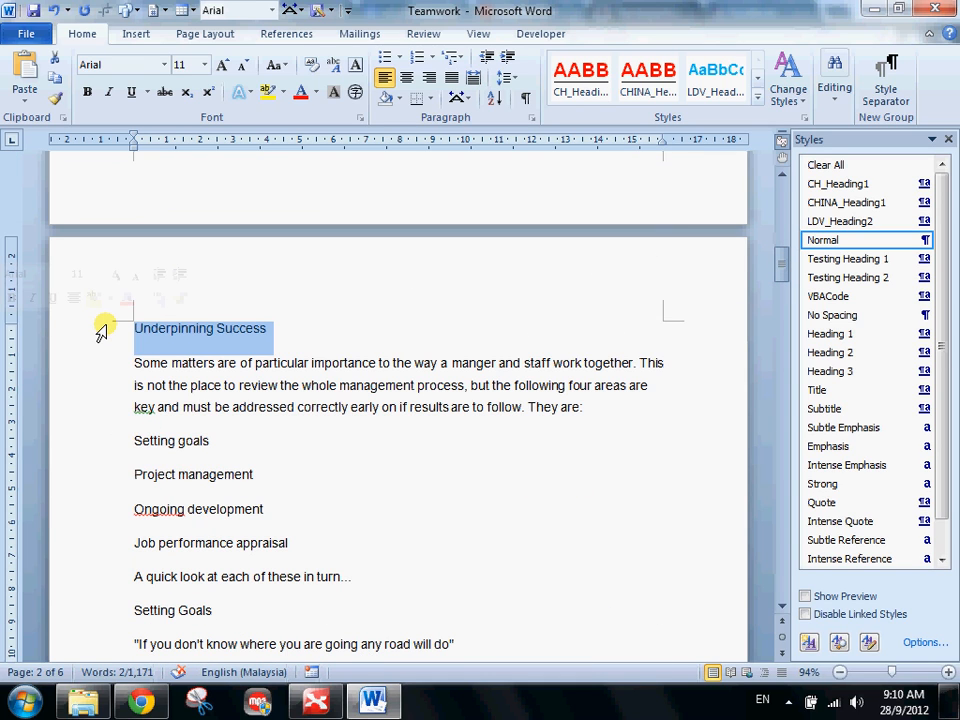
pyautogui.click(827, 336)
pyautogui.click(257, 371)
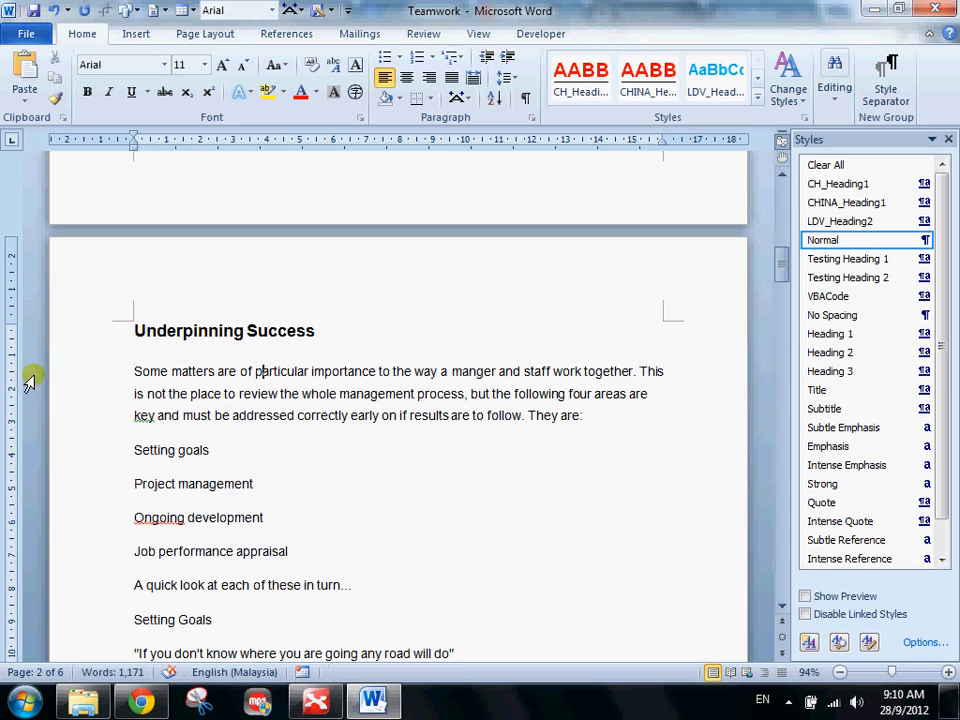
pyautogui.click(107, 335)
pyautogui.click(182, 394)
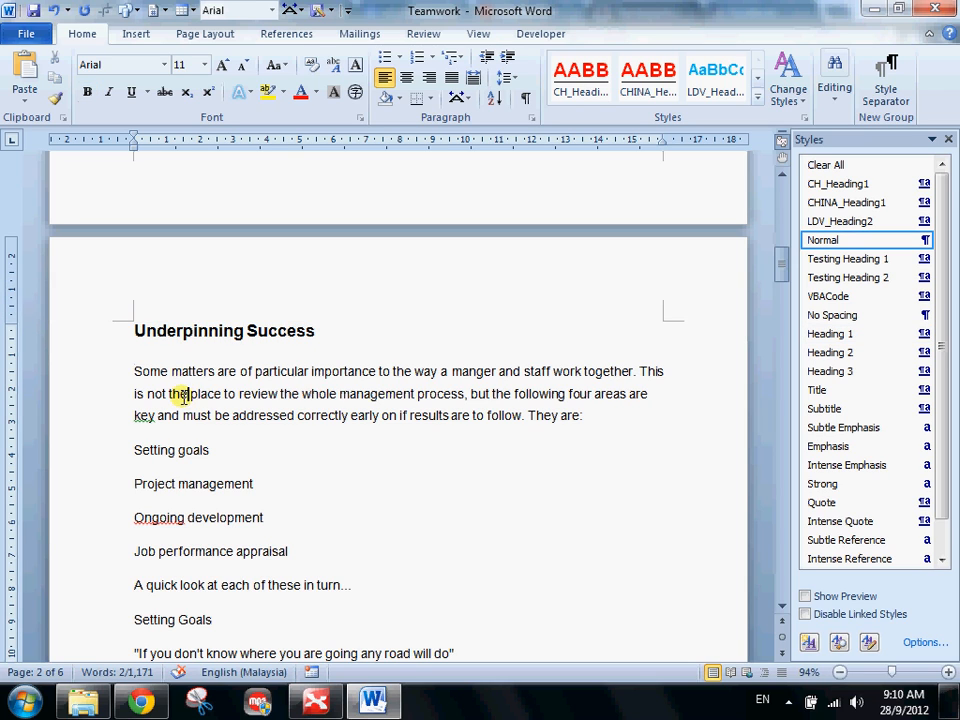
# - Turn the four lines from "Setting goals" to "Job performance appraisal" into a list with round bullets
pyautogui.scroll(-1, 104, 413)
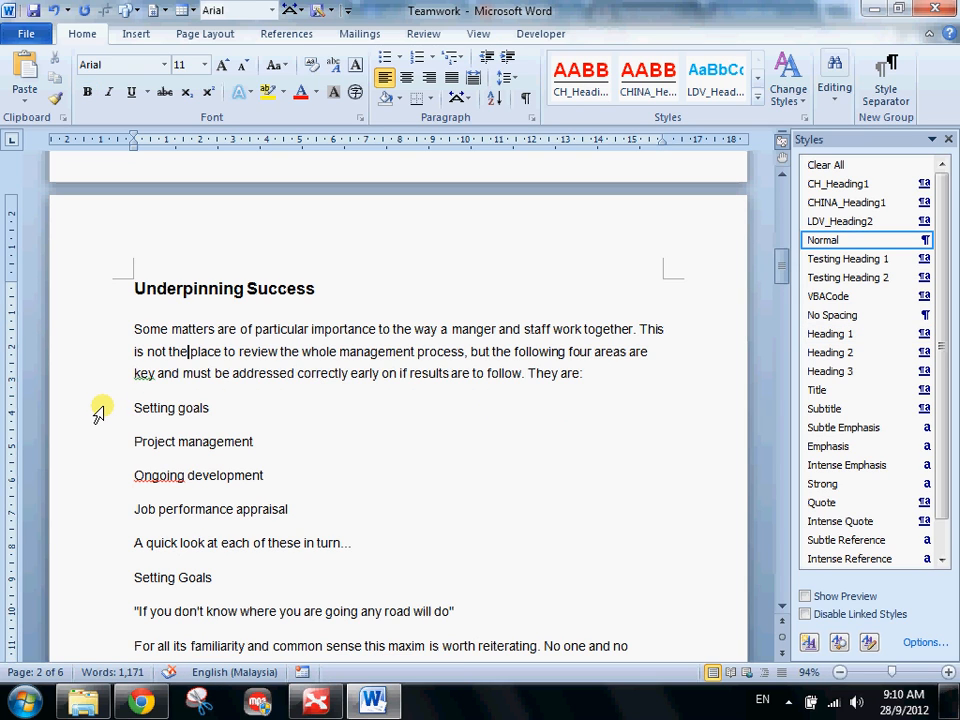
pyautogui.scroll(-1, 97, 410)
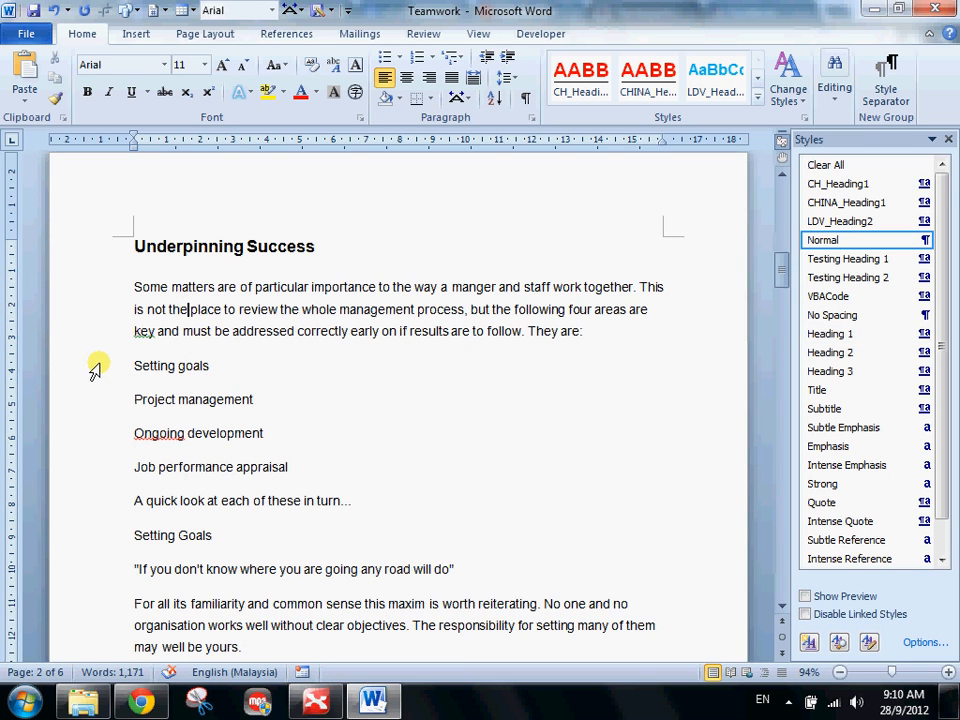
pyautogui.moveTo(94, 373); pyautogui.dragTo(86, 513)
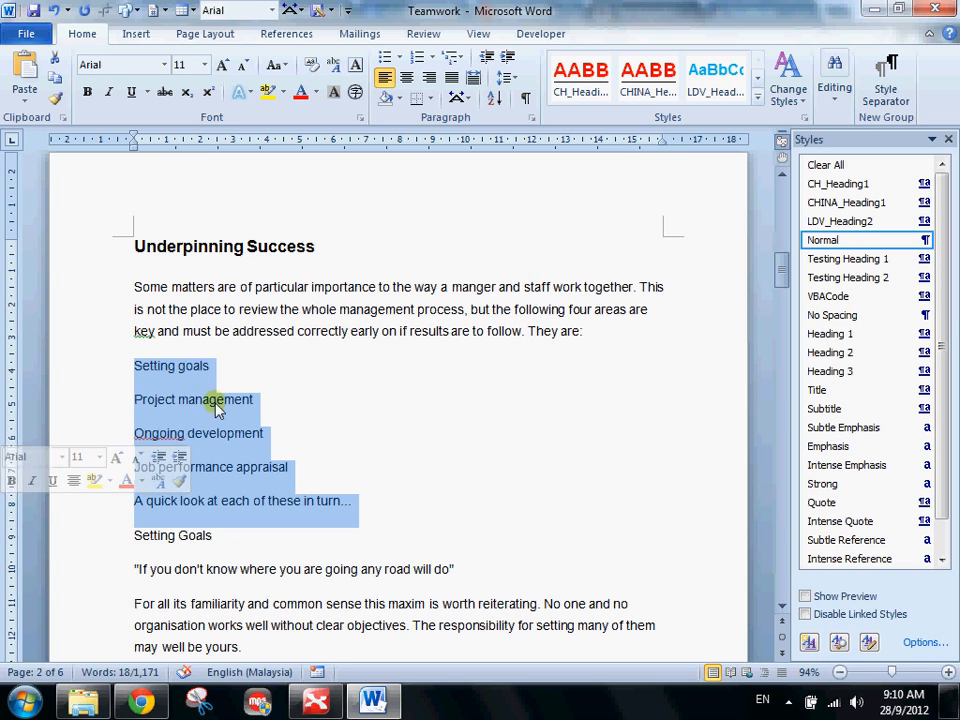
pyautogui.moveTo(73, 362); pyautogui.dragTo(99, 461)
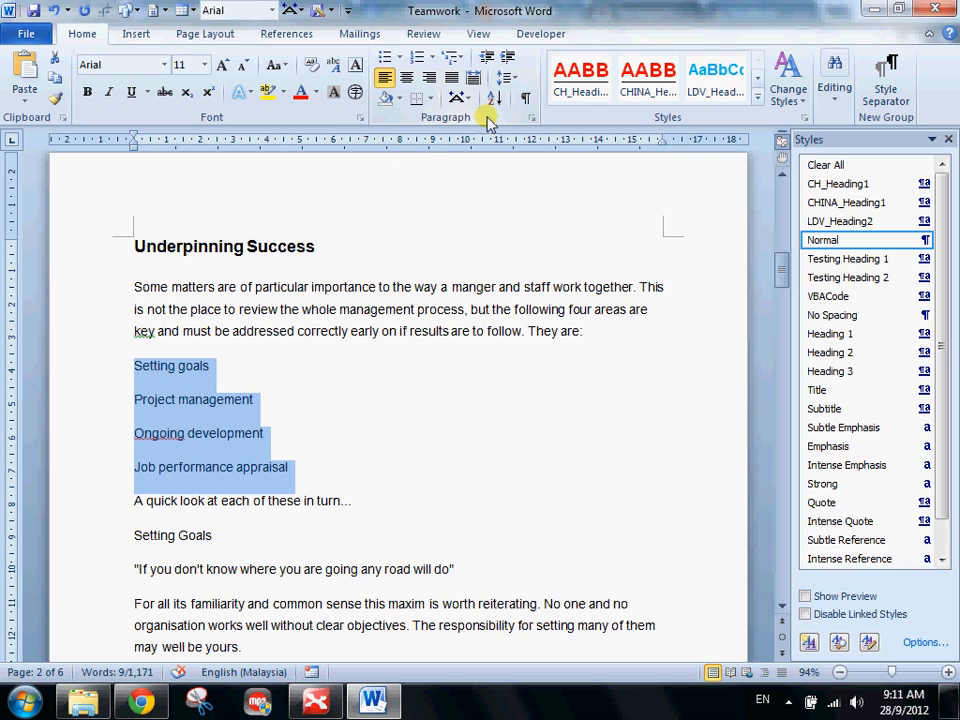
pyautogui.click(384, 60)
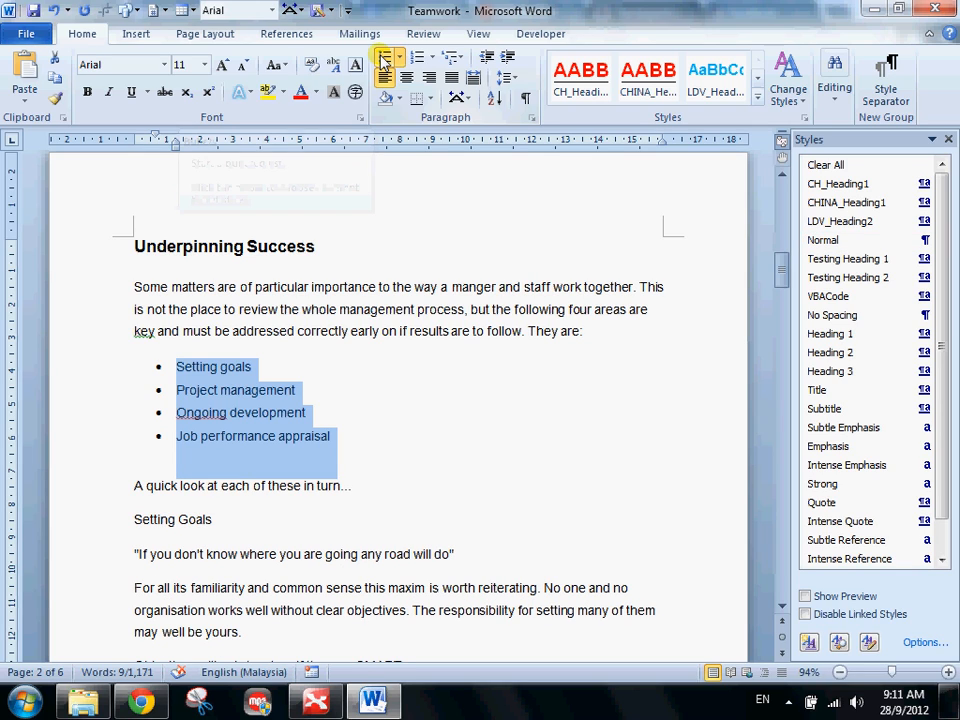
# - Change the bullets of the four-item list under "Underpinning Success" to check marks
pyautogui.click(401, 60)
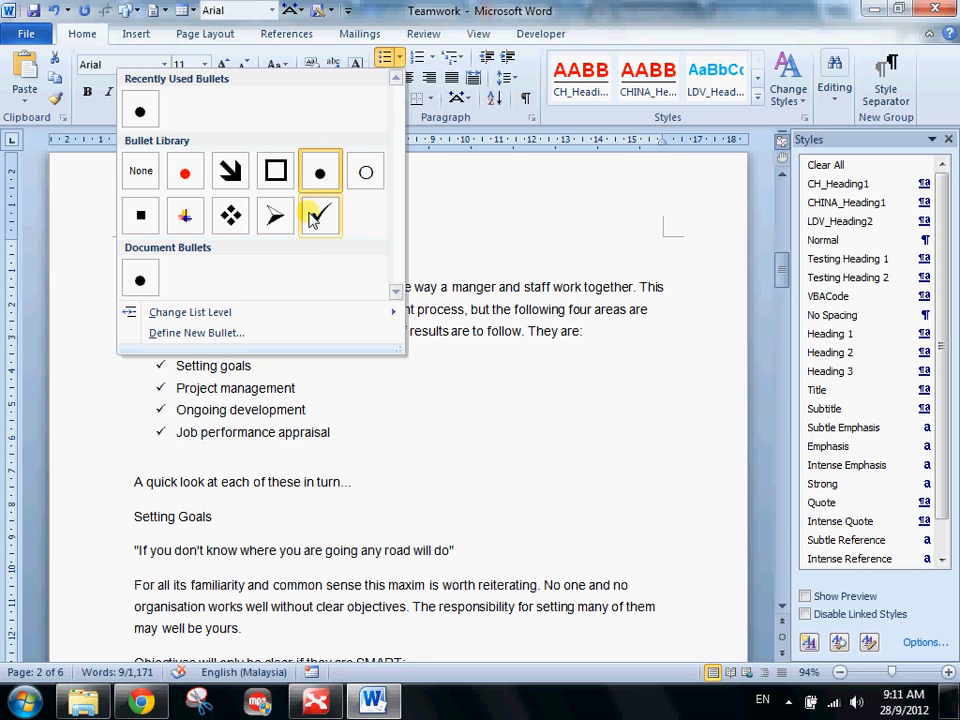
pyautogui.click(316, 220)
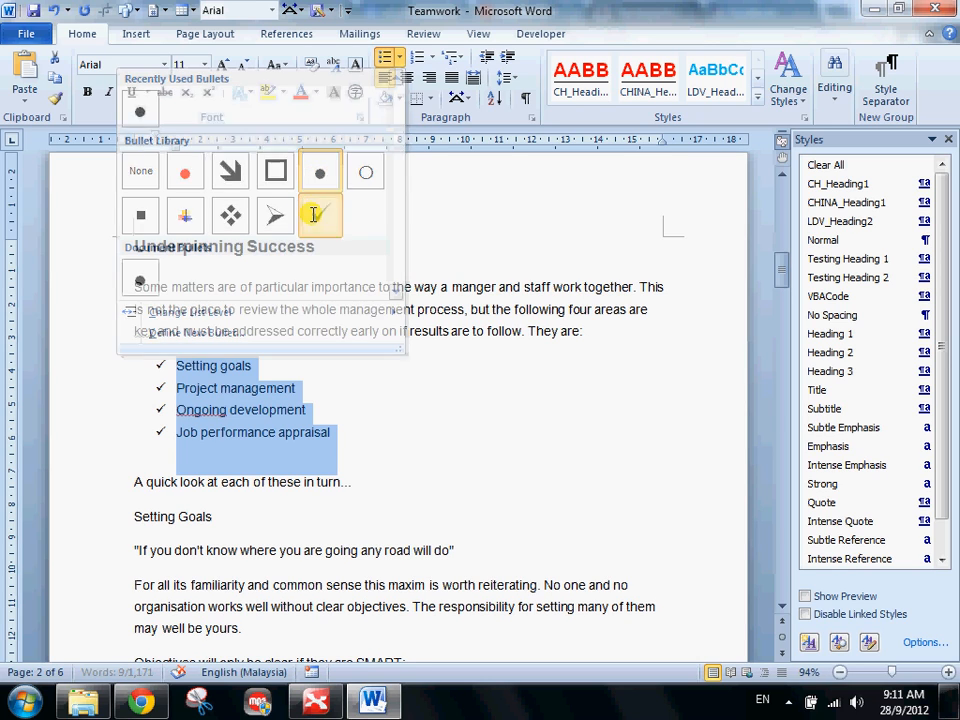
pyautogui.click(181, 457)
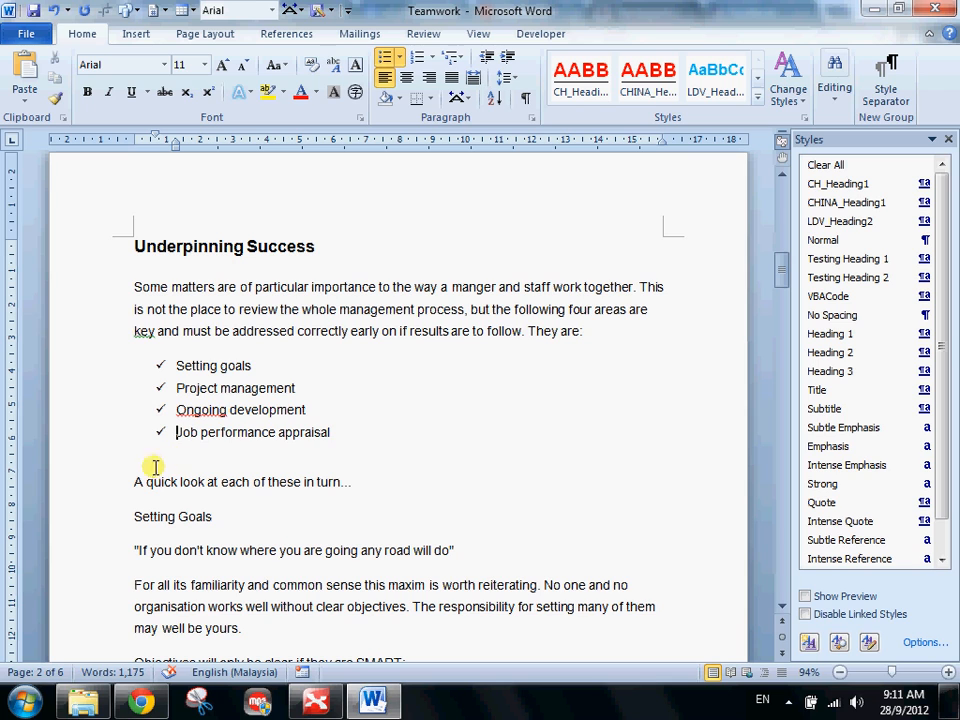
# - Apply the Heading 1 style to the "Setting Goals" line
pyautogui.moveTo(115, 386); pyautogui.dragTo(104, 490)
pyautogui.click(103, 492)
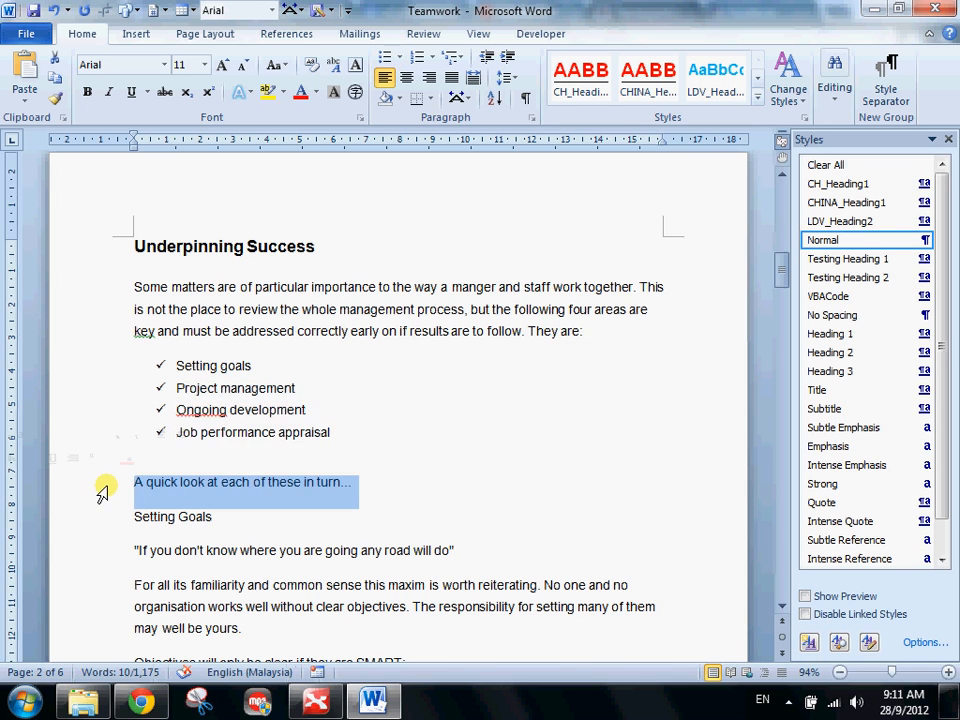
pyautogui.scroll(-1, 104, 465)
pyautogui.click(110, 450)
pyautogui.scroll(1, 110, 457)
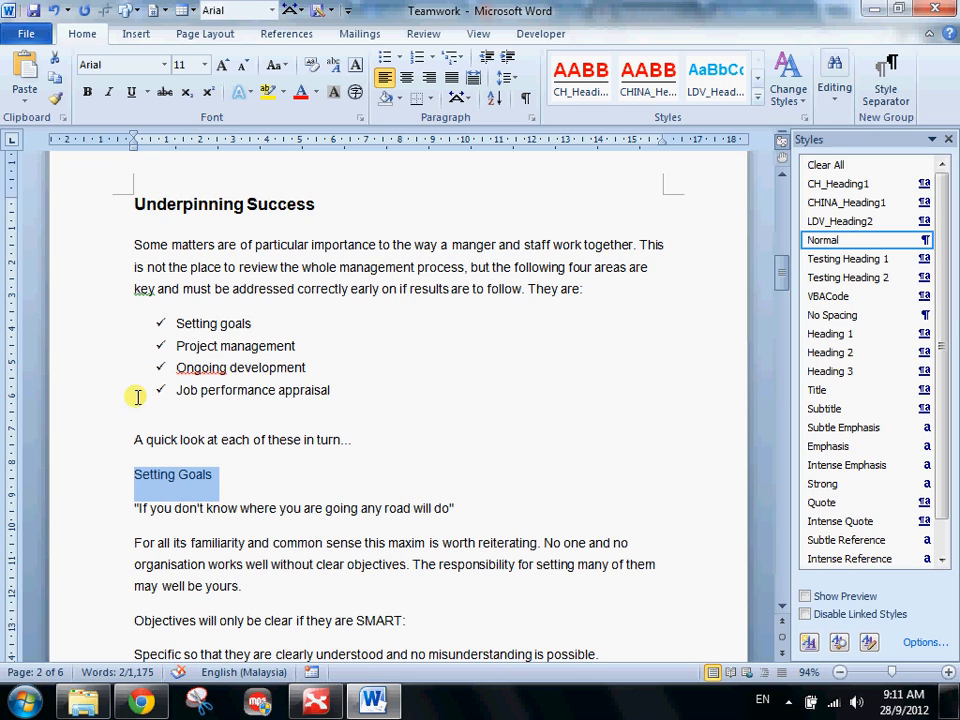
pyautogui.click(843, 334)
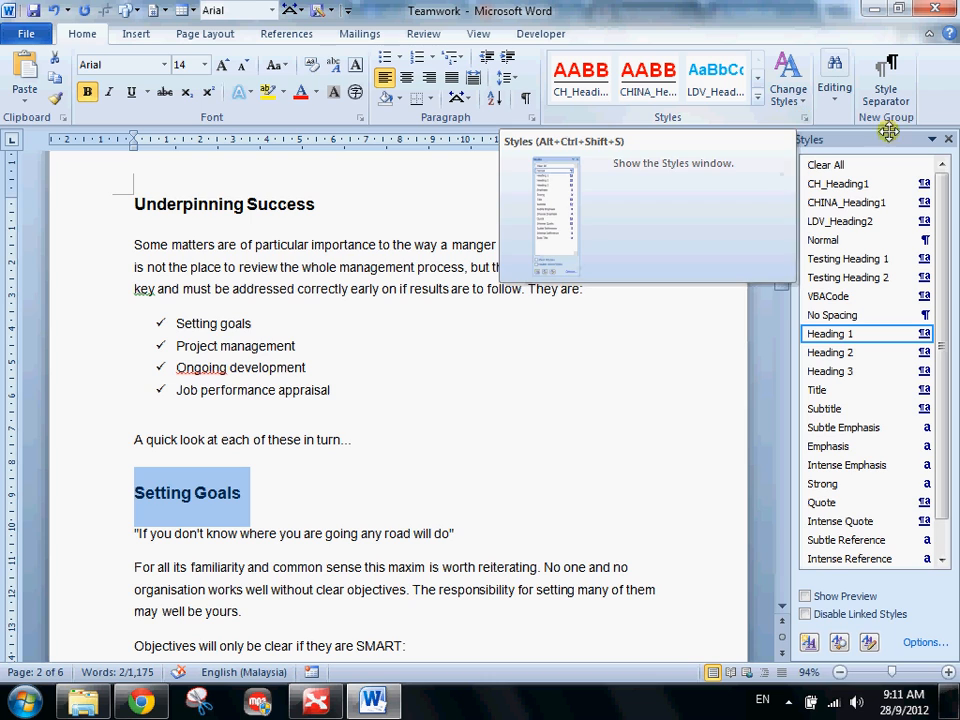
# - Apply the Quote style to the line "If you don't know where you are going any road will do"
pyautogui.scroll(-1, 150, 500)
pyautogui.click(130, 530)
pyautogui.scroll(-2, 130, 530)
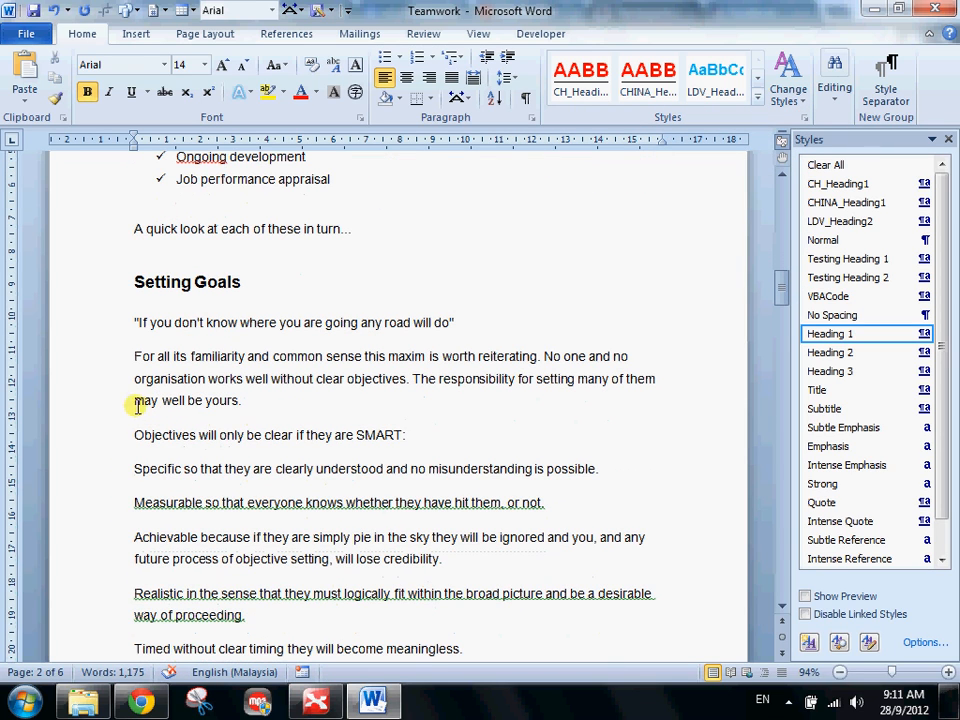
pyautogui.click(100, 326)
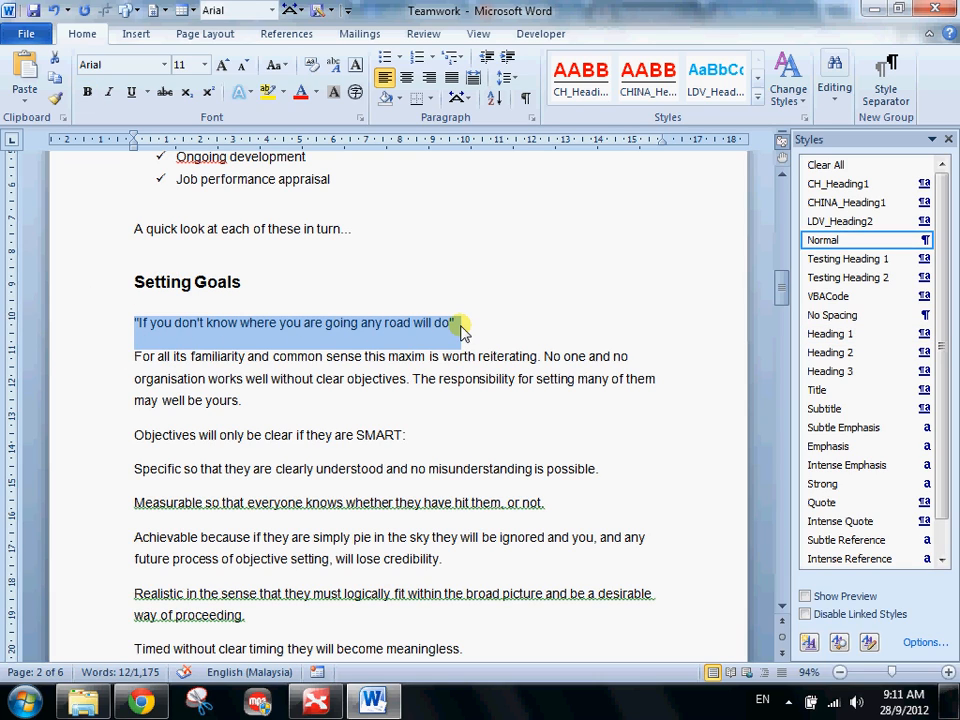
pyautogui.click(822, 503)
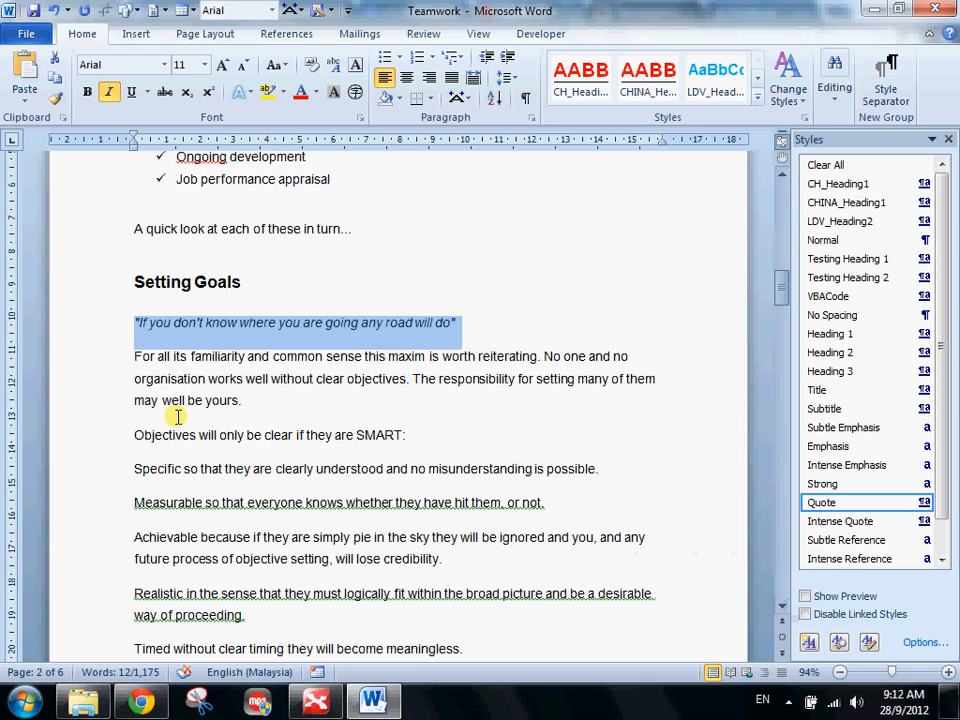
pyautogui.click(179, 401)
pyautogui.scroll(-1, 150, 425)
pyautogui.scroll(1, 150, 425)
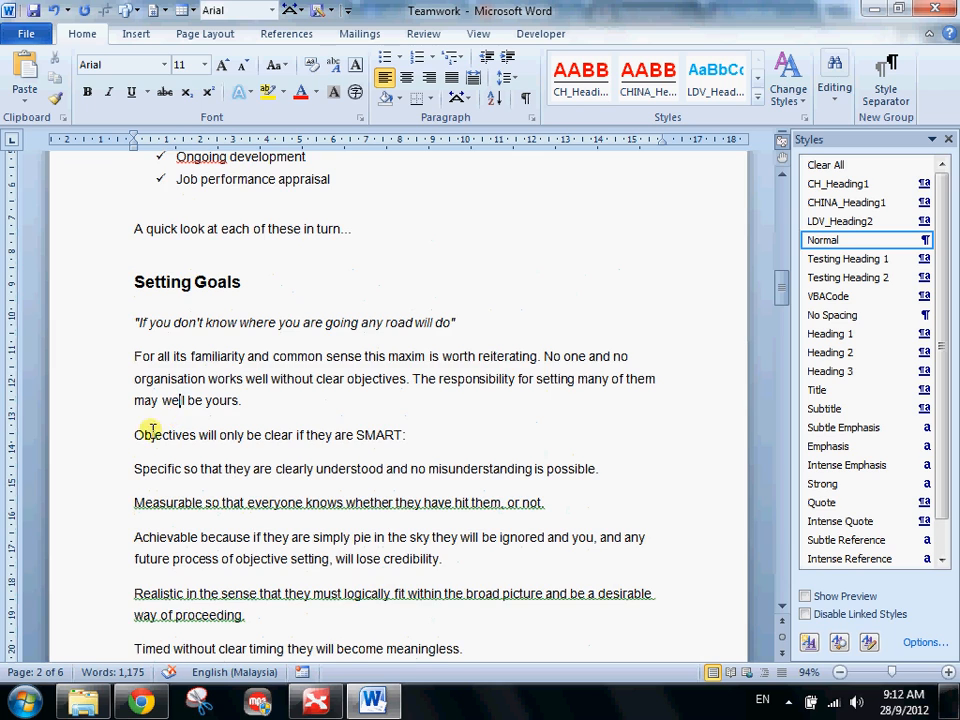
# - Switch to Chrome to examine how the web article lays out the SMART lines, and return to the Word document
pyautogui.scroll(-2, 103, 422)
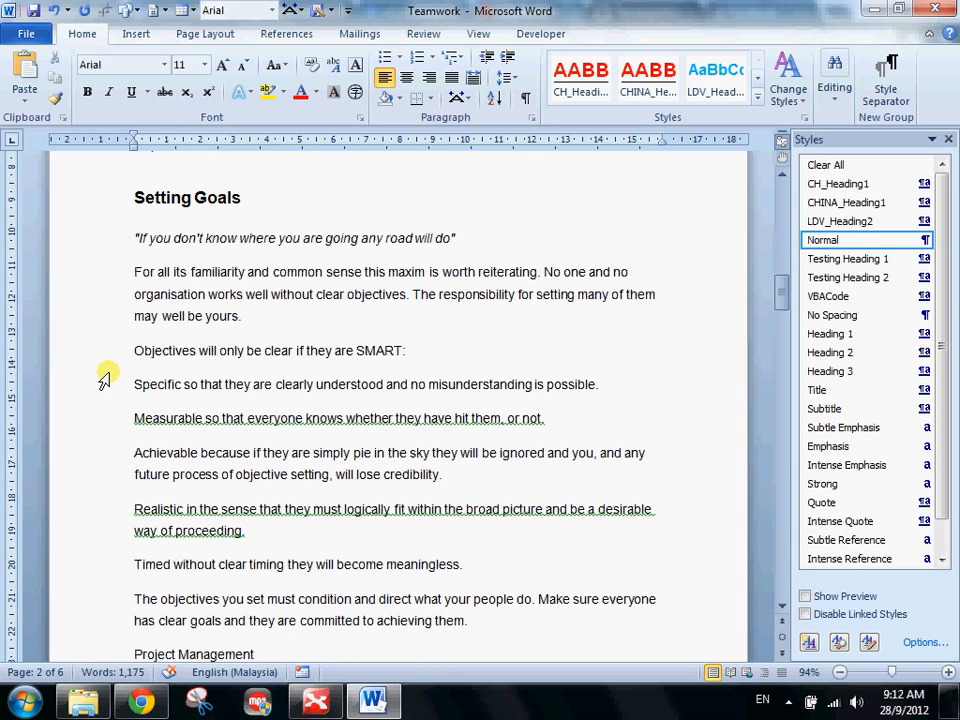
pyautogui.scroll(-1, 97, 508)
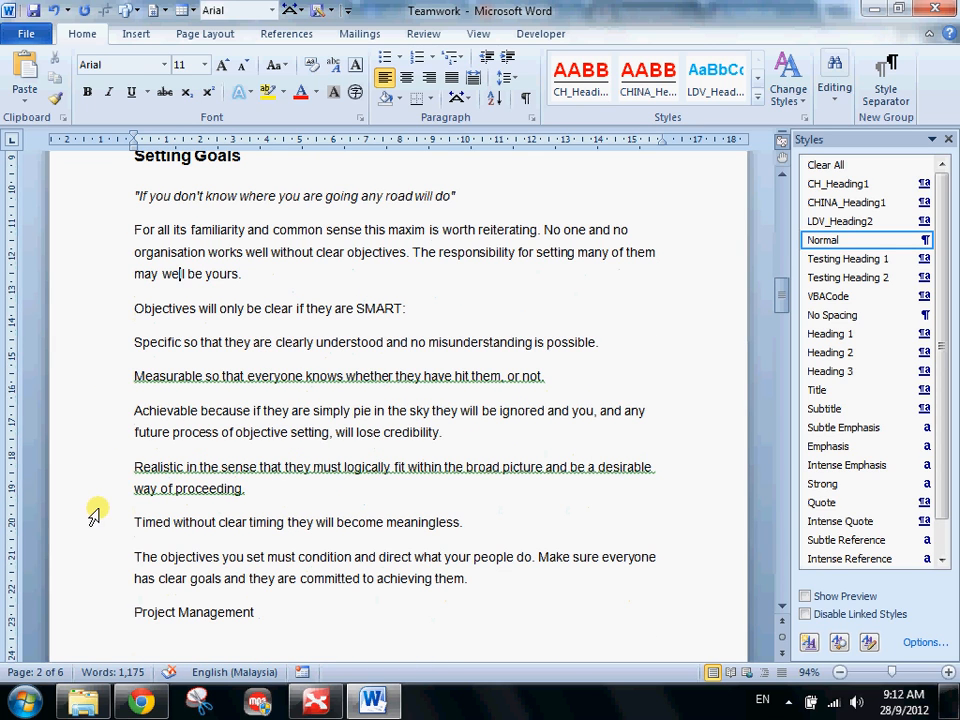
pyautogui.moveTo(104, 355); pyautogui.dragTo(107, 515)
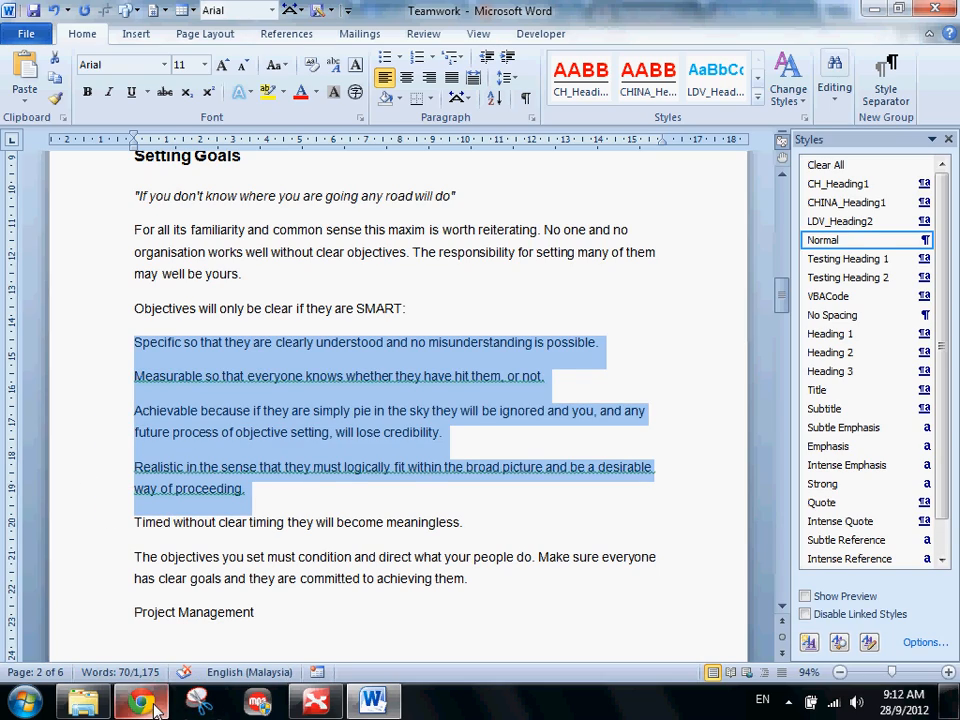
pyautogui.click(141, 702)
pyautogui.scroll(-5, 104, 452)
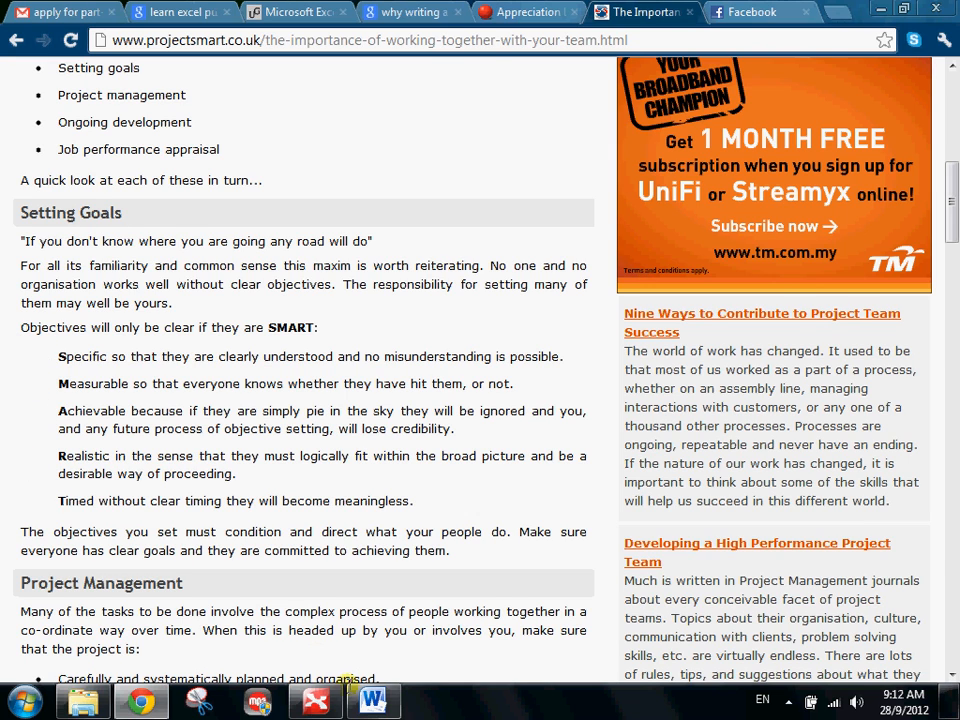
pyautogui.click(372, 702)
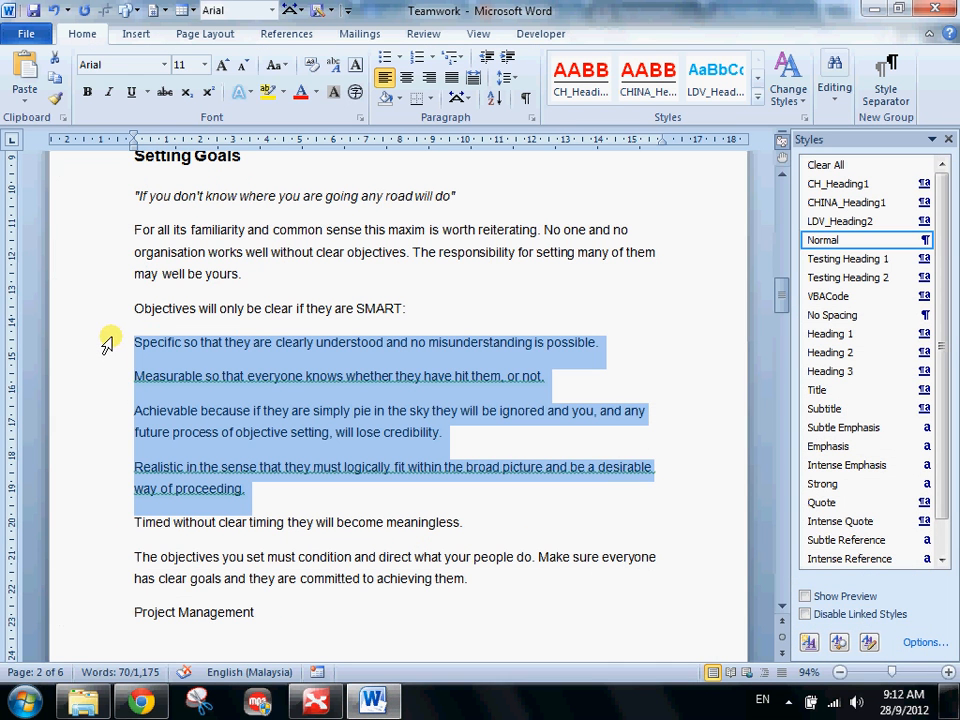
# - Select the five SMART paragraphs from "Specific" to "Timed" under "Setting Goals"
pyautogui.moveTo(109, 358); pyautogui.dragTo(101, 525)
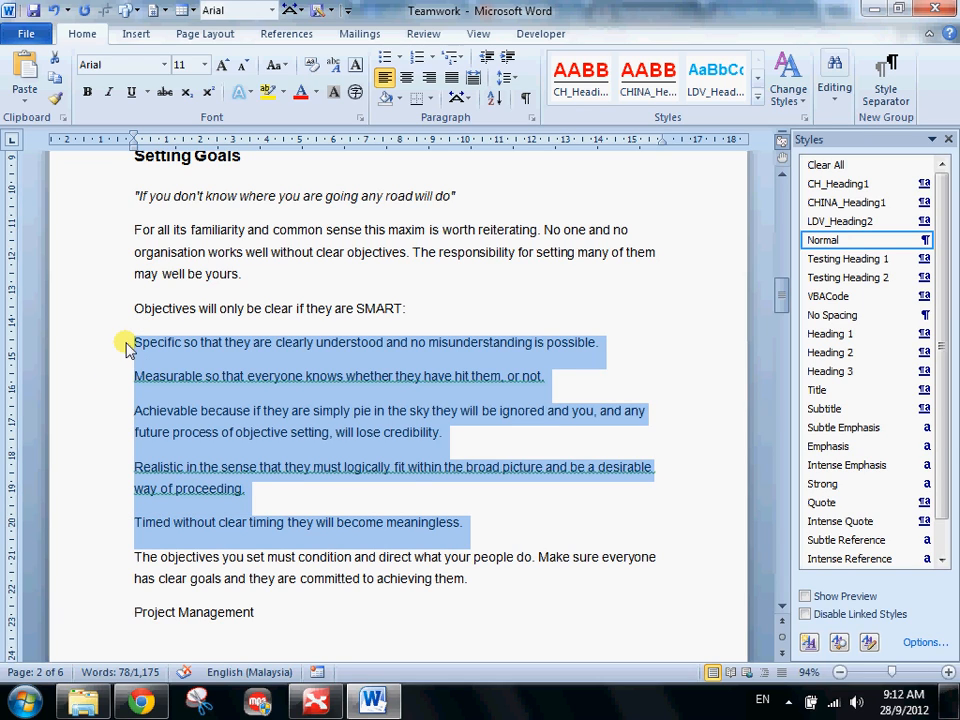
pyautogui.moveTo(109, 350); pyautogui.dragTo(96, 536)
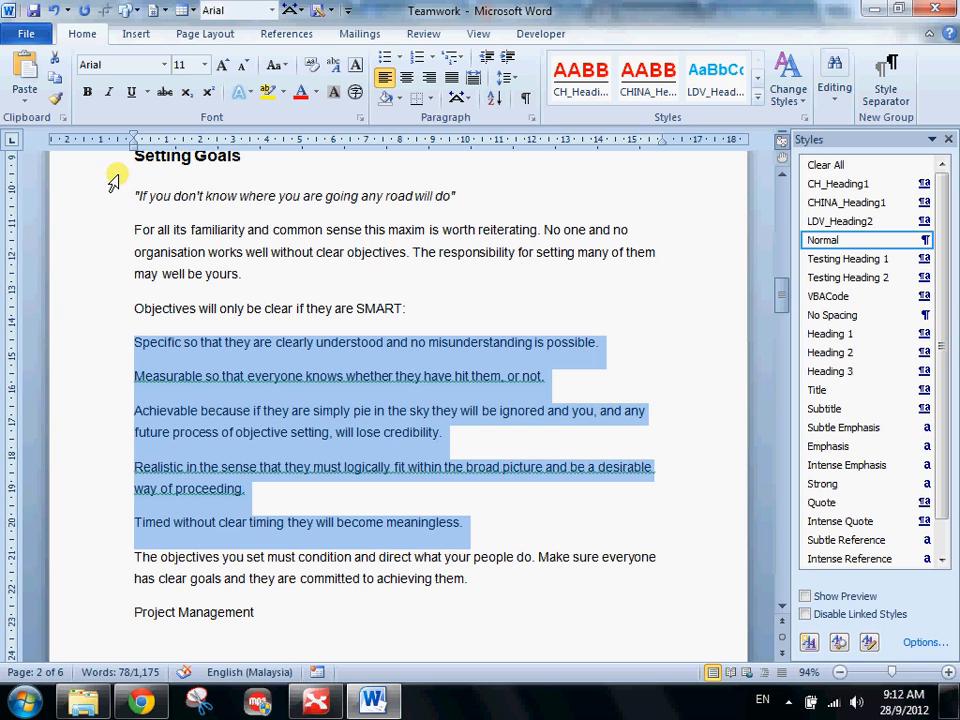
pyautogui.scroll(-6, 115, 285)
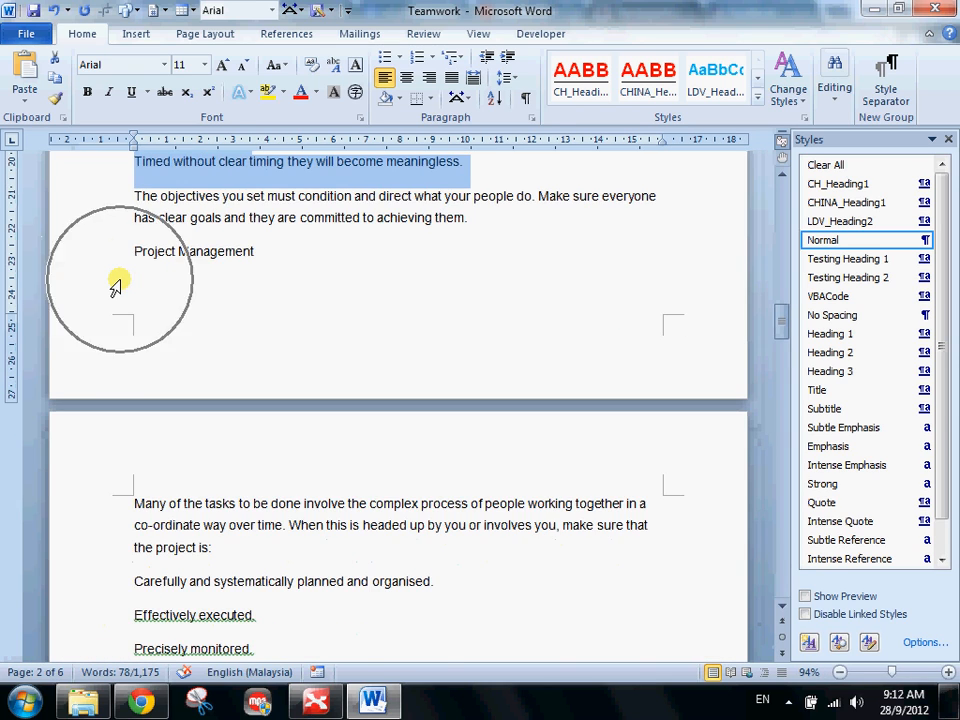
pyautogui.scroll(5, 115, 285)
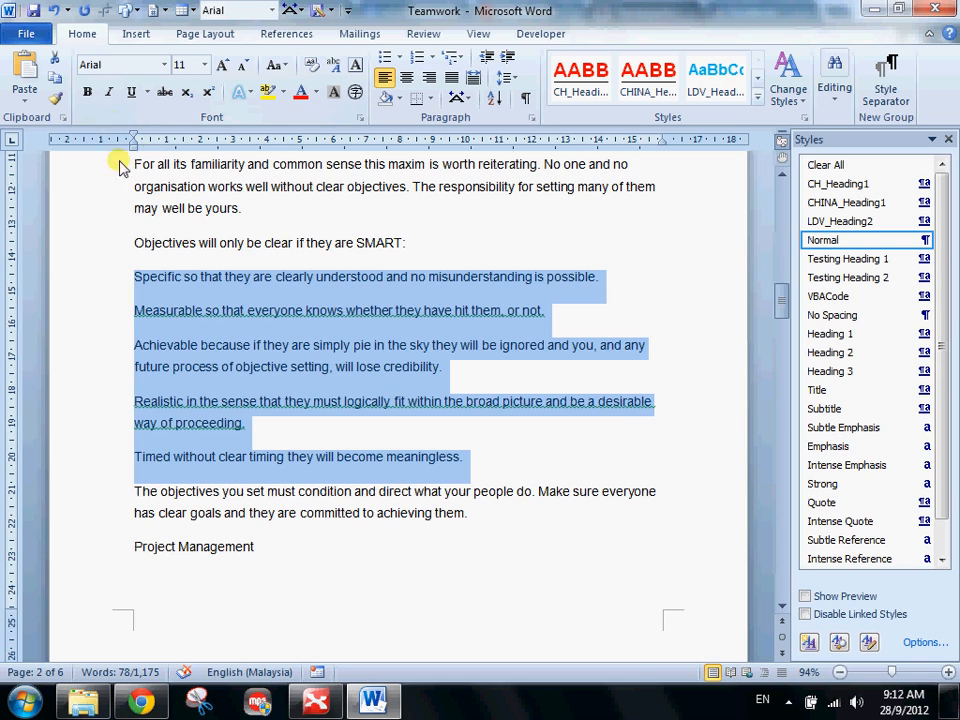
# - Hide the ruler and show it again
pyautogui.click(478, 34)
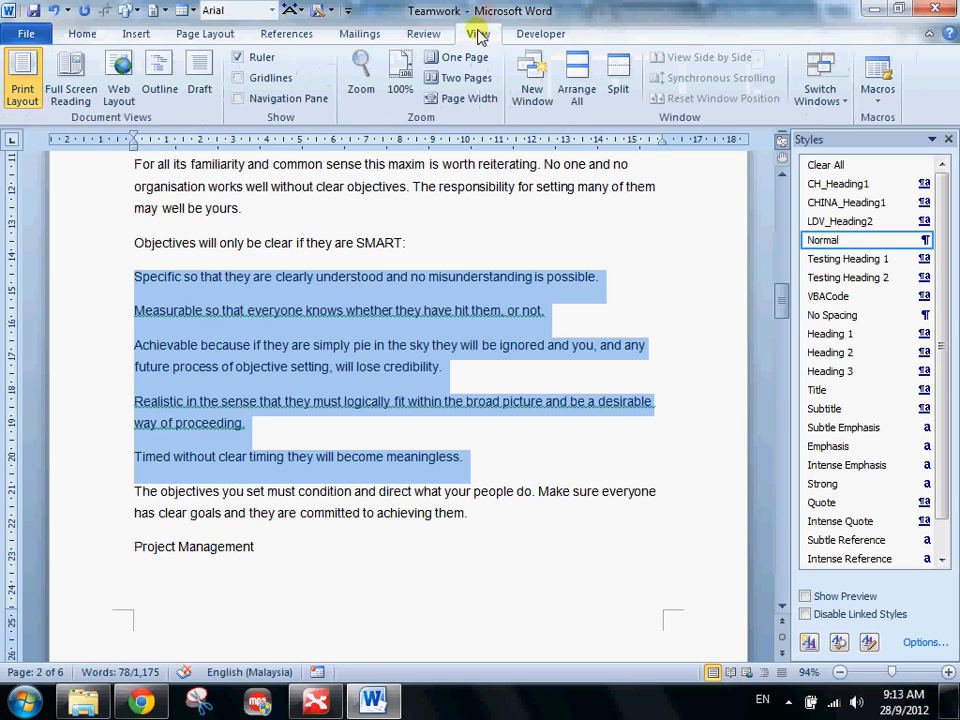
pyautogui.click(256, 62)
pyautogui.click(256, 62)
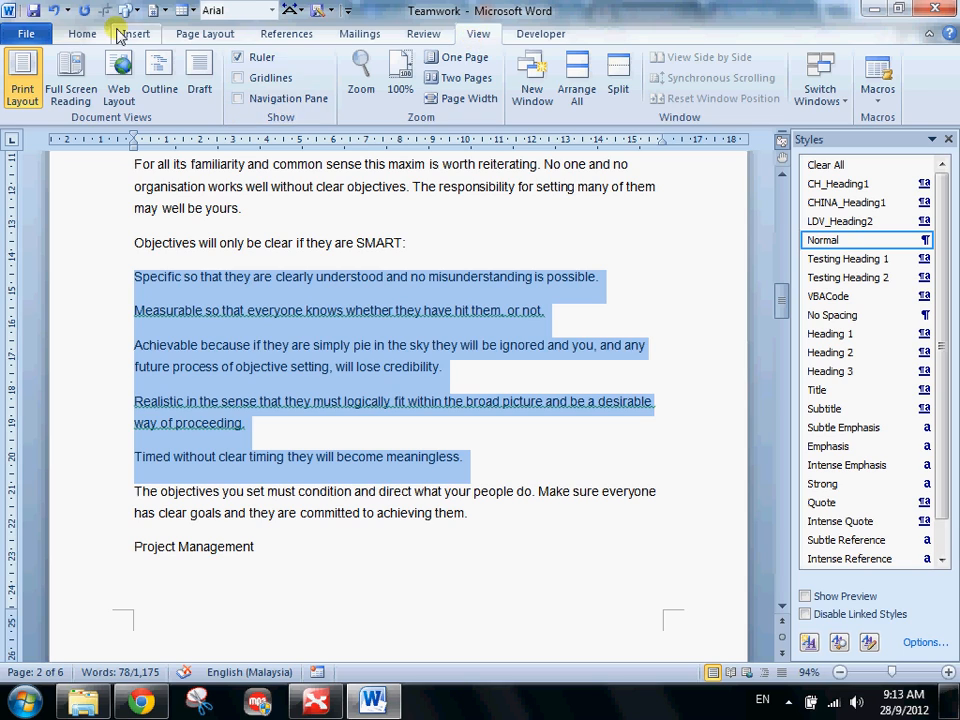
pyautogui.click(82, 36)
pyautogui.scroll(1, 137, 175)
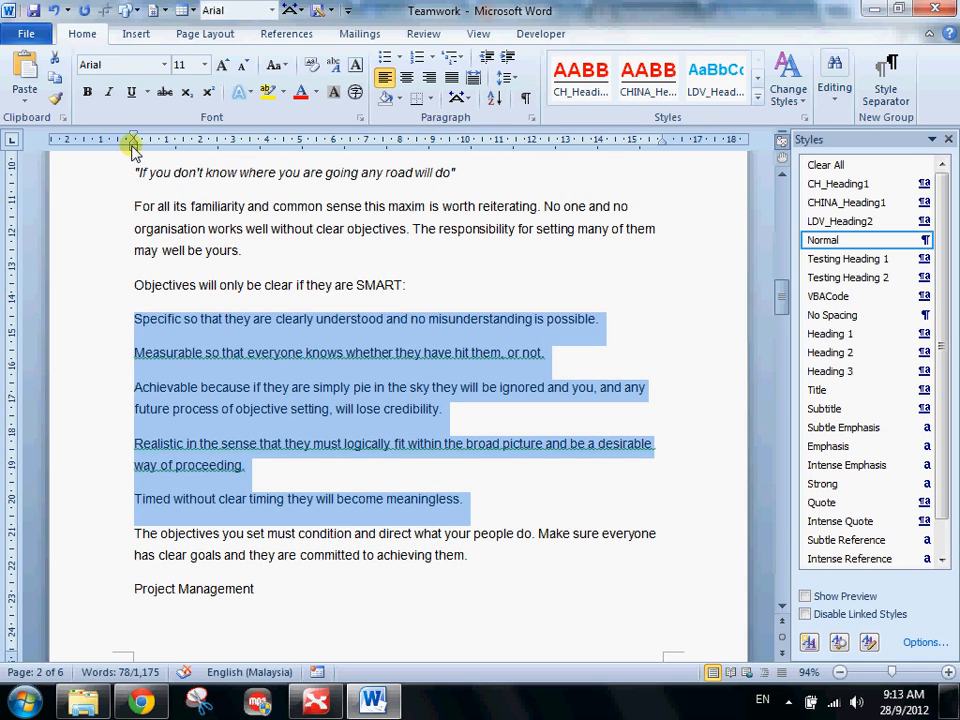
# - Try a hanging indent of about 1 cm and a first-line indent of about 1.5 cm on the SMART paragraphs, undoing each
pyautogui.moveTo(130, 143); pyautogui.dragTo(166, 147)
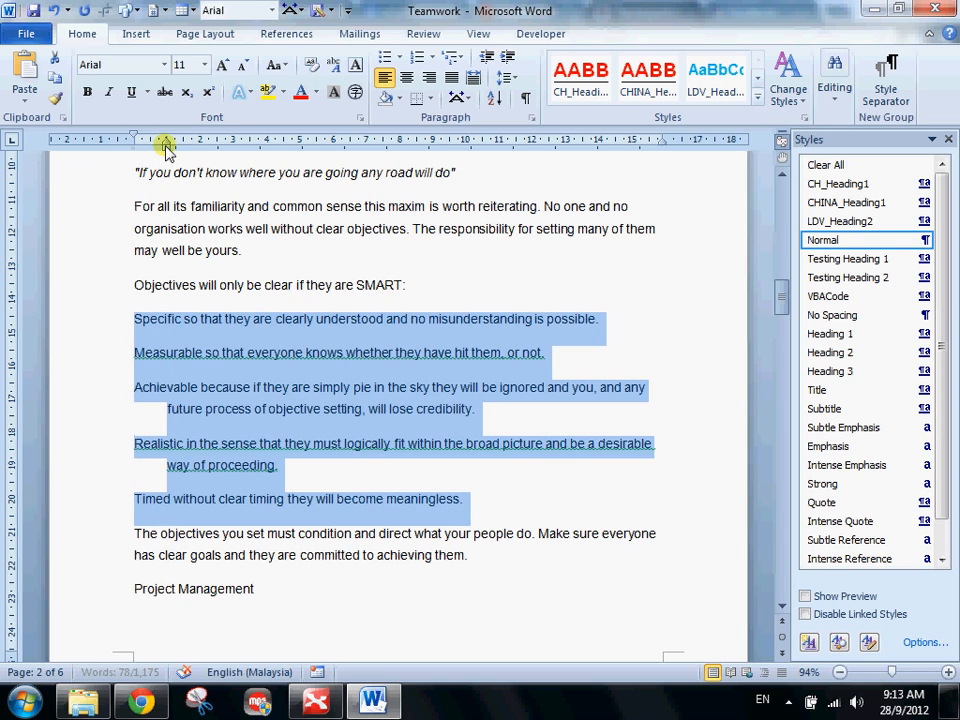
pyautogui.hotkey('ctrl', 'z')
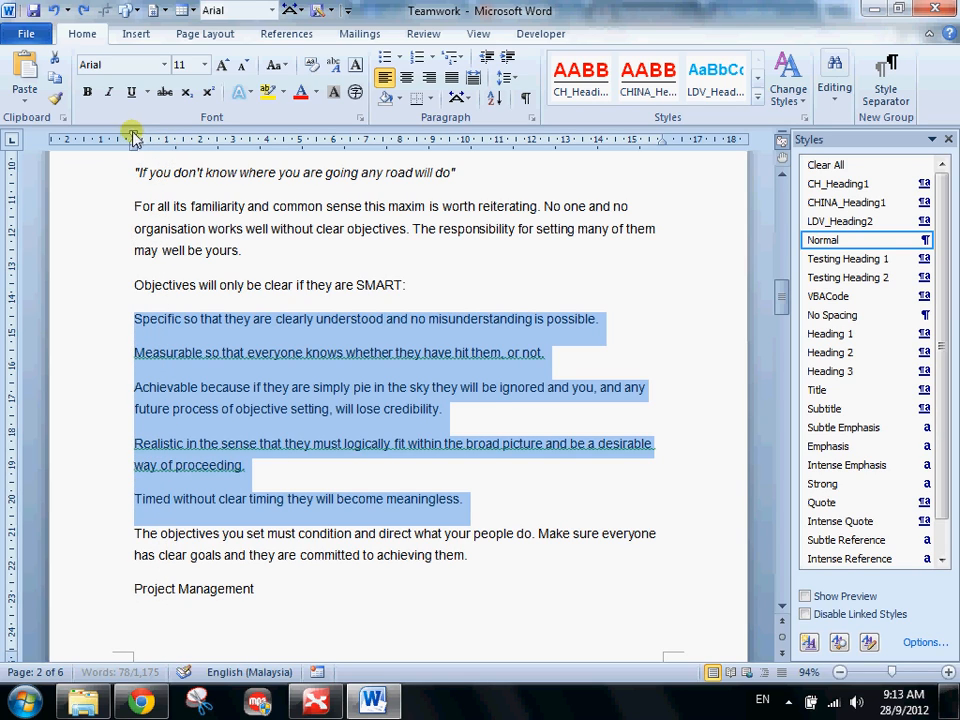
pyautogui.moveTo(133, 138); pyautogui.dragTo(184, 138)
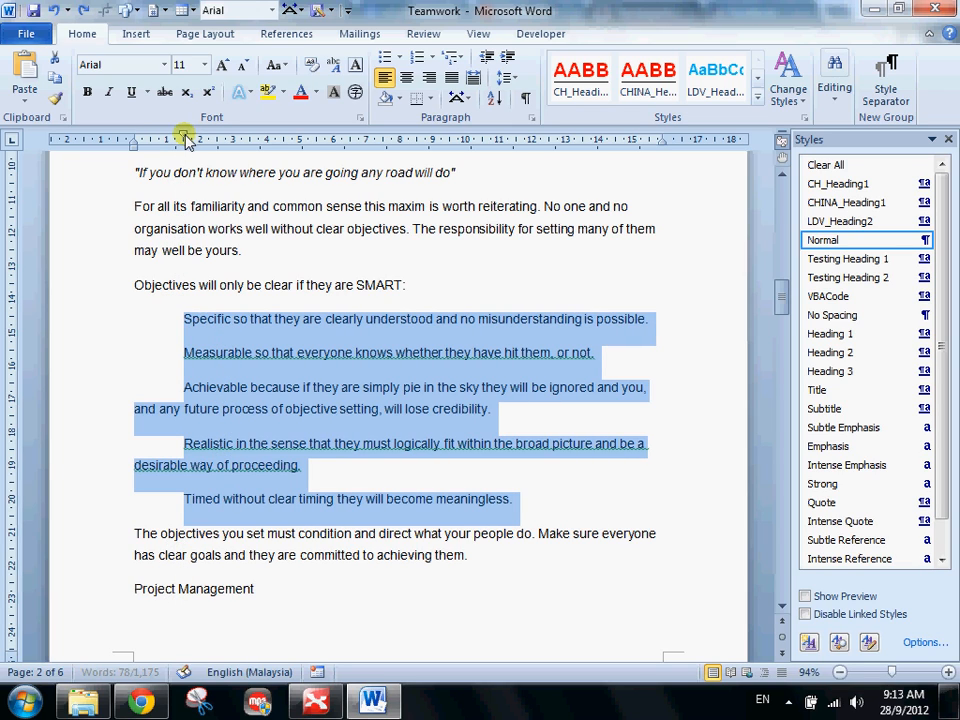
pyautogui.hotkey('ctrl', 'z')
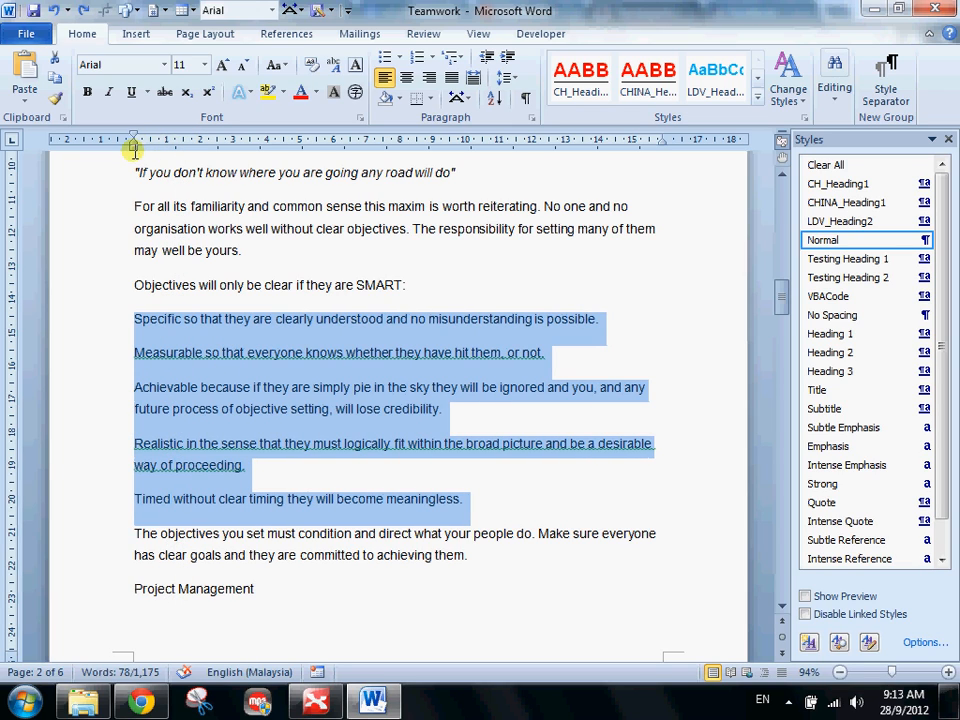
# - Indent all lines of the five SMART paragraphs by about 1.25 cm from the left margin
pyautogui.moveTo(132, 143); pyautogui.dragTo(175, 146)
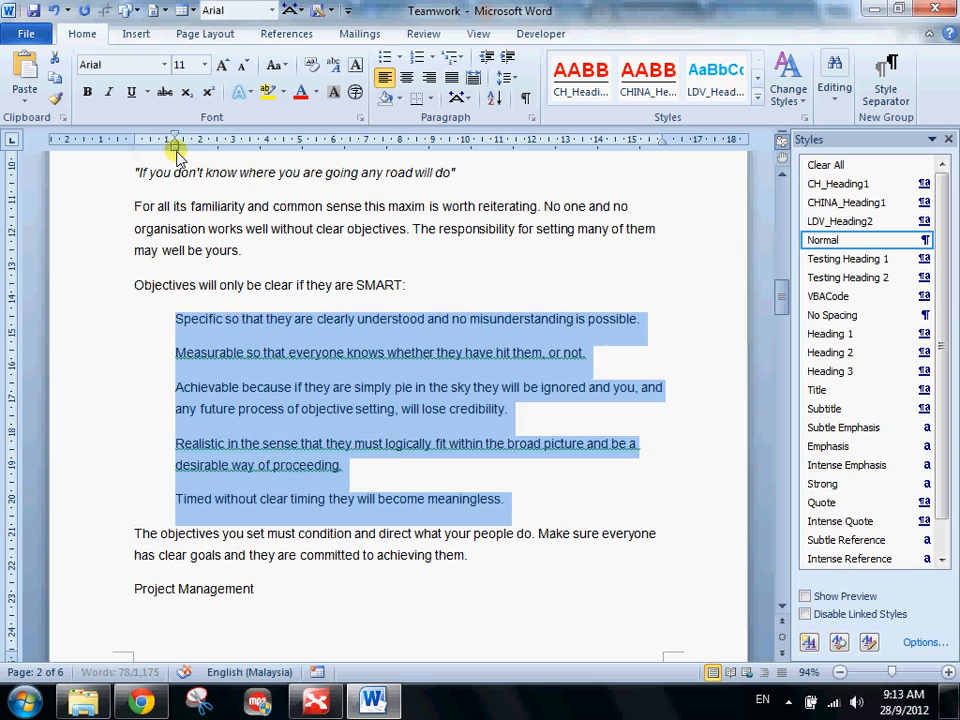
pyautogui.hotkey('ctrl', 'z')
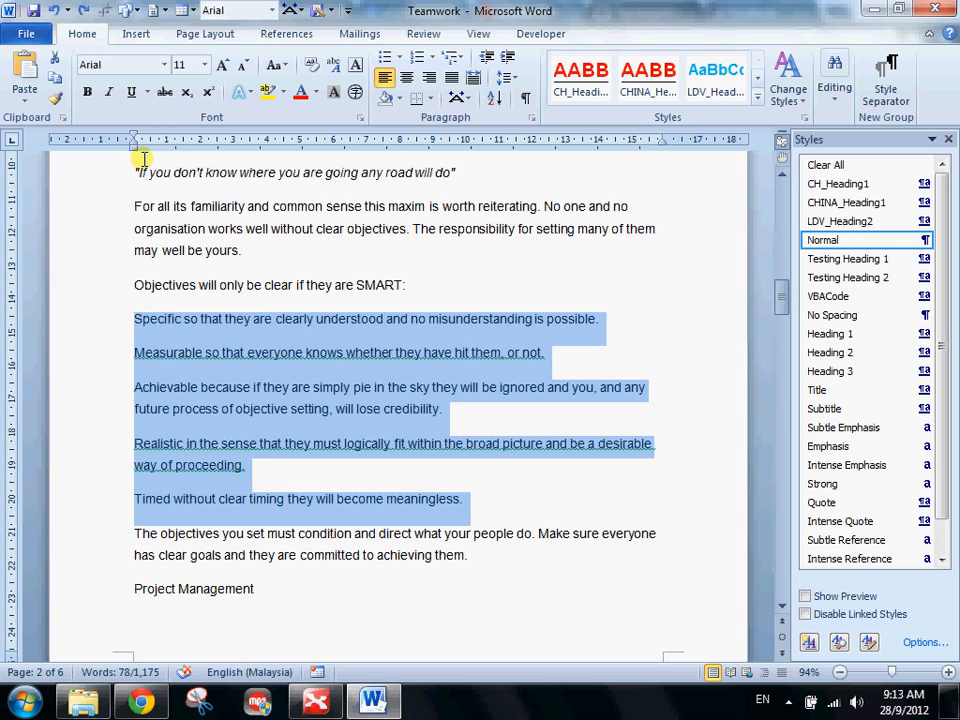
pyautogui.moveTo(133, 150); pyautogui.dragTo(174, 152)
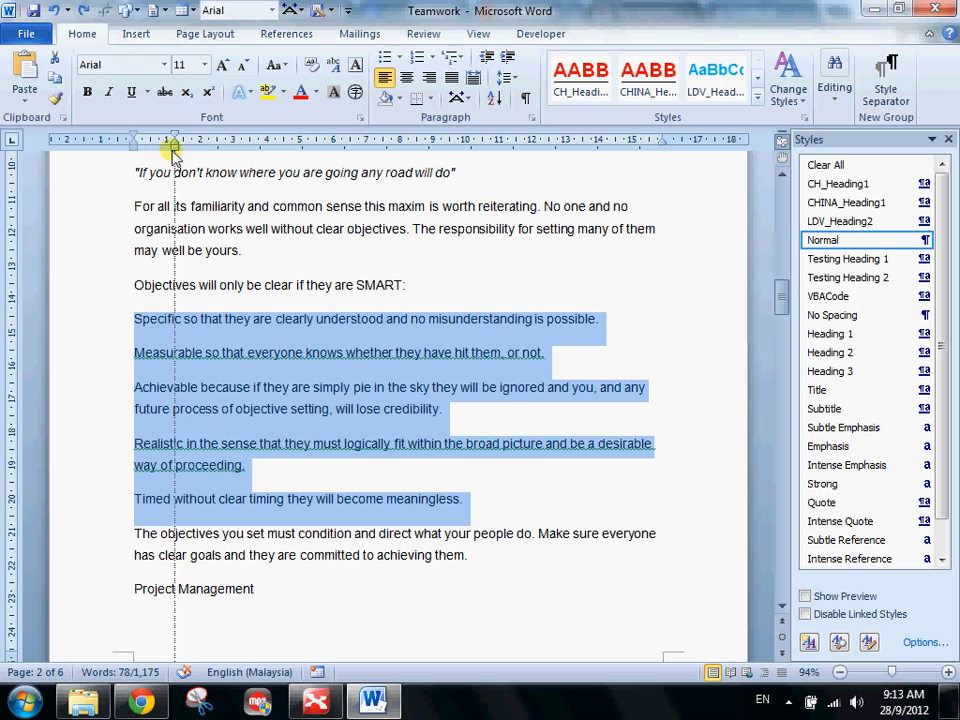
pyautogui.click(108, 289)
# - Review the indentation of the SMART paragraphs against the surrounding text under "Setting Goals"
pyautogui.scroll(1, 110, 400)
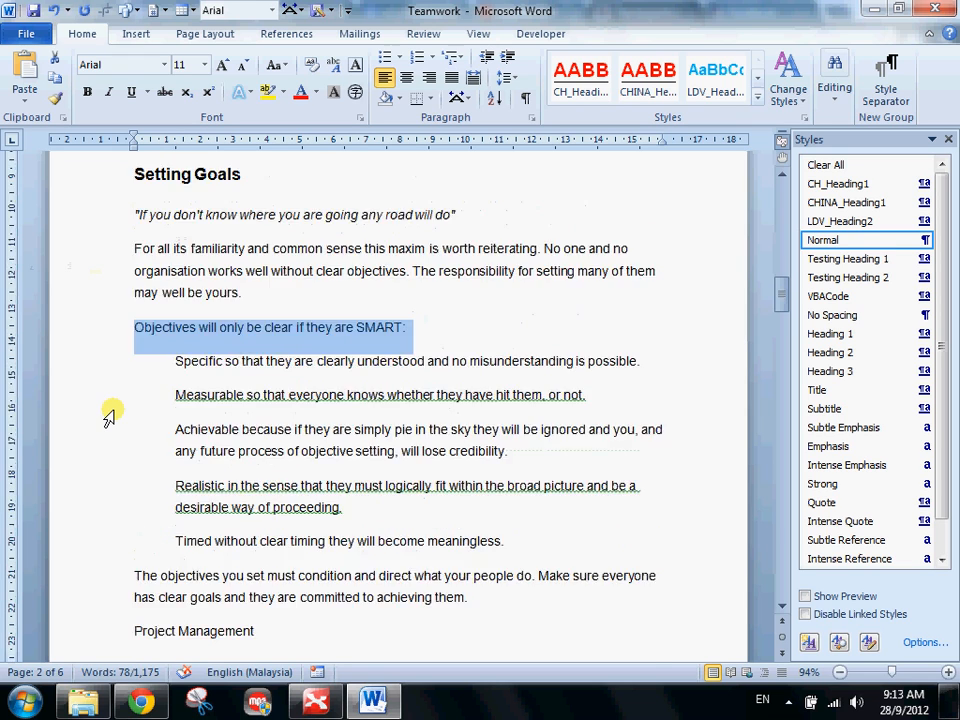
pyautogui.scroll(2, 108, 412)
pyautogui.scroll(-3, 146, 321)
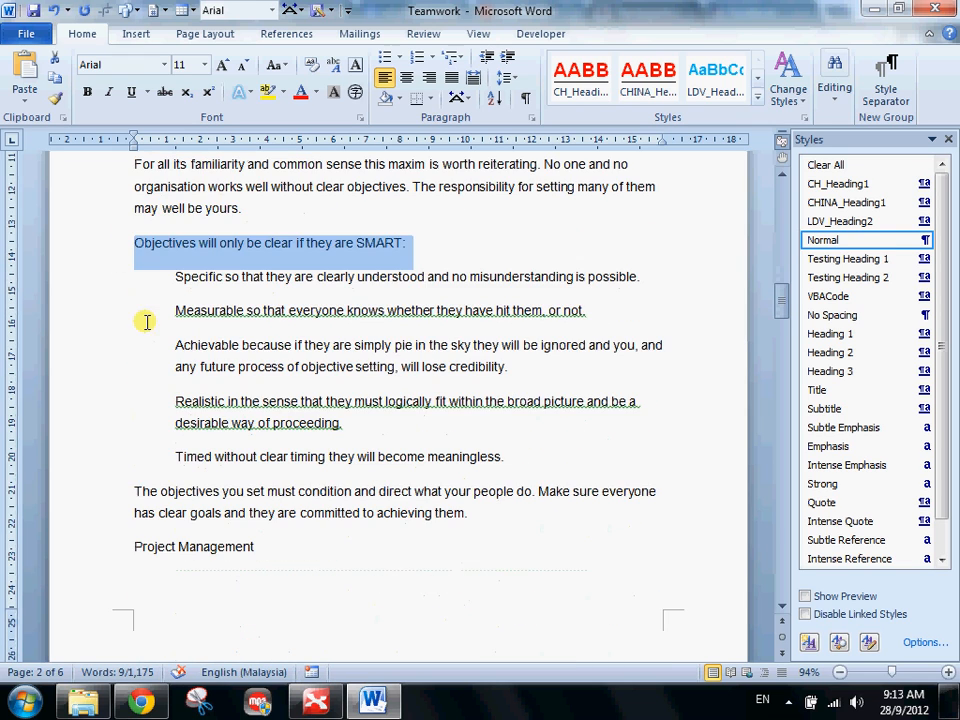
pyautogui.click(124, 280)
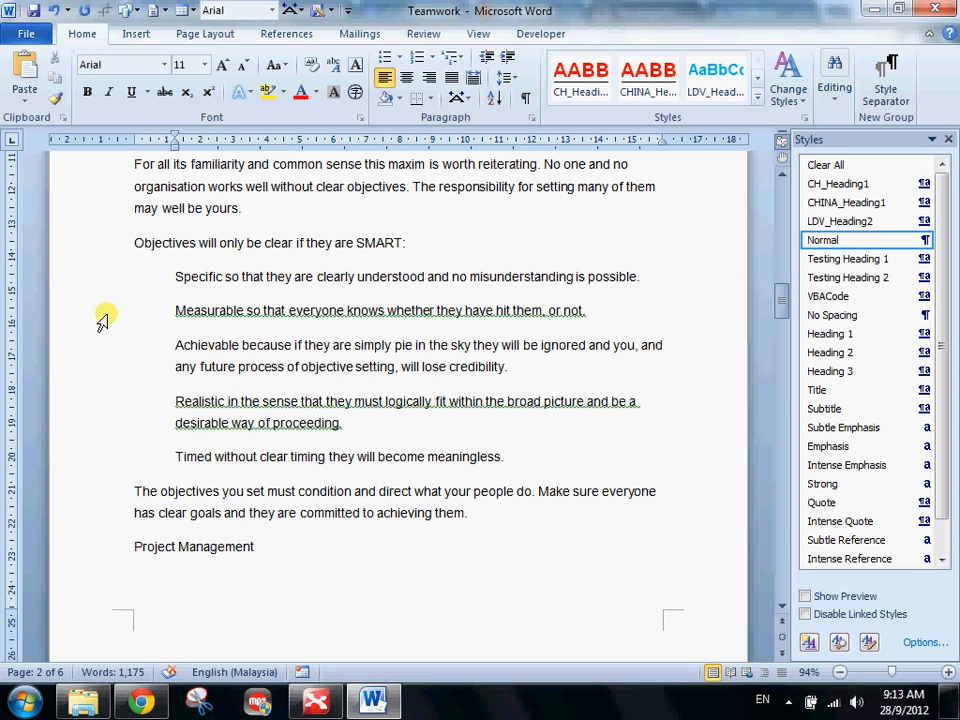
pyautogui.moveTo(101, 285); pyautogui.dragTo(108, 462)
pyautogui.click(128, 505)
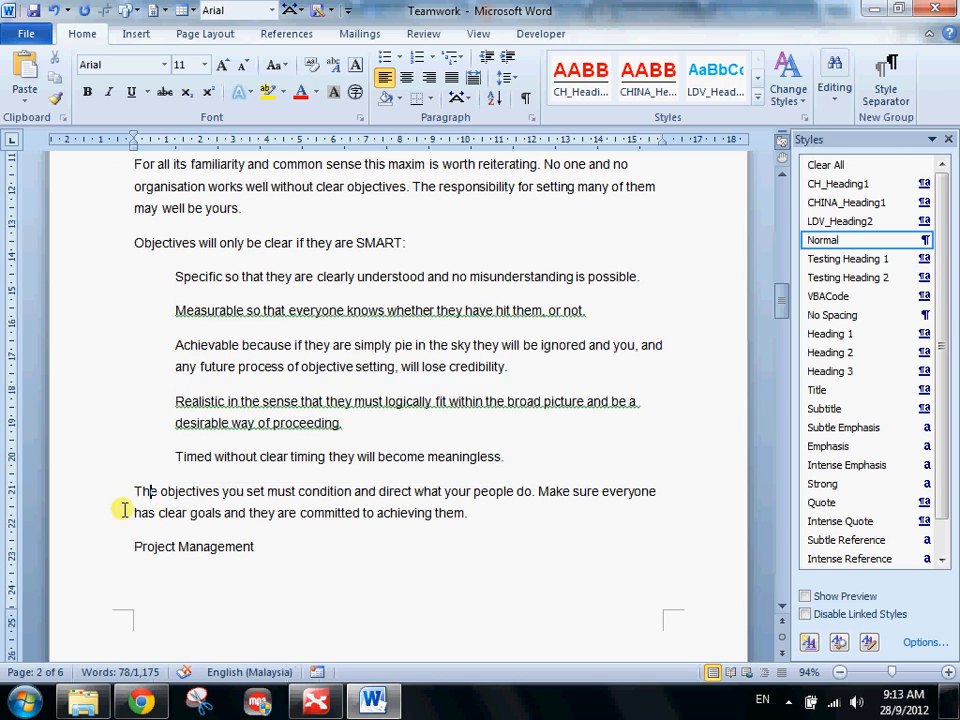
pyautogui.scroll(-2, 70, 507)
pyautogui.scroll(7, 130, 461)
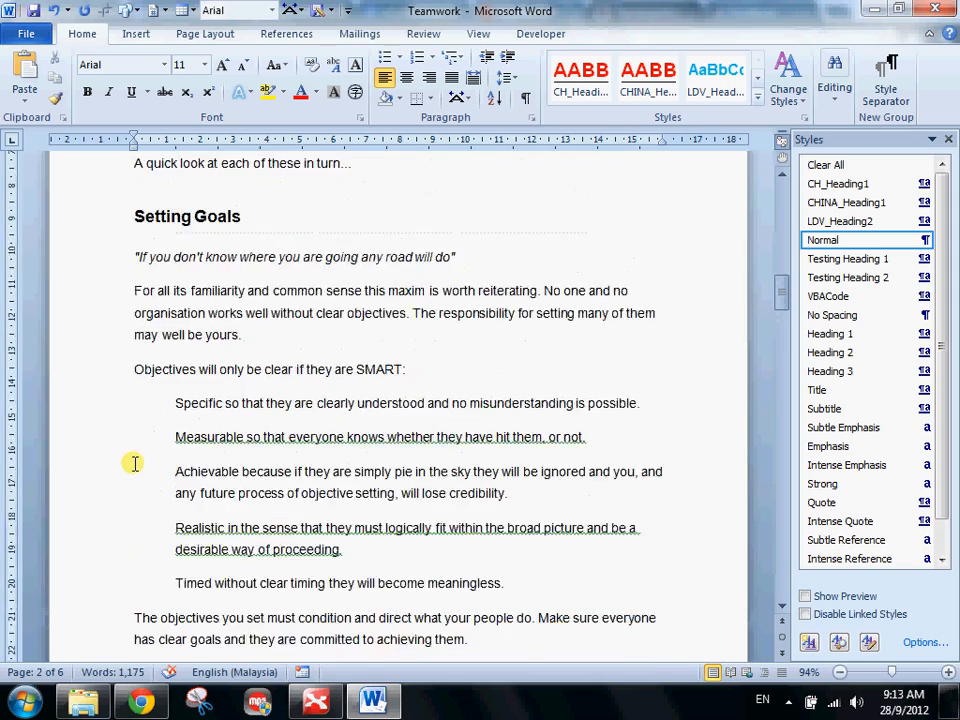
# - Insert a page break before the "Project Management" line
pyautogui.scroll(-8, 187, 326)
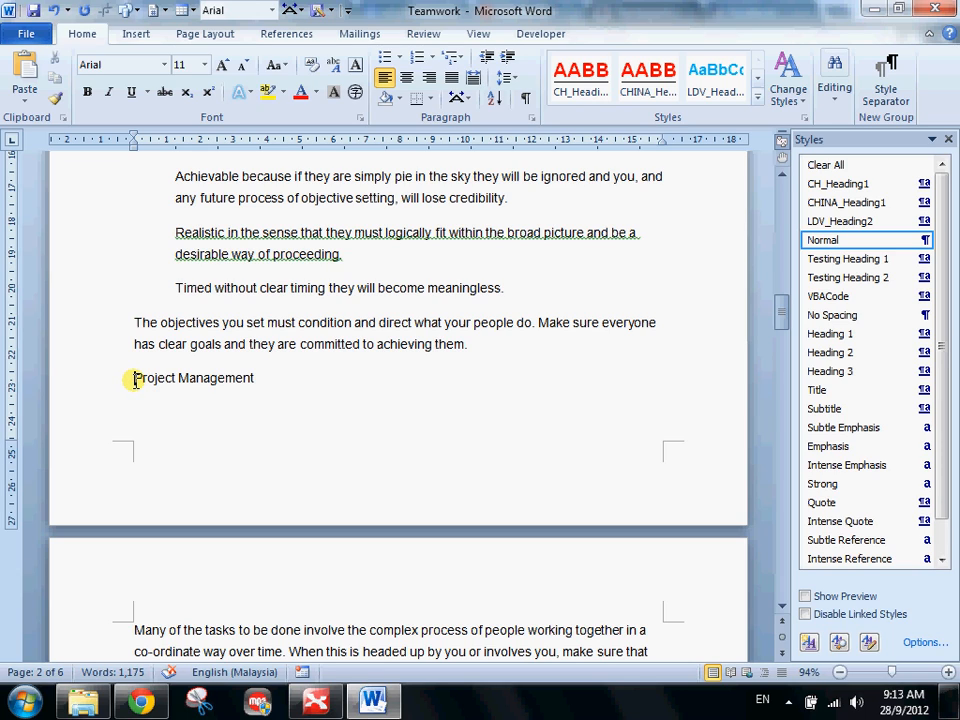
pyautogui.hotkey('ctrl', 'Return')
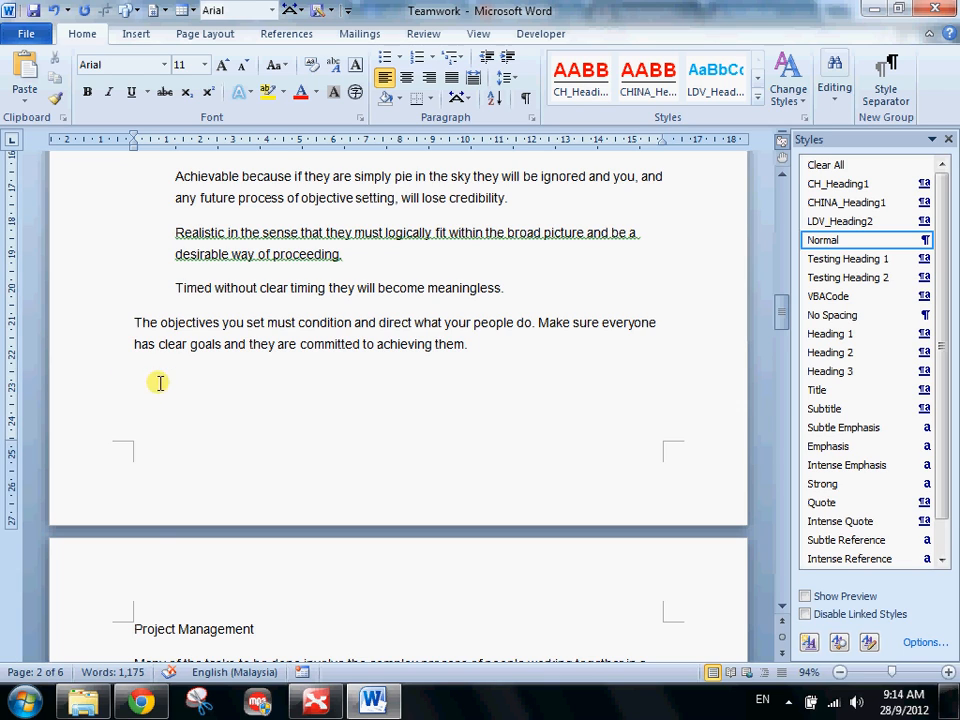
pyautogui.scroll(-2, 120, 592)
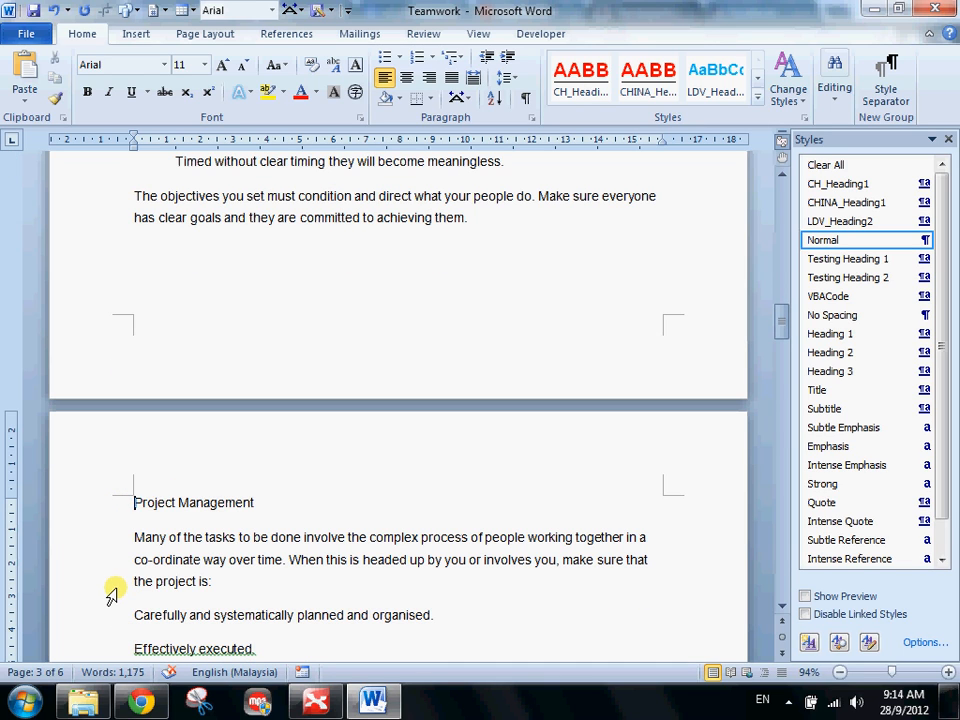
# - Apply the Heading 1 style to the "Project Management" line
pyautogui.click(80, 505)
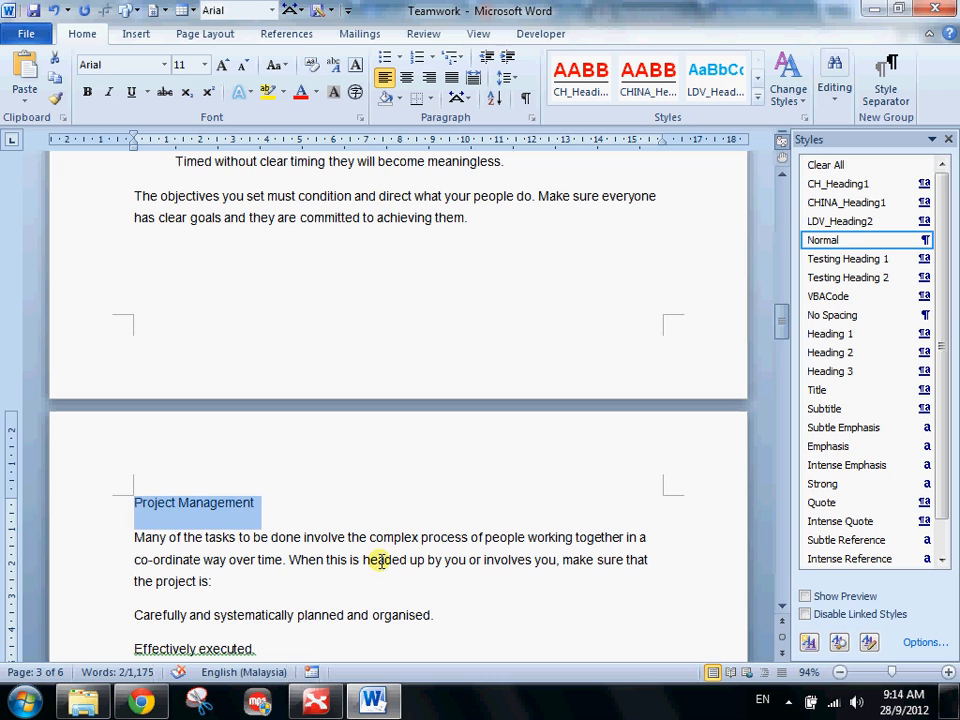
pyautogui.click(835, 335)
pyautogui.scroll(-3, 96, 450)
pyautogui.scroll(-1, 125, 369)
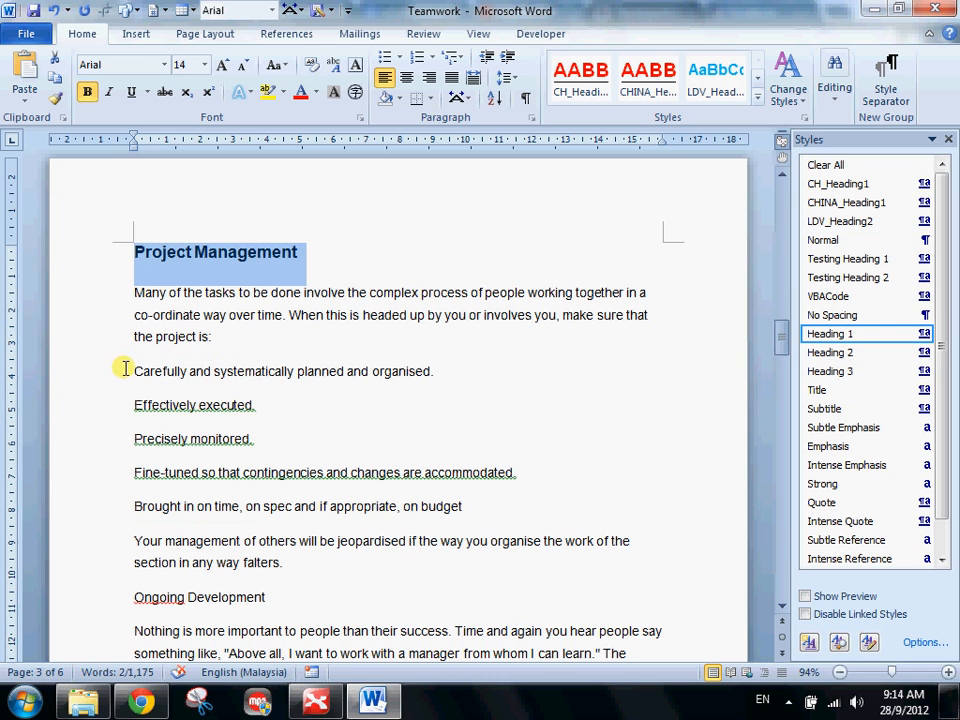
# - Check the original article in Chrome and, back in Word, make the four lines from "Carefully and systematically planned" to "Fine-tuned" a check-mark bulleted list
pyautogui.moveTo(100, 378); pyautogui.dragTo(93, 528)
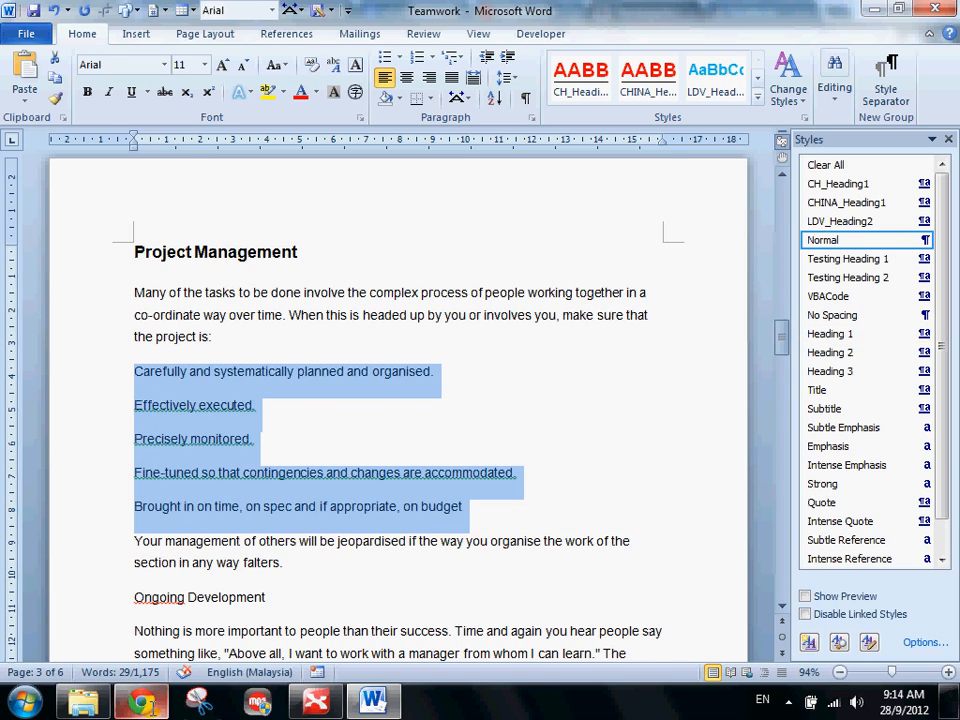
pyautogui.hotkey('alt', 'Tab')
pyautogui.scroll(-5, 62, 493)
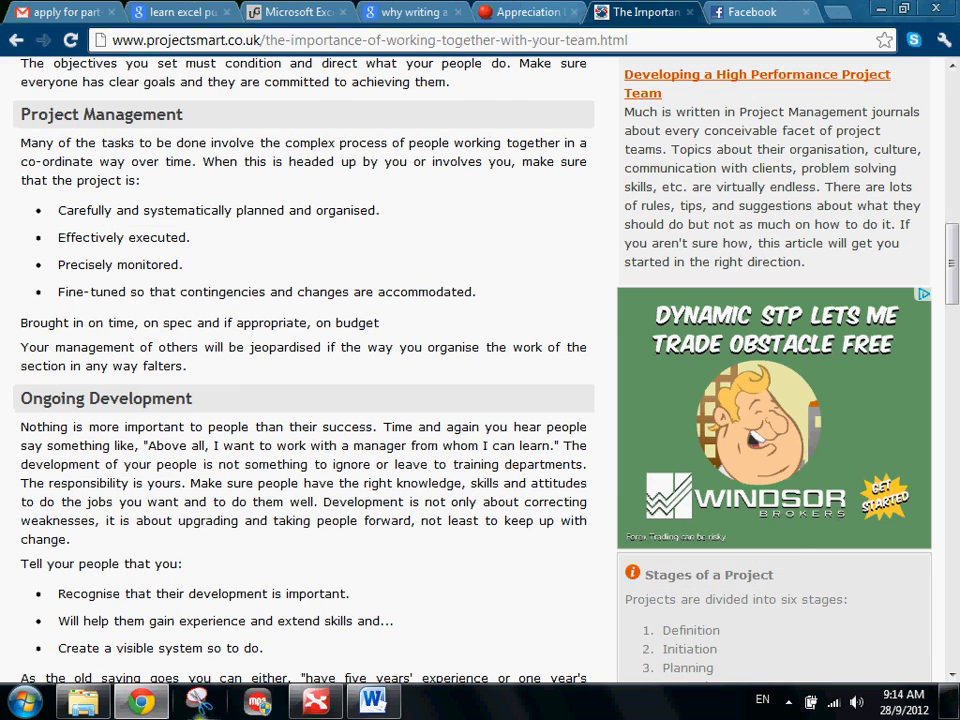
pyautogui.hotkey('alt', 'Tab')
pyautogui.moveTo(109, 376); pyautogui.dragTo(110, 475)
pyautogui.click(385, 57)
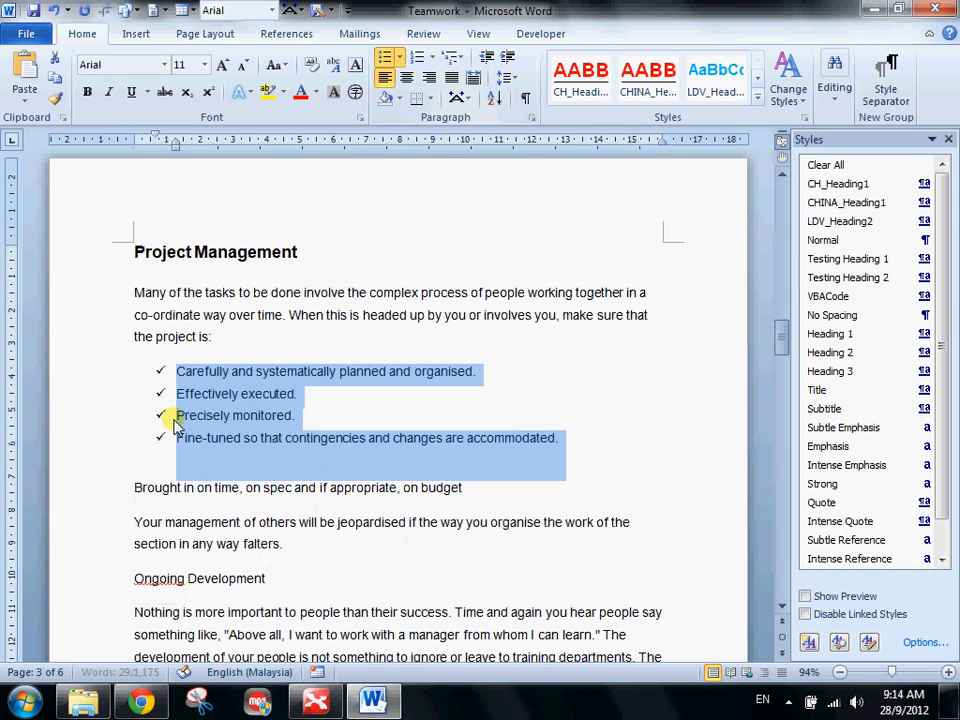
pyautogui.click(197, 487)
# - Insert a page break before the "Ongoing Development" line and apply the Heading 1 style to it
pyautogui.scroll(-3, 118, 495)
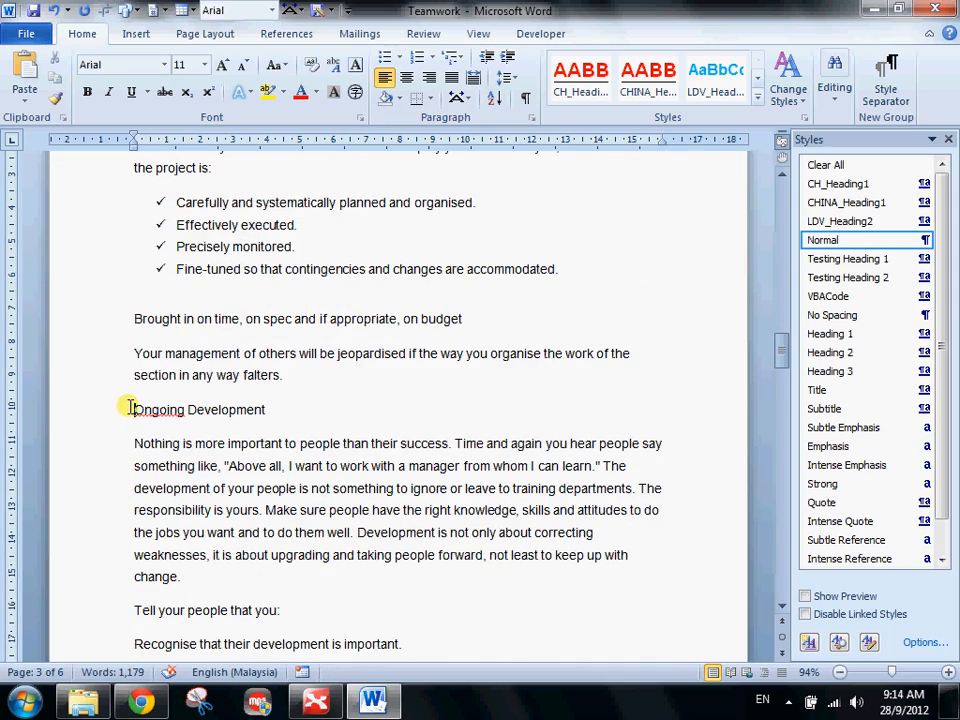
pyautogui.keyDown('ctrl'); pyautogui.scroll(-2, 128, 450); pyautogui.keyUp('ctrl')
pyautogui.keyDown('ctrl'); pyautogui.scroll(1, 128, 450); pyautogui.keyUp('ctrl')
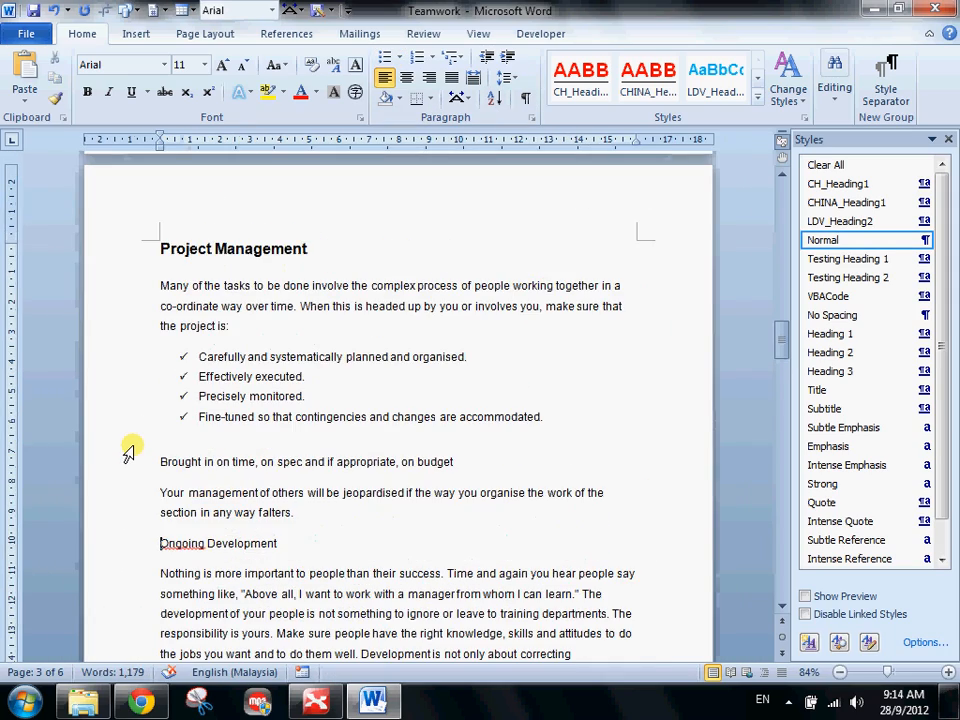
pyautogui.scroll(-3, 128, 450)
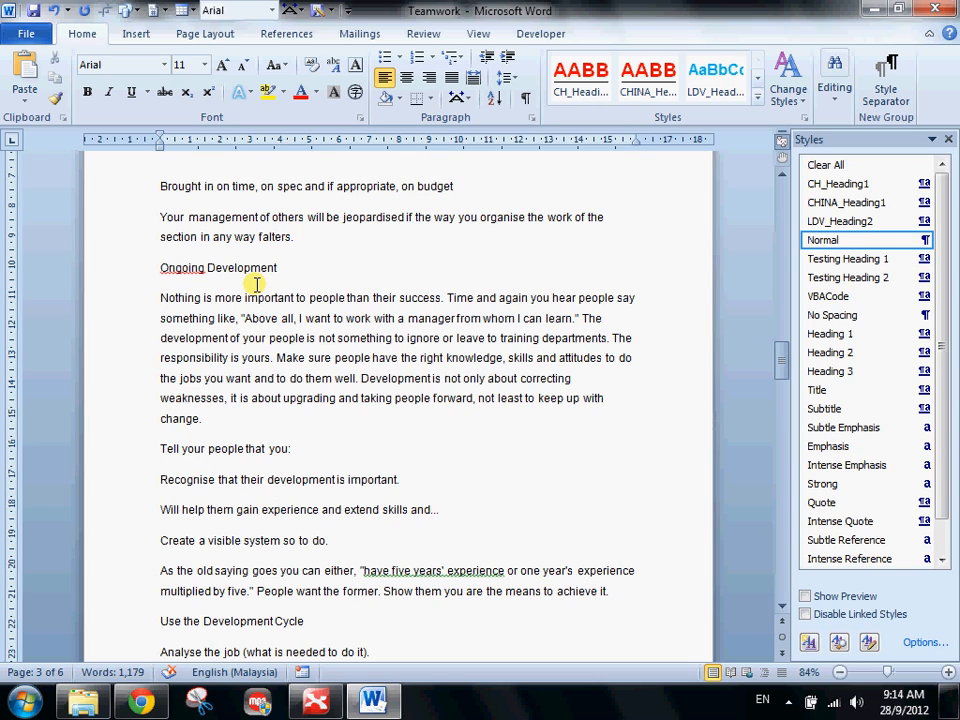
pyautogui.hotkey('ctrl', 'Return')
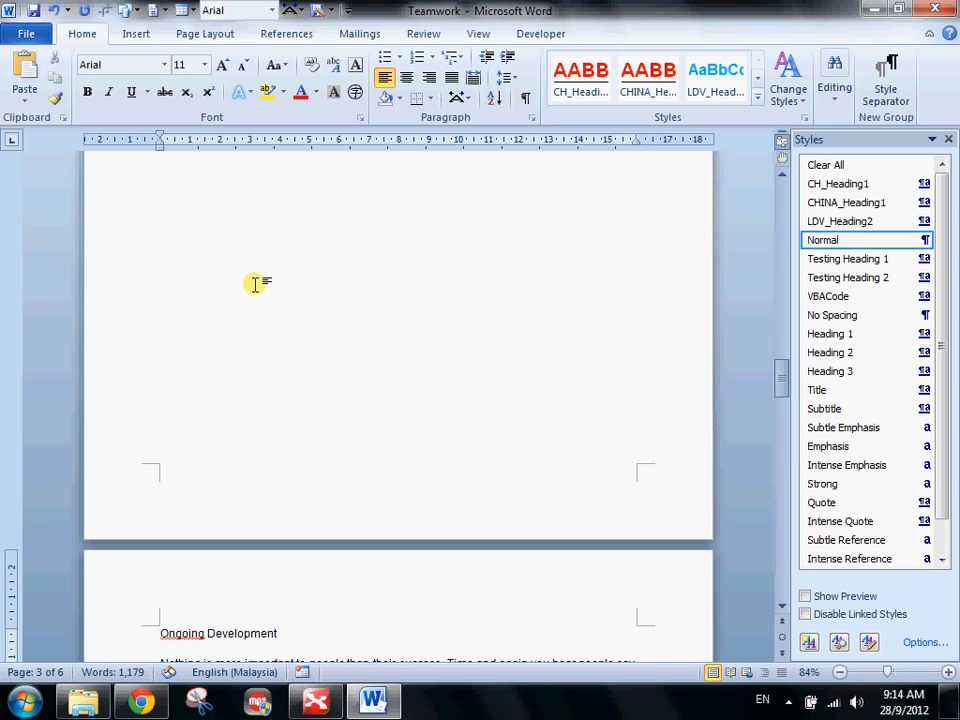
pyautogui.scroll(-3, 240, 283)
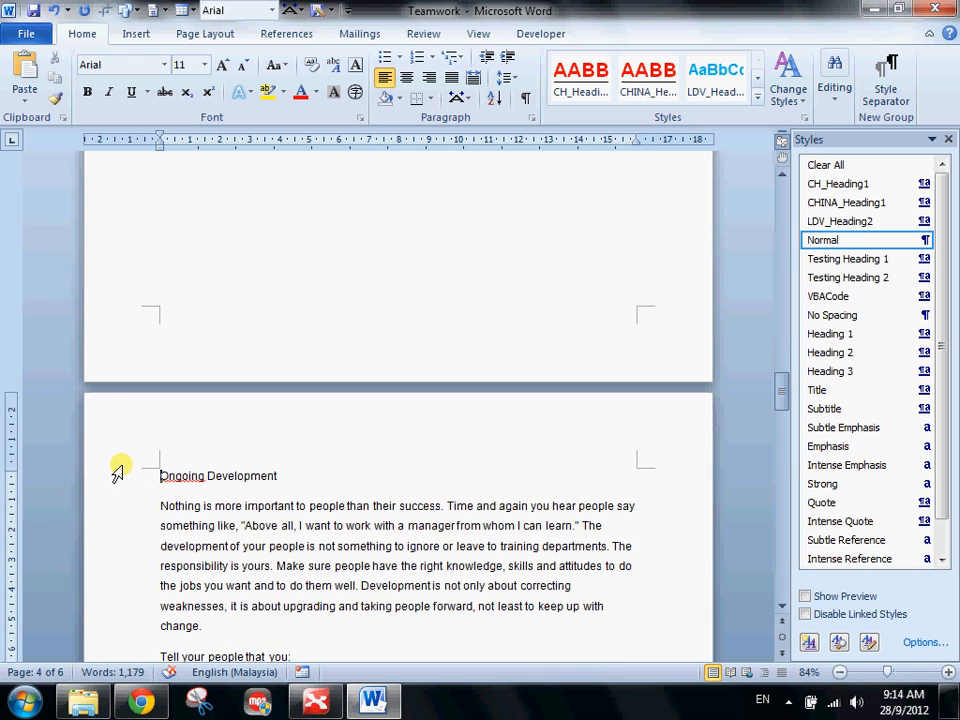
pyautogui.click(122, 474)
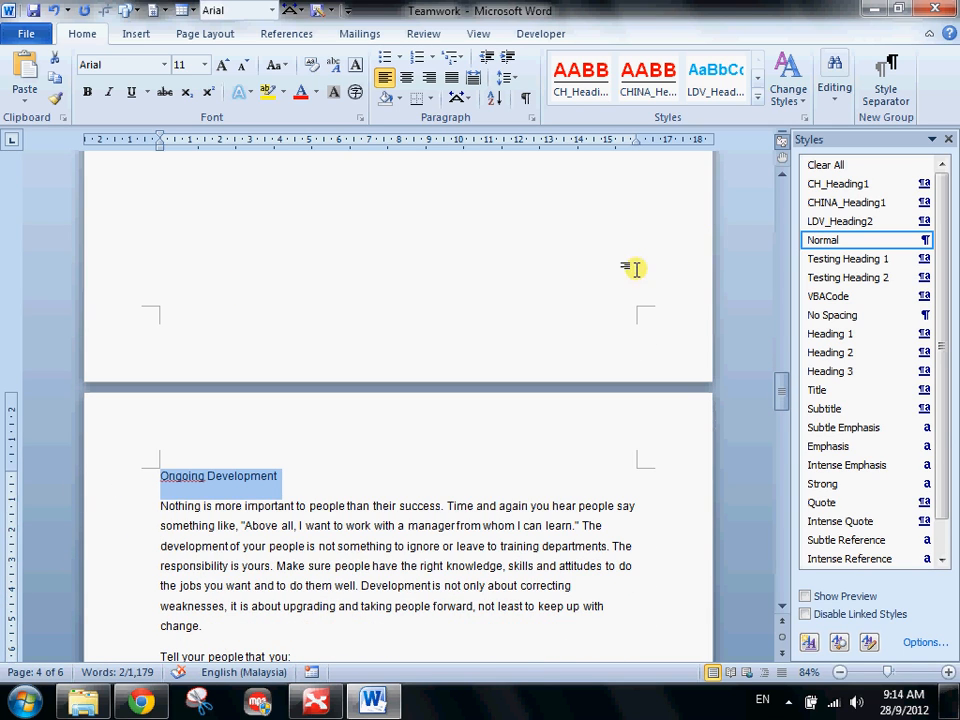
pyautogui.click(830, 333)
# - Compare with the web article in Chrome and, back in Word, give the three lines under "Tell your people that you:" check-mark bullets
pyautogui.scroll(-6, 225, 456)
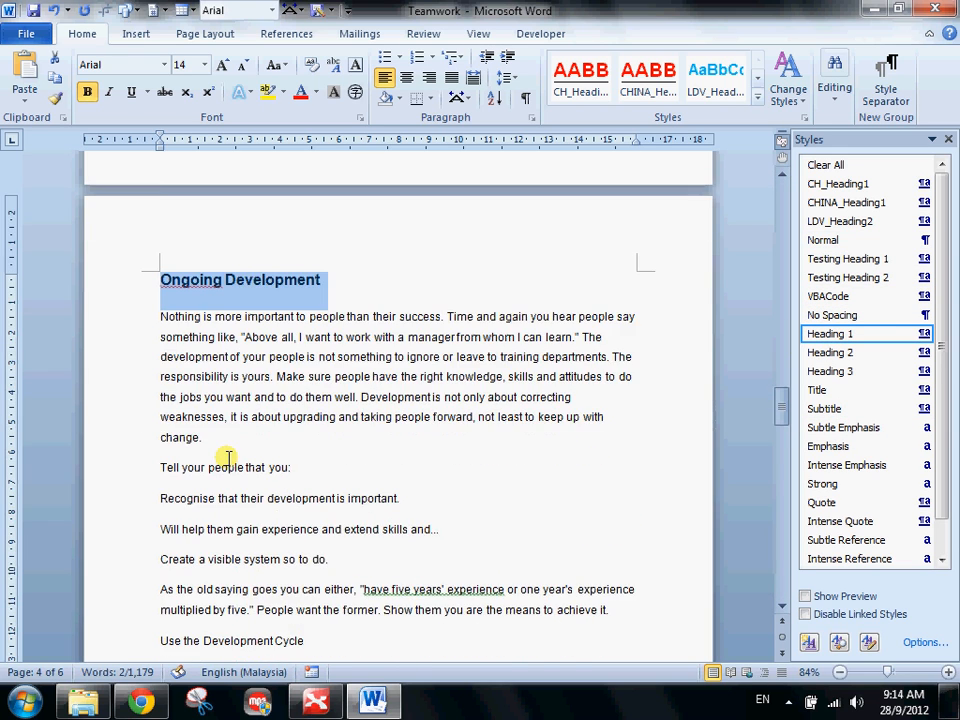
pyautogui.click(157, 350)
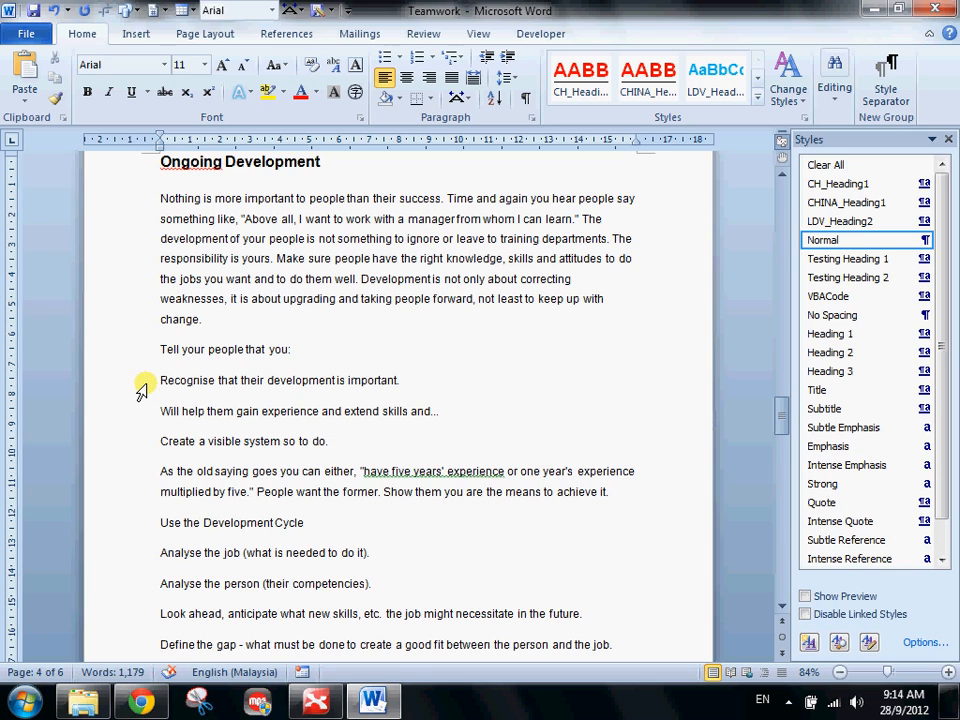
pyautogui.click(142, 390)
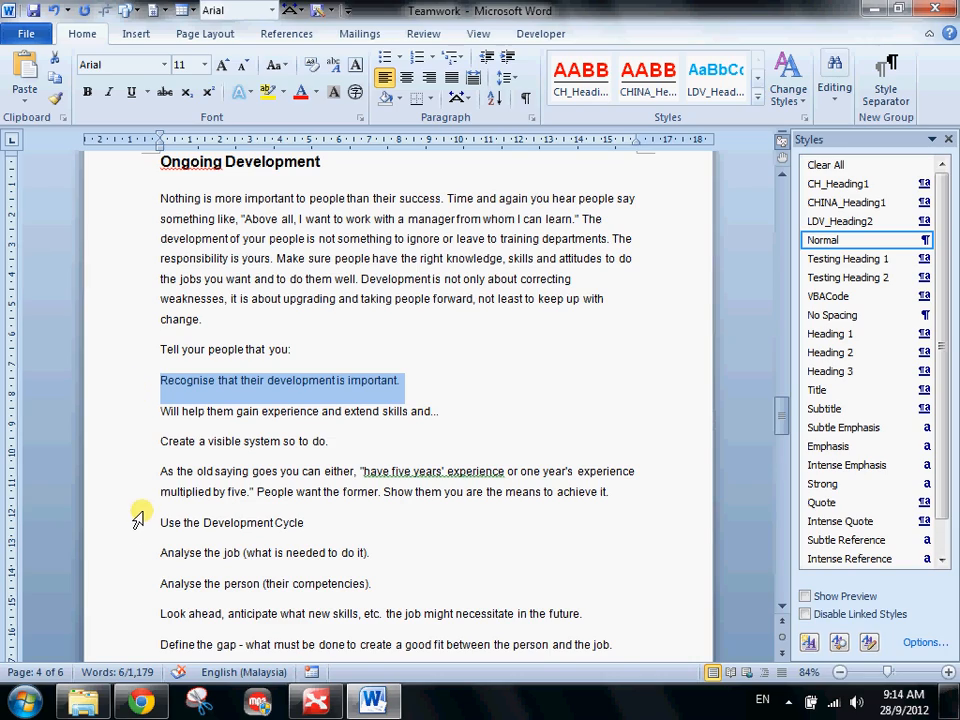
pyautogui.scroll(-1, 137, 530)
pyautogui.hotkey('alt', 'Tab')
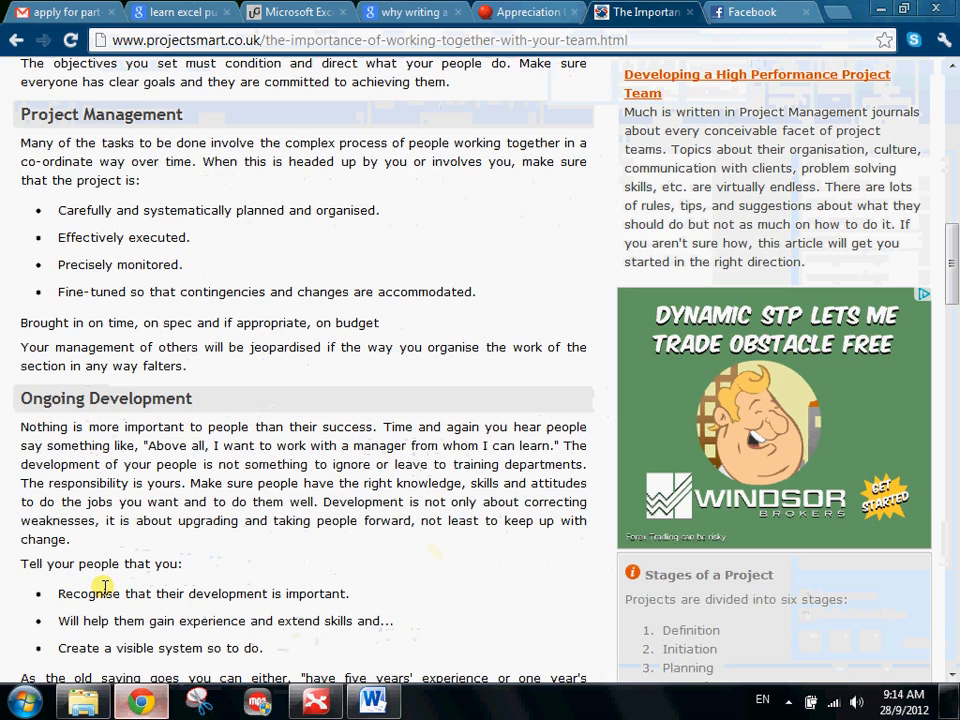
pyautogui.scroll(-4, 105, 578)
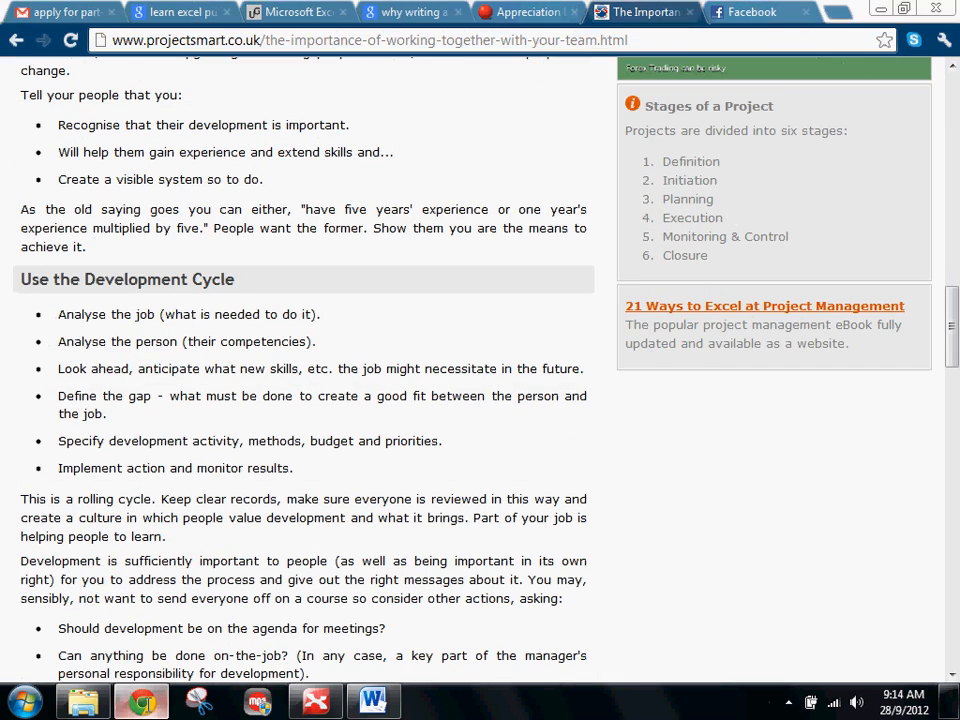
pyautogui.hotkey('alt', 'Tab')
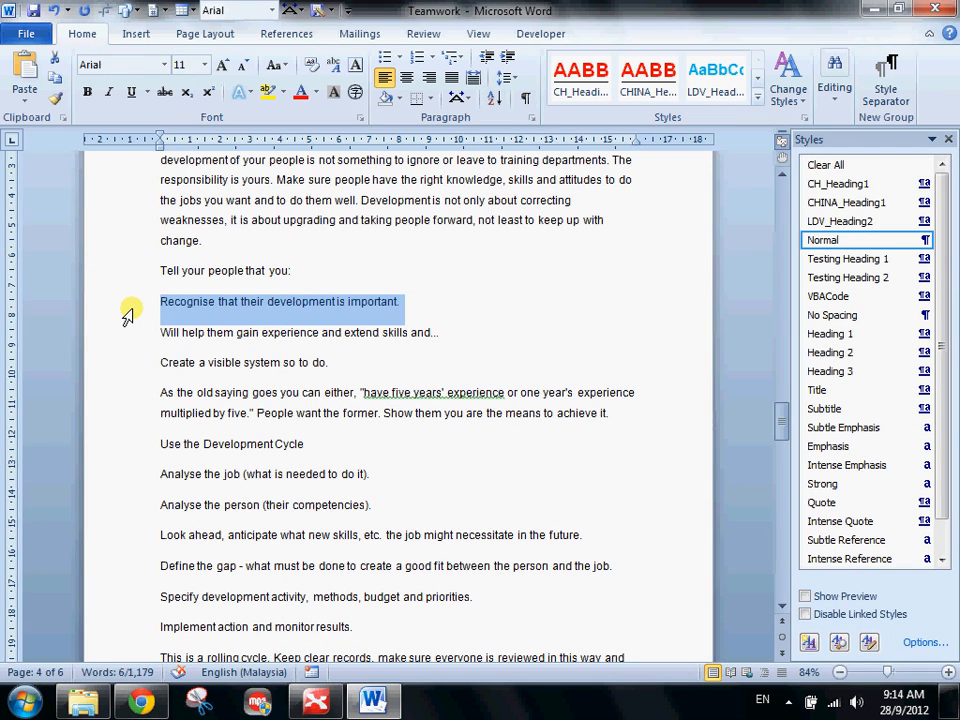
pyautogui.moveTo(127, 316); pyautogui.dragTo(128, 374)
pyautogui.click(385, 57)
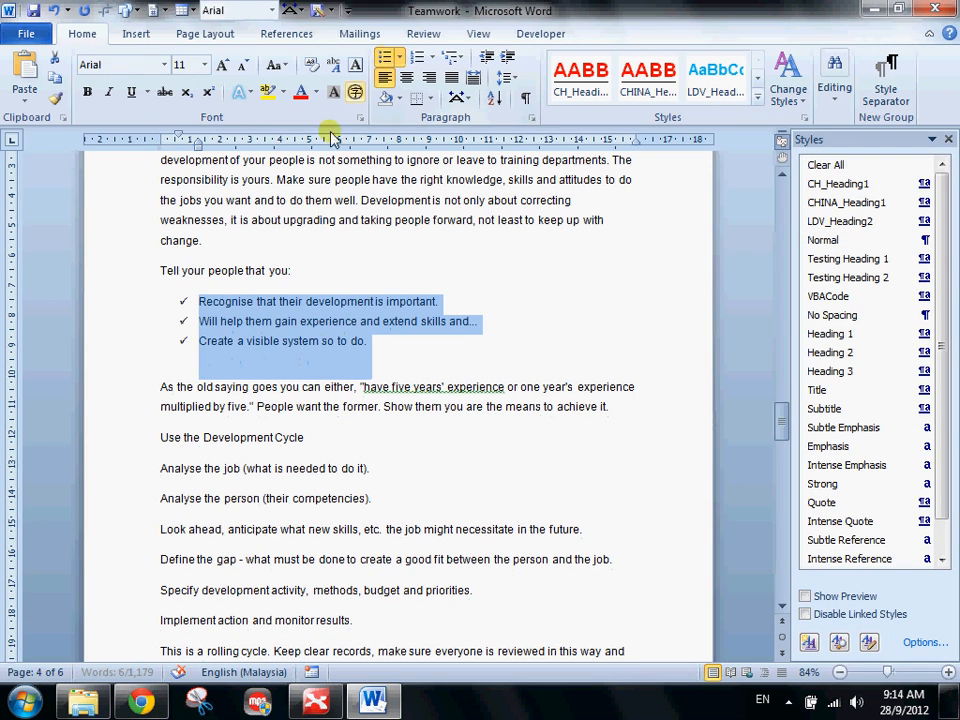
# - Insert a page break before the "Use the Development Cycle" line and apply the Heading 1 style to it
pyautogui.click(158, 437)
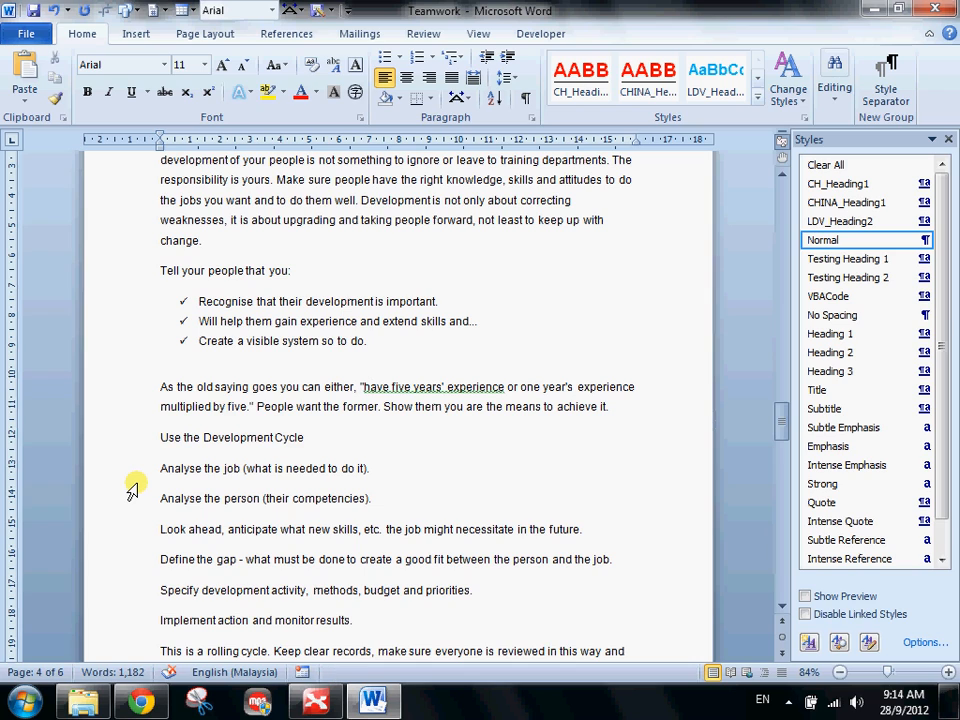
pyautogui.hotkey('ctrl', 'Return')
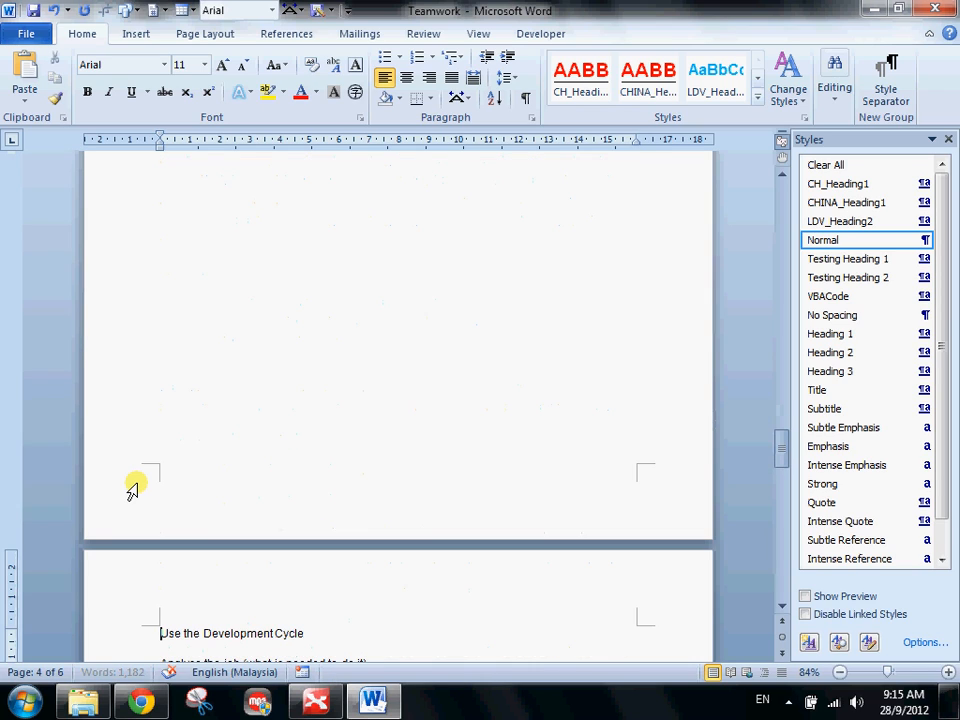
pyautogui.scroll(-4, 132, 490)
pyautogui.click(129, 439)
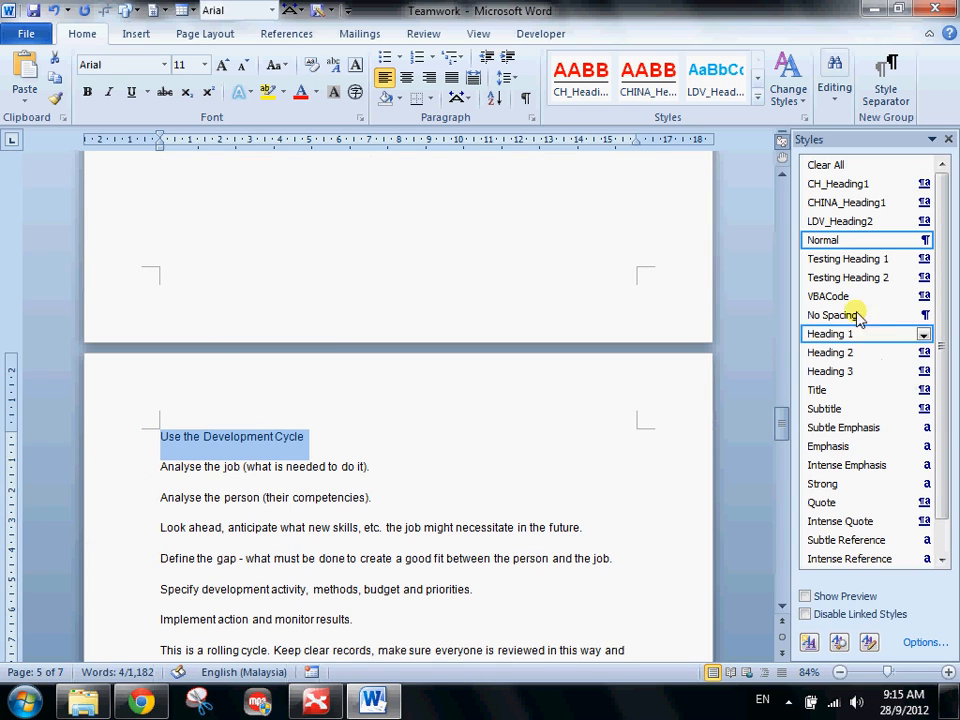
pyautogui.click(833, 333)
# - Check the web article's list in Chrome and, in Word, format the six lines under "Use the Development Cycle" with hollow square bullets
pyautogui.scroll(-2, 150, 470)
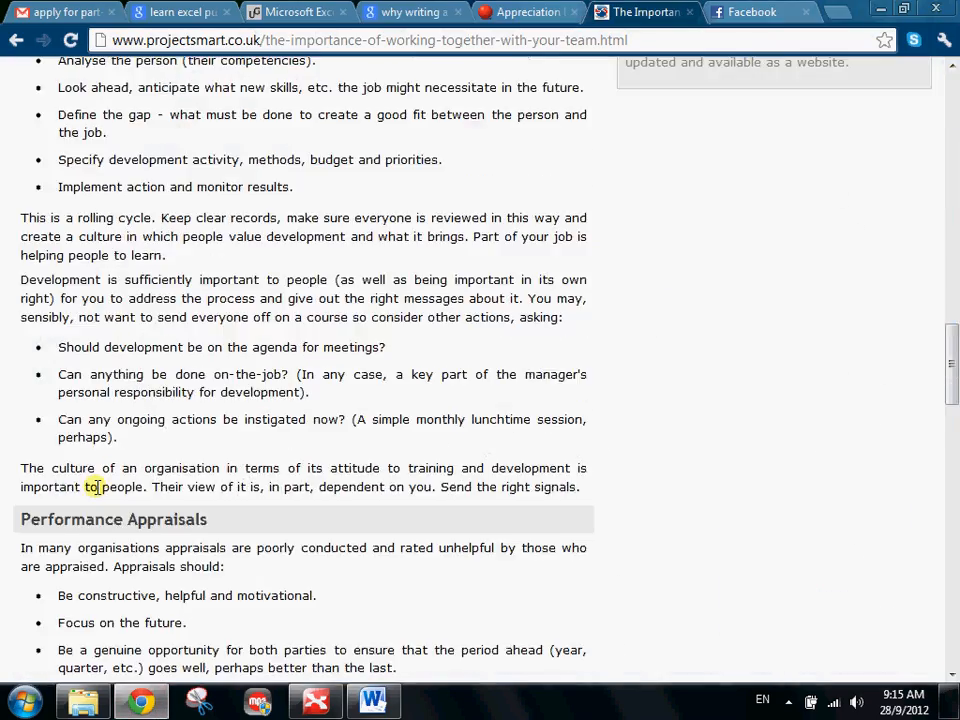
pyautogui.scroll(3, 93, 485)
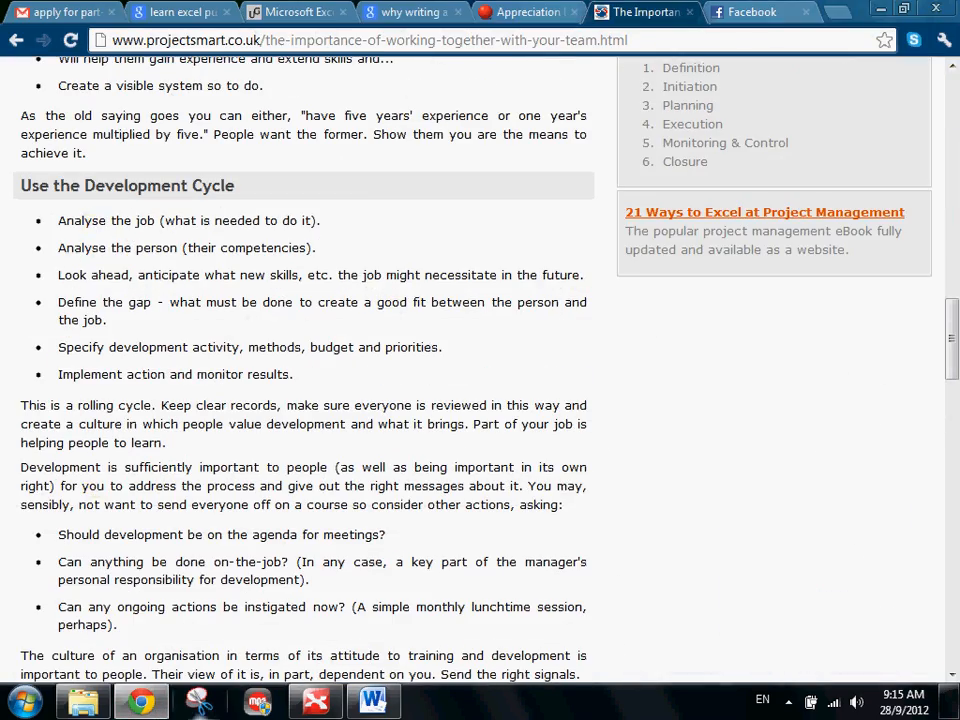
pyautogui.click(146, 706)
pyautogui.moveTo(133, 396); pyautogui.dragTo(118, 557)
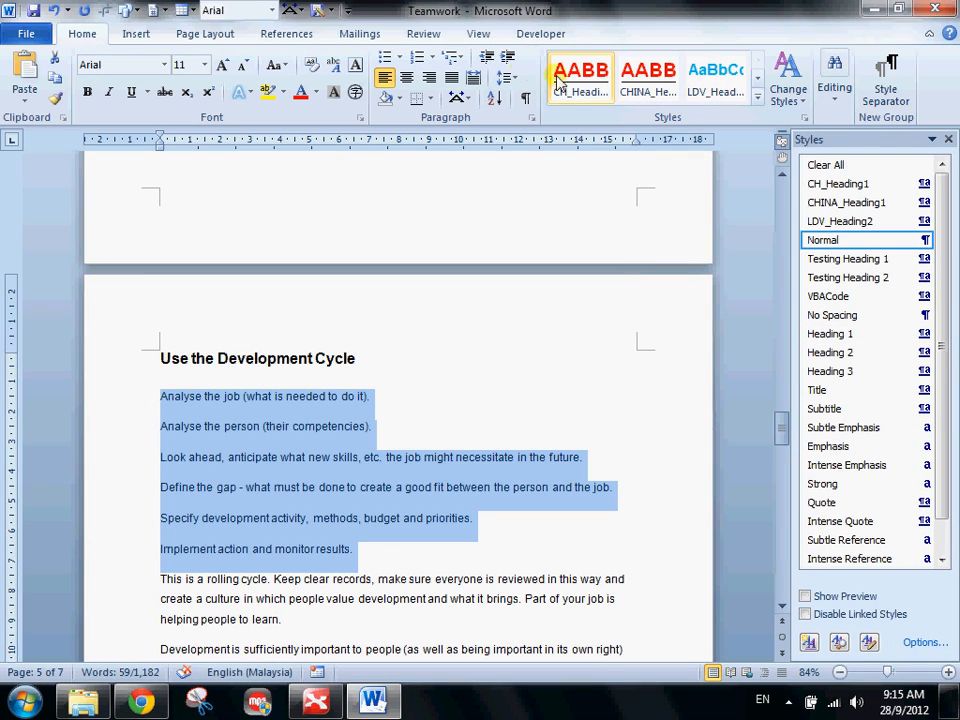
pyautogui.click(384, 57)
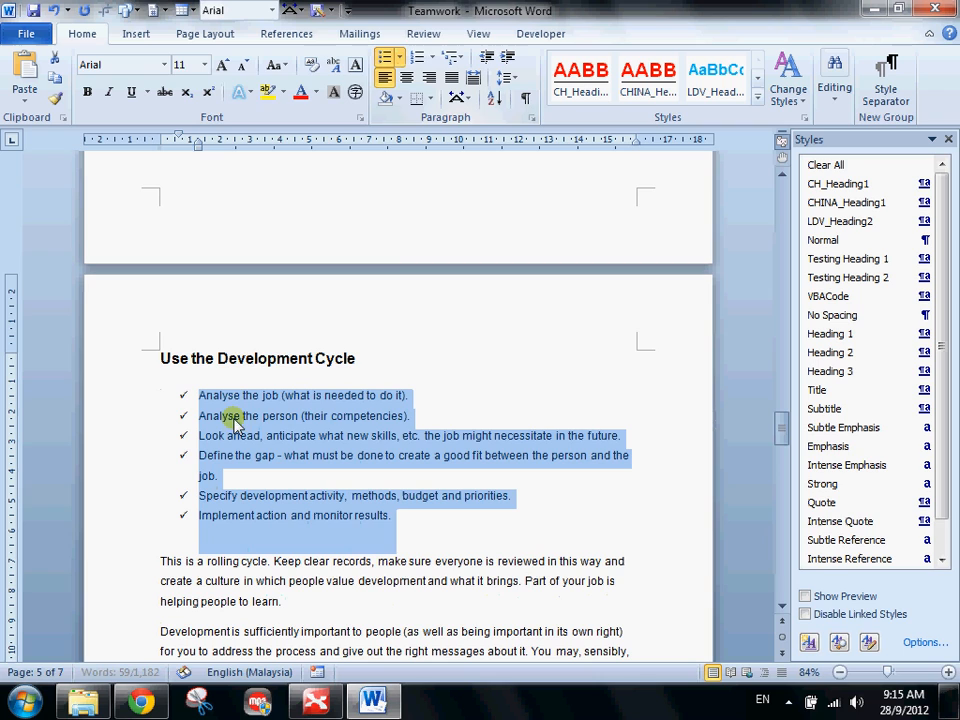
pyautogui.click(399, 58)
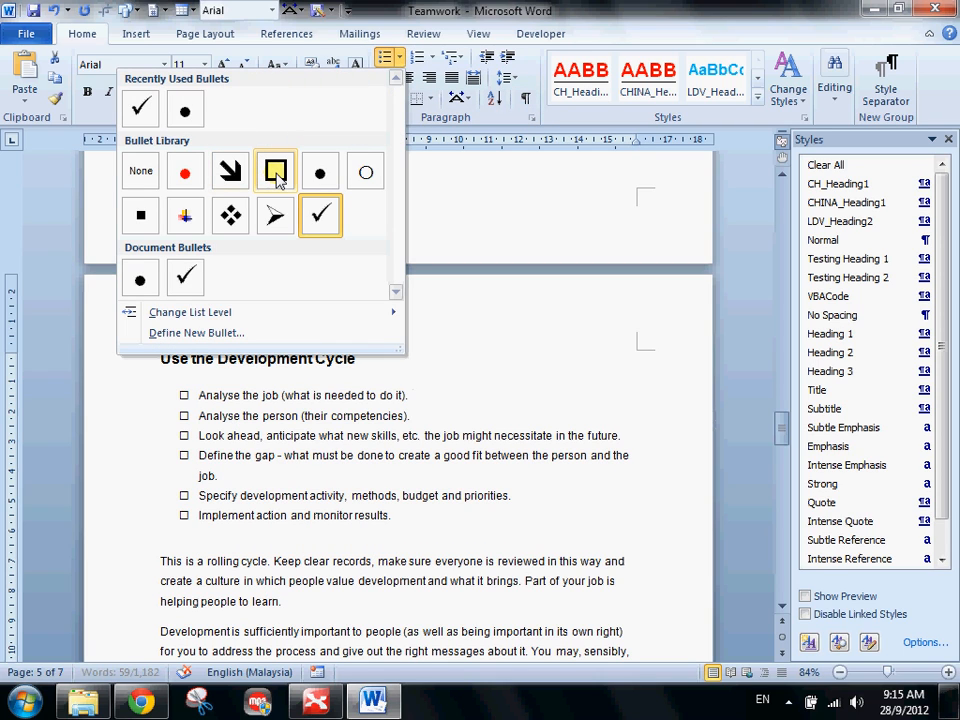
pyautogui.click(276, 173)
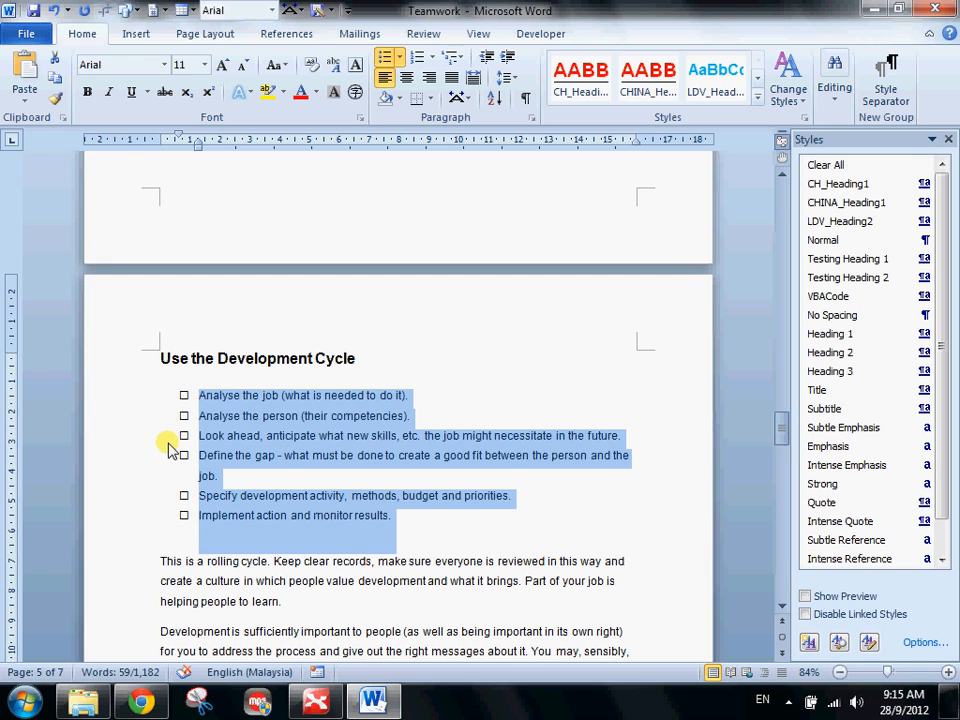
# - Check the article in Chrome and, in Word, format the three paragraphs from "Should development be on the agenda" with round dot bullets
pyautogui.scroll(-2, 150, 480)
pyautogui.scroll(-3, 168, 440)
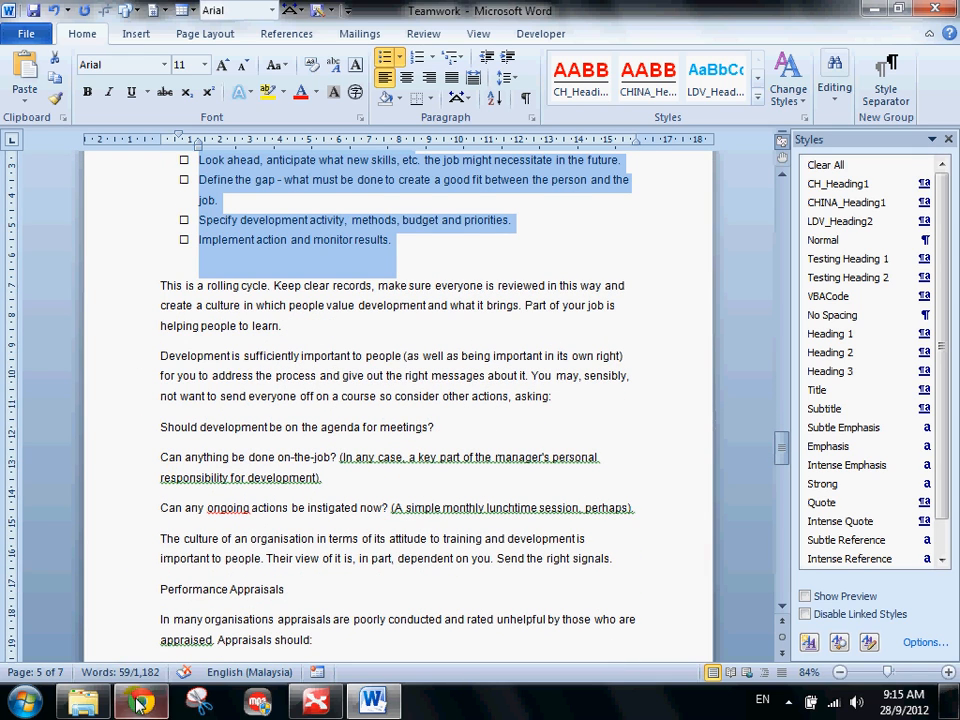
pyautogui.hotkey('alt', 'Tab')
pyautogui.scroll(-7, 120, 579)
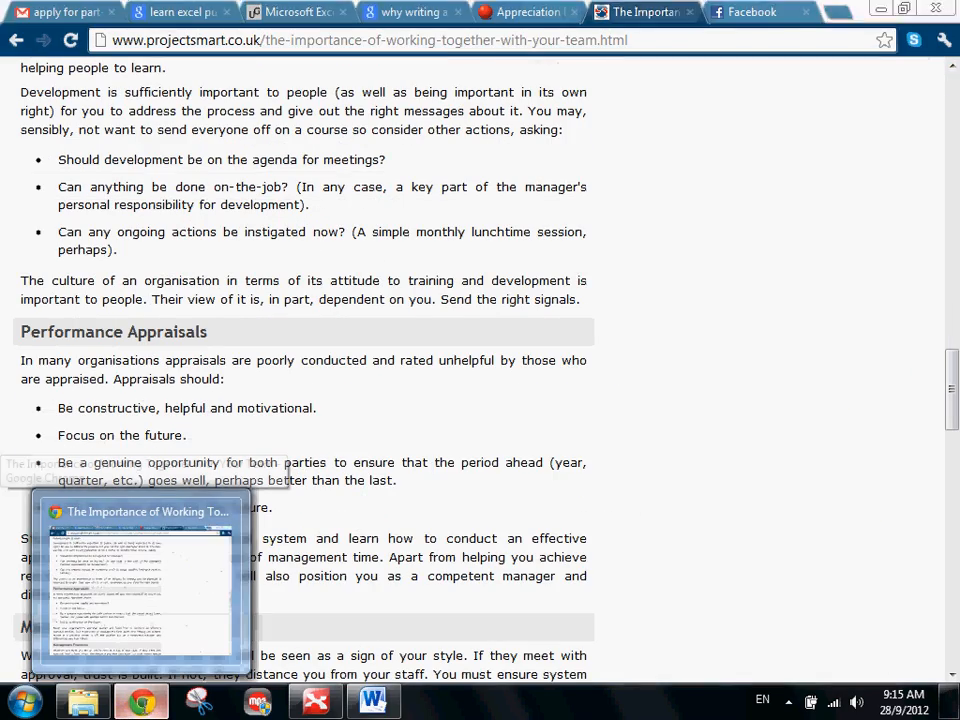
pyautogui.hotkey('alt', 'Tab')
pyautogui.scroll(1, 157, 511)
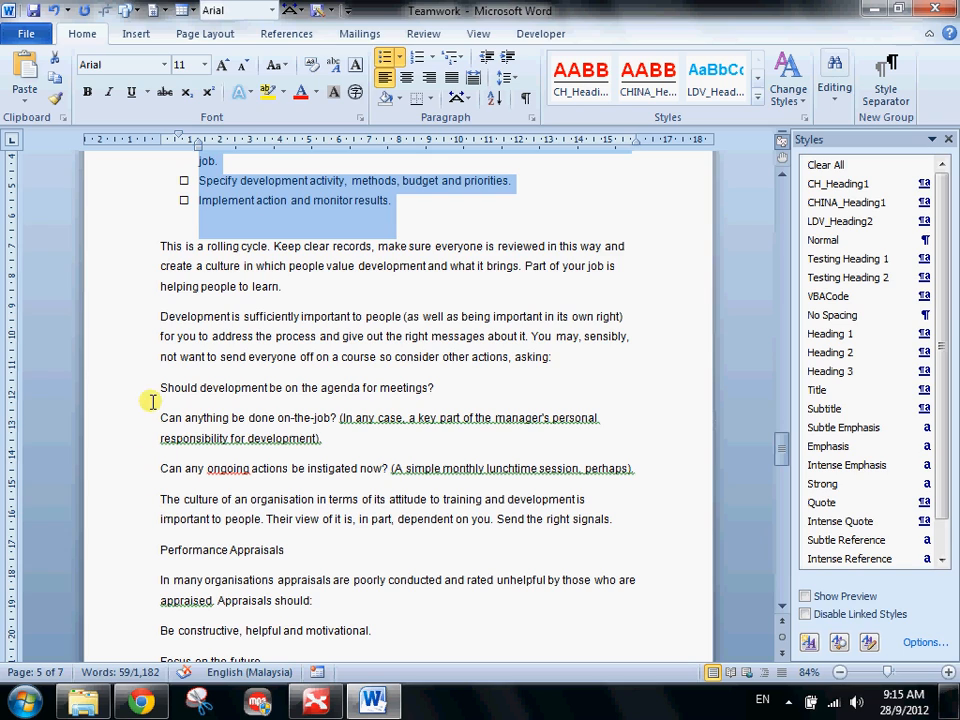
pyautogui.moveTo(123, 400); pyautogui.dragTo(111, 471)
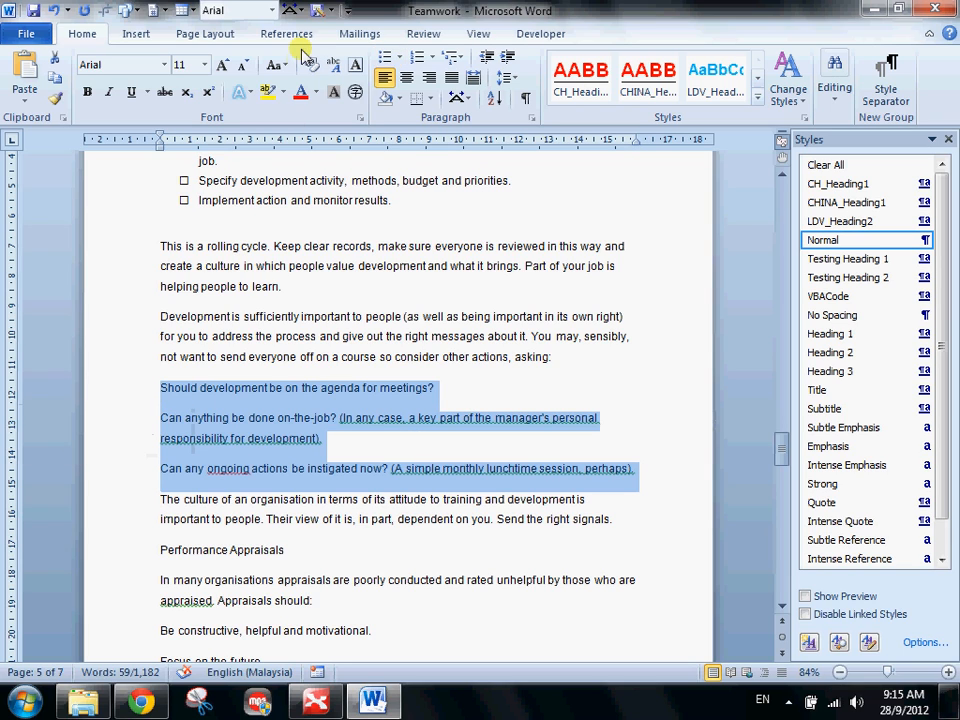
pyautogui.click(393, 62)
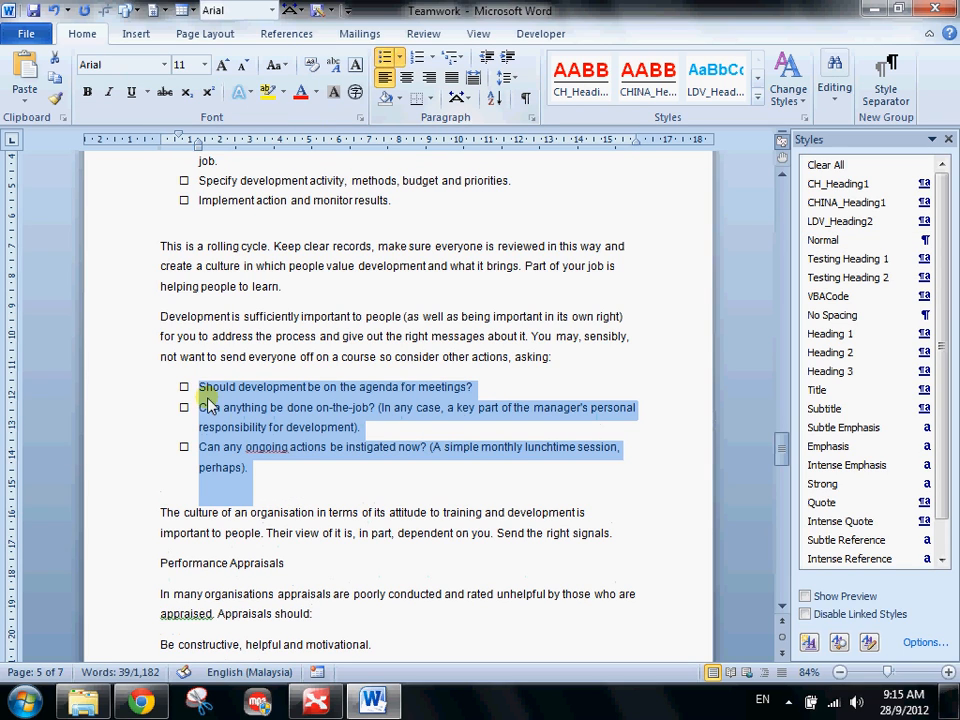
pyautogui.click(399, 57)
pyautogui.click(231, 110)
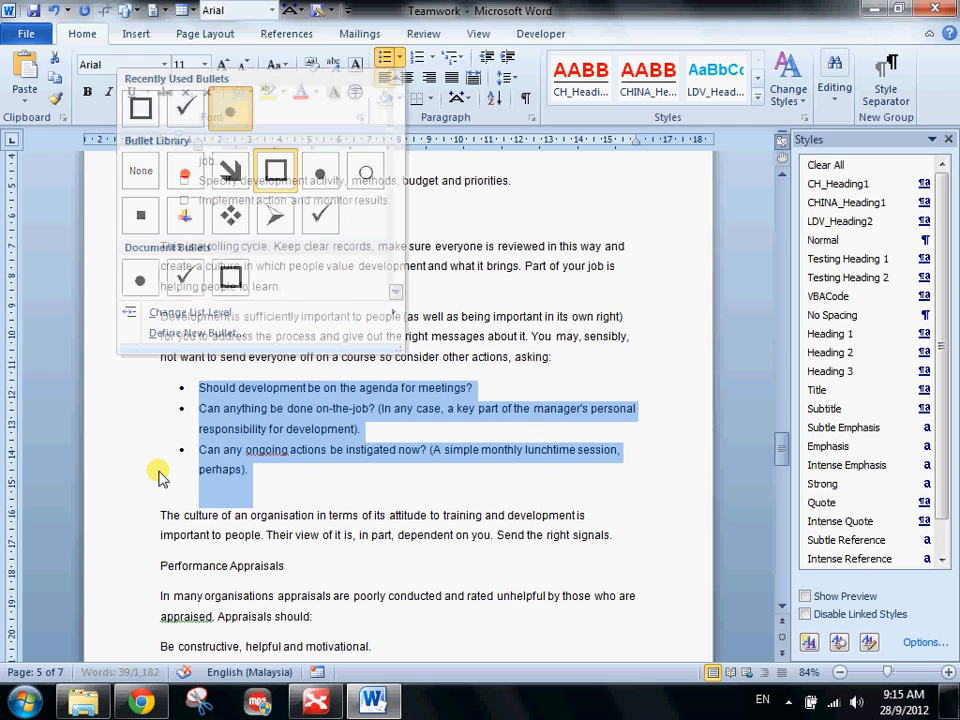
pyautogui.click(160, 470)
# - Insert a page break before the "Performance Appraisals" line
pyautogui.scroll(-2, 150, 500)
pyautogui.click(161, 442)
pyautogui.scroll(-1, 134, 511)
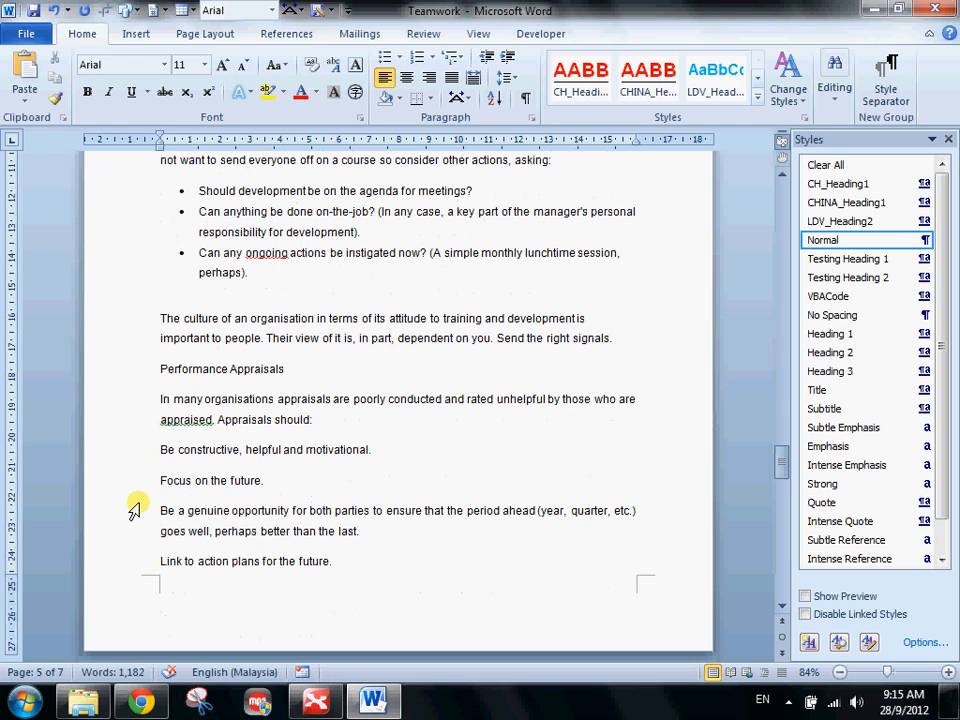
pyautogui.hotkey('ctrl', 'Return')
pyautogui.scroll(-2, 133, 508)
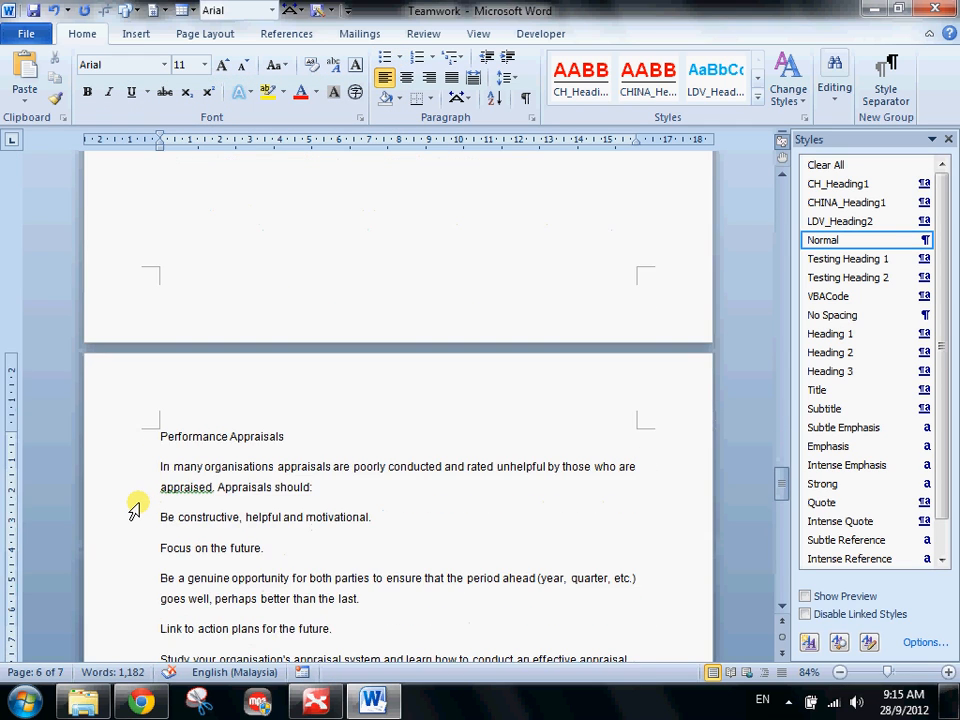
# - Apply the Heading 1 style to the "Performance Appraisals" line
pyautogui.click(118, 435)
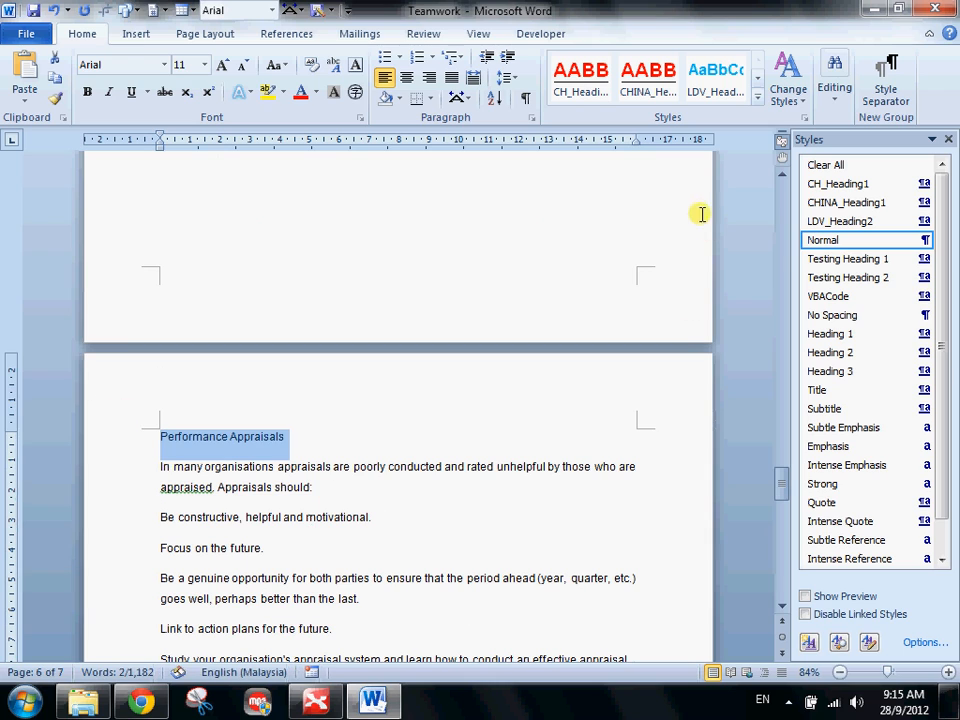
pyautogui.click(868, 333)
pyautogui.scroll(-1, 184, 530)
pyautogui.click(184, 530)
# - Check the web article in Chrome and, in Word, format the four lines from "Be constructive" to "Link to action plans" with round dot bullets
pyautogui.moveTo(122, 448); pyautogui.dragTo(118, 549)
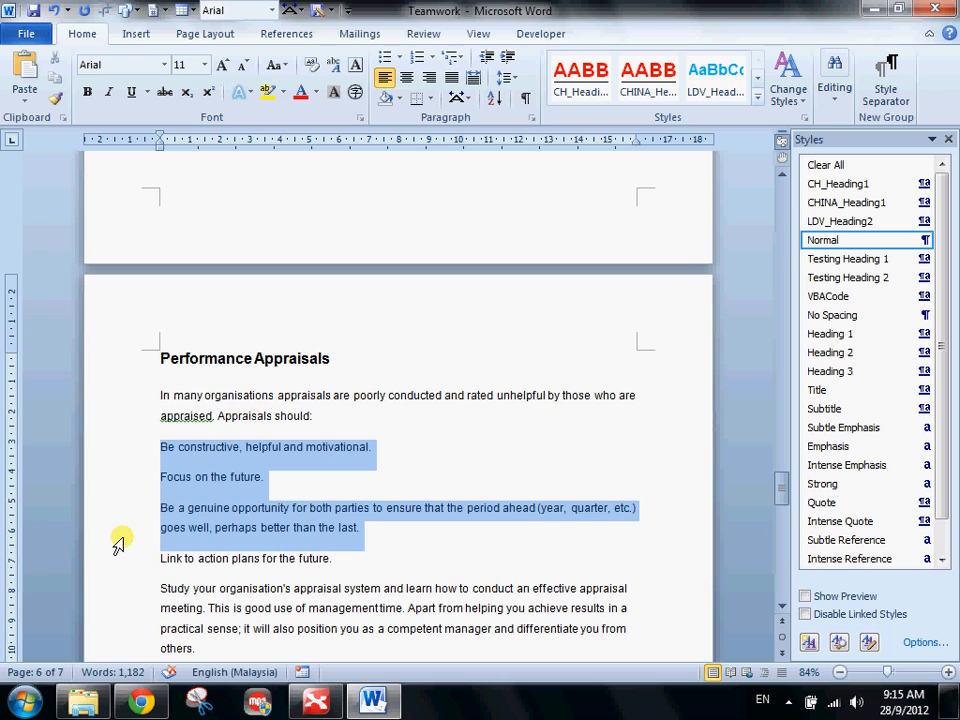
pyautogui.click(136, 706)
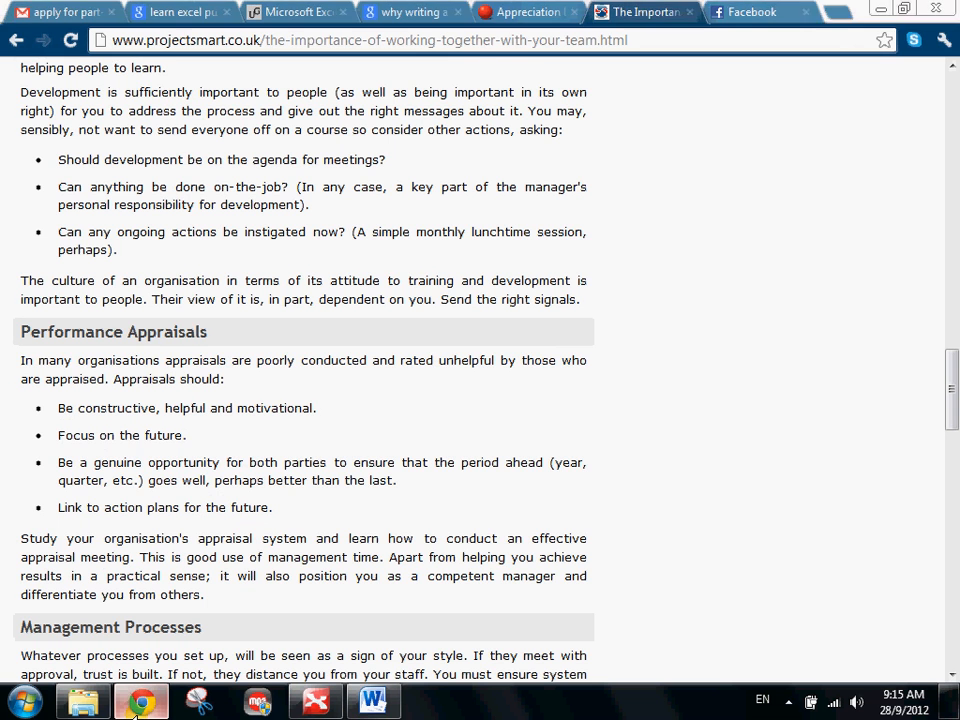
pyautogui.click(140, 704)
pyautogui.click(130, 456)
pyautogui.moveTo(130, 456); pyautogui.dragTo(128, 555)
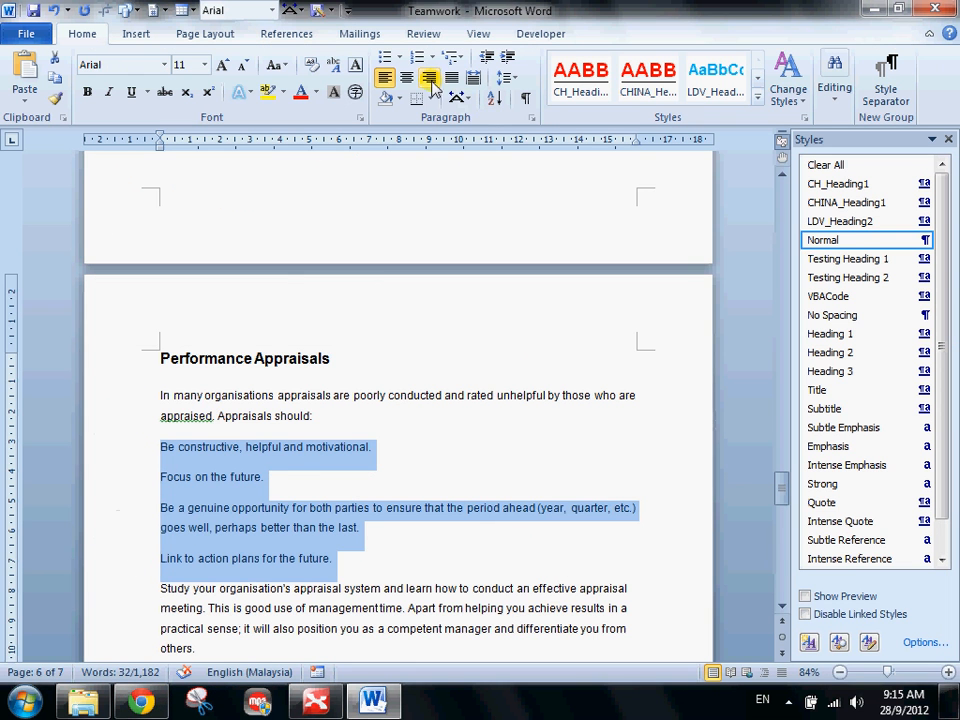
pyautogui.click(385, 57)
pyautogui.click(246, 407)
# - Check the next section in Chrome and, in Word, insert a page break before "Management Processes" and apply the Heading 1 style to it
pyautogui.scroll(-5, 182, 480)
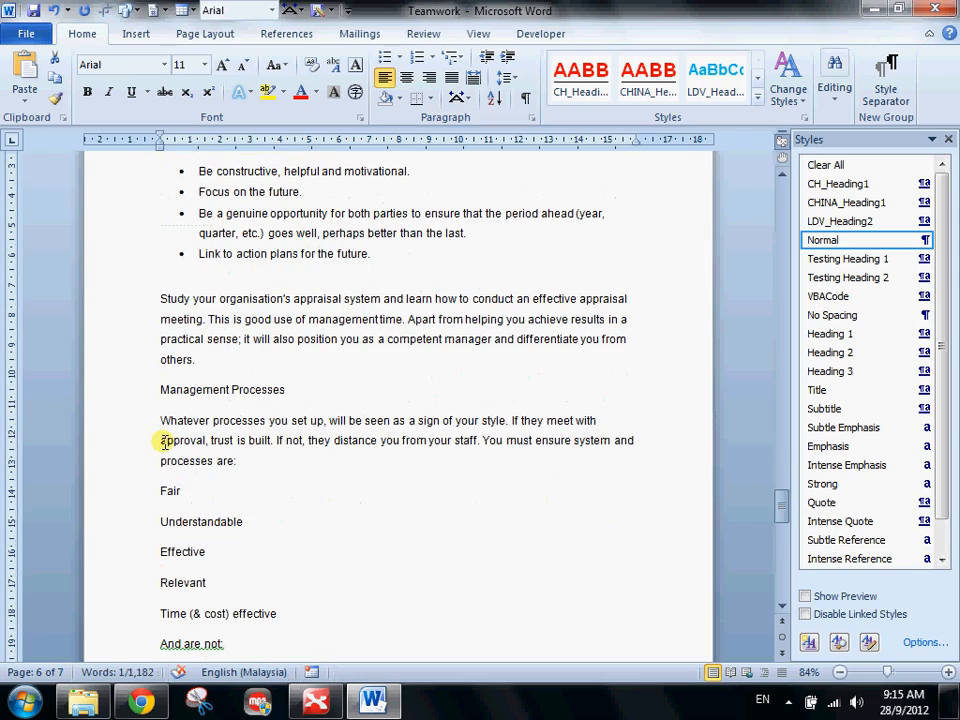
pyautogui.click(130, 704)
pyautogui.scroll(-5, 114, 598)
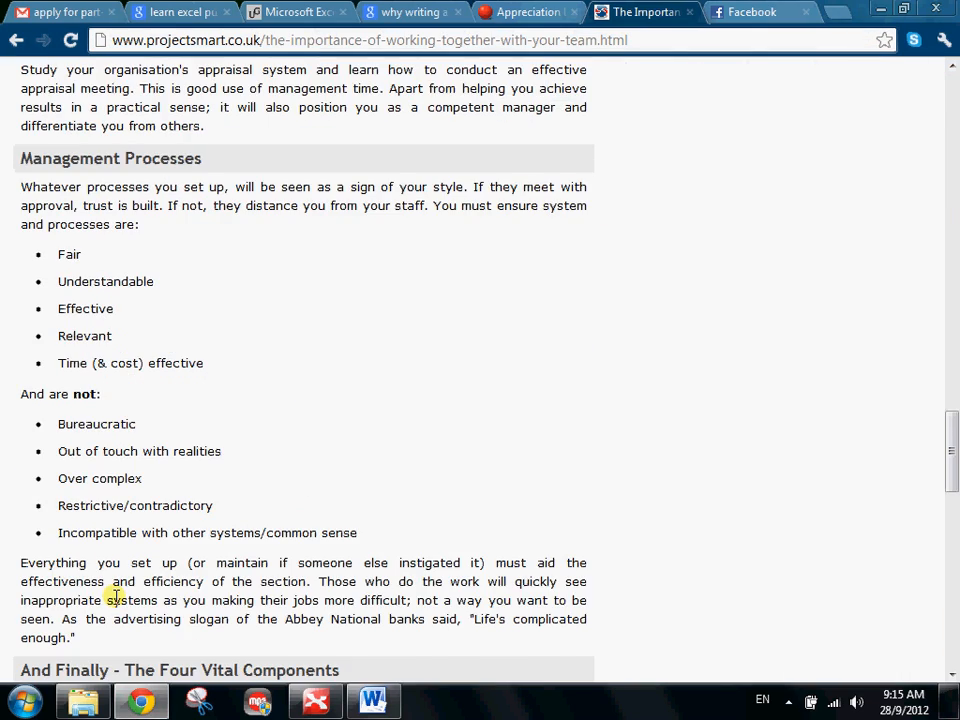
pyautogui.click(141, 703)
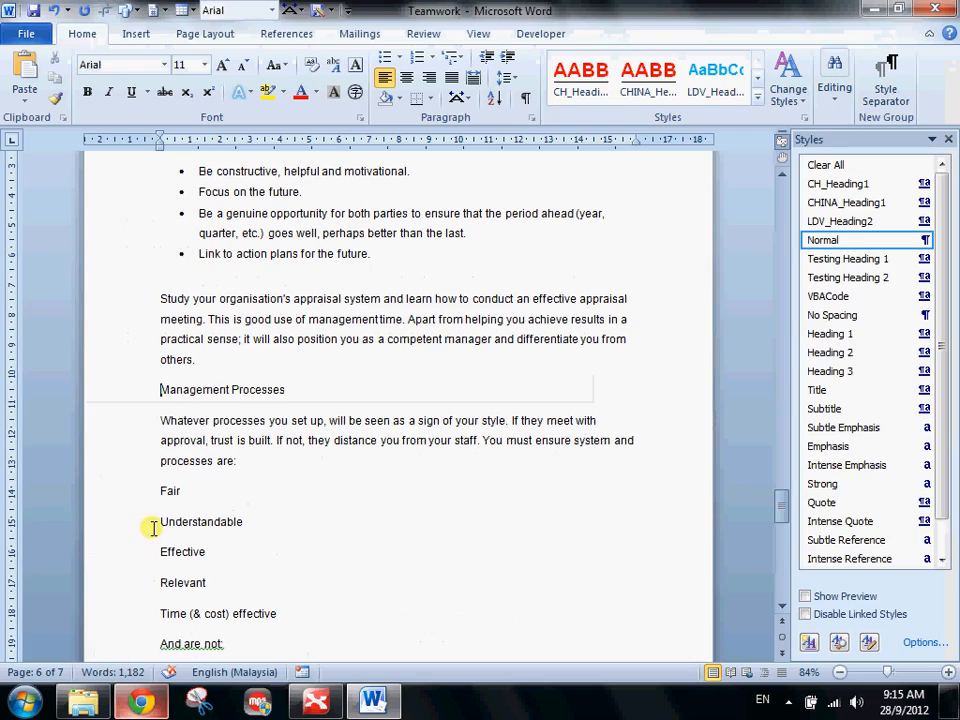
pyautogui.click(171, 412)
pyautogui.hotkey('ctrl', 'Return')
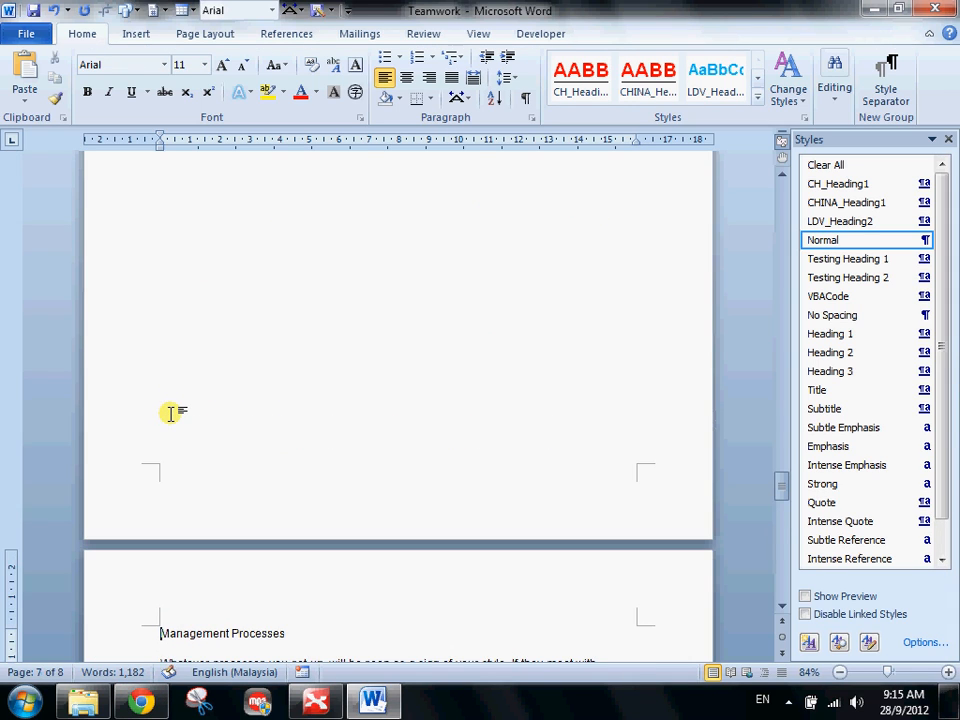
pyautogui.scroll(-3, 171, 412)
pyautogui.click(144, 422)
pyautogui.click(851, 334)
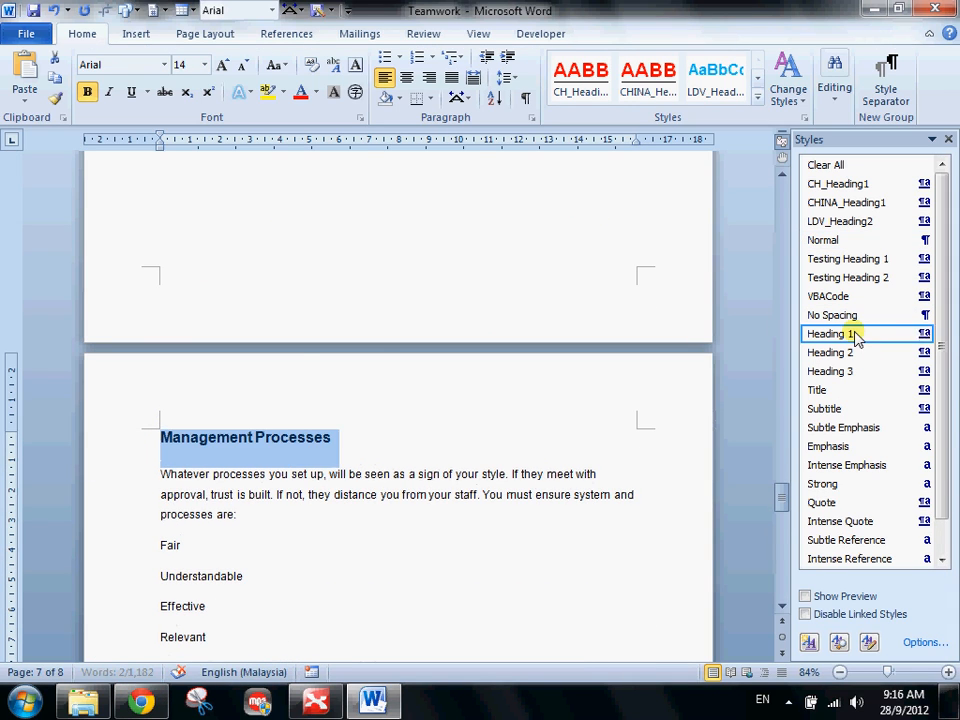
# - Check the article's lists in Chrome and, in Word, format the five lines from "Fair" to "Time (& cost) effective" with round dot bullets
pyautogui.scroll(-5, 93, 447)
pyautogui.moveTo(117, 280); pyautogui.dragTo(107, 574)
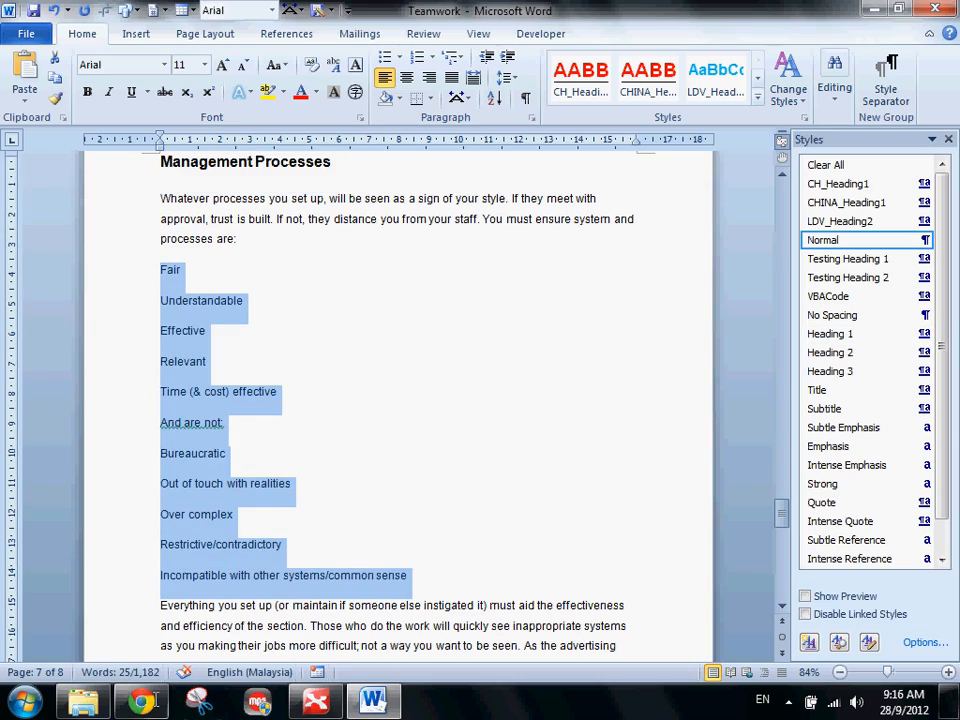
pyautogui.hotkey('alt', 'Tab')
pyautogui.scroll(-5, 122, 579)
pyautogui.scroll(8, 129, 643)
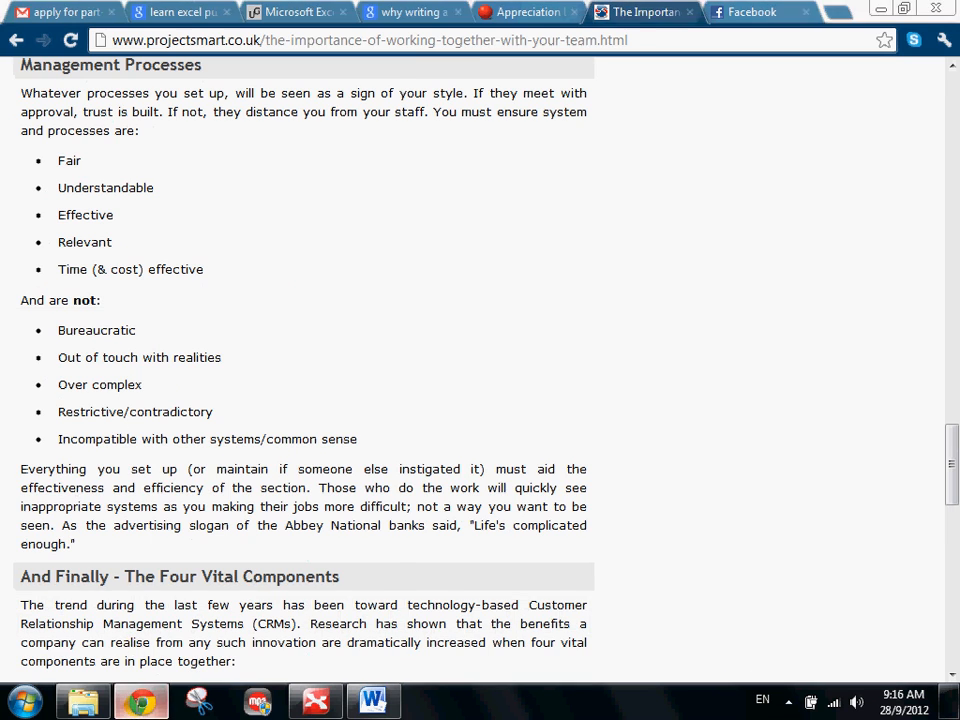
pyautogui.hotkey('alt', 'Tab')
pyautogui.keyDown('shift'); pyautogui.click(137, 390); pyautogui.keyUp('shift')
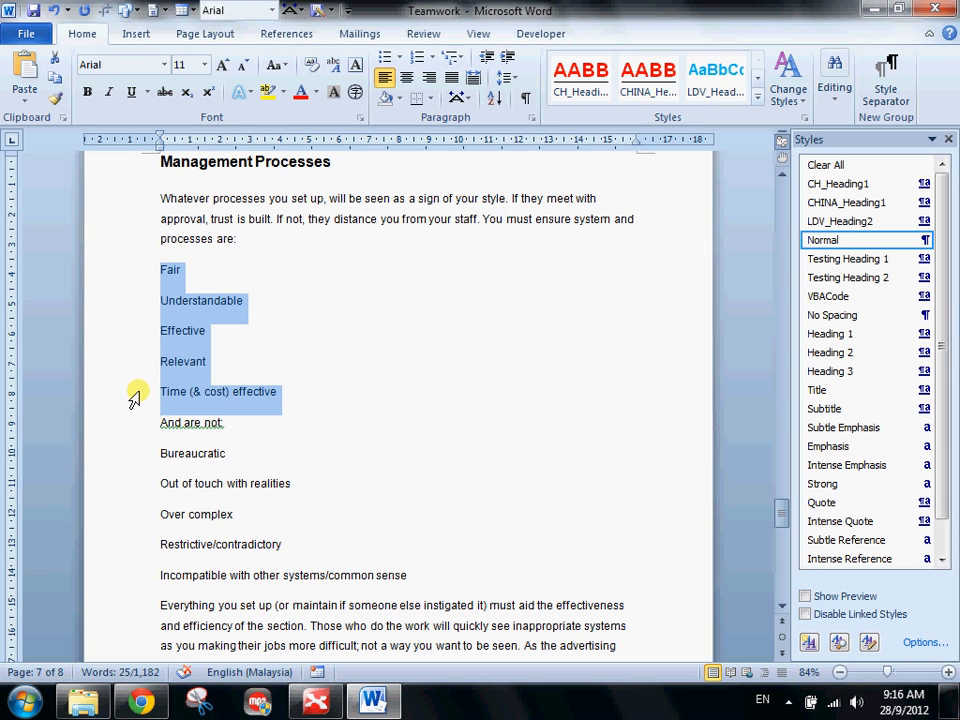
pyautogui.click(385, 57)
# - Format the five lines under "And are not:", from "Bureaucratic" to "Incompatible with other systems/common sense", with round dot bullets
pyautogui.moveTo(128, 429); pyautogui.dragTo(124, 553)
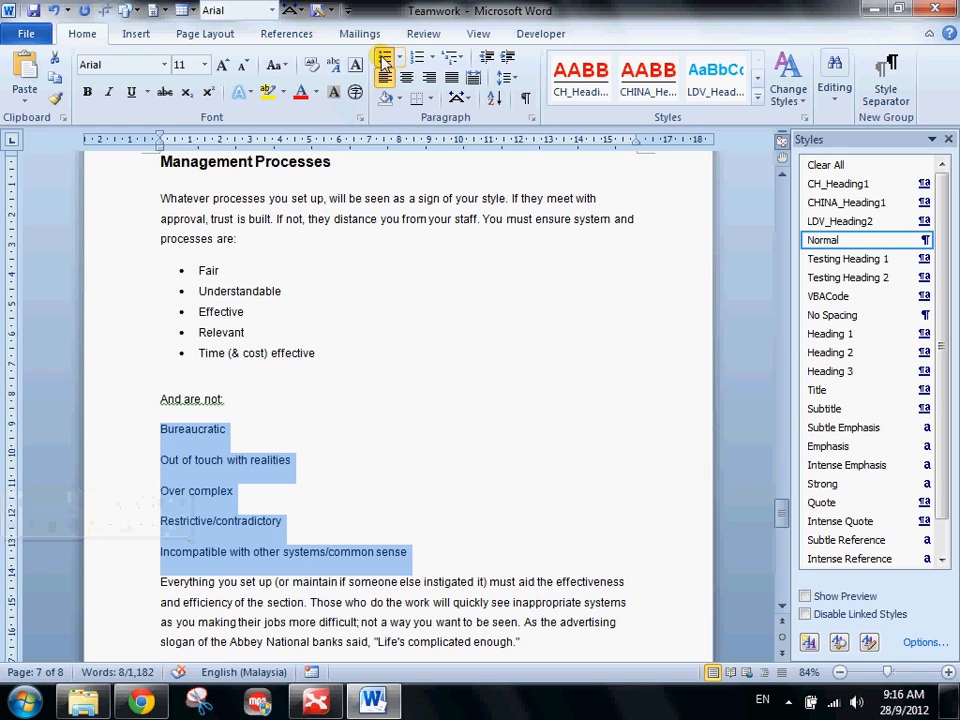
pyautogui.click(385, 57)
pyautogui.click(220, 492)
# - Insert a page break before the "And Finally - The Four Vital Components" line and apply the Heading 1 style to it
pyautogui.scroll(-5, 143, 507)
pyautogui.click(157, 375)
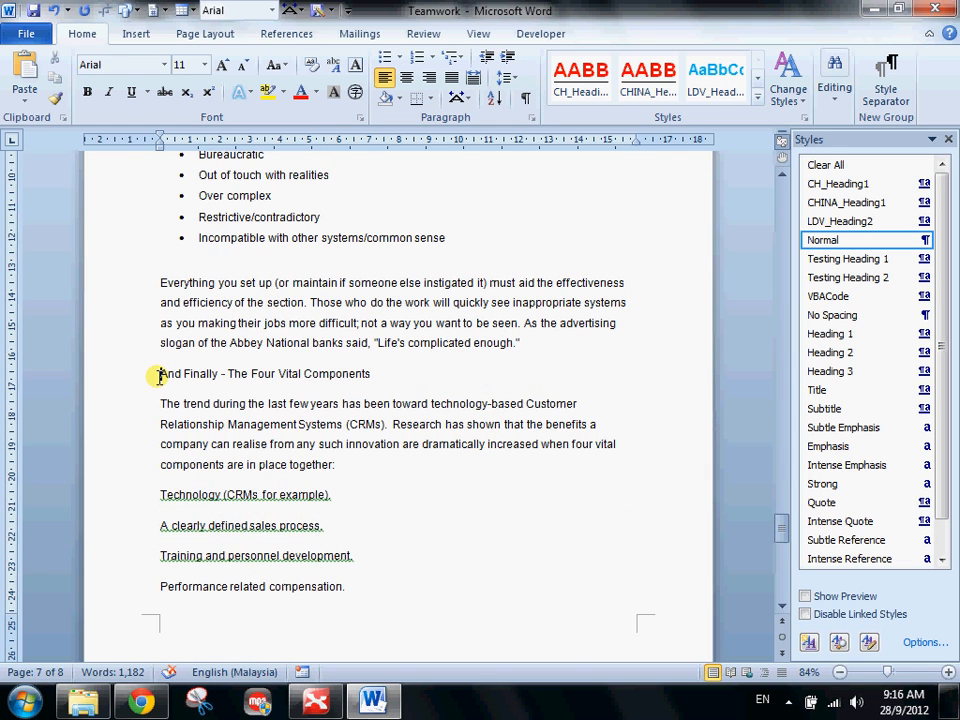
pyautogui.hotkey('ctrl', 'Return')
pyautogui.scroll(-3, 157, 376)
pyautogui.click(94, 472)
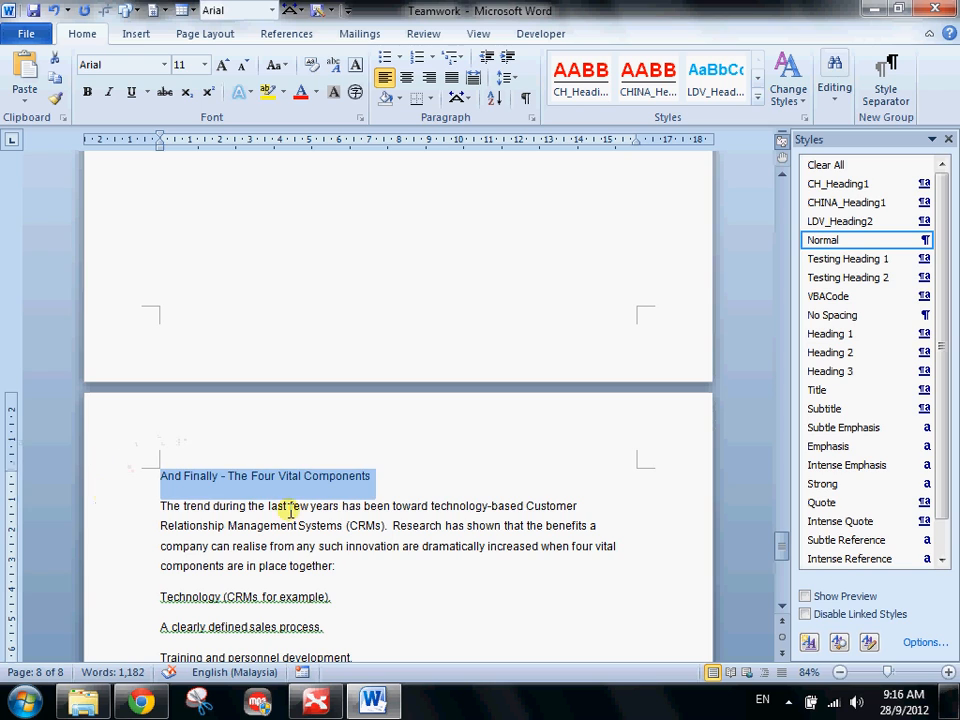
pyautogui.click(848, 333)
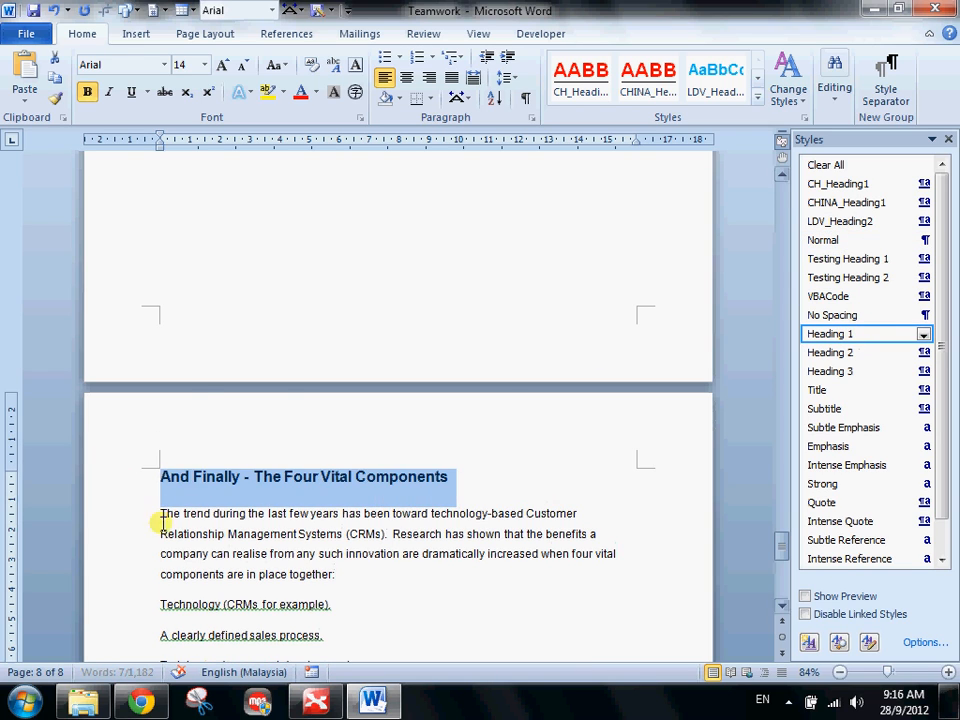
# - Check the article's final list in Chrome and, in Word, format the four lines from "Technology (CRMs for example)" as a 1., 2., 3. numbered list
pyautogui.scroll(-3, 157, 540)
pyautogui.click(160, 398)
pyautogui.moveTo(122, 446); pyautogui.dragTo(118, 558)
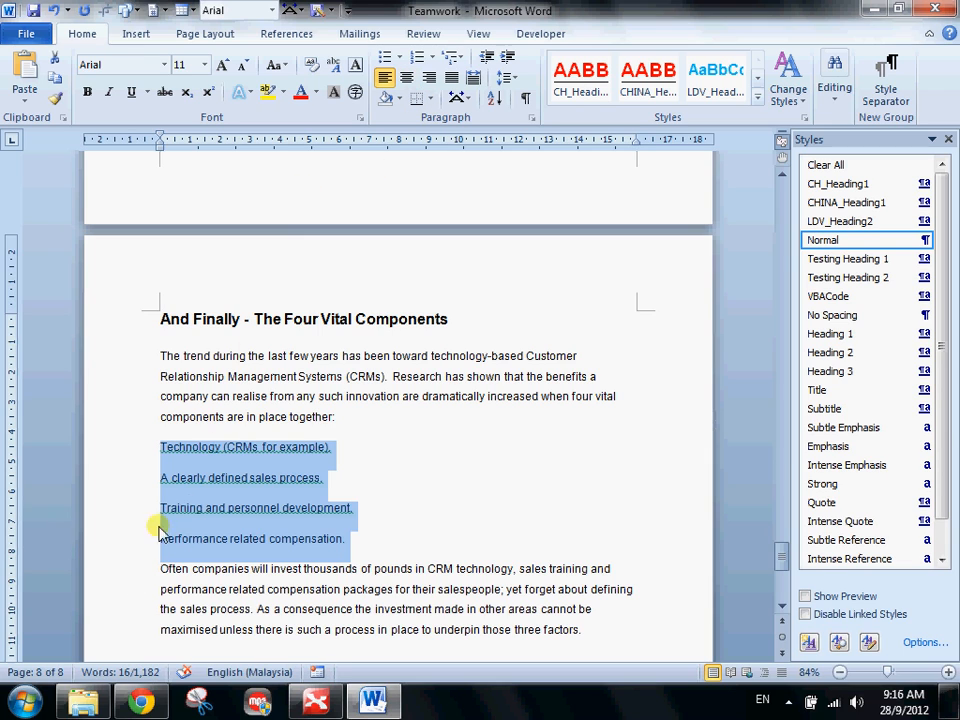
pyautogui.click(126, 702)
pyautogui.scroll(-5, 140, 527)
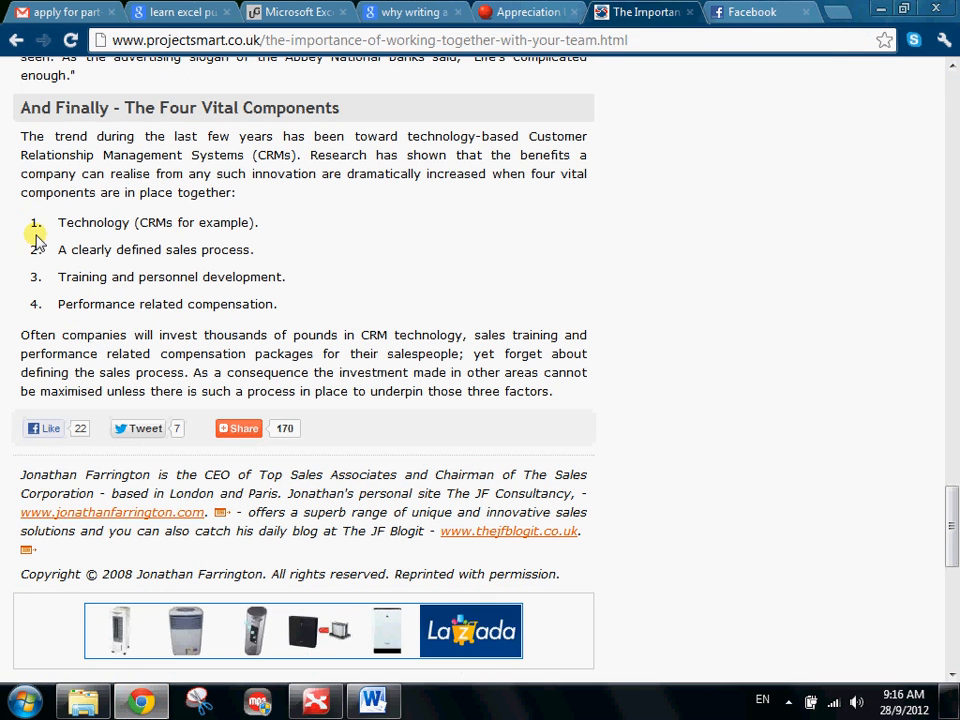
pyautogui.click(141, 700)
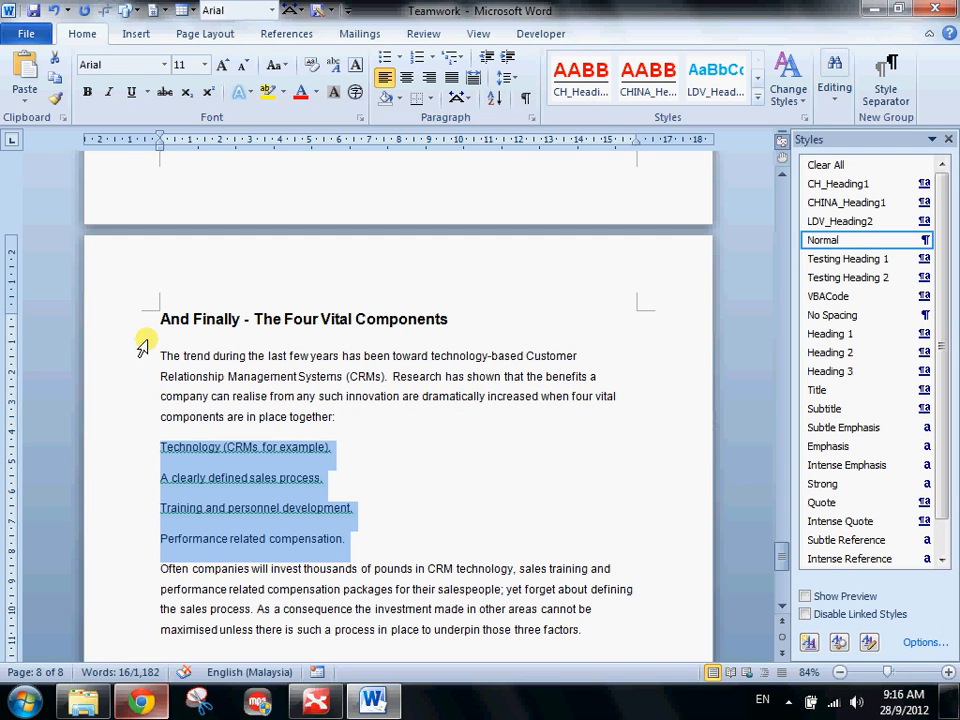
pyautogui.click(428, 60)
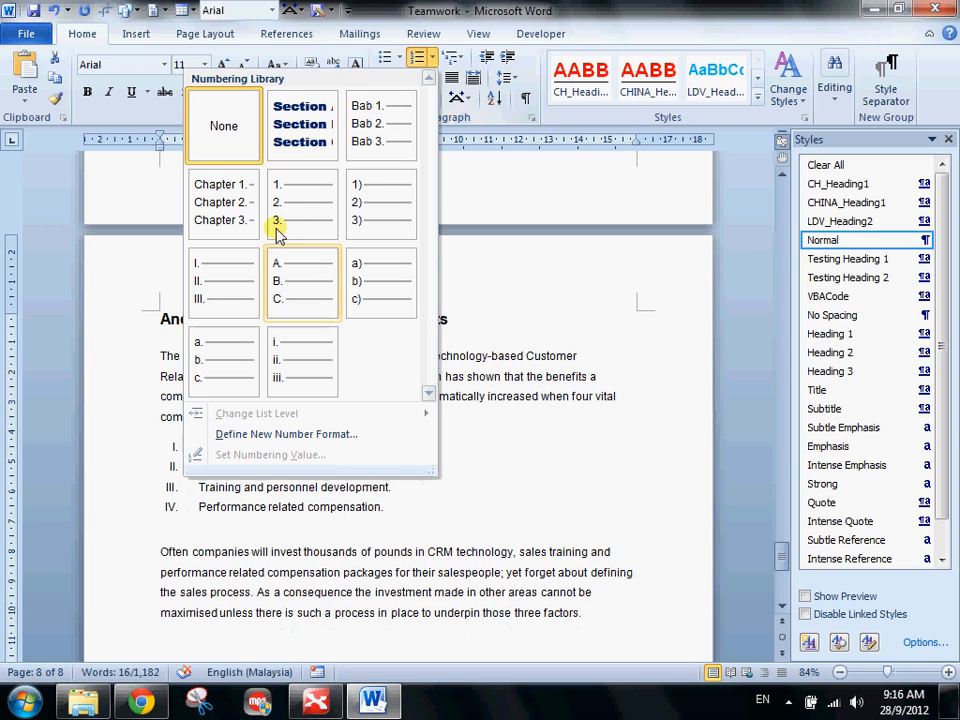
pyautogui.click(279, 232)
# - Review the layout of the last two pages, including the "And Finally" heading, its numbered list and the closing paragraph
pyautogui.scroll(-3, 229, 560)
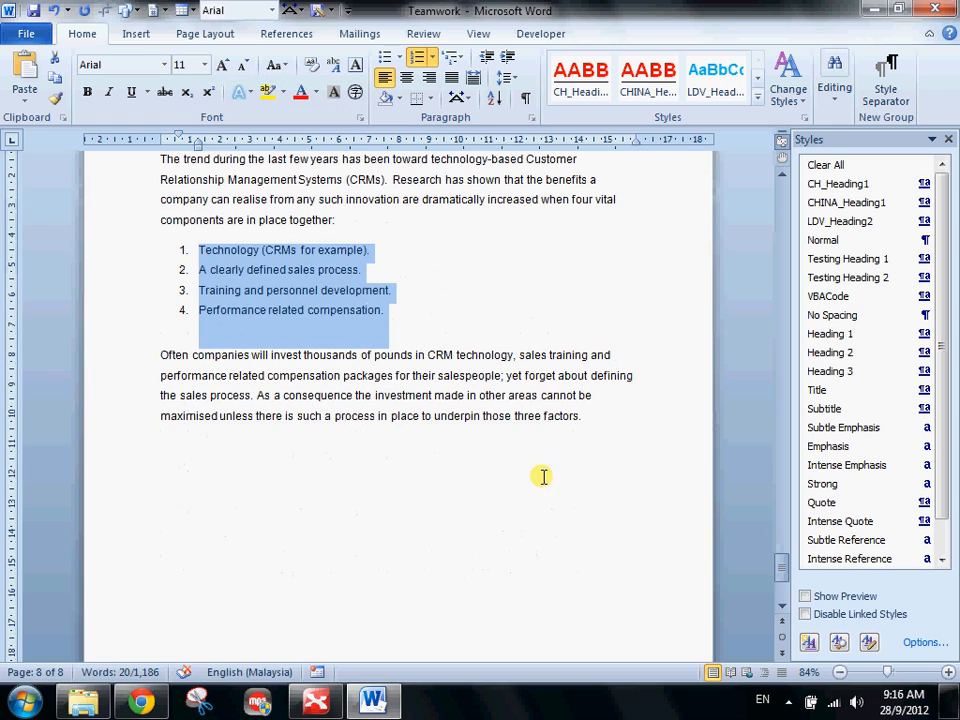
pyautogui.click(621, 433)
pyautogui.scroll(-3, 621, 433)
pyautogui.scroll(7, 621, 433)
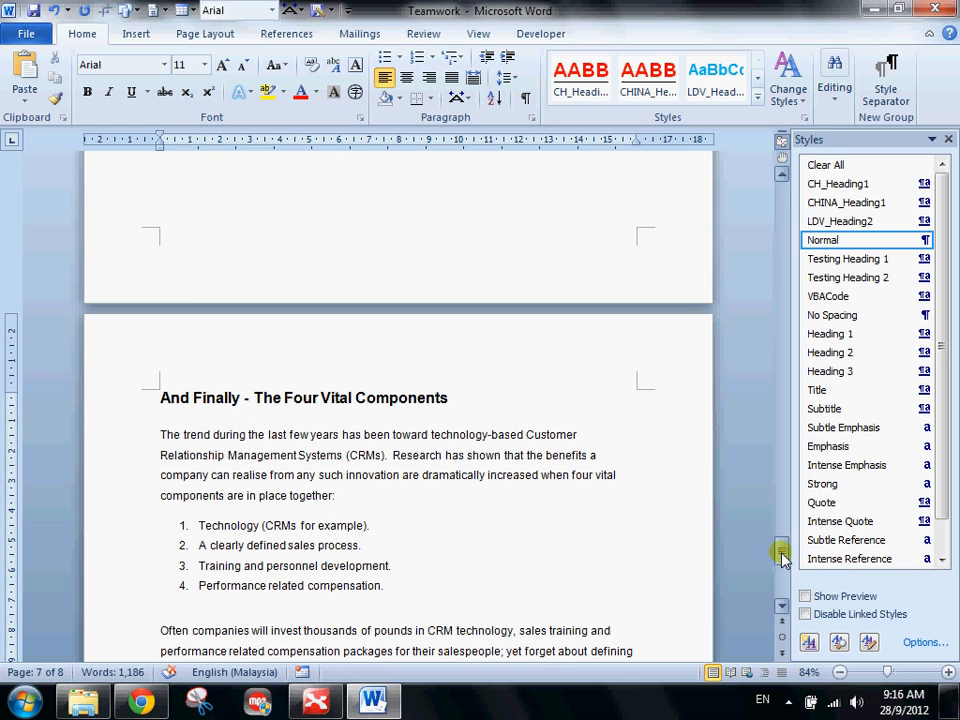
pyautogui.moveTo(784, 558); pyautogui.dragTo(784, 558)
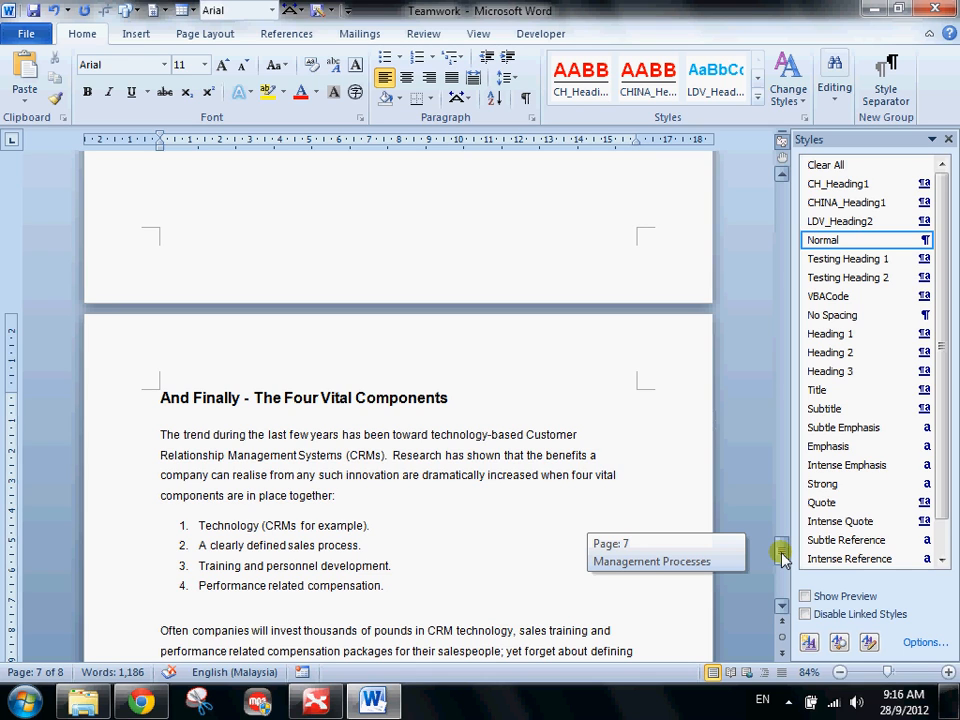
pyautogui.click(171, 474)
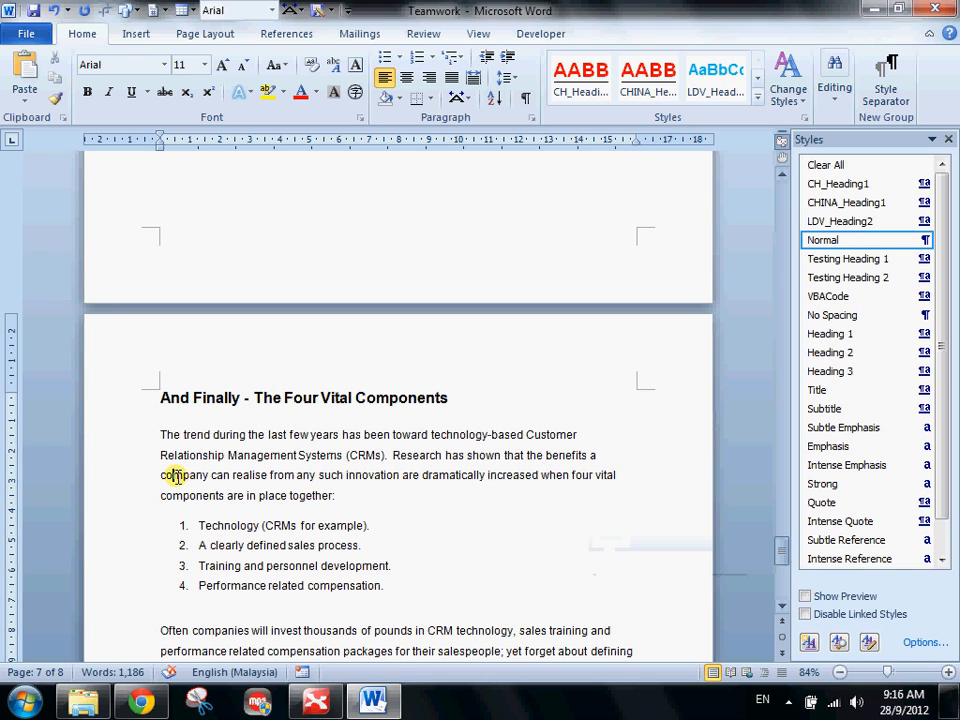
pyautogui.scroll(-2, 174, 475)
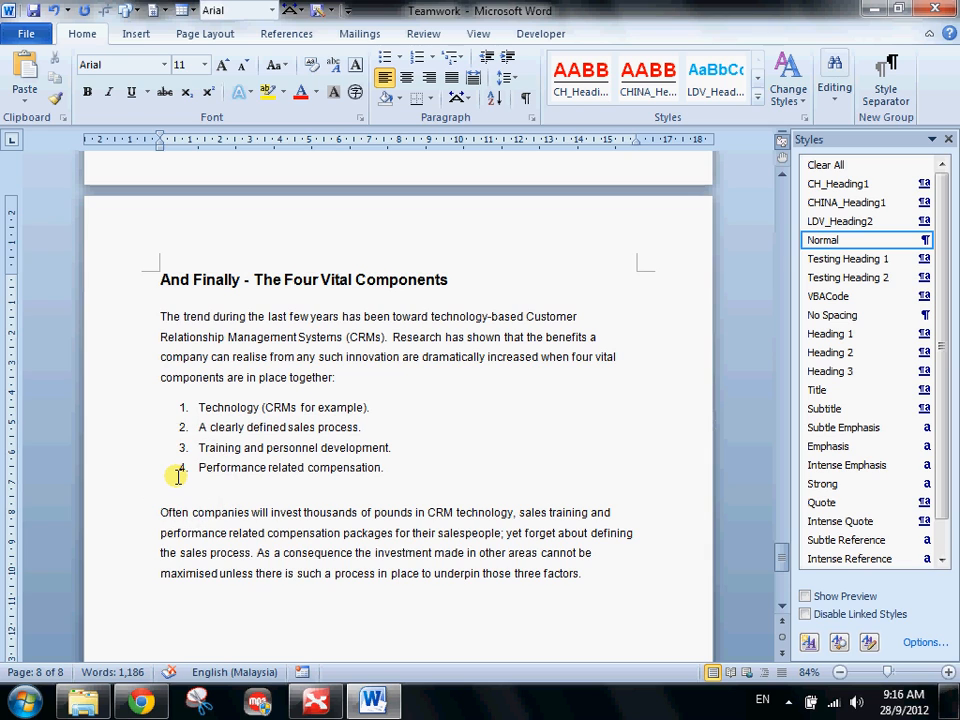
pyautogui.scroll(8, 178, 476)
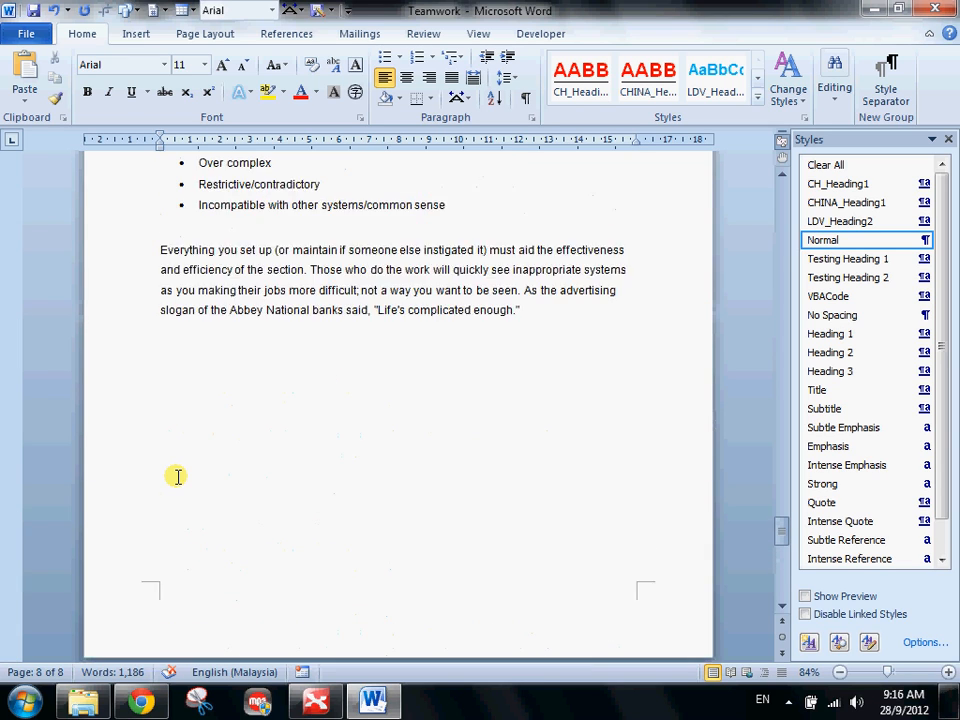
pyautogui.scroll(-4, 178, 476)
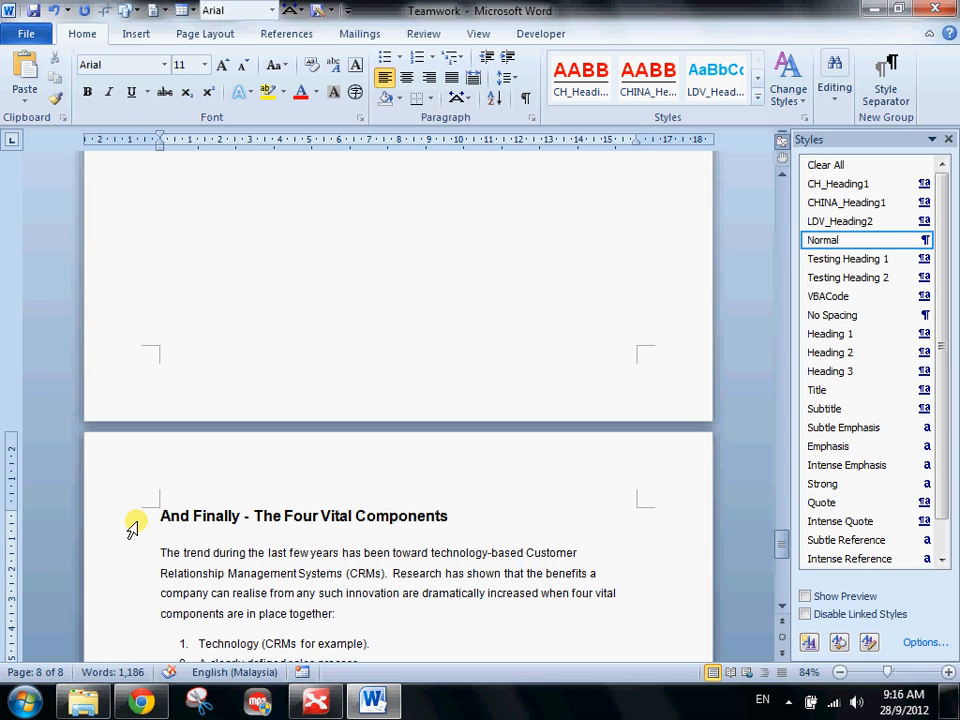
pyautogui.scroll(-5, 133, 527)
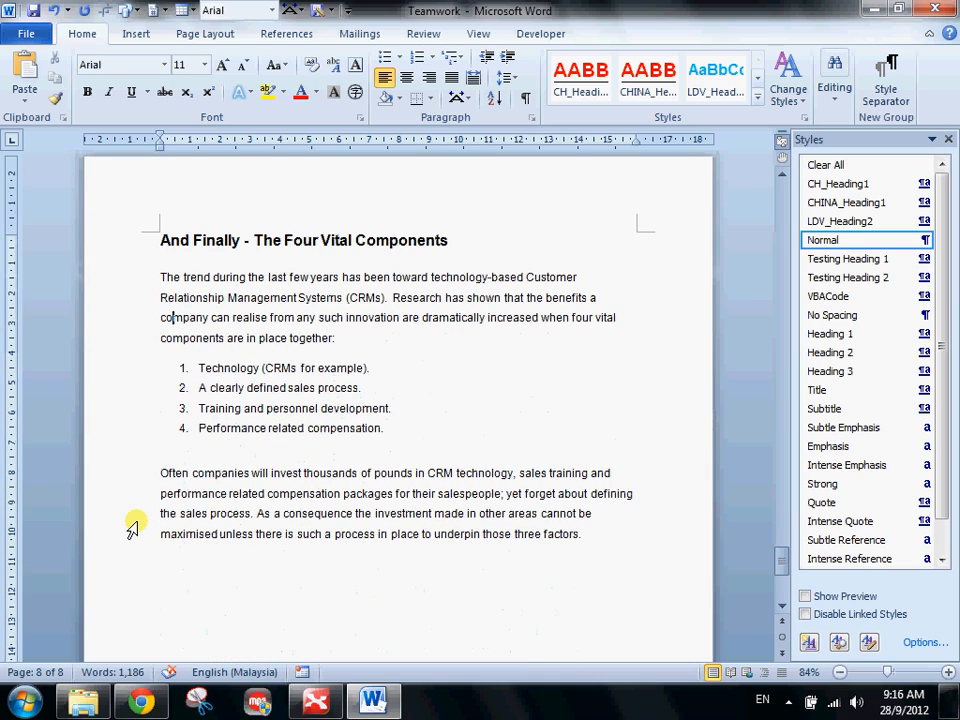
pyautogui.scroll(10, 195, 261)
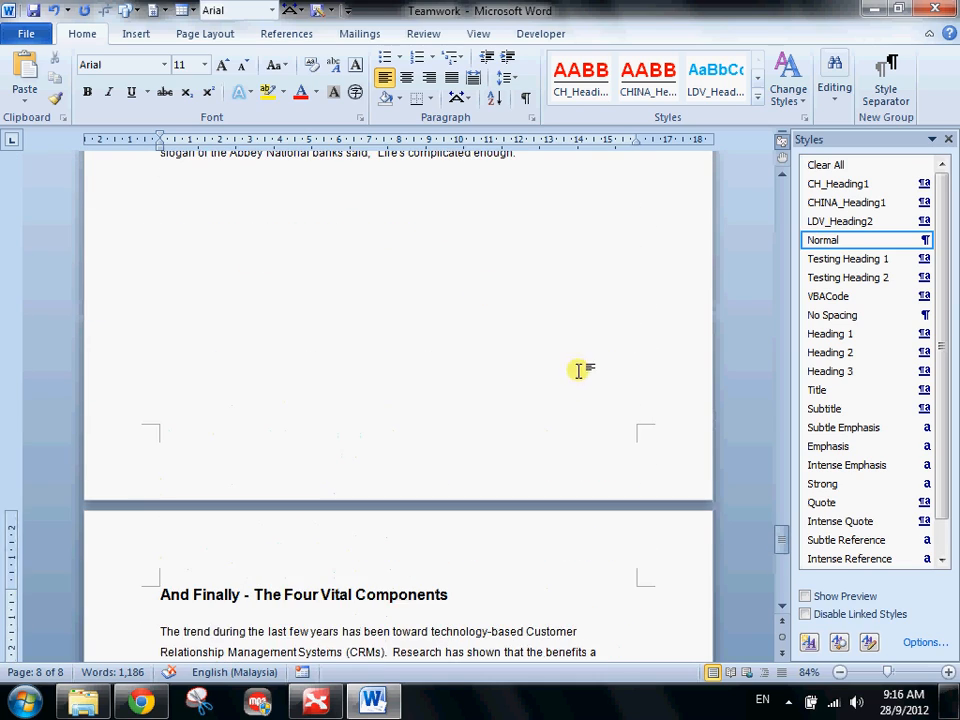
# - Recolor the "Underpinning Success" heading text pink using a color from the extended standard color palette
pyautogui.moveTo(786, 520); pyautogui.dragTo(786, 192)
pyautogui.scroll(-13, 172, 300)
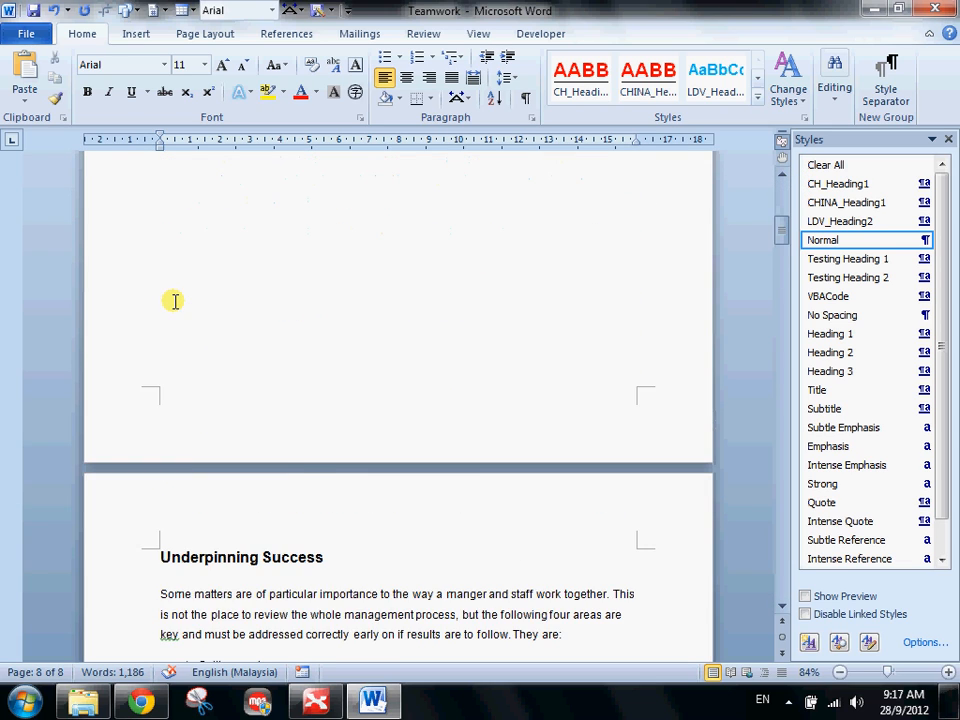
pyautogui.click(117, 327)
pyautogui.click(154, 356)
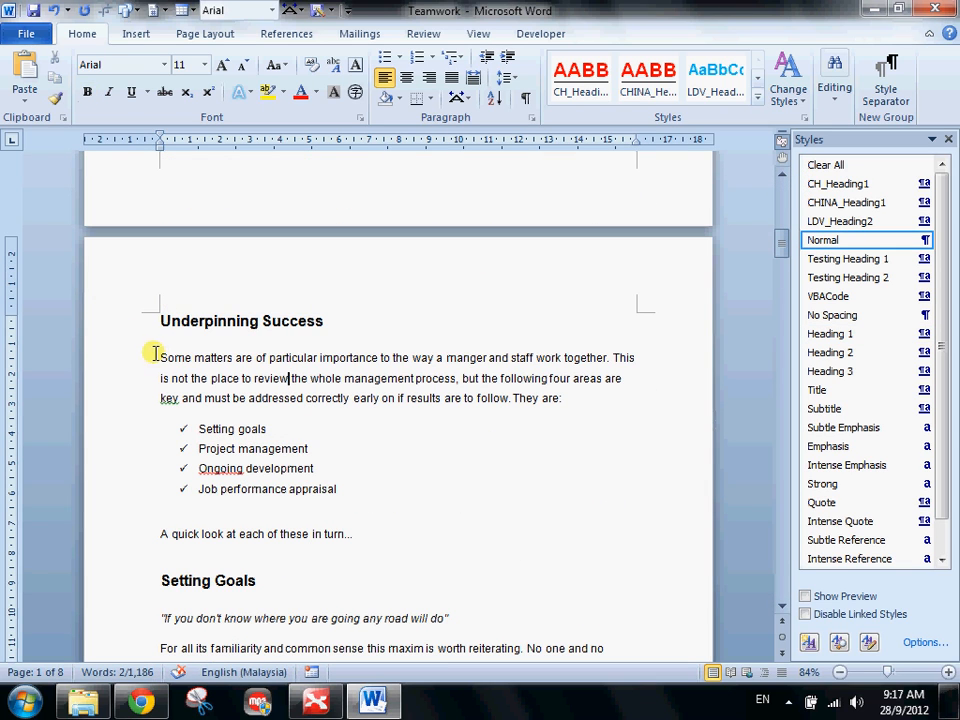
pyautogui.click(129, 326)
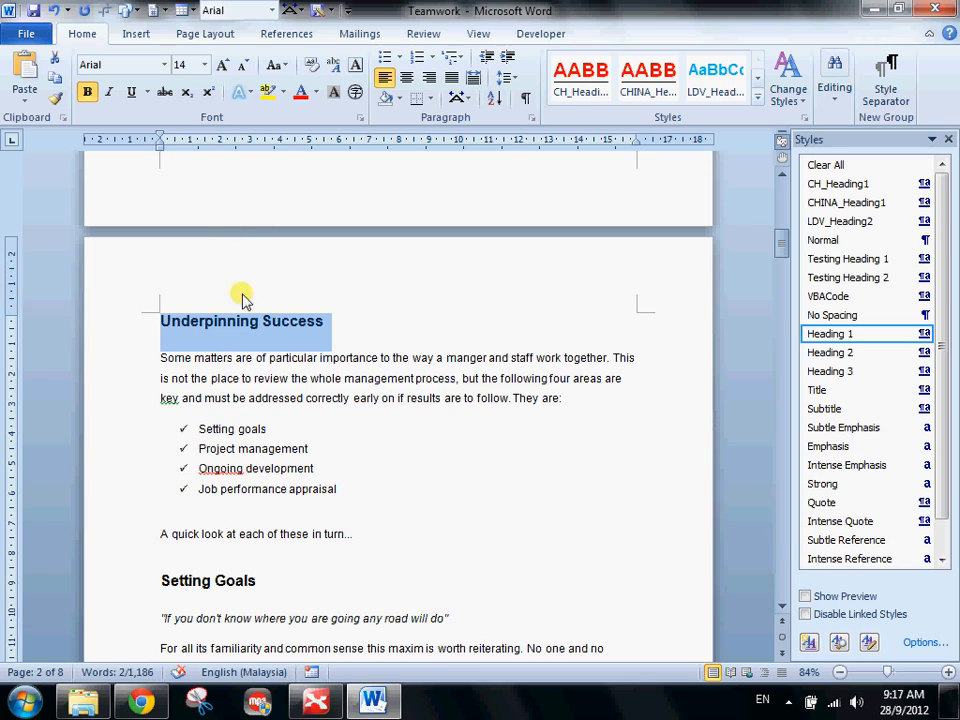
pyautogui.scroll(2, 232, 315)
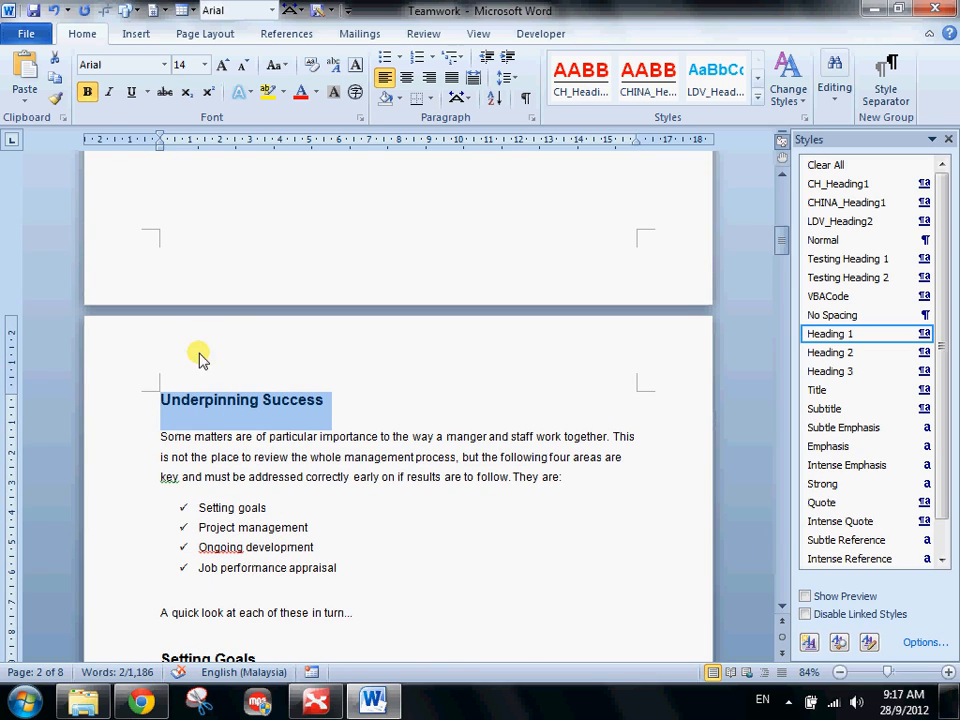
pyautogui.click(316, 93)
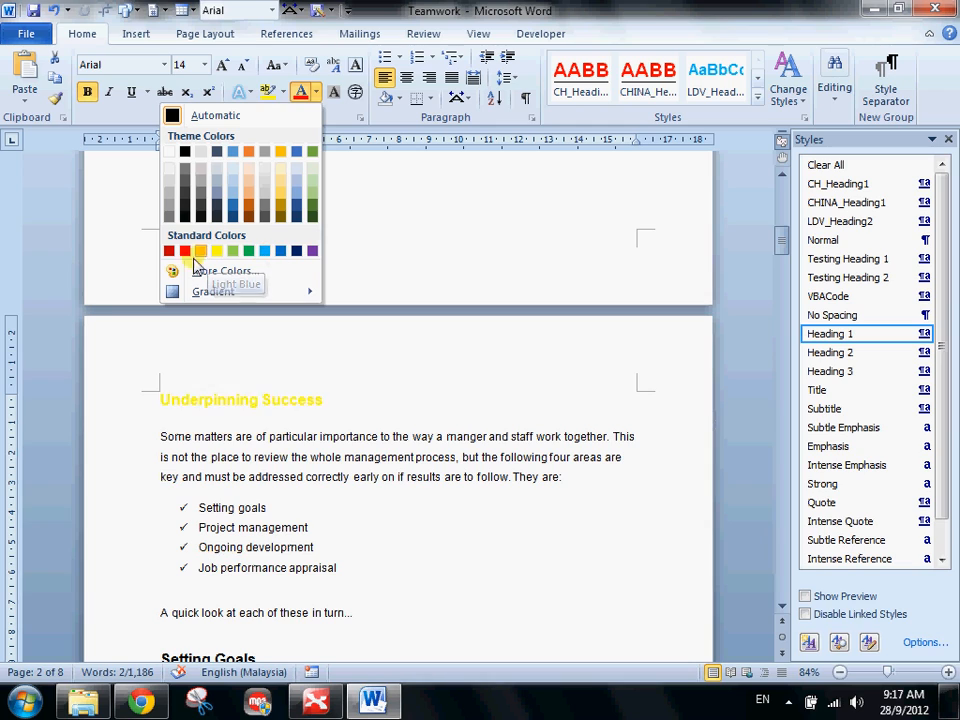
pyautogui.click(252, 274)
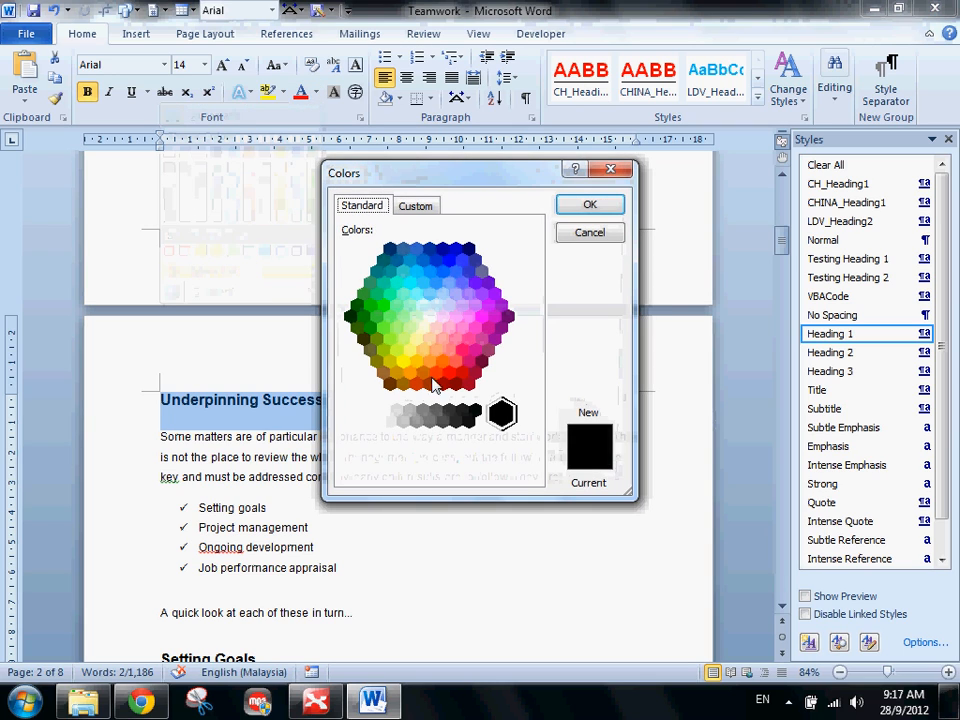
pyautogui.click(467, 341)
pyautogui.click(577, 207)
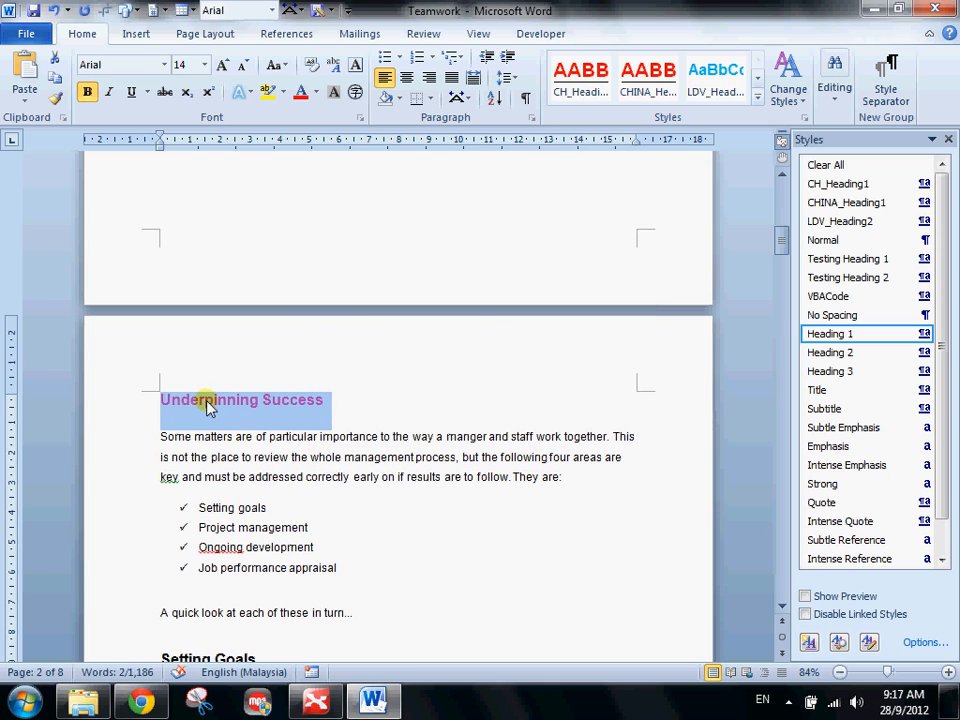
pyautogui.click(297, 437)
pyautogui.click(162, 402)
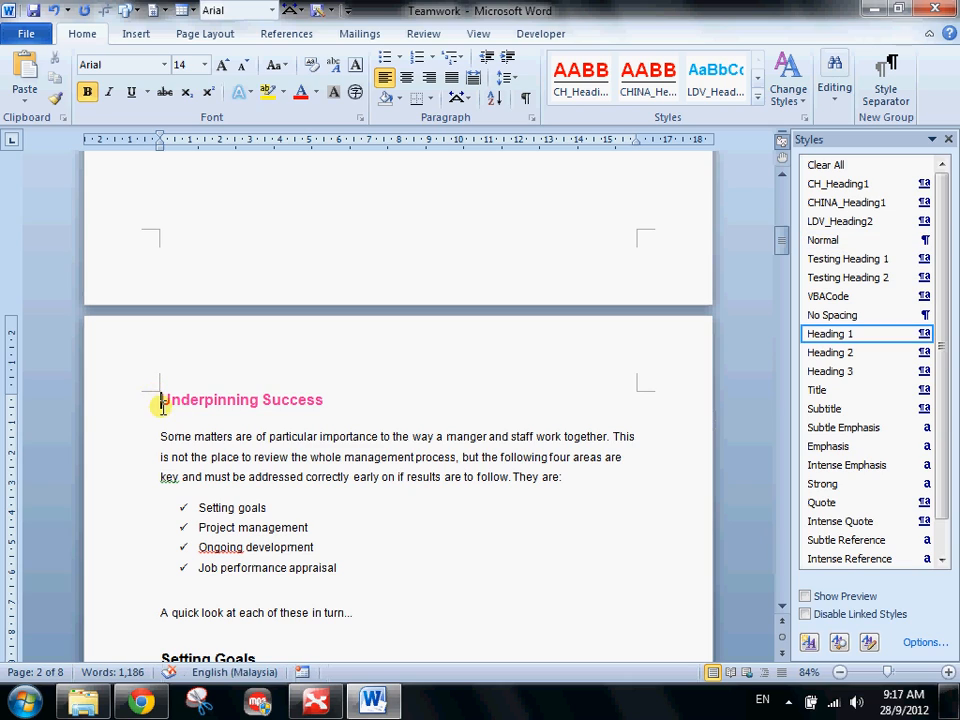
# - Add outside borders around the "Underpinning Success" heading
pyautogui.click(116, 413)
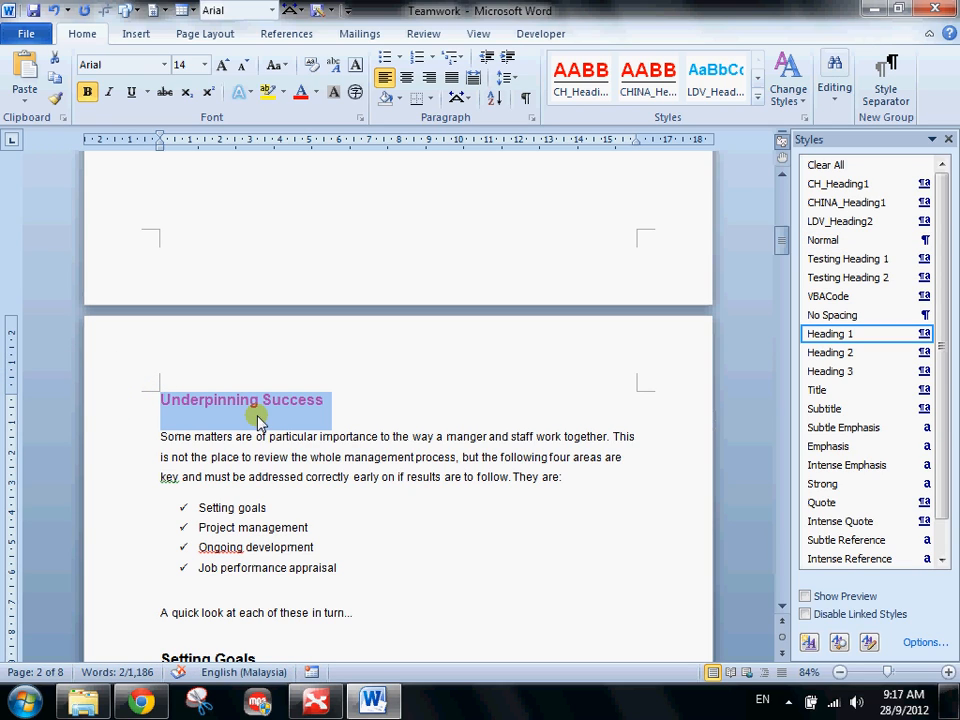
pyautogui.click(431, 98)
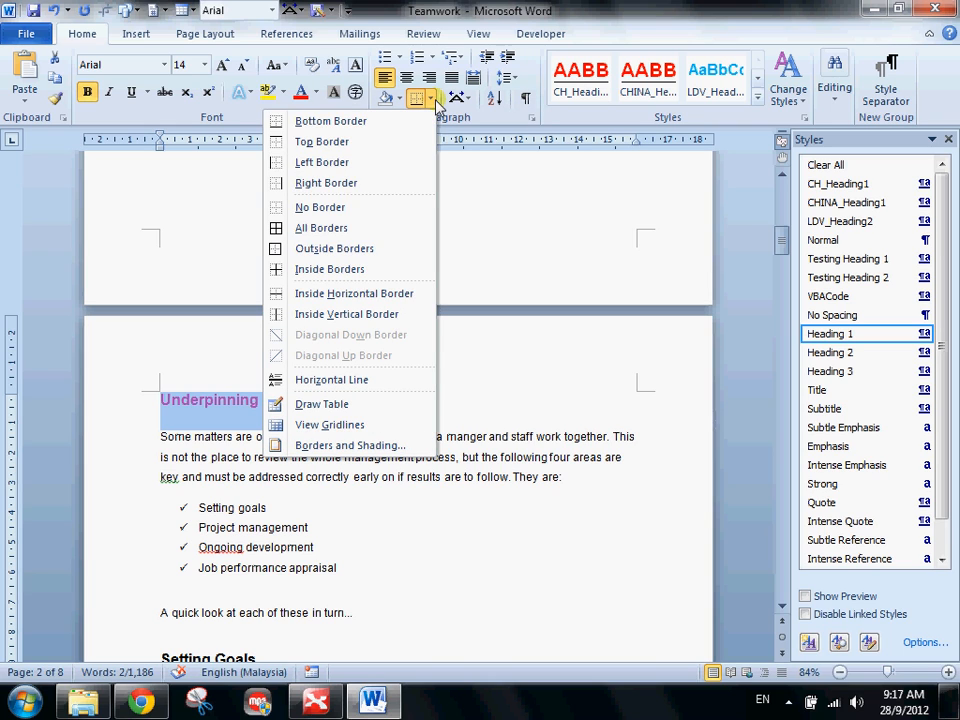
pyautogui.click(390, 249)
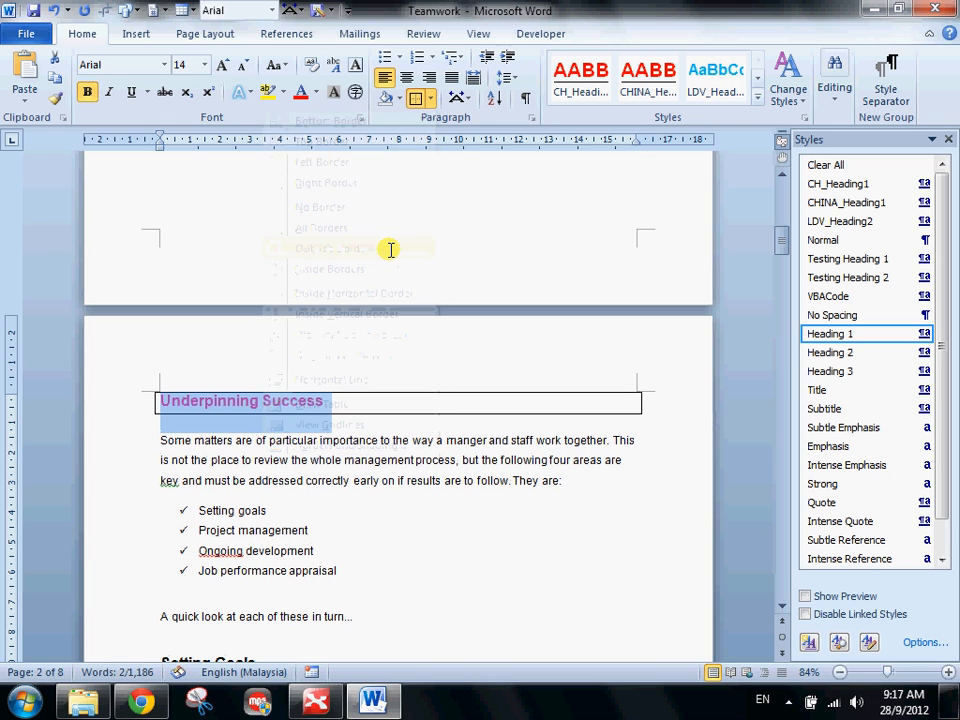
pyautogui.click(170, 406)
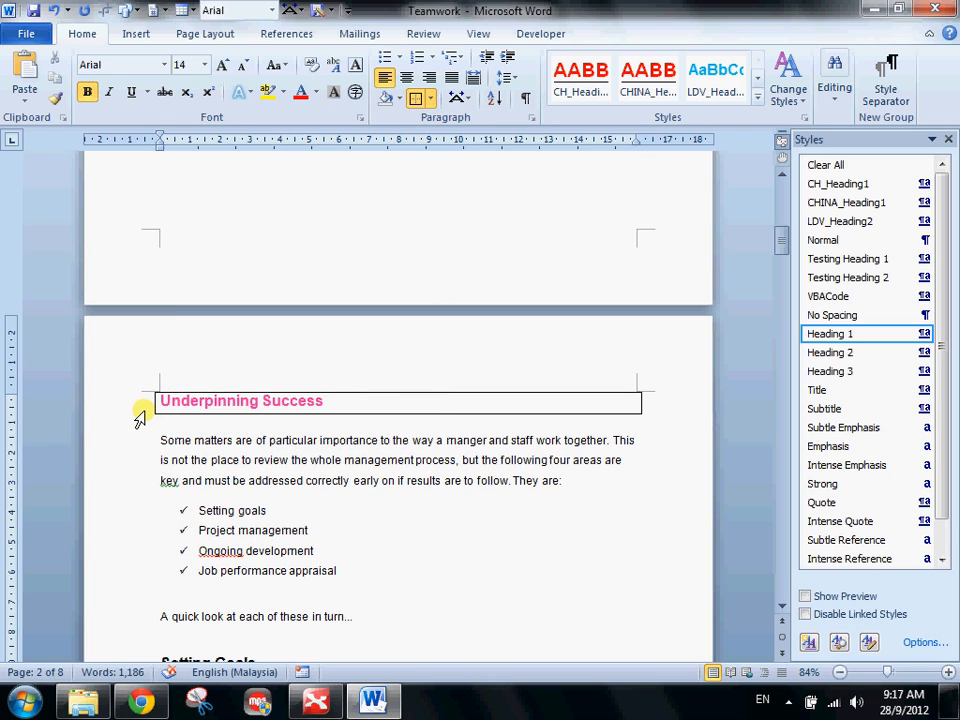
pyautogui.click(140, 413)
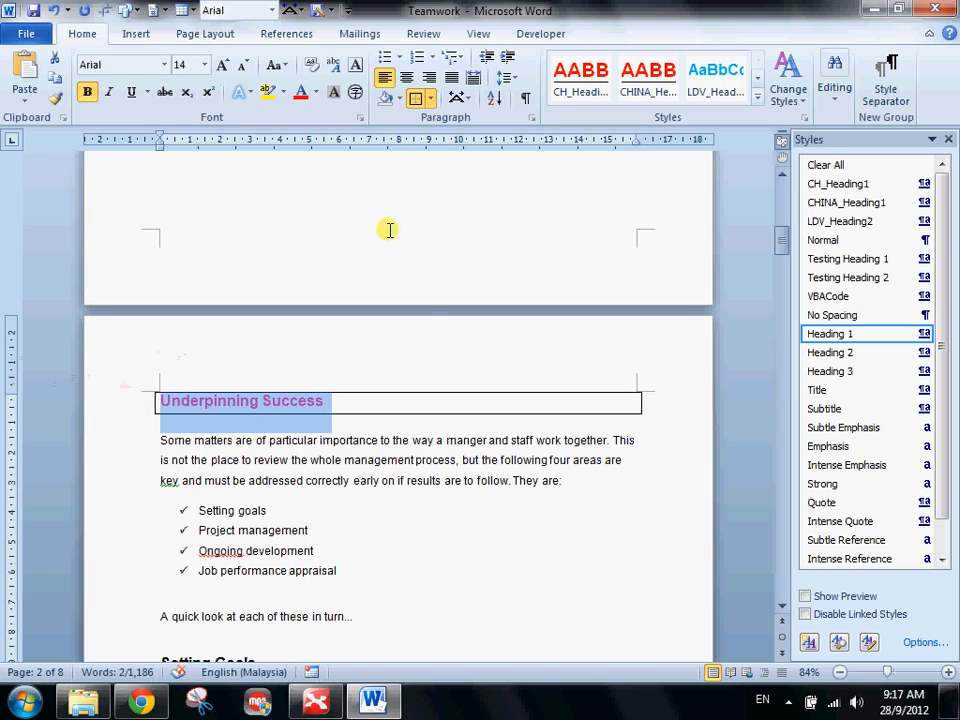
pyautogui.click(430, 98)
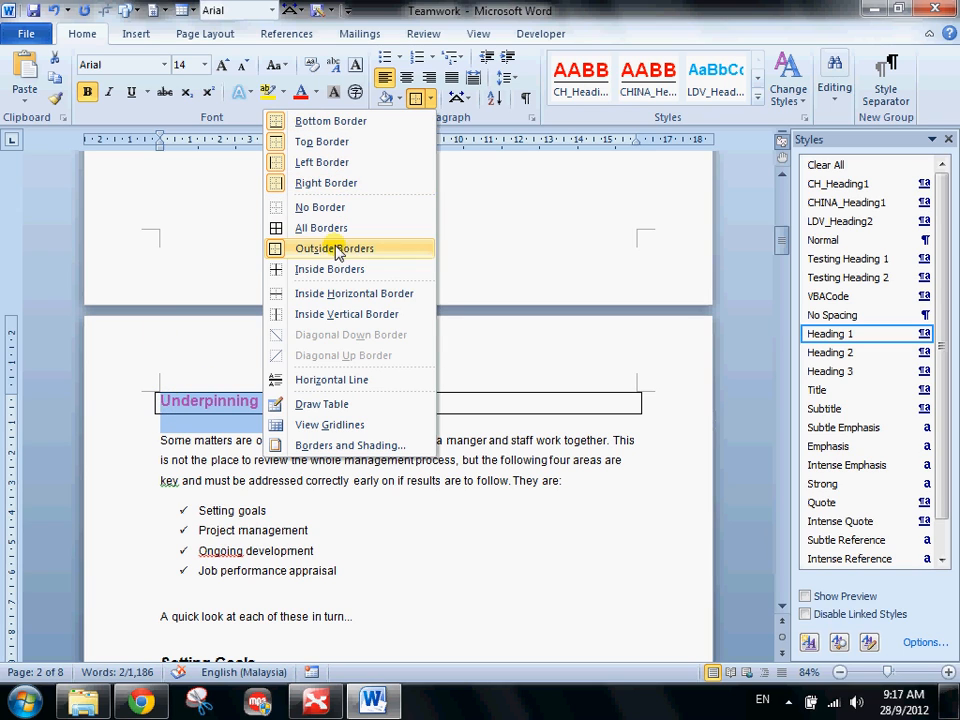
pyautogui.click(152, 395)
pyautogui.click(178, 408)
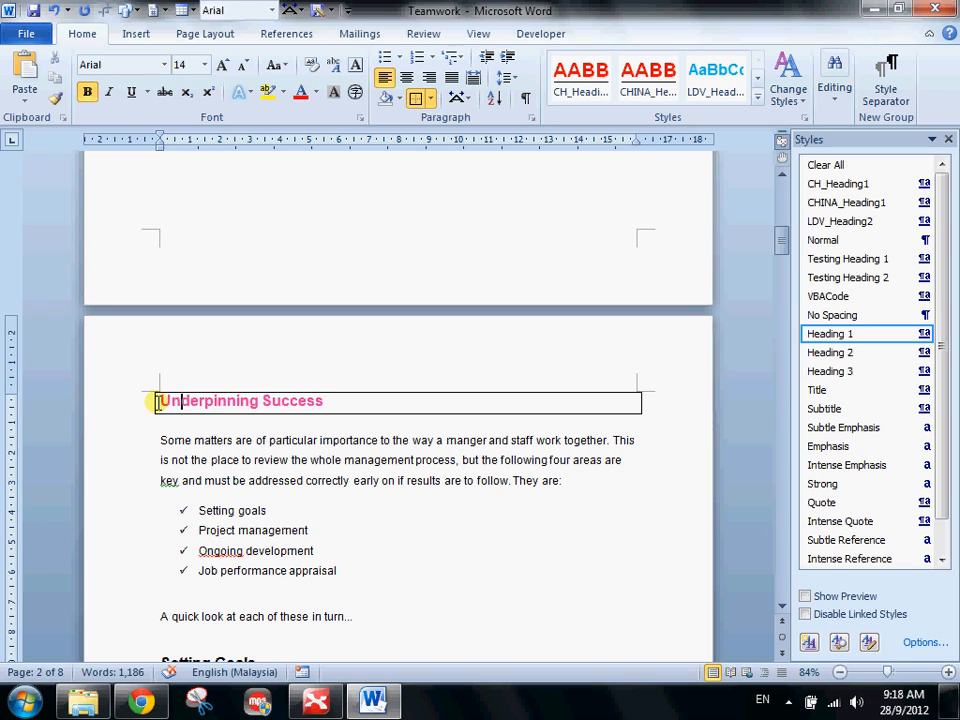
pyautogui.moveTo(158, 401); pyautogui.dragTo(352, 399)
pyautogui.click(306, 401)
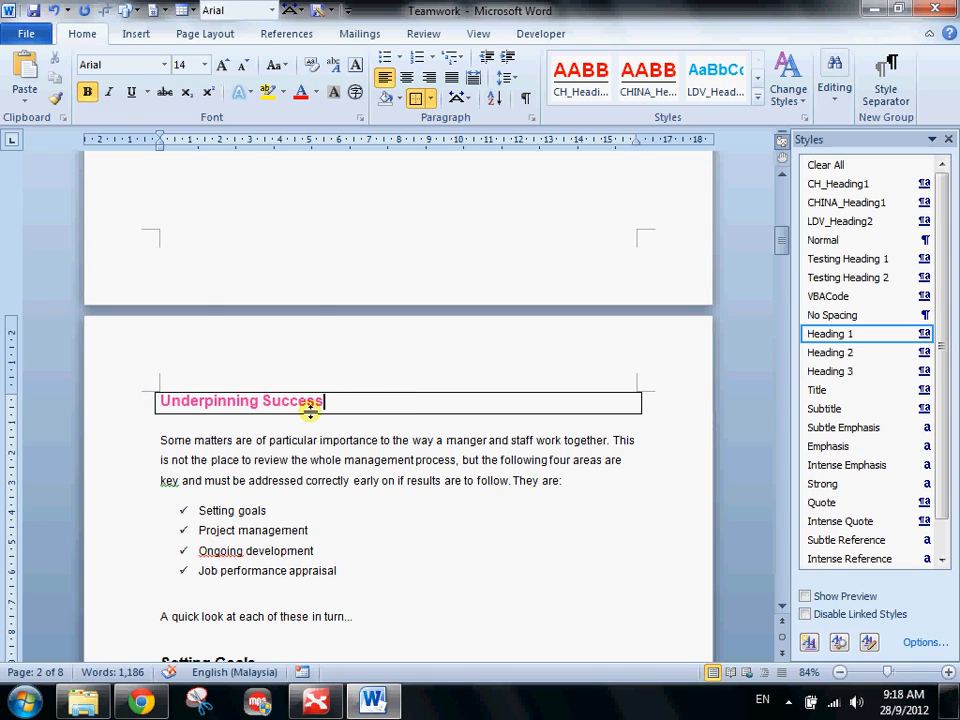
pyautogui.rightClick(328, 403)
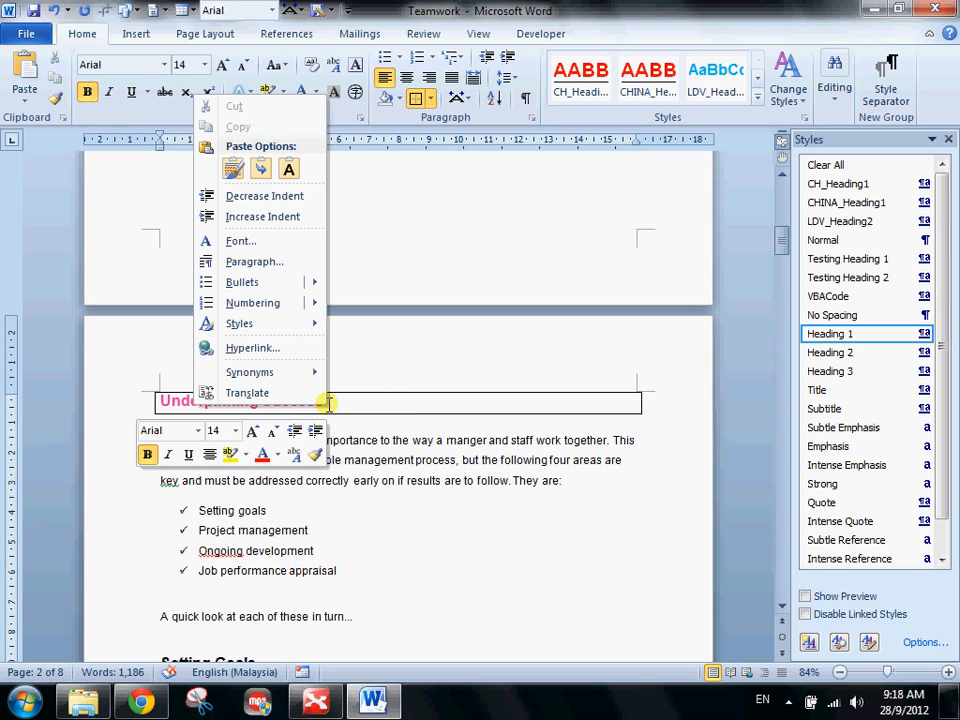
pyautogui.click(335, 404)
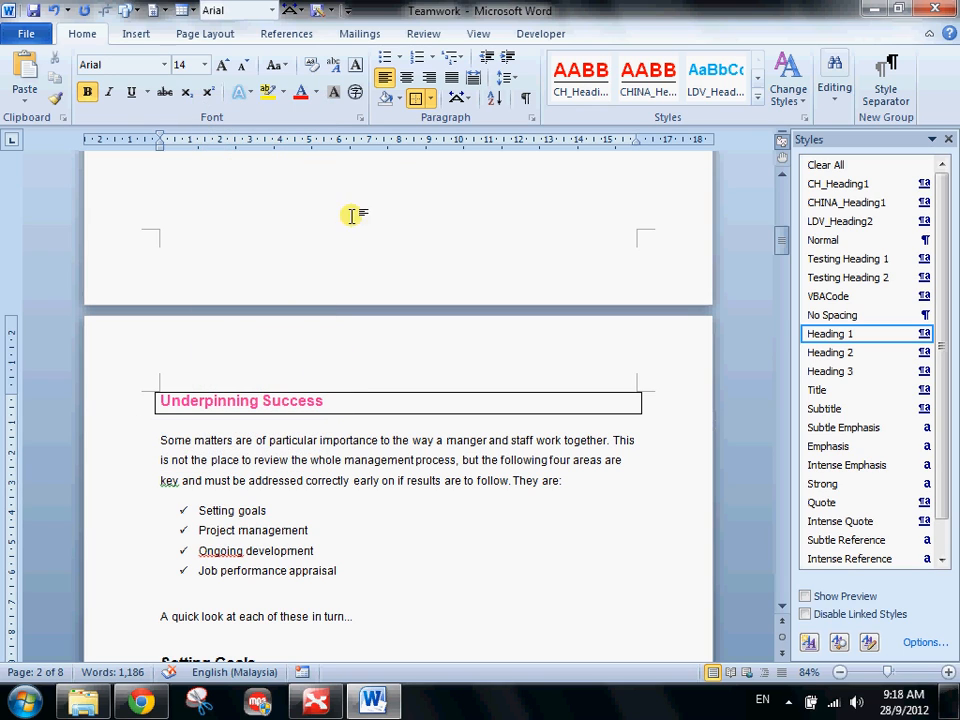
# - Fill the bordered "Underpinning Success" heading with black paragraph shading
pyautogui.click(397, 99)
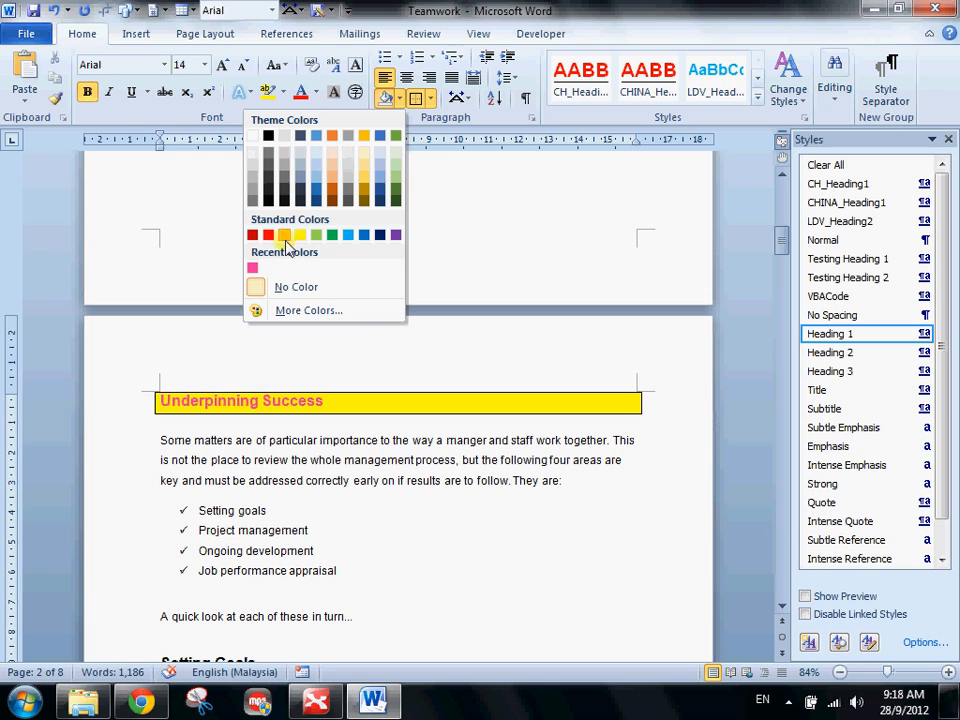
pyautogui.click(269, 137)
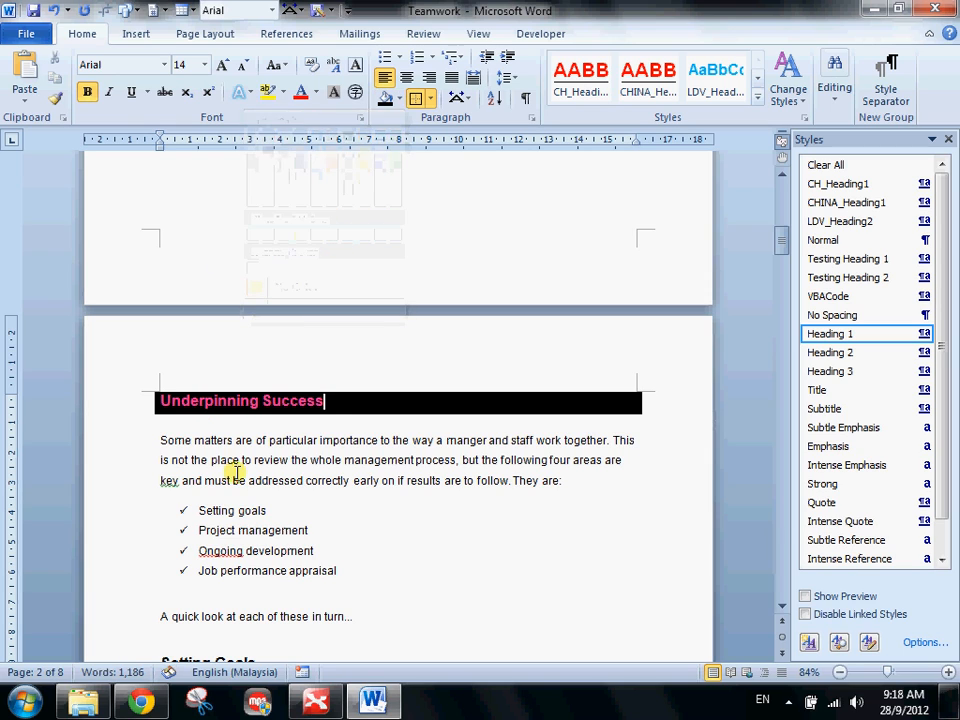
pyautogui.scroll(-4, 246, 476)
pyautogui.scroll(3, 246, 477)
# - Enlarge the "Underpinning Success" heading to 16 pt and change its text to UPPERCASE
pyautogui.tripleClick(197, 366)
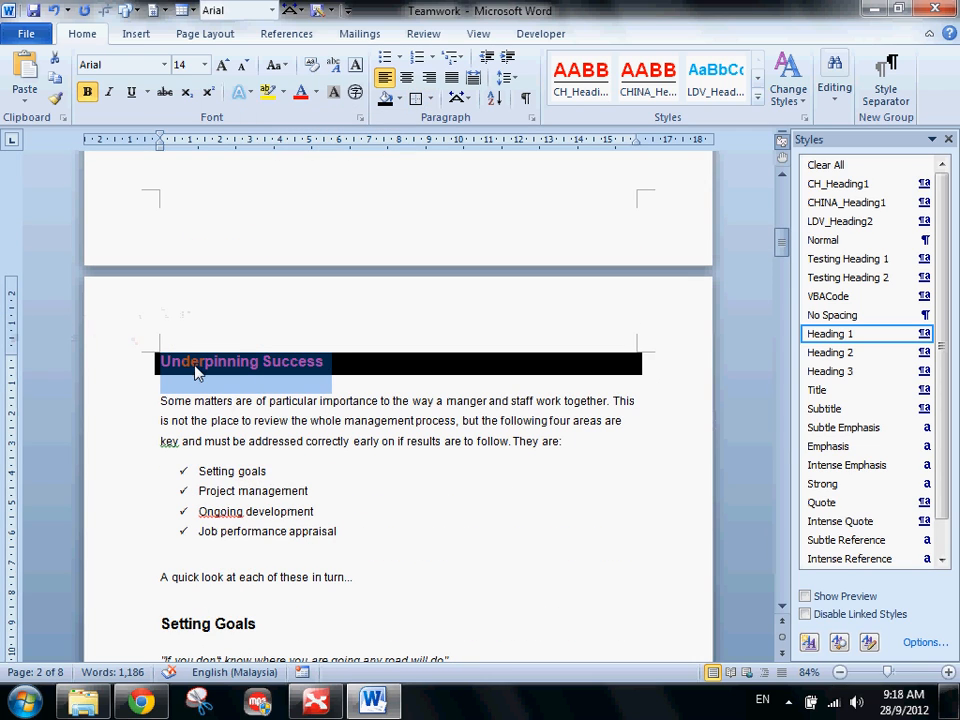
pyautogui.click(223, 66)
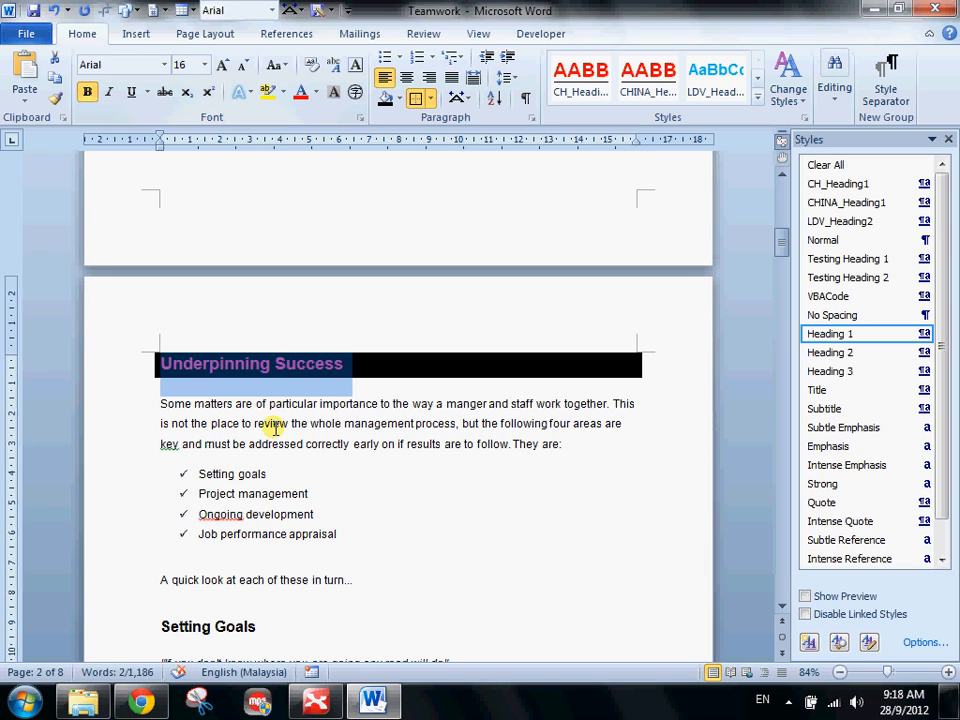
pyautogui.click(276, 65)
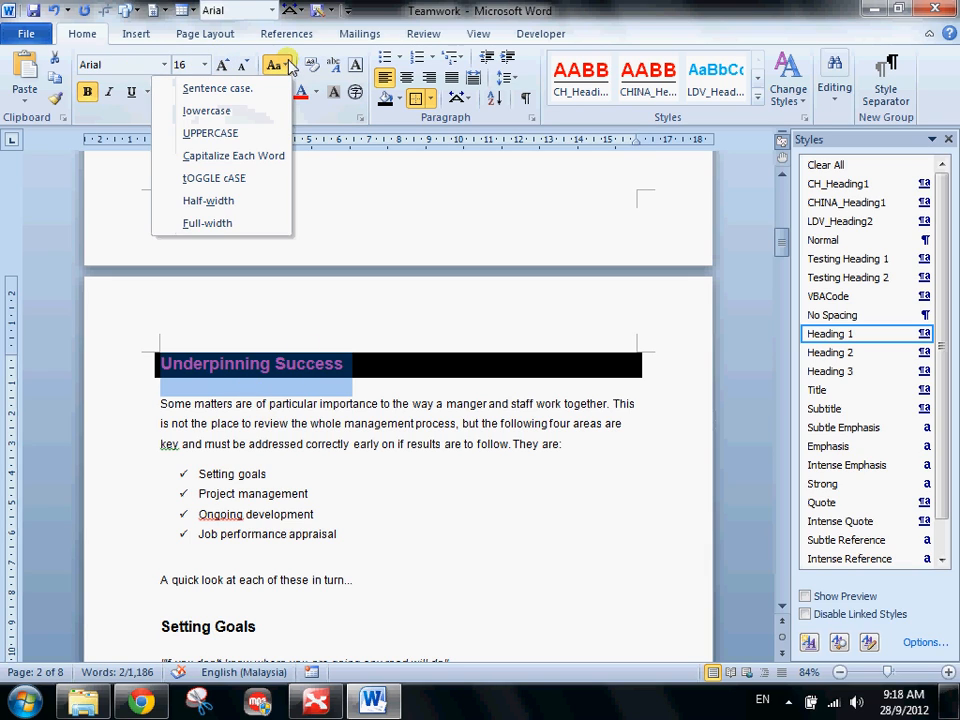
pyautogui.click(257, 157)
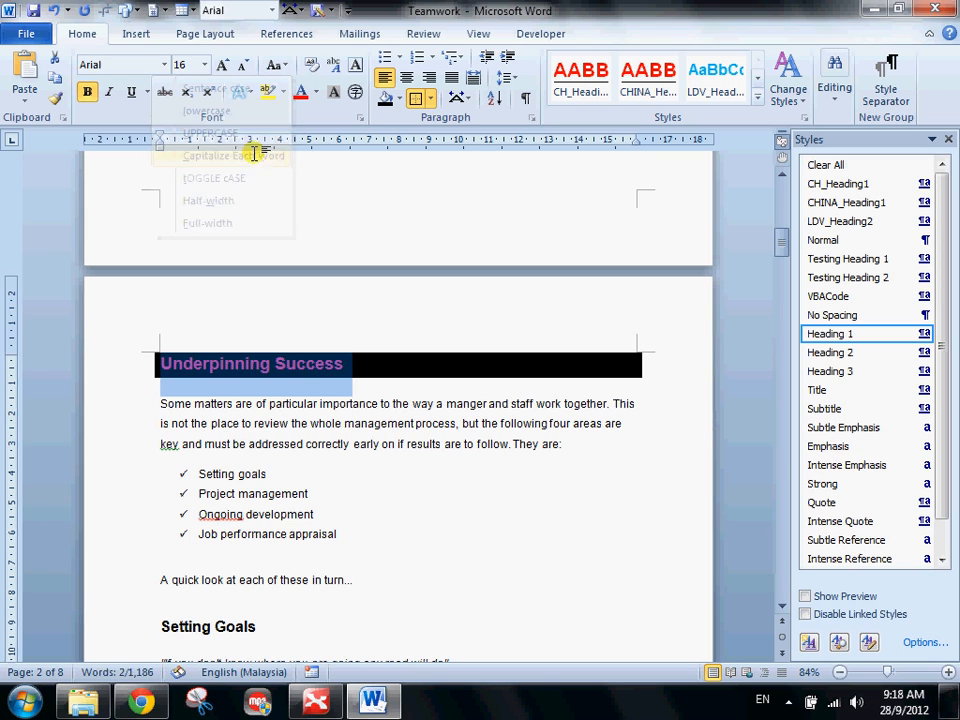
pyautogui.click(276, 65)
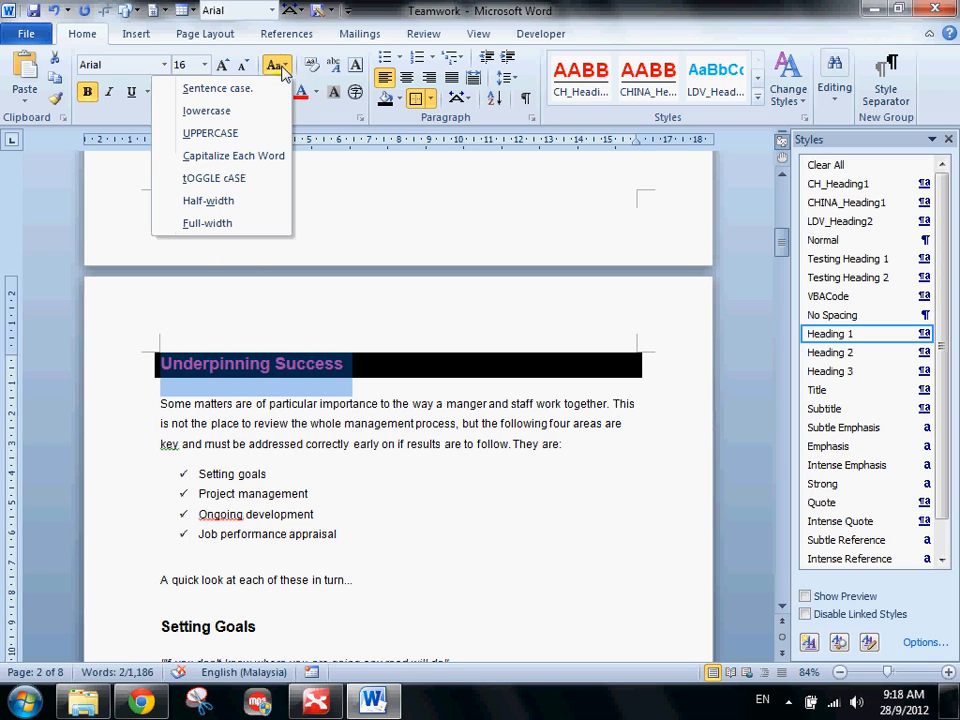
pyautogui.click(246, 136)
pyautogui.doubleClick(305, 371)
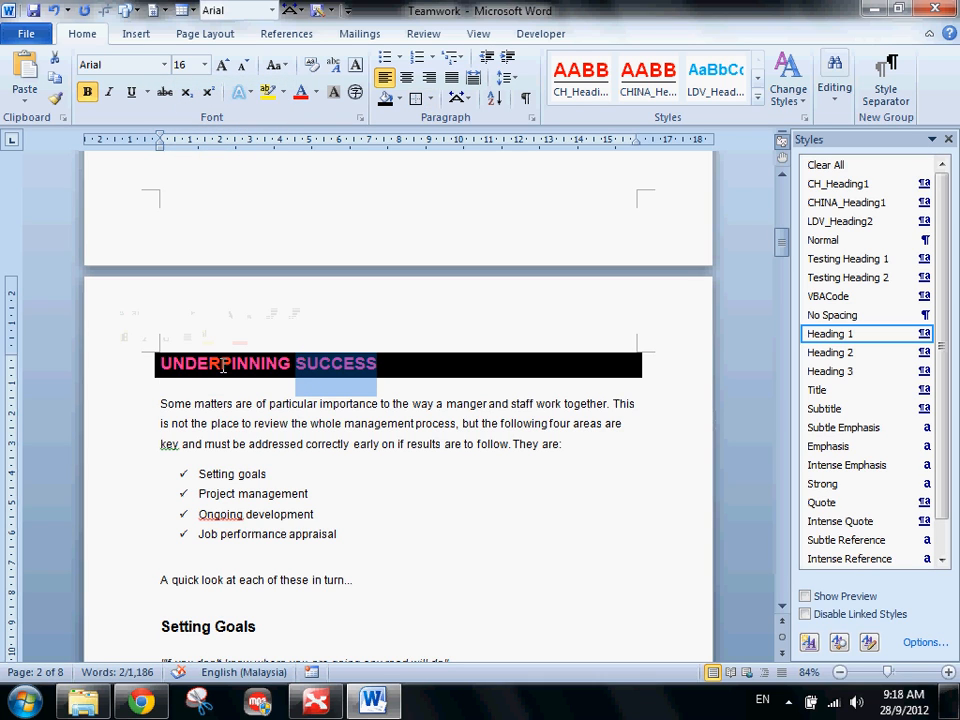
# - Update the Heading 1 style to match the formatting of the "Underpinning Success" heading
pyautogui.scroll(-1, 139, 375)
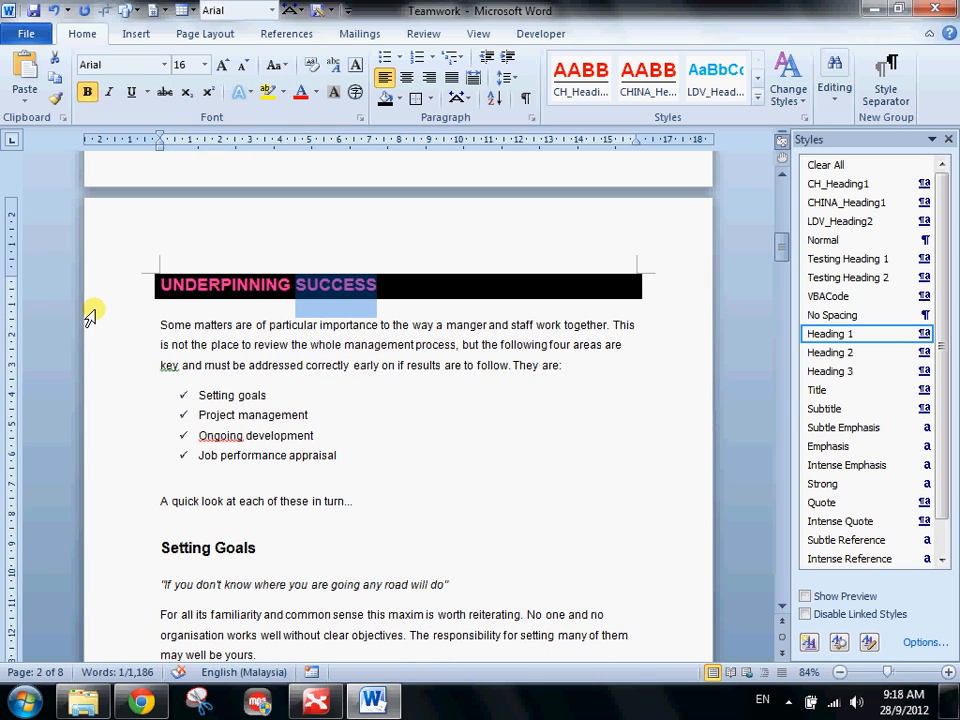
pyautogui.scroll(-5, 90, 326)
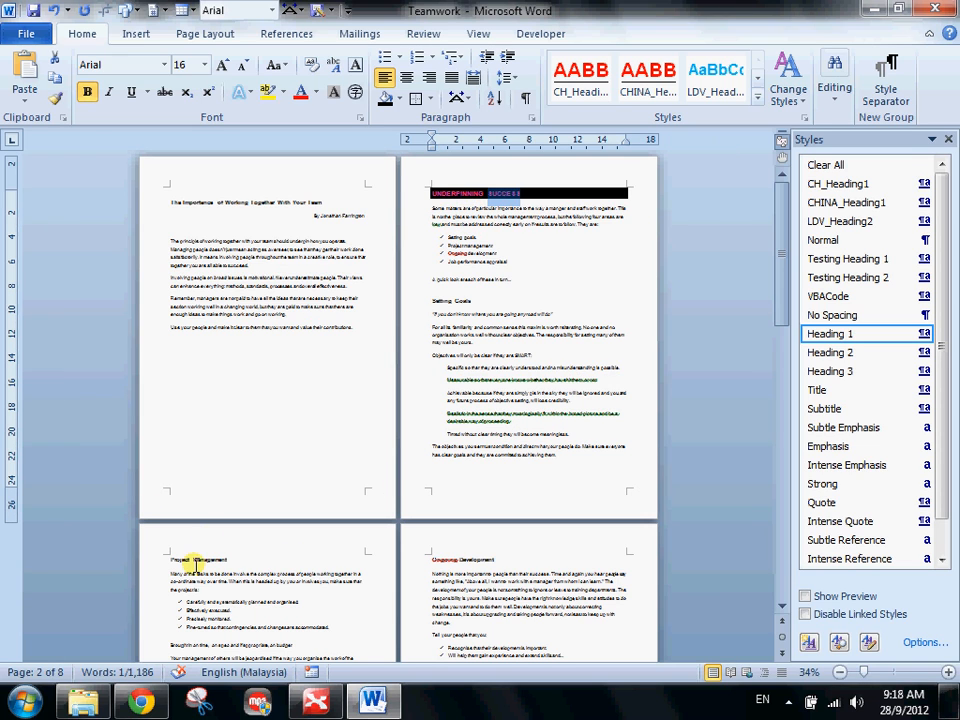
pyautogui.scroll(4, 190, 568)
pyautogui.scroll(2, 182, 508)
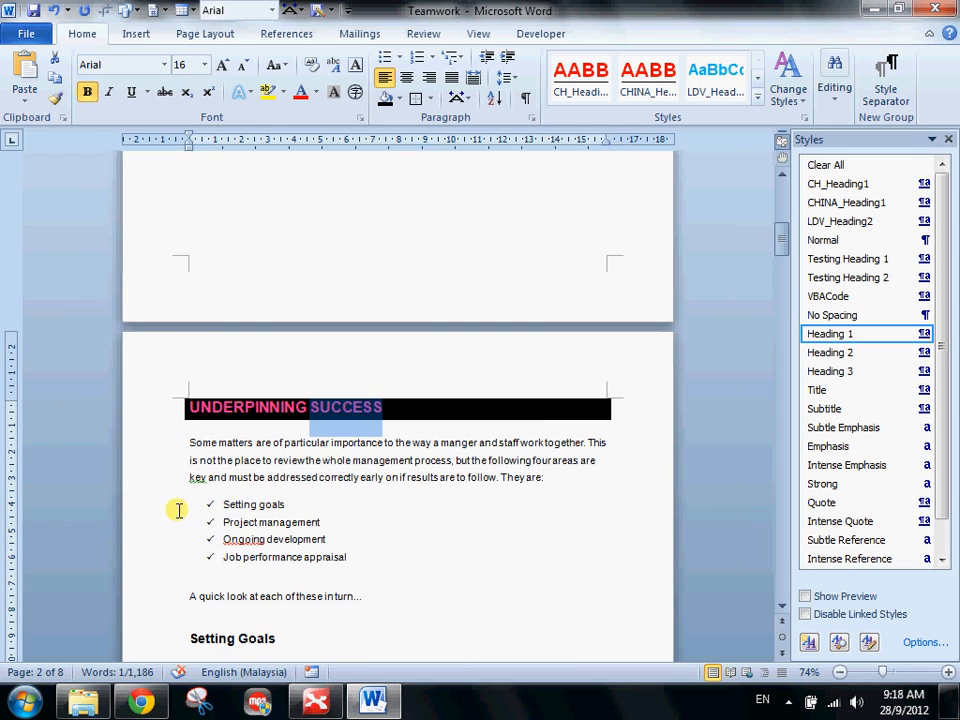
pyautogui.scroll(-1, 206, 400)
pyautogui.click(179, 310)
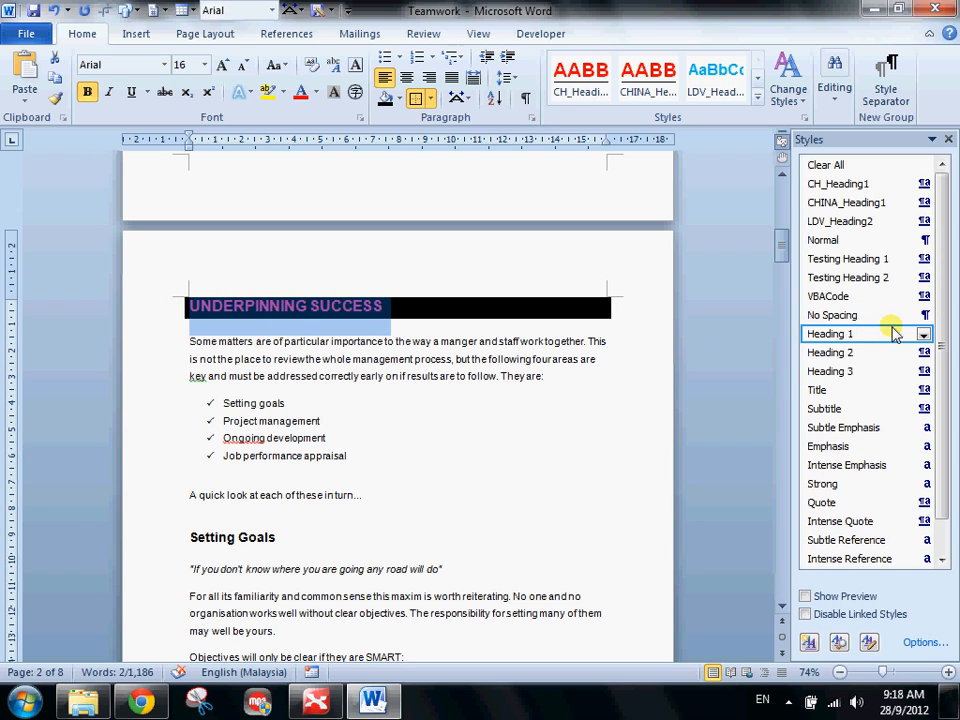
pyautogui.click(923, 335)
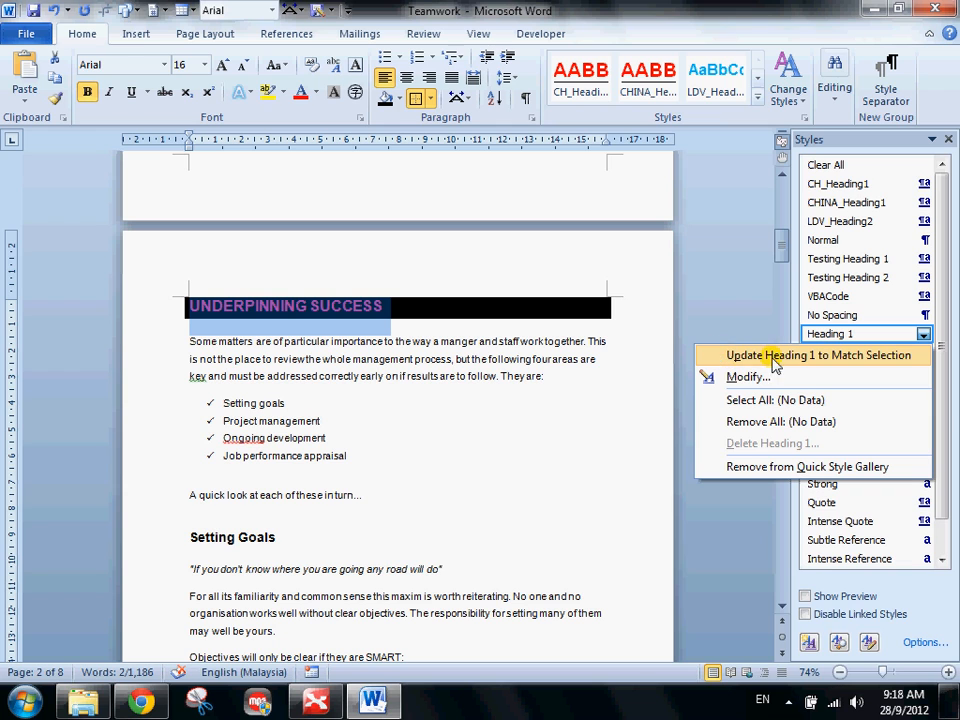
pyautogui.click(808, 356)
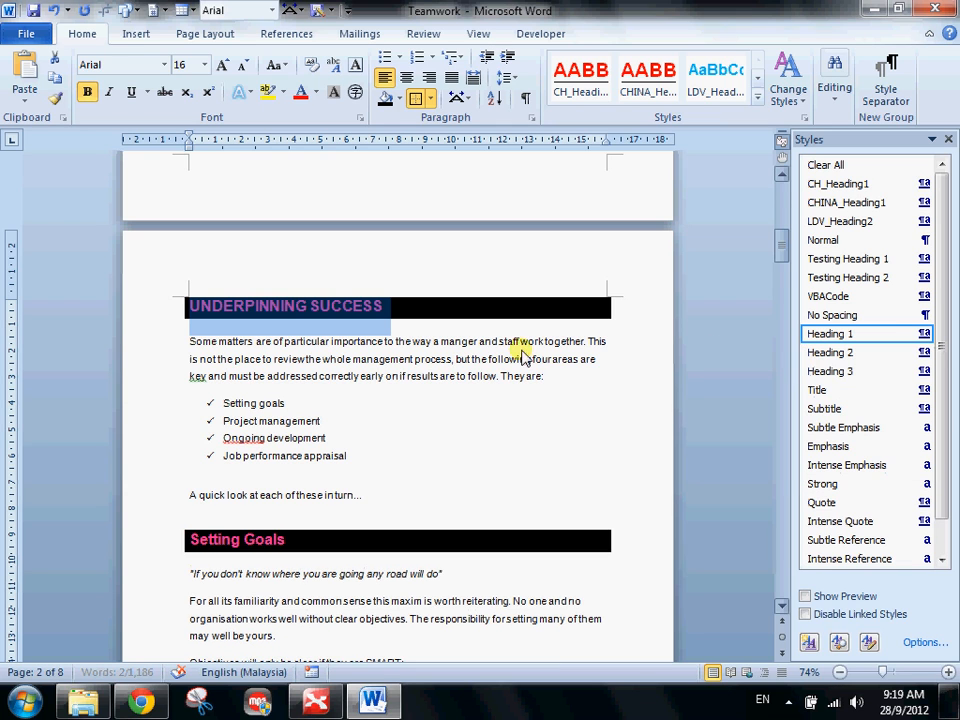
# - Check the Heading 1 formatting on the headings from "Setting Goals" through "Use the Development Cycle"
pyautogui.scroll(-5, 156, 374)
pyautogui.scroll(-5, 156, 370)
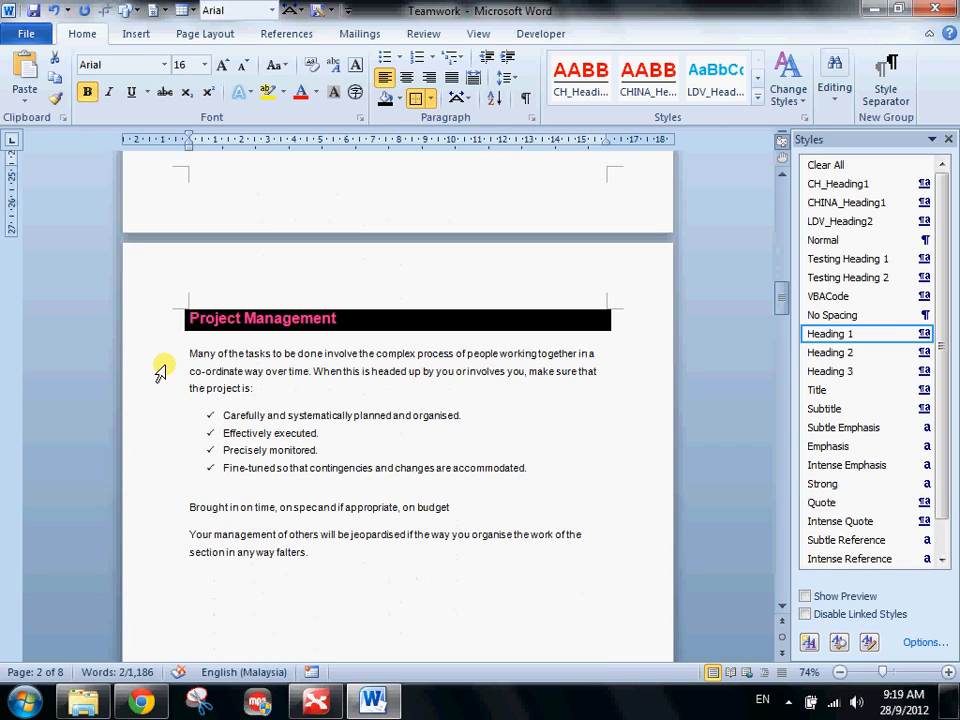
pyautogui.scroll(-10, 188, 430)
pyautogui.scroll(-1, 193, 434)
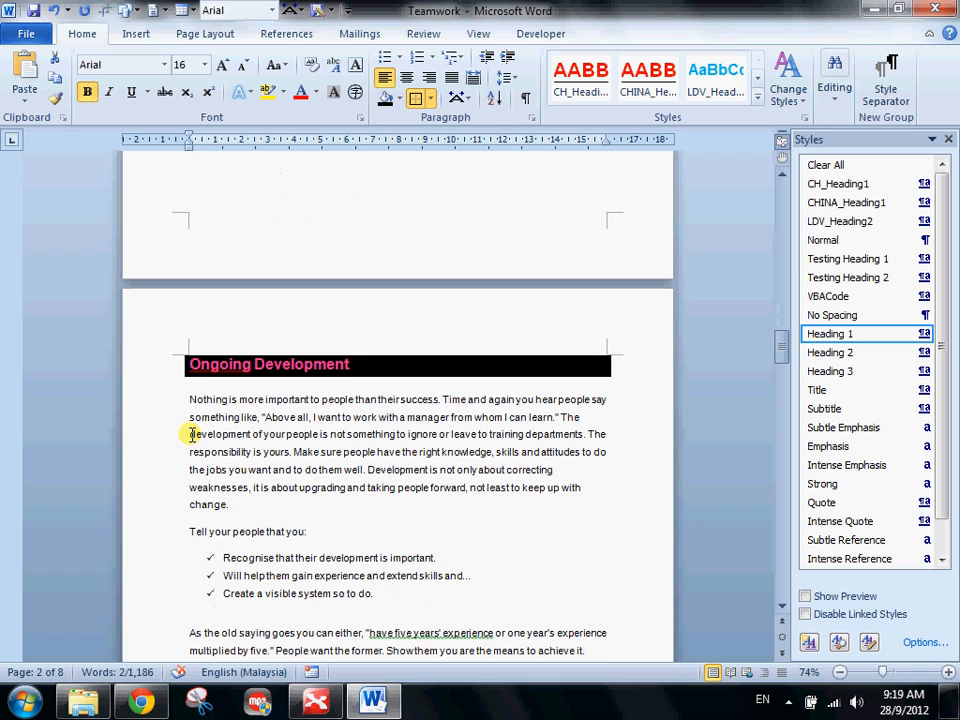
pyautogui.scroll(-15, 246, 476)
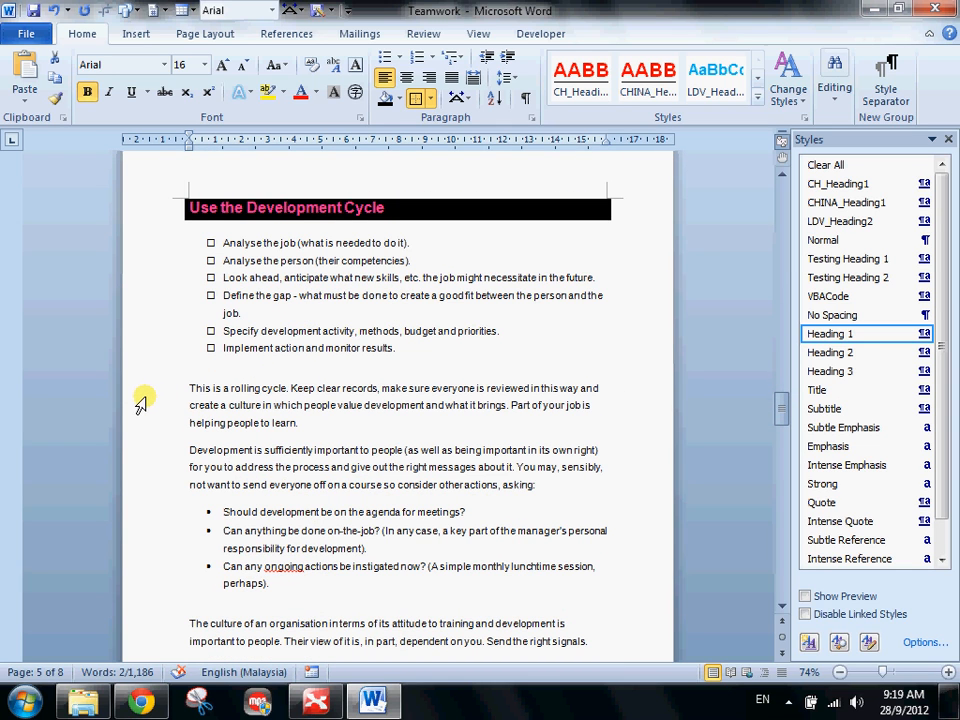
# - Apply the Title style to the article title "The Importance of Working Together With Your Team" on the first page
pyautogui.scroll(20, 141, 403)
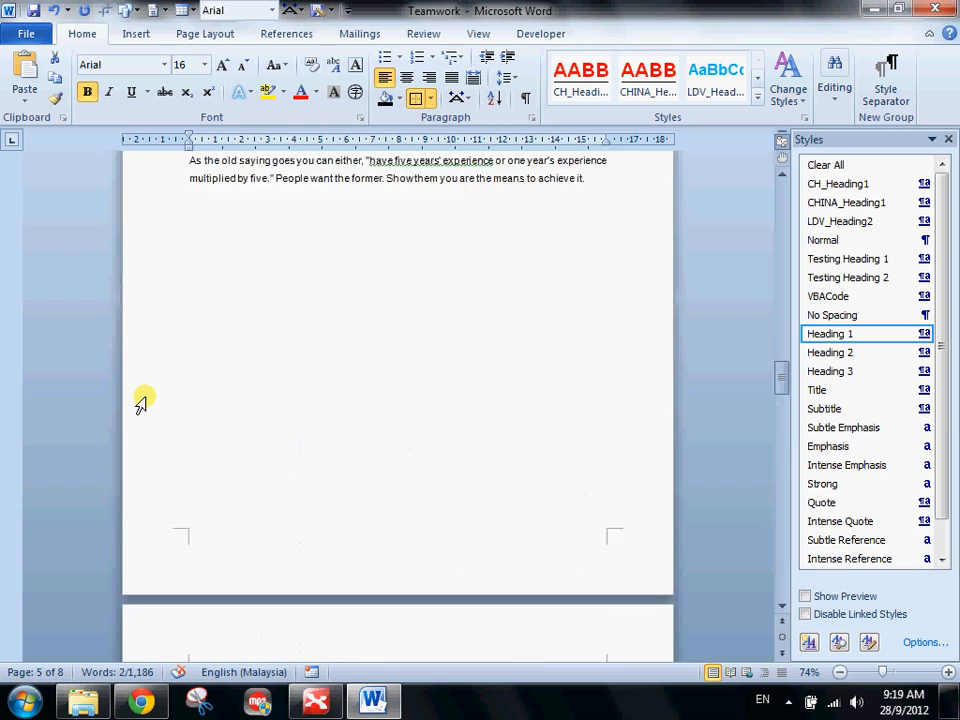
pyautogui.scroll(20, 141, 403)
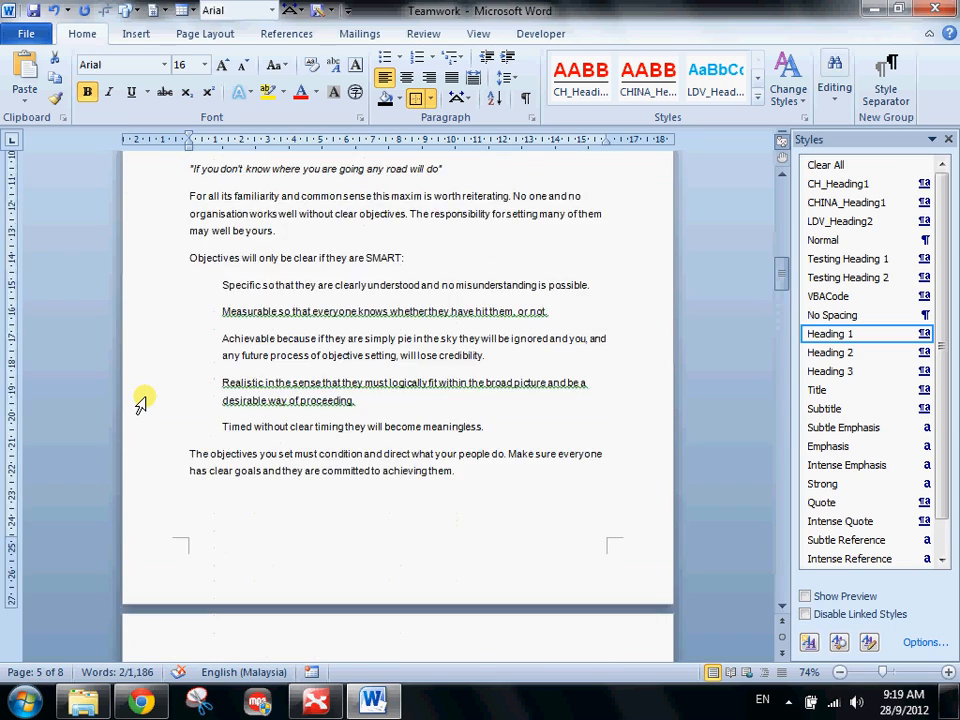
pyautogui.scroll(10, 141, 403)
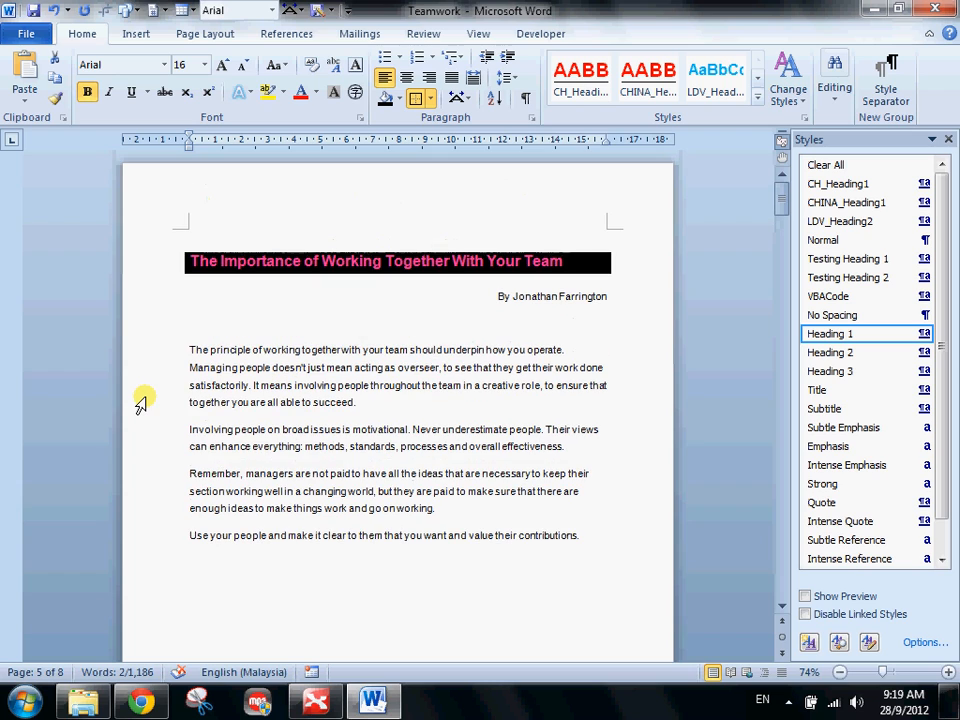
pyautogui.click(118, 257)
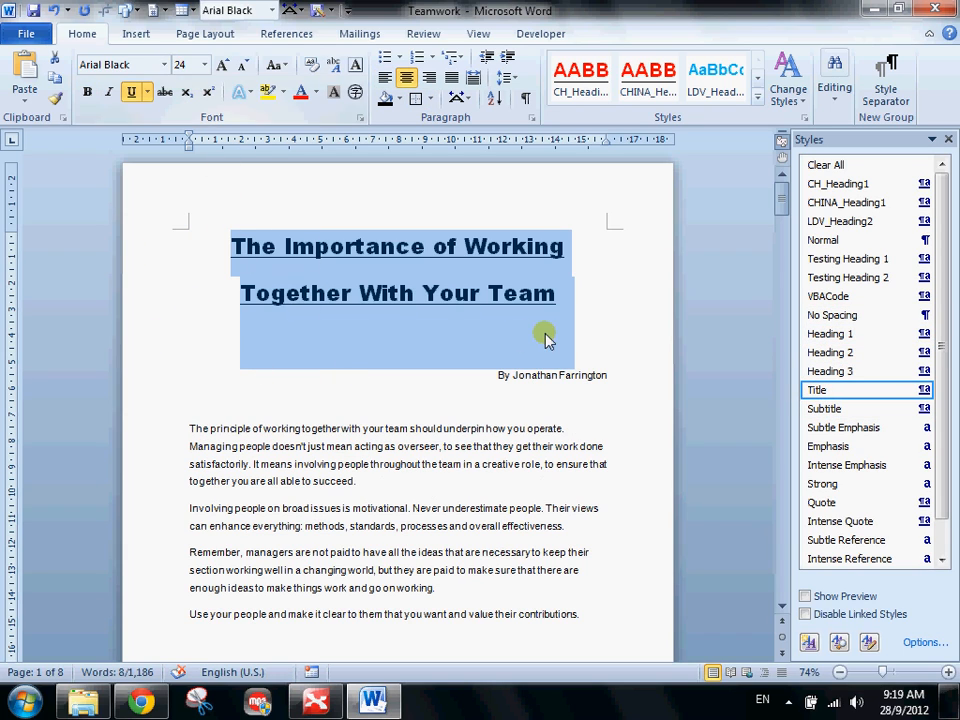
# - Open the Title style for modification and remove its underline
pyautogui.click(163, 264)
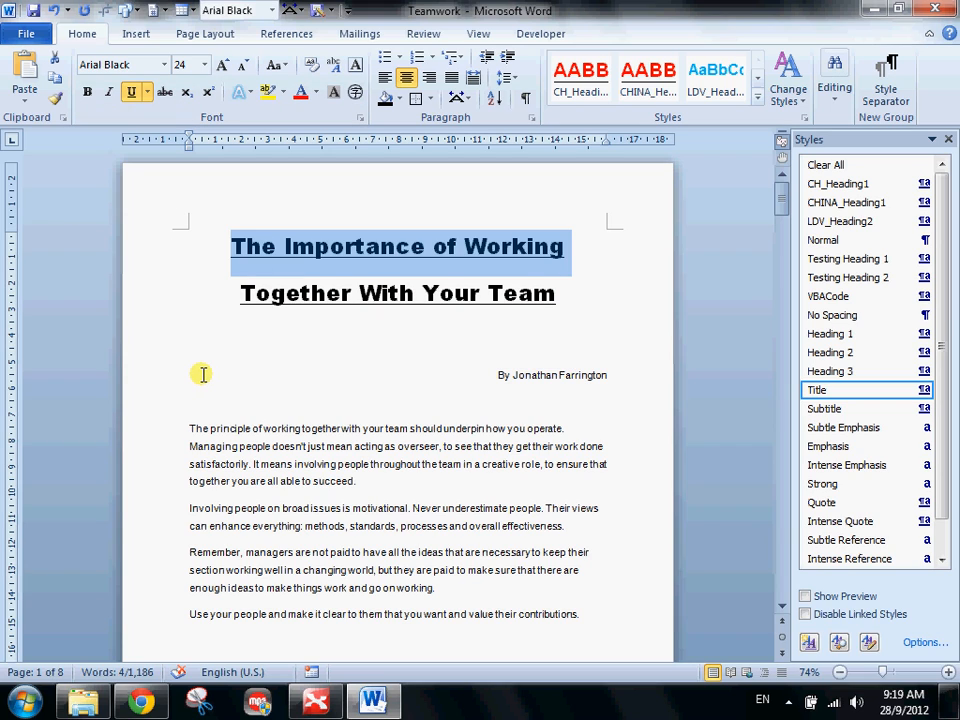
pyautogui.moveTo(923, 392)
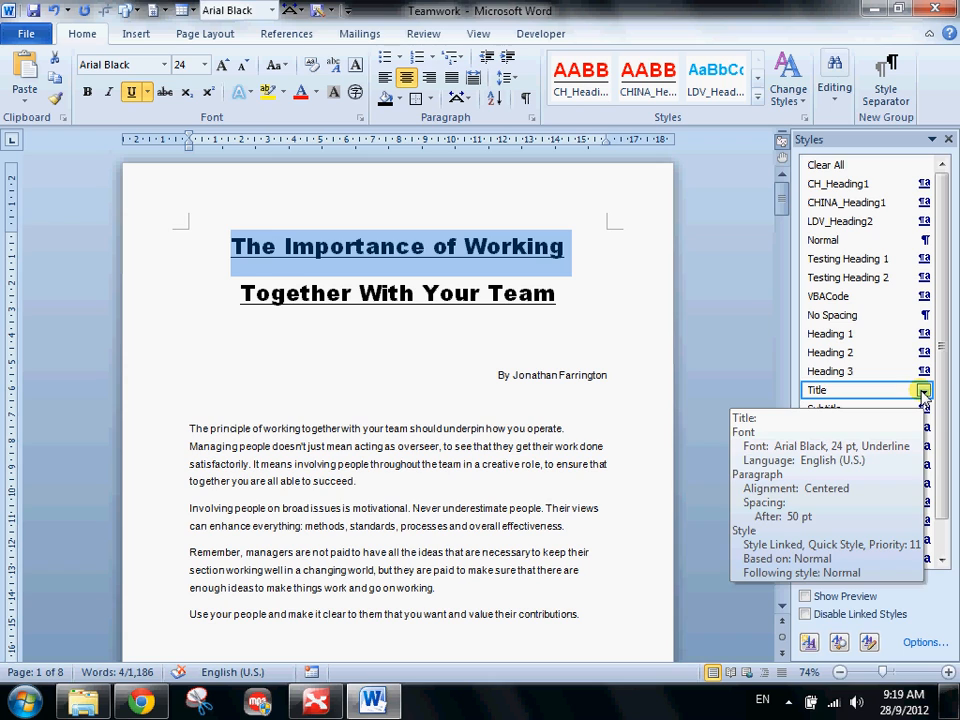
pyautogui.click(924, 391)
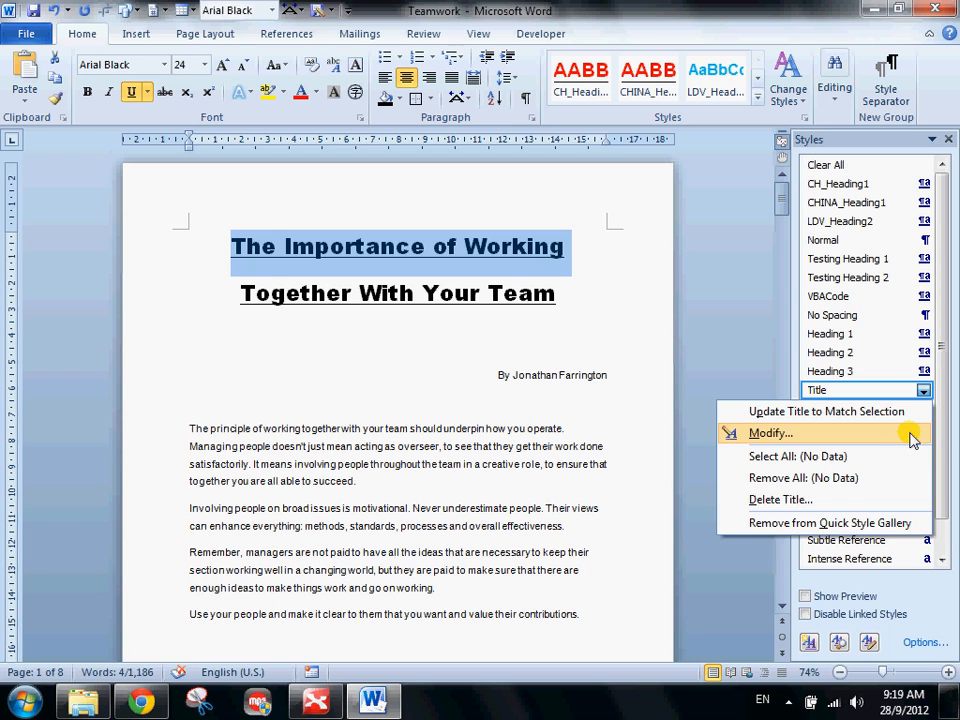
pyautogui.click(912, 436)
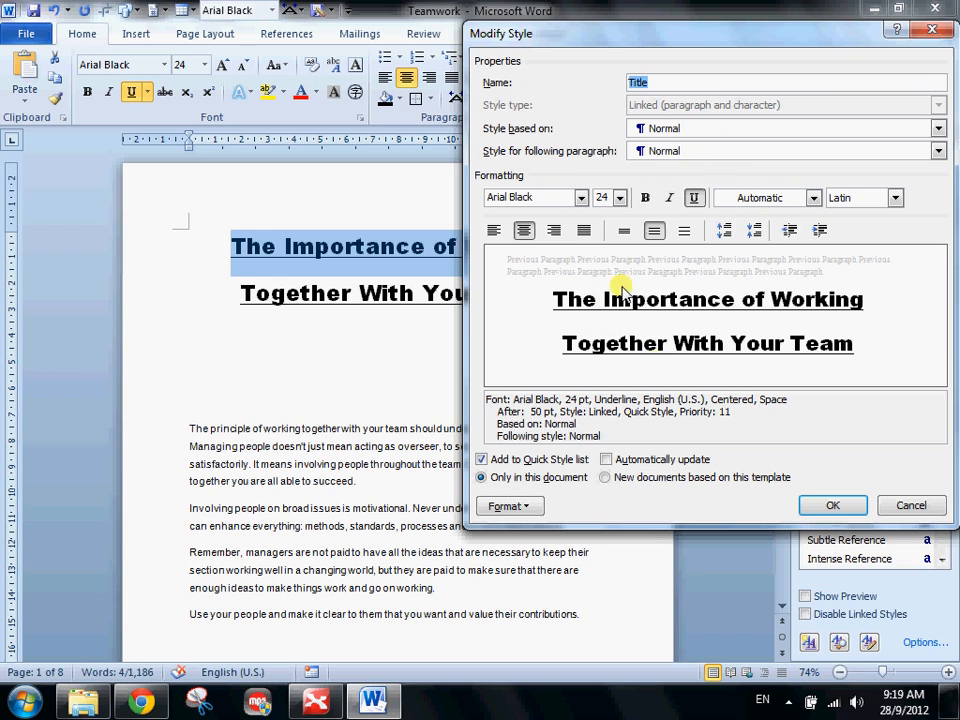
pyautogui.click(697, 197)
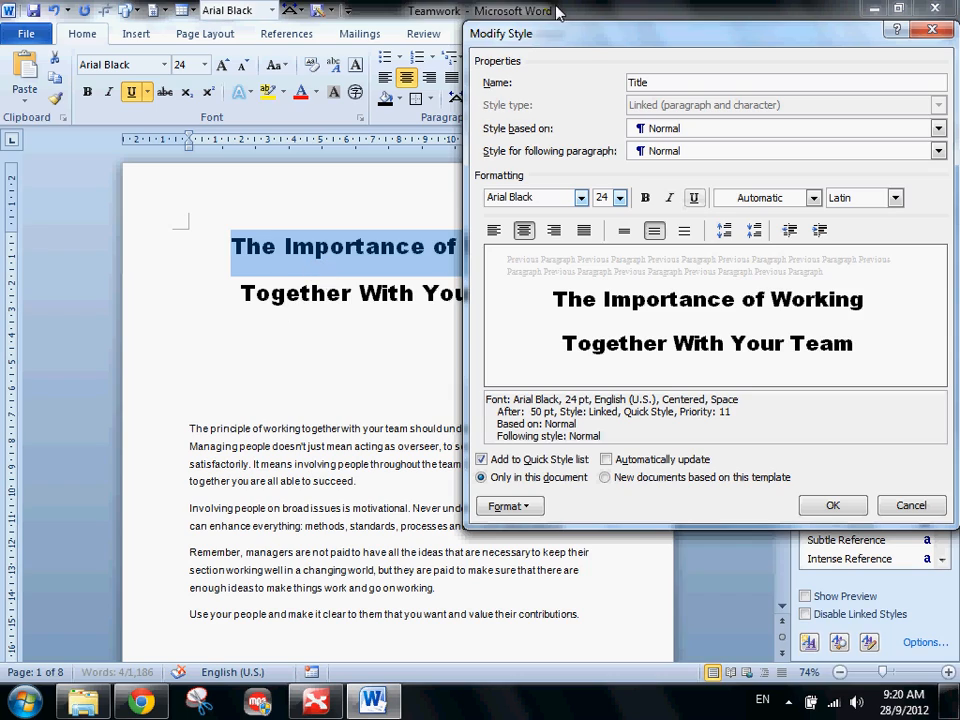
# - Set the Title style's font to Arial, keeping its size at 24 pt
pyautogui.moveTo(558, 30)
pyautogui.mouseDown()
pyautogui.moveTo(703, 261)
pyautogui.moveTo(765, 428)
pyautogui.moveTo(668, 289)
pyautogui.moveTo(733, 78)
pyautogui.moveTo(589, 11)
pyautogui.moveTo(571, 26)
pyautogui.mouseUp()
pyautogui.click(552, 173)
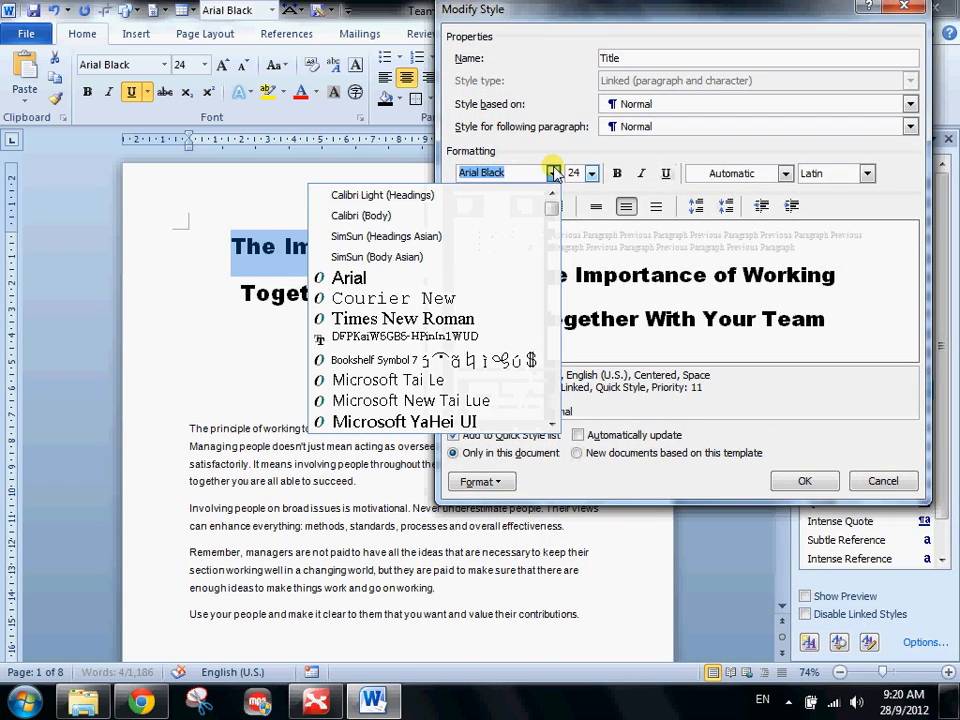
pyautogui.moveTo(553, 210); pyautogui.dragTo(556, 232)
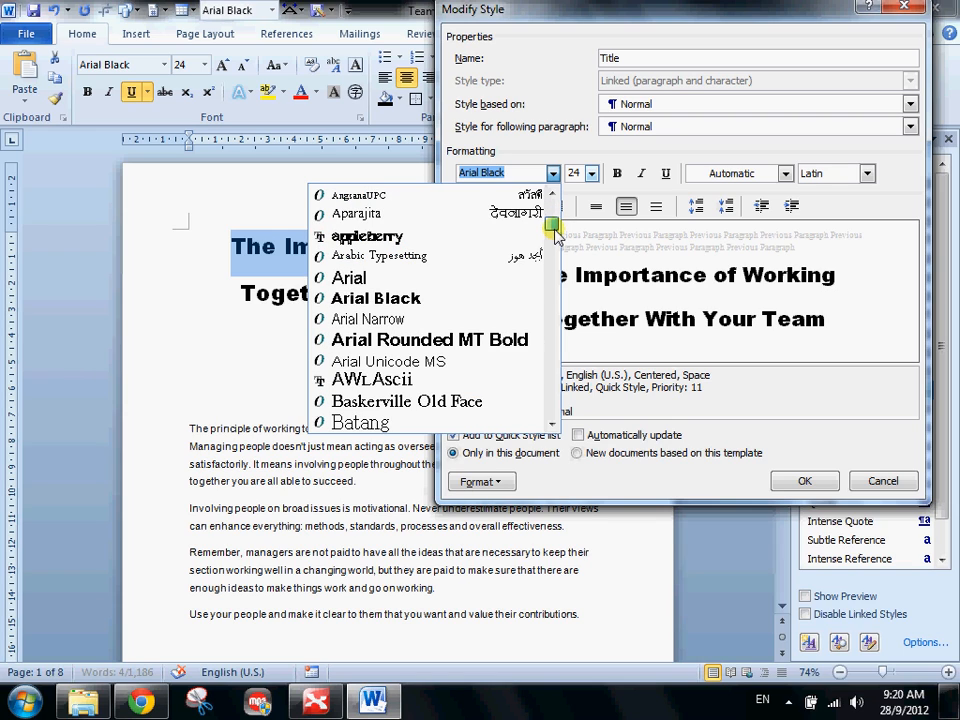
pyautogui.click(429, 279)
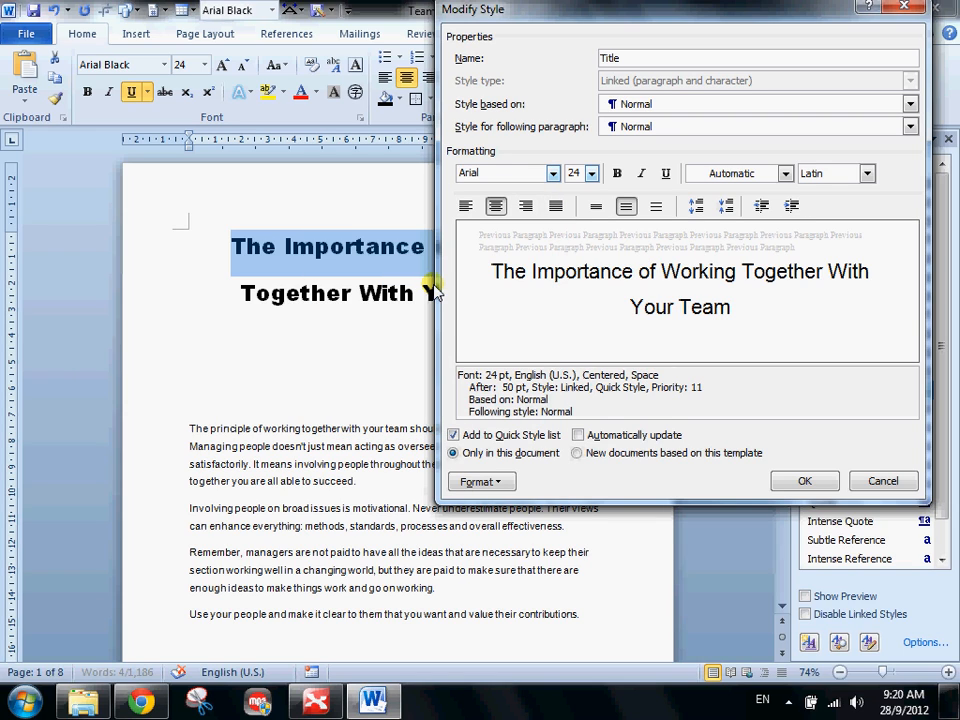
pyautogui.click(592, 173)
pyautogui.click(591, 172)
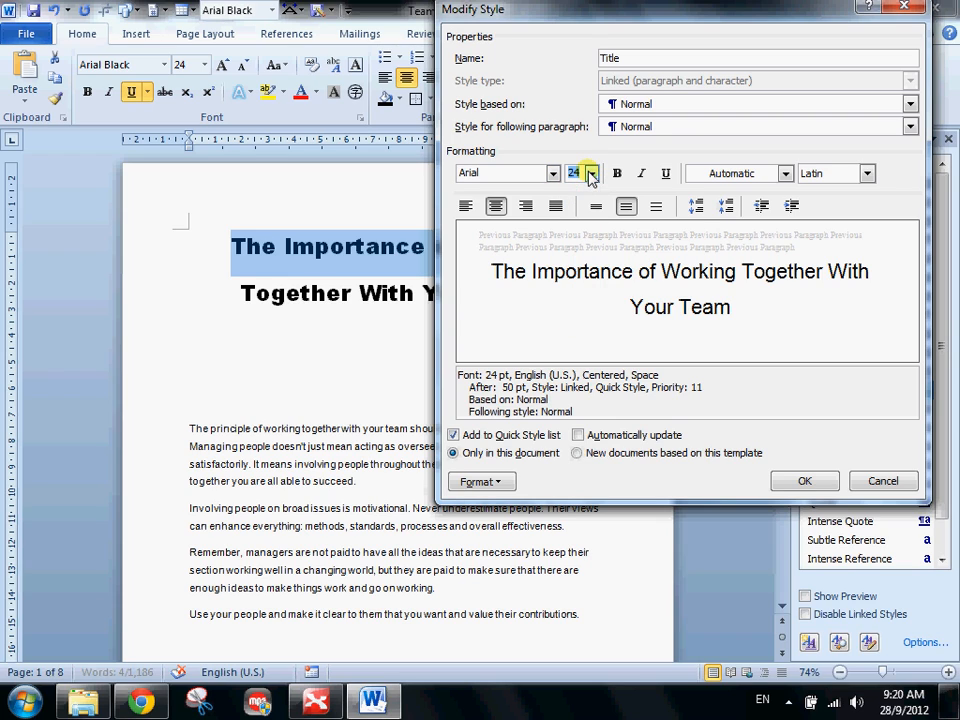
# - Align the Title style to the left and check the restyled title in the document
pyautogui.click(465, 206)
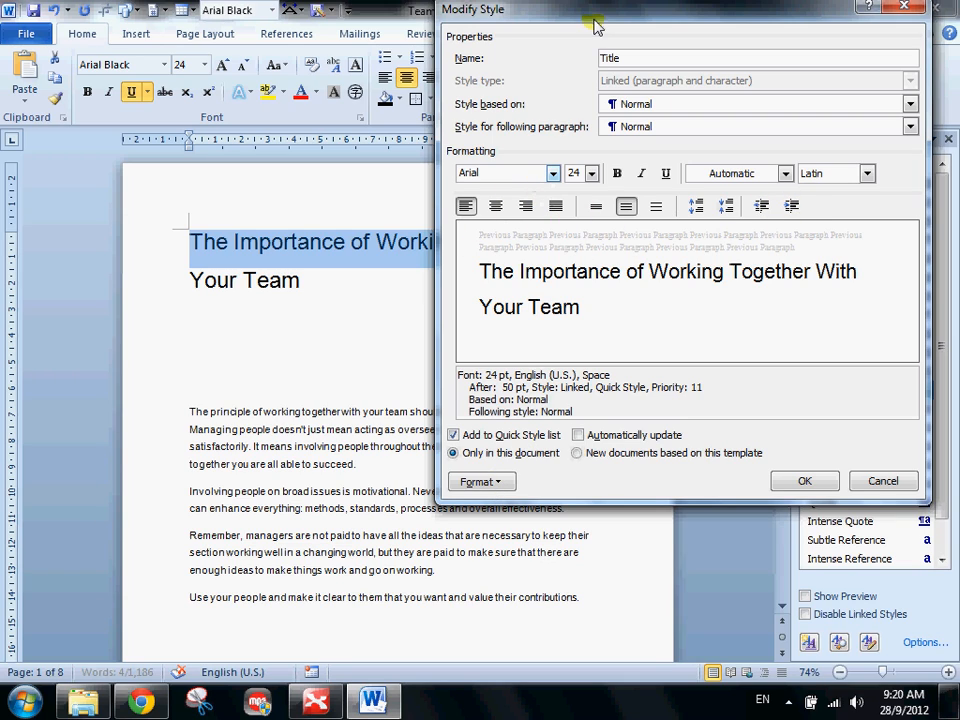
pyautogui.moveTo(596, 14); pyautogui.dragTo(568, 126)
pyautogui.moveTo(460, 122); pyautogui.dragTo(317, 90)
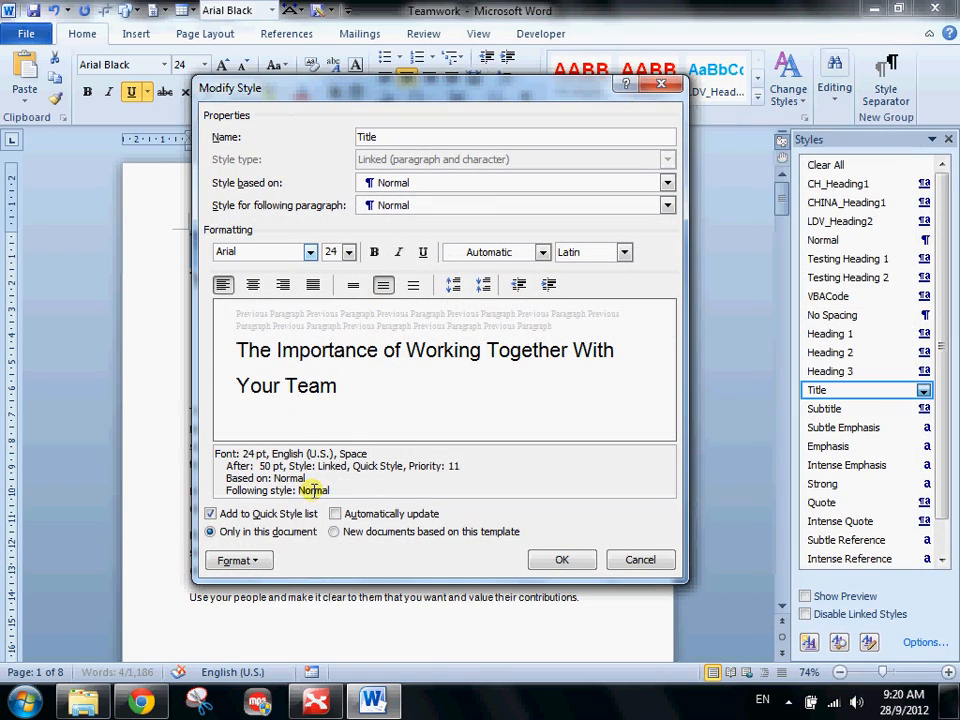
pyautogui.click(250, 562)
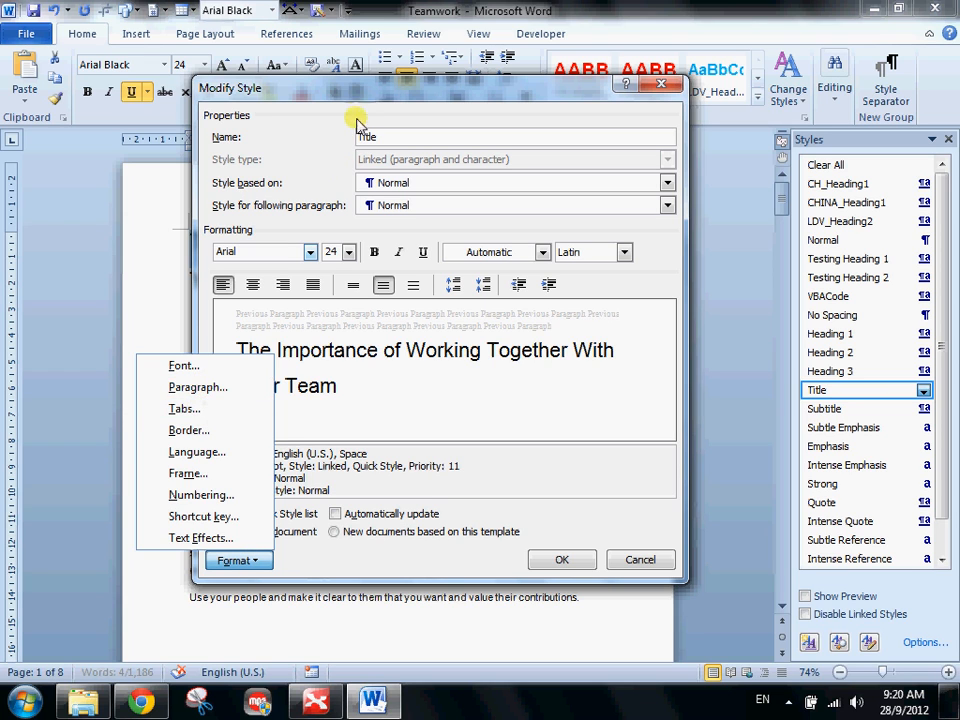
pyautogui.click(393, 88)
pyautogui.moveTo(393, 88); pyautogui.dragTo(762, 9)
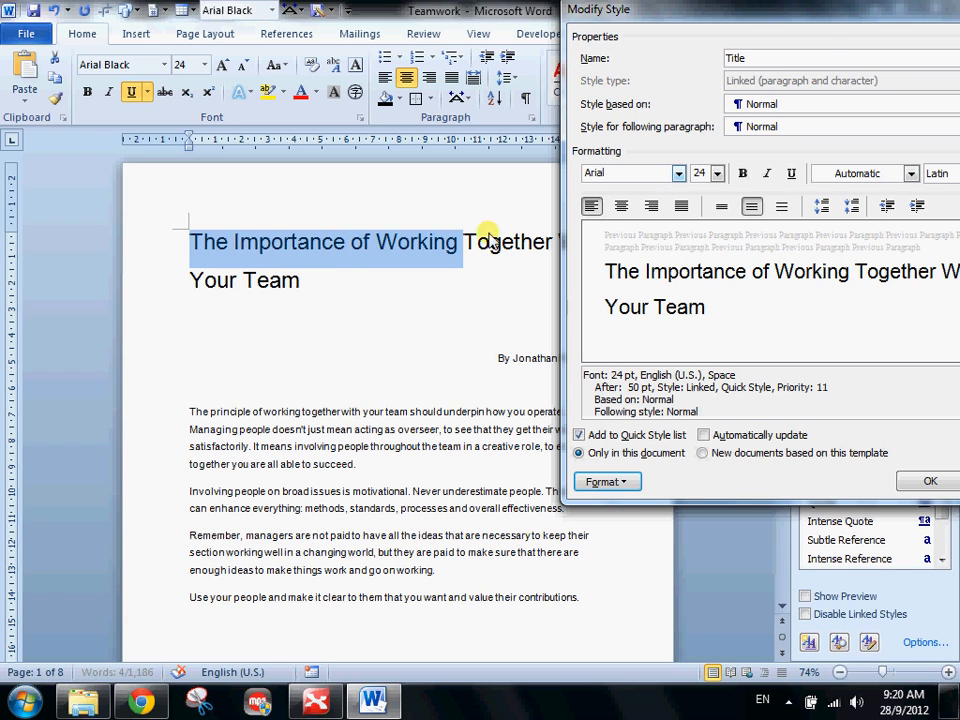
pyautogui.moveTo(804, 14); pyautogui.dragTo(462, 34)
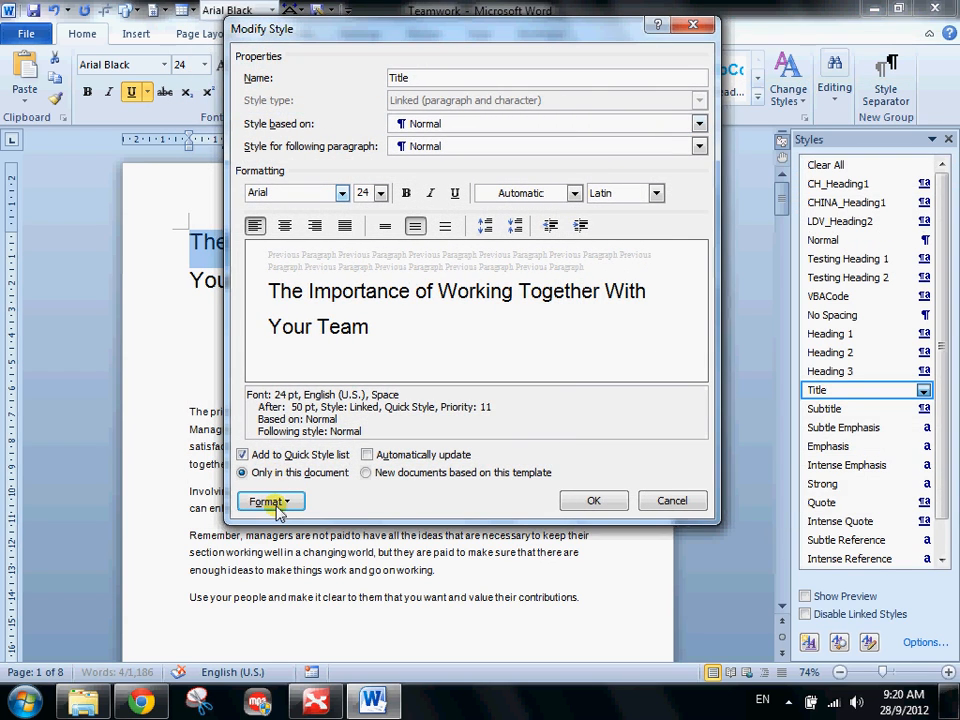
# - Set the Title style's paragraph spacing after to 100 pt
pyautogui.click(276, 504)
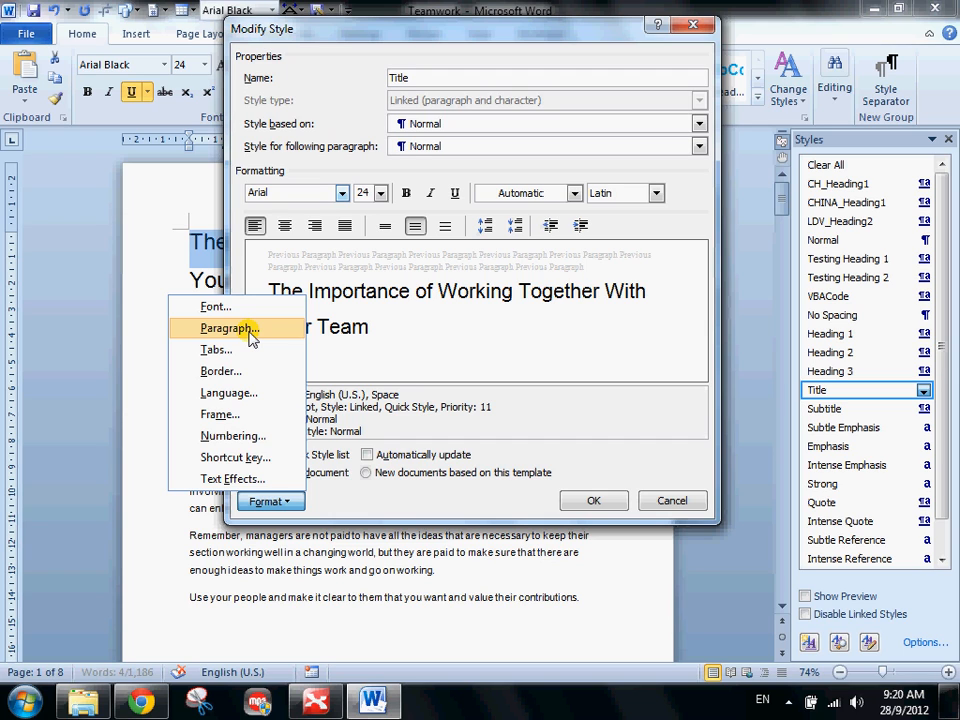
pyautogui.click(250, 332)
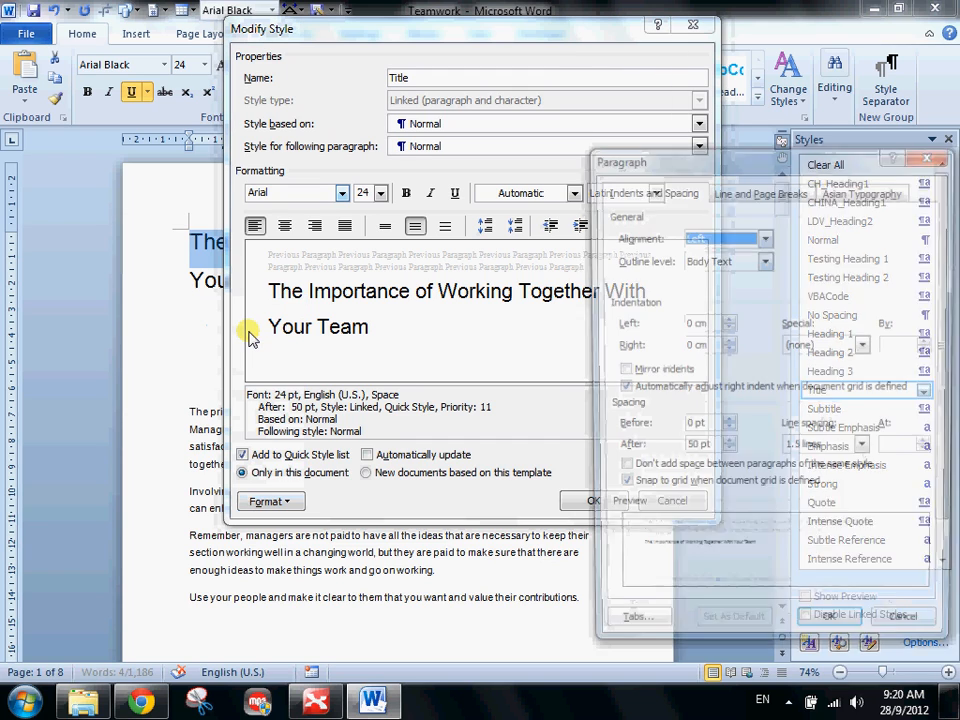
pyautogui.click(693, 451)
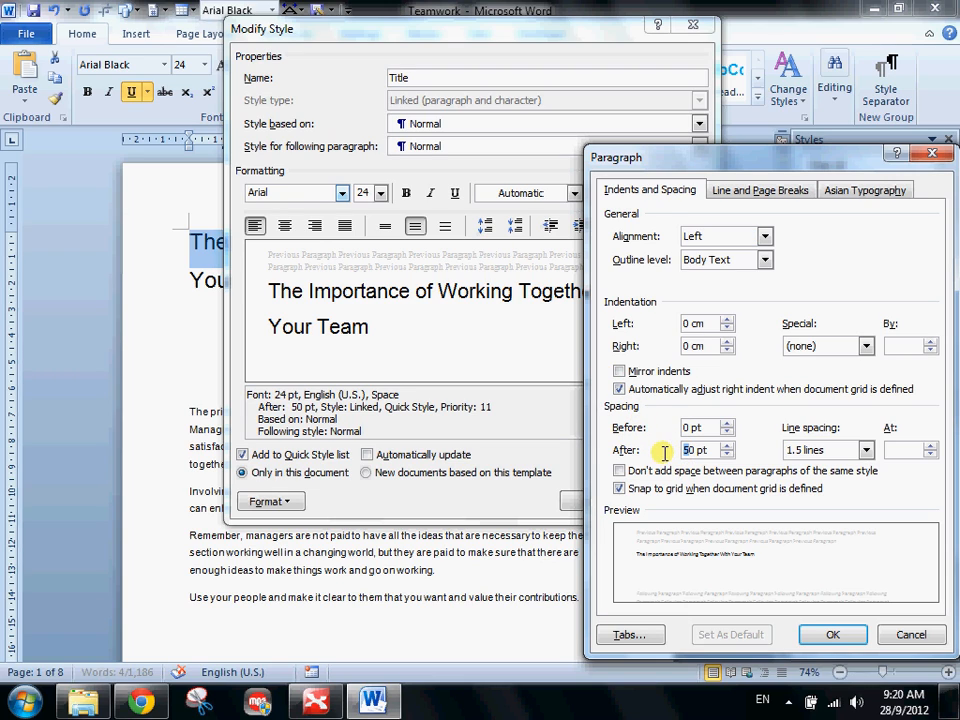
pyautogui.moveTo(693, 451); pyautogui.dragTo(656, 452)
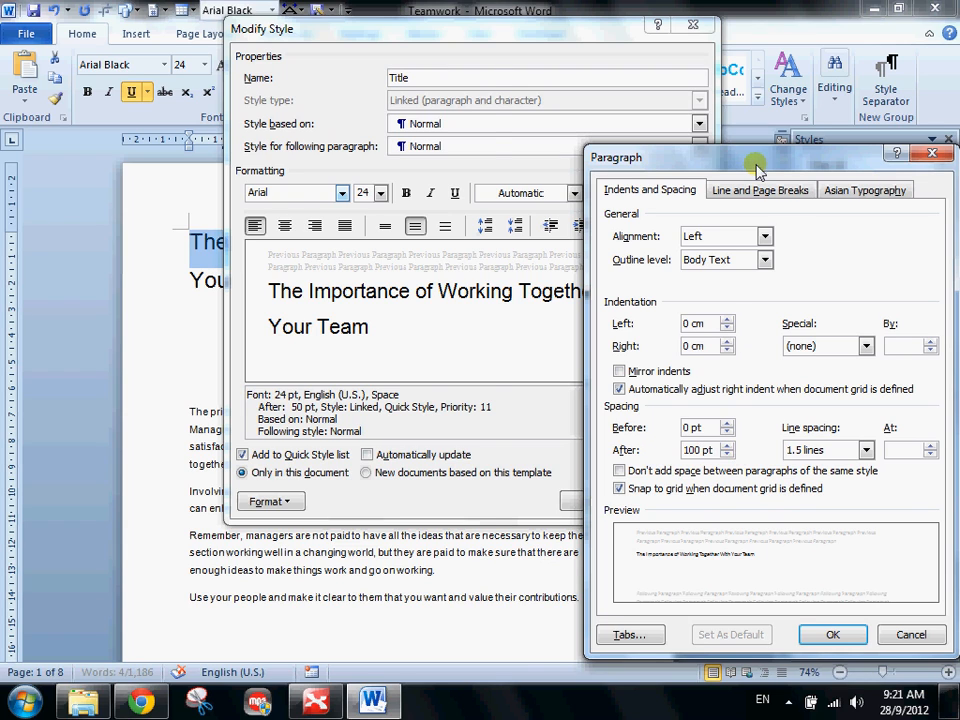
pyautogui.moveTo(754, 160); pyautogui.dragTo(686, 62)
pyautogui.click(766, 535)
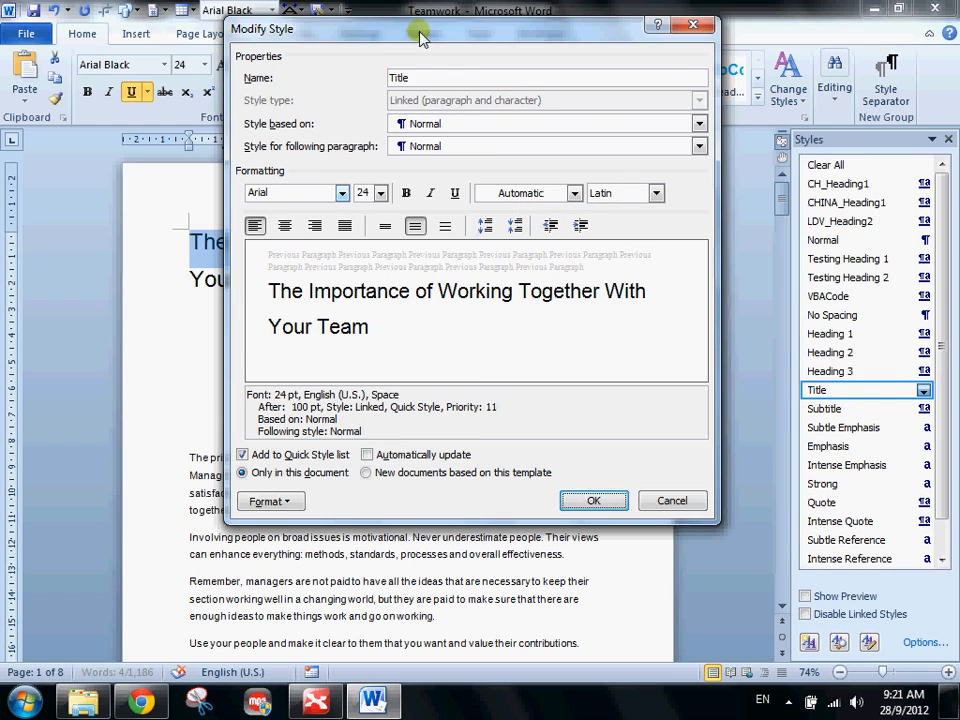
# - Check the title's spacing above the byline in the document and save the Title style changes
pyautogui.moveTo(420, 37); pyautogui.dragTo(810, 79)
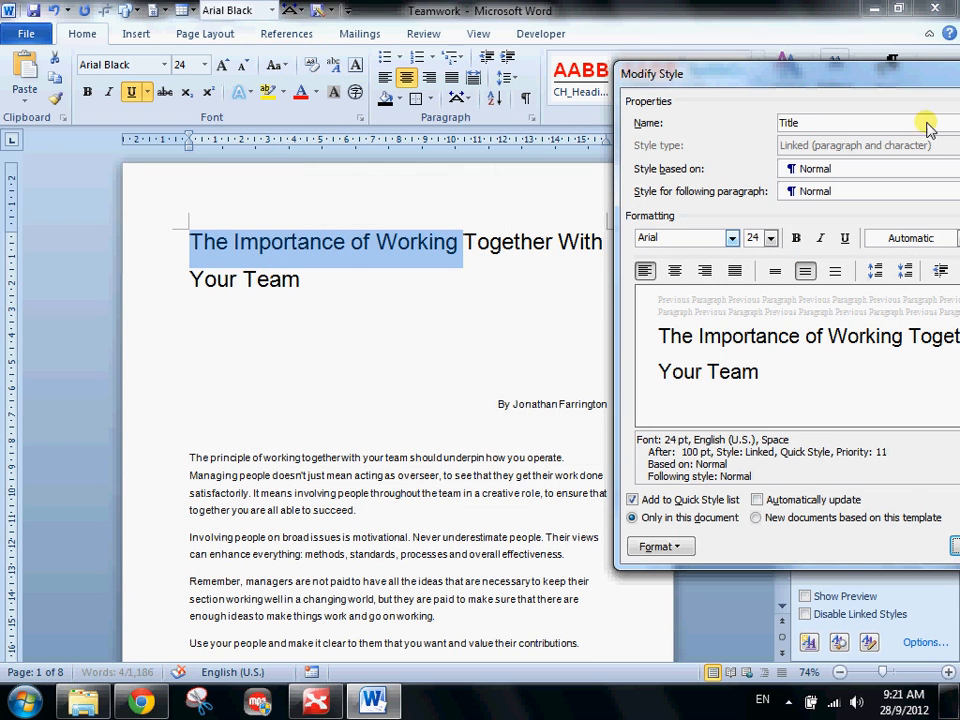
pyautogui.moveTo(880, 76); pyautogui.dragTo(577, 30)
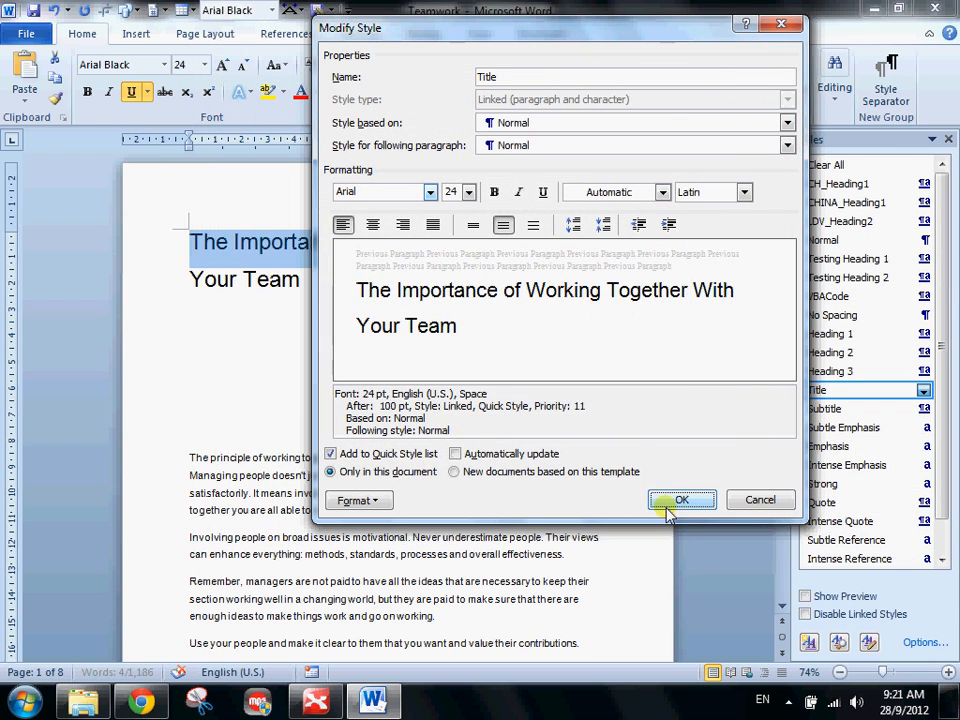
pyautogui.click(680, 508)
pyautogui.click(287, 475)
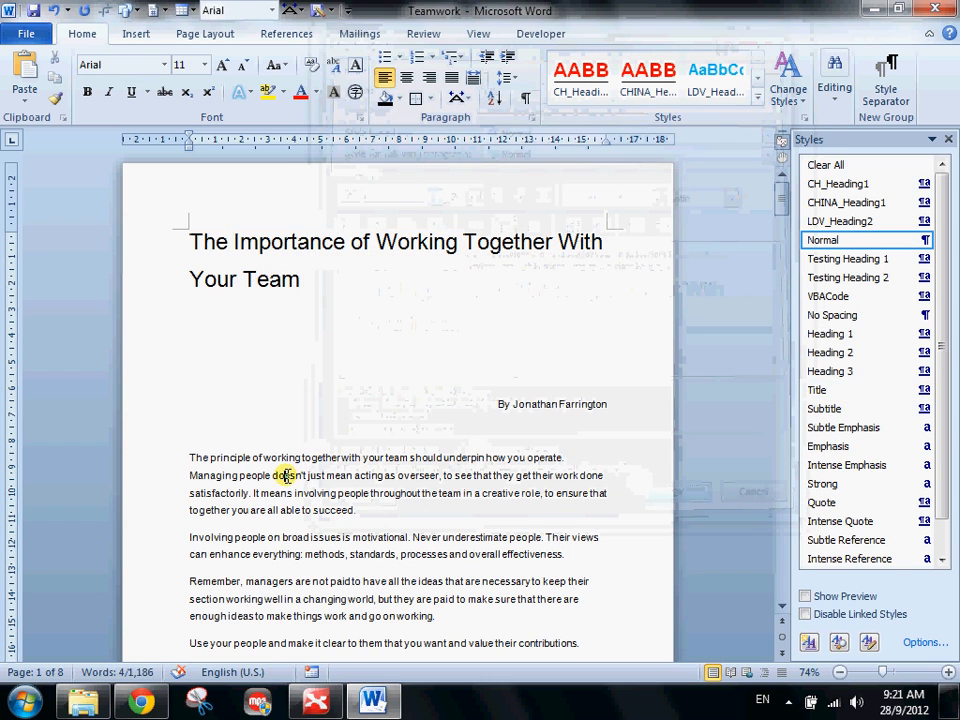
# - Examine the body paragraphs below the byline on the first page at a larger zoom
pyautogui.scroll(-1, 190, 415)
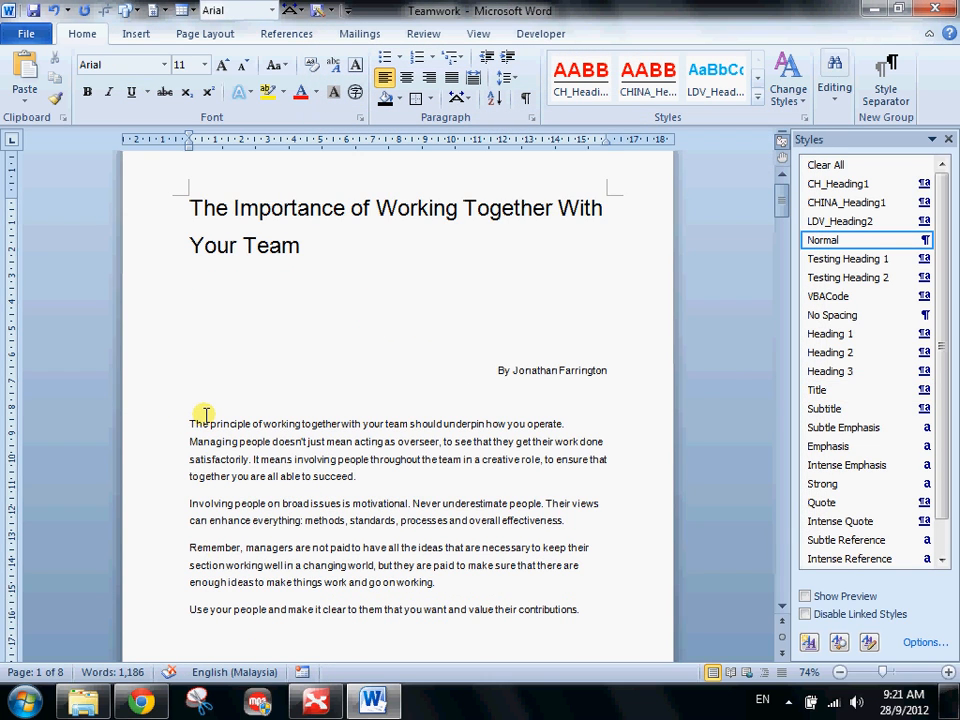
pyautogui.scroll(-1, 205, 414)
pyautogui.scroll(-2, 200, 413)
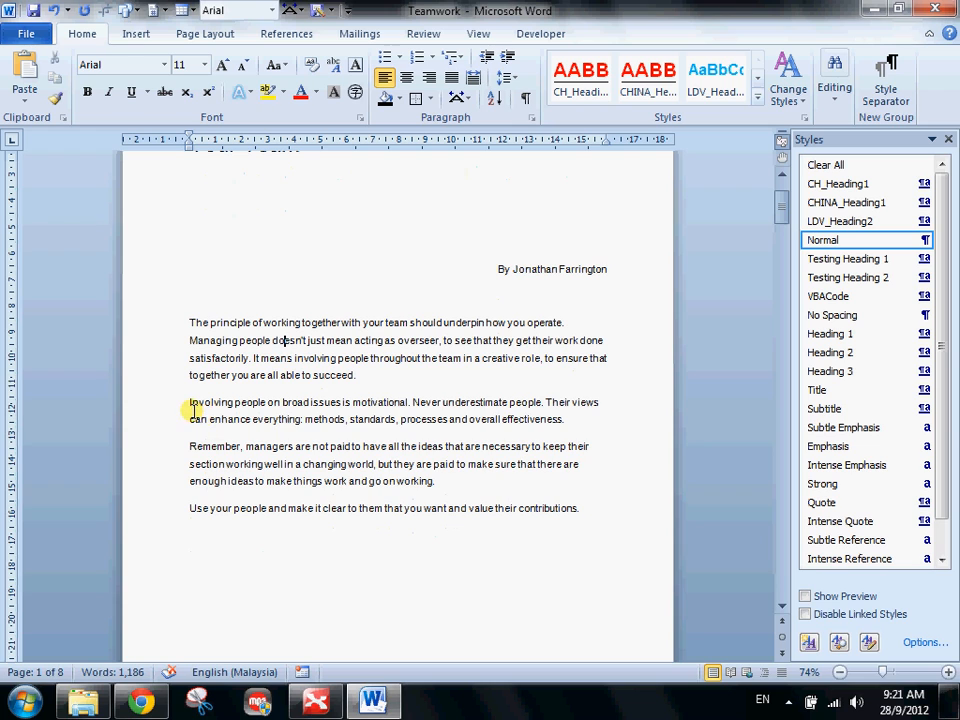
pyautogui.scroll(2, 192, 408)
pyautogui.scroll(-1, 190, 406)
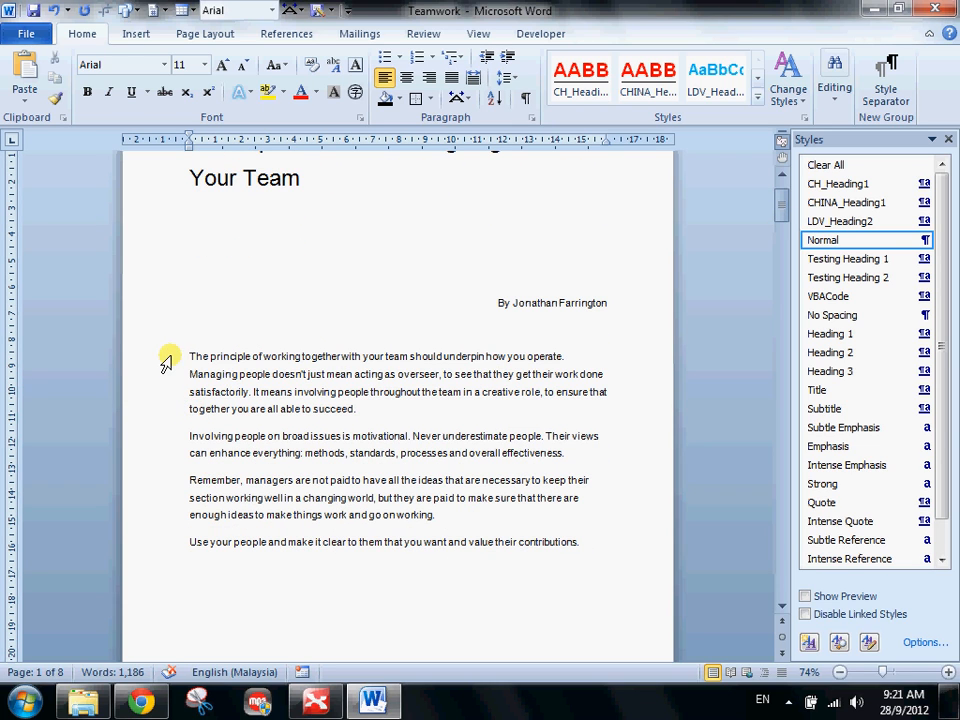
pyautogui.moveTo(165, 362); pyautogui.dragTo(179, 548)
pyautogui.keyDown('ctrl'); pyautogui.scroll(1, 179, 548); pyautogui.keyUp('ctrl')
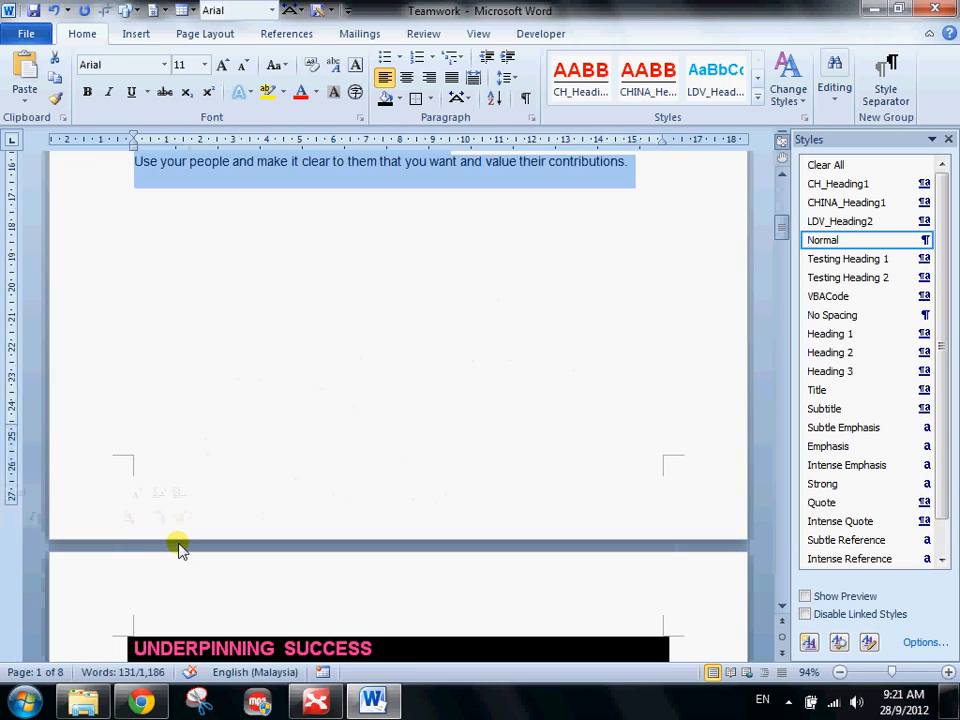
pyautogui.scroll(8, 179, 548)
pyautogui.click(255, 343)
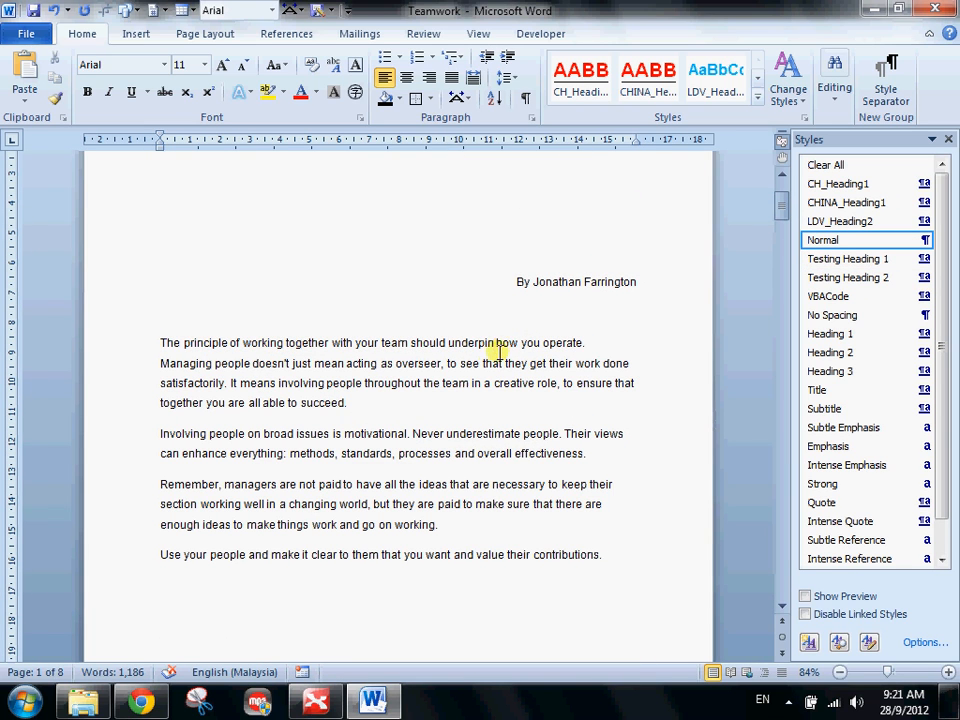
# - Show the formatting marks to examine where the first page's paragraphs end, and hide them again
pyautogui.click(397, 410)
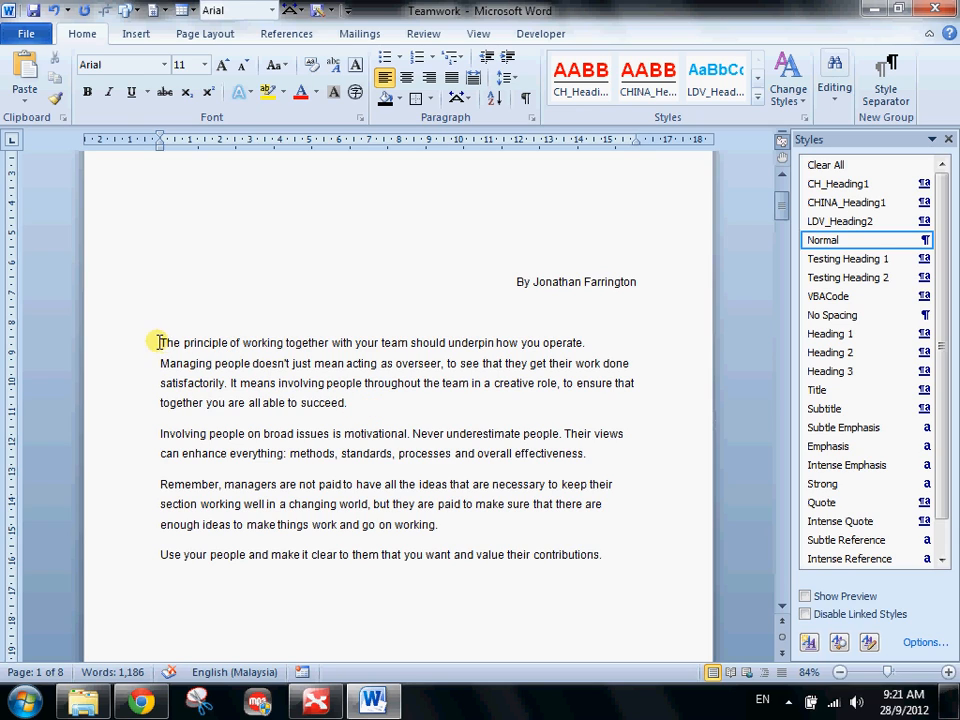
pyautogui.moveTo(157, 342); pyautogui.dragTo(357, 415)
pyautogui.click(357, 415)
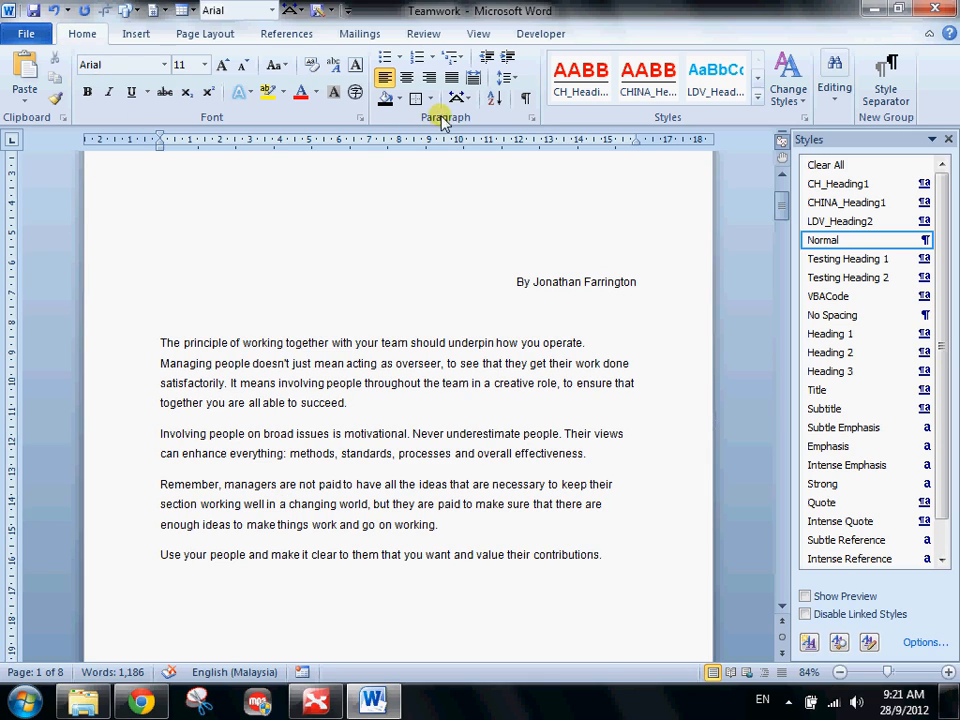
pyautogui.click(526, 100)
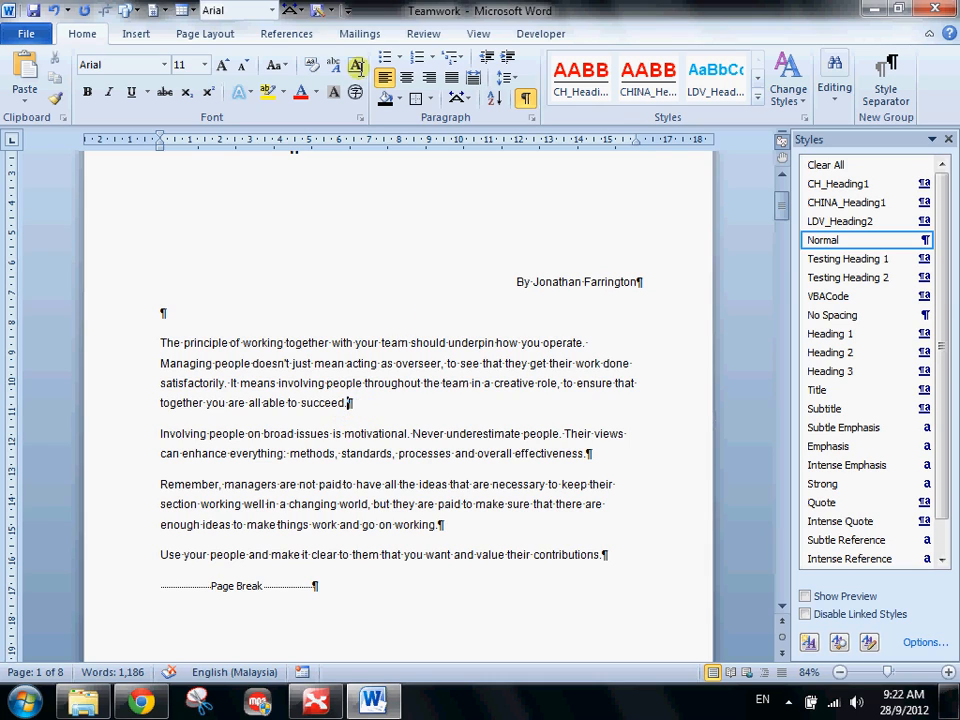
pyautogui.click(527, 107)
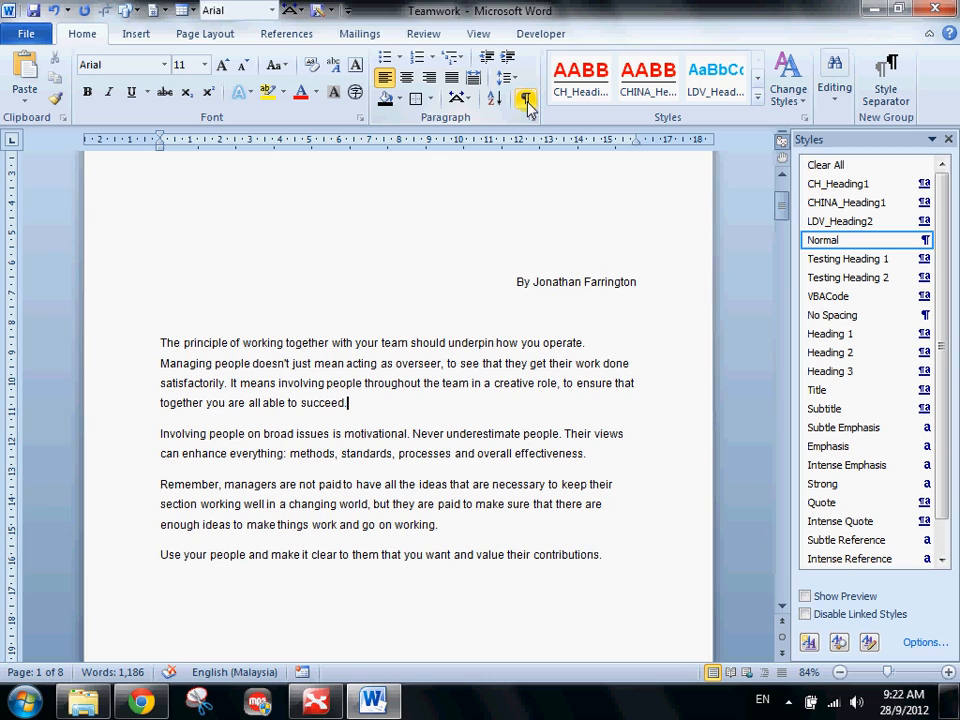
# - Show the formatting marks in the document
pyautogui.click(527, 107)
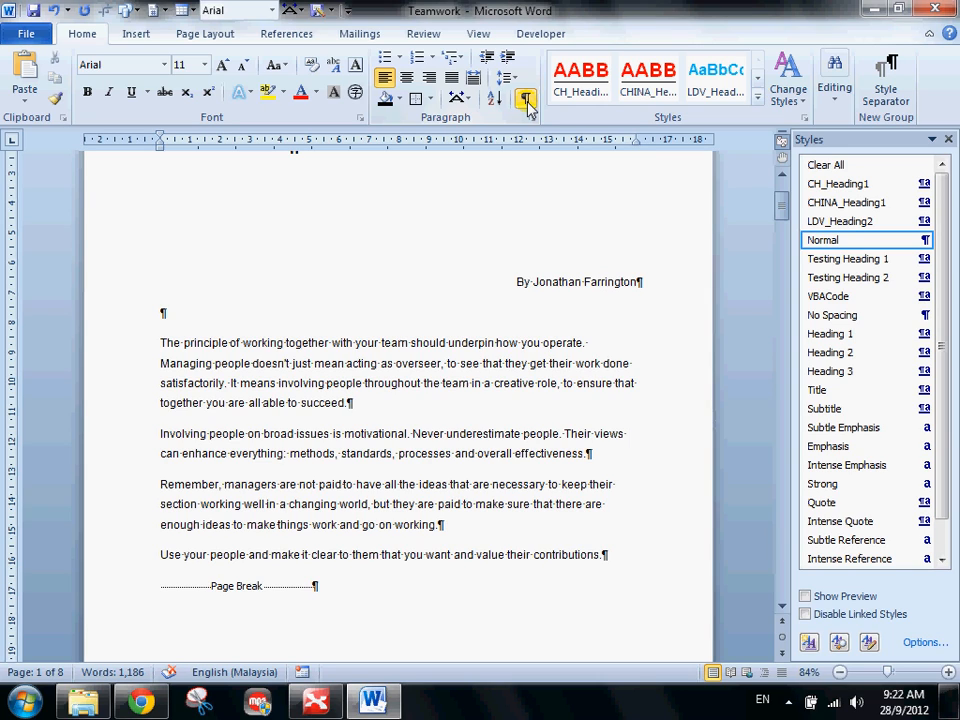
# - Try adding blank paragraphs after the first and third body paragraphs on page 1, and undo both insertions
pyautogui.press('Return')
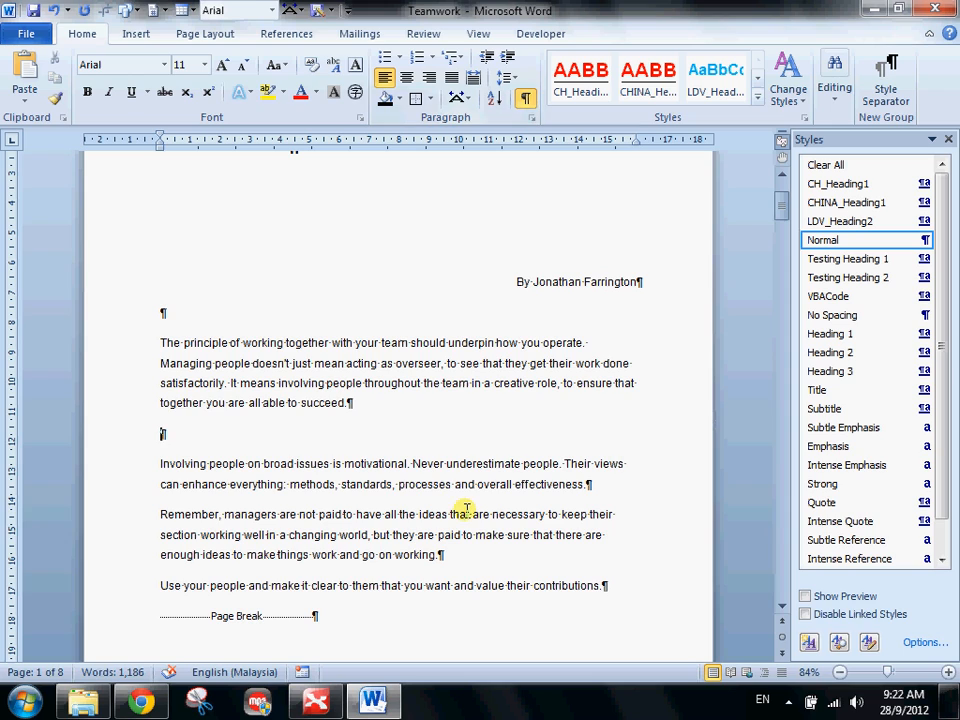
pyautogui.click(480, 562)
pyautogui.press('Return')
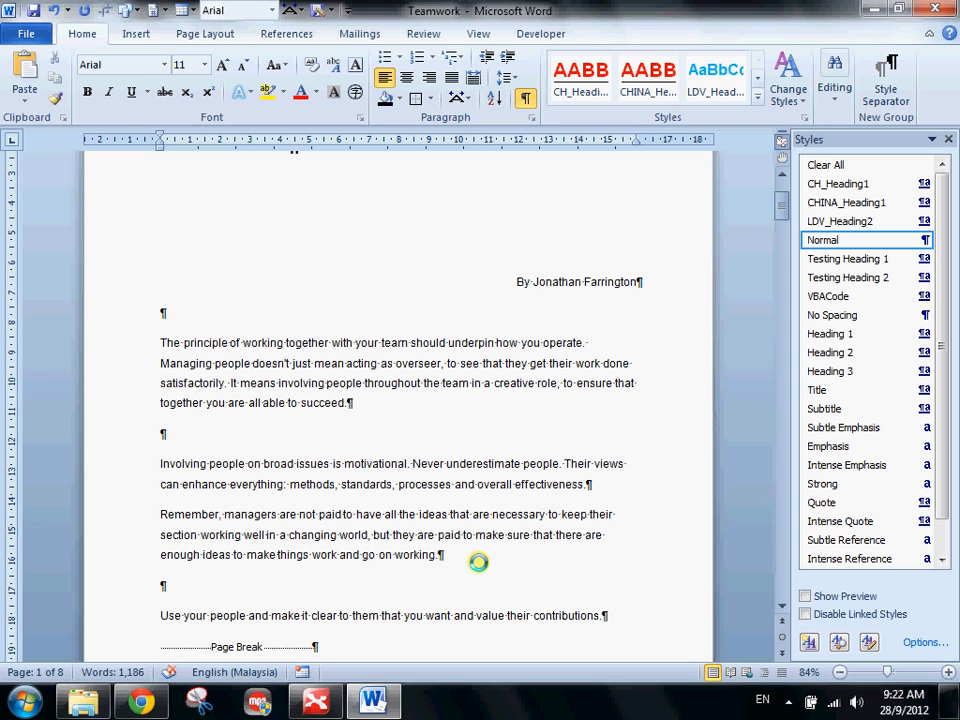
pyautogui.hotkey('ctrl', 'z')
pyautogui.hotkey('ctrl', 'z')
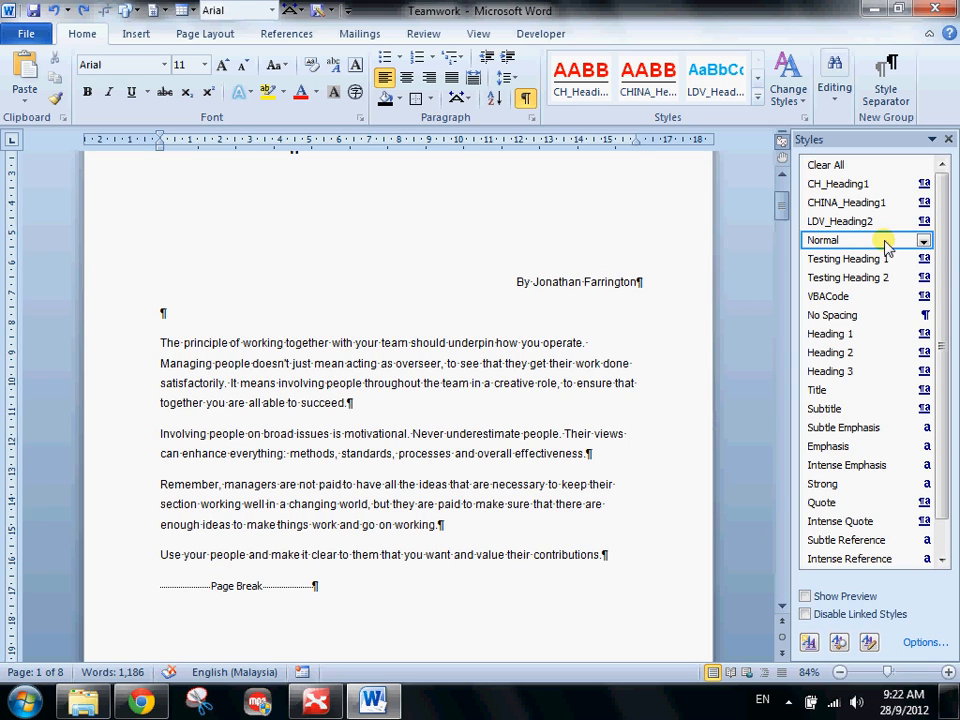
# - Modify the Normal style's paragraph format by setting the spacing after to 30 pt
pyautogui.click(925, 240)
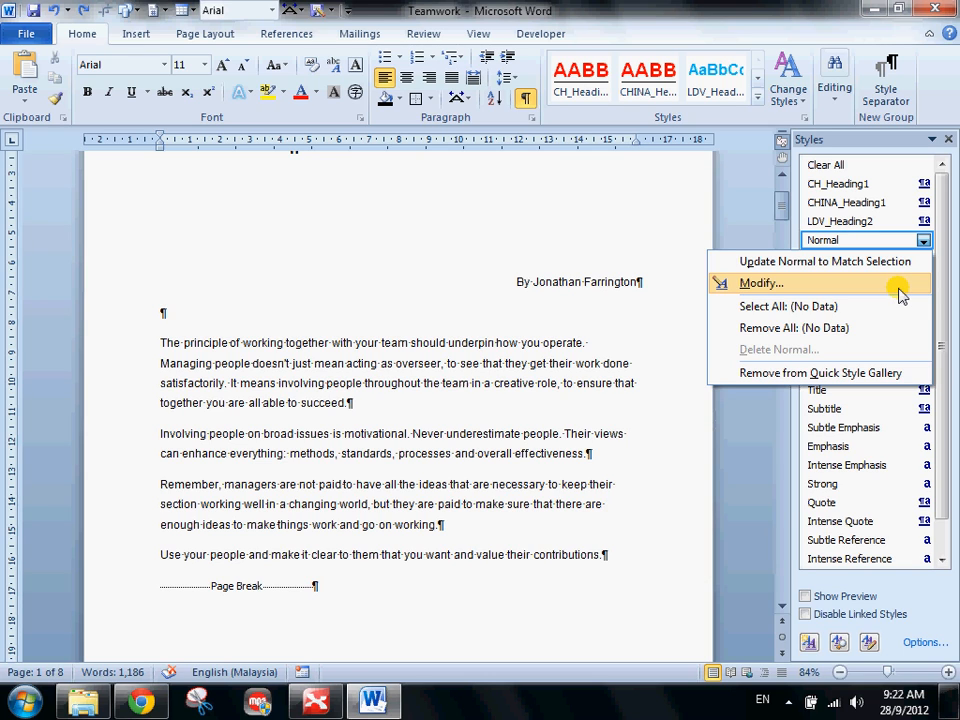
pyautogui.click(899, 287)
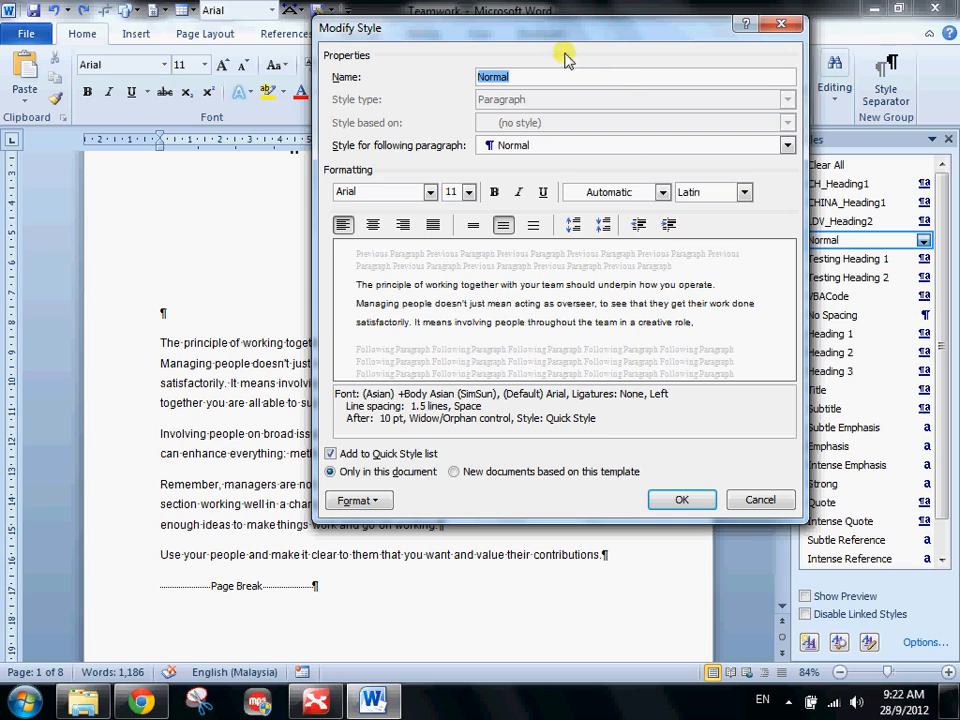
pyautogui.click(358, 500)
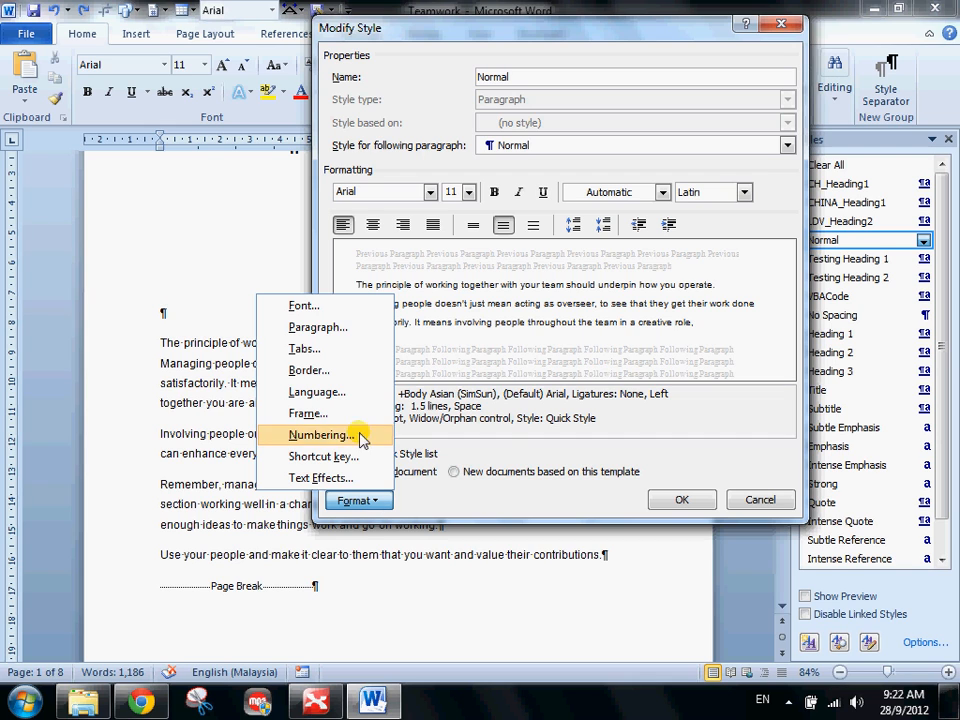
pyautogui.click(352, 328)
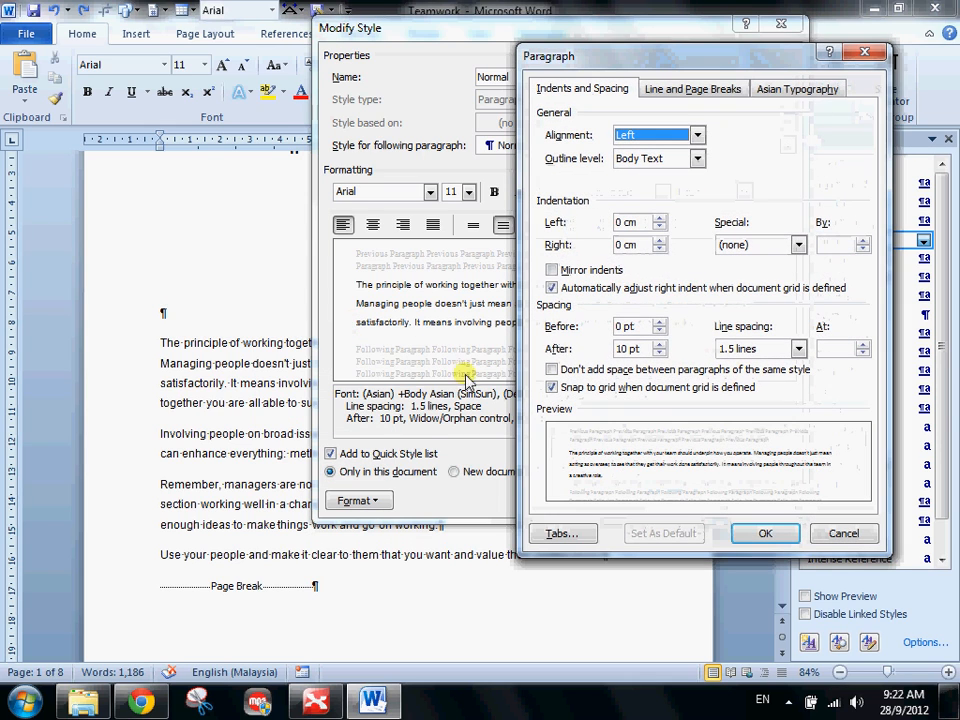
pyautogui.doubleClick(626, 349)
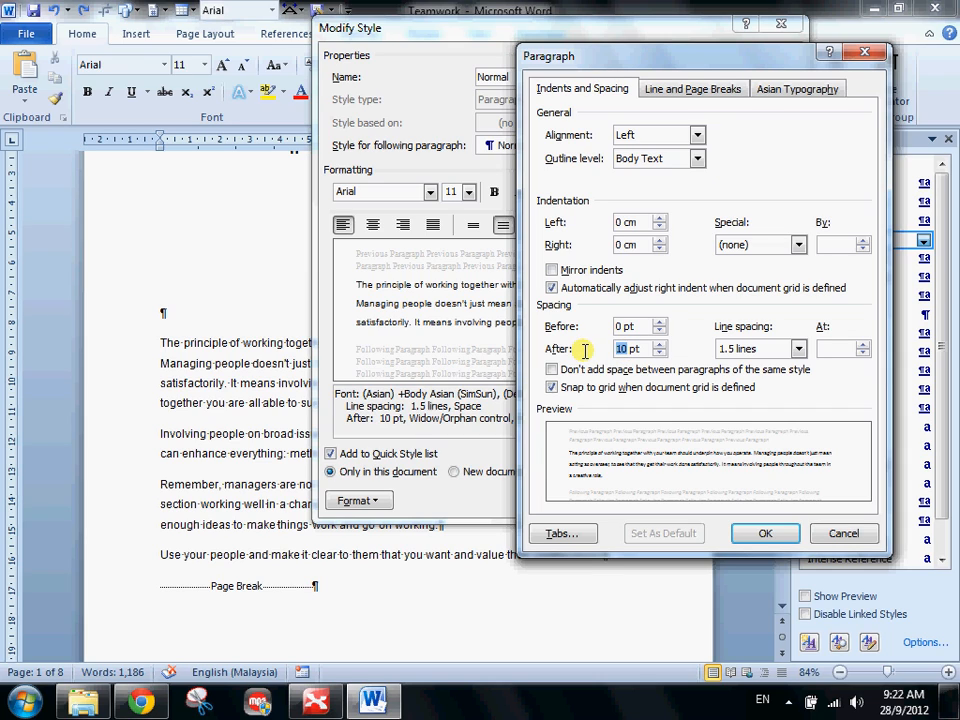
pyautogui.write('30')
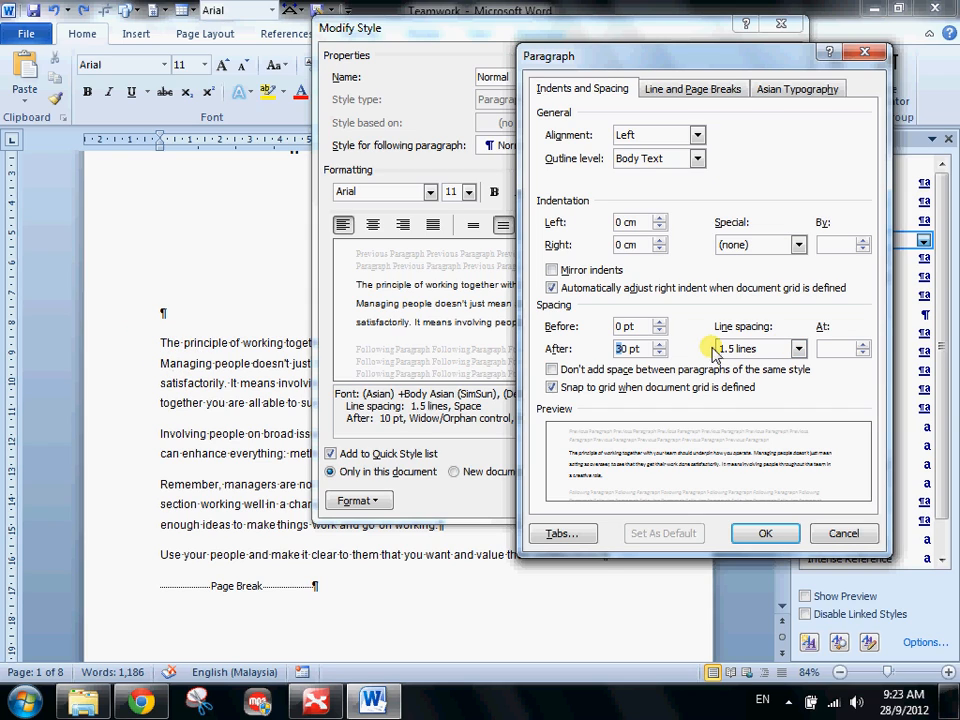
# - Try Double line spacing for the Normal style and return it to 1.5 lines
pyautogui.click(778, 350)
pyautogui.click(765, 390)
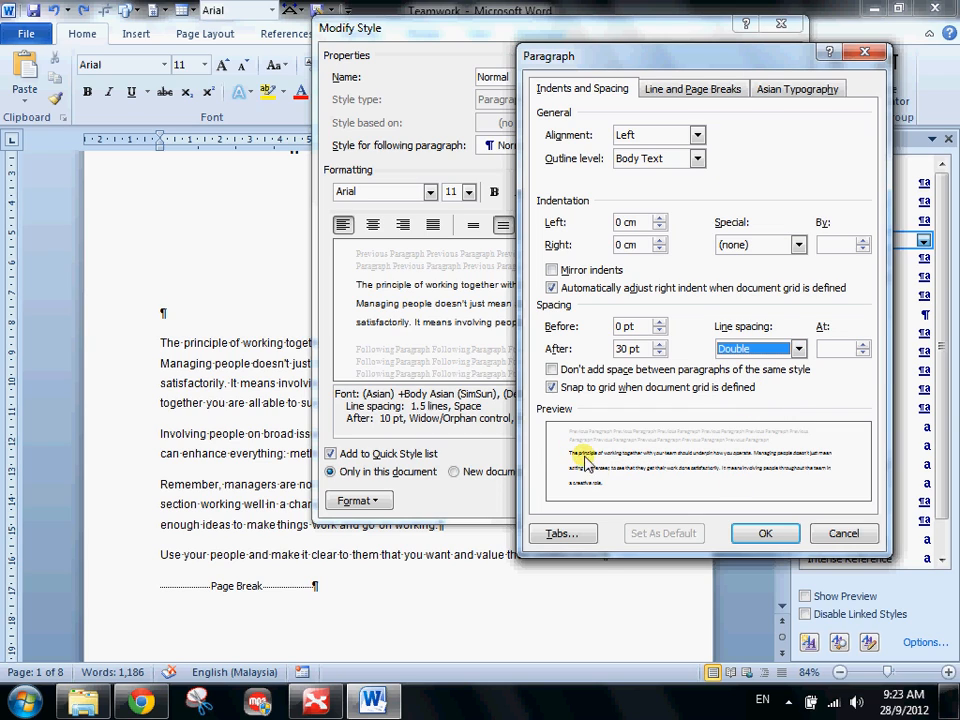
pyautogui.click(778, 349)
pyautogui.click(774, 380)
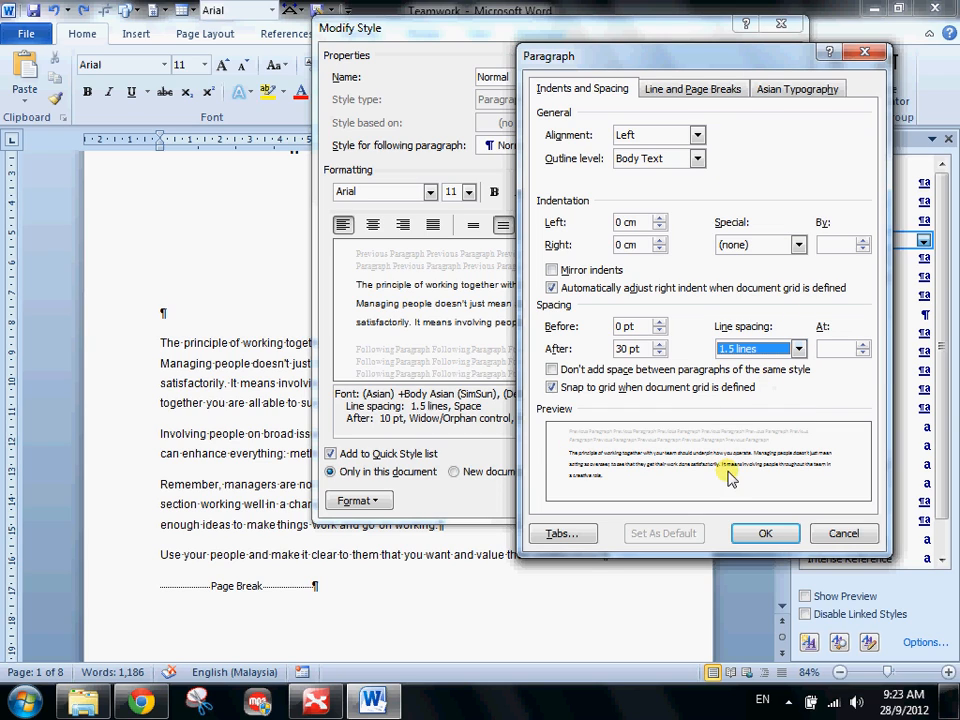
# - Save the Normal style changes and check the spacing between body paragraphs through the Setting Goals section
pyautogui.click(766, 534)
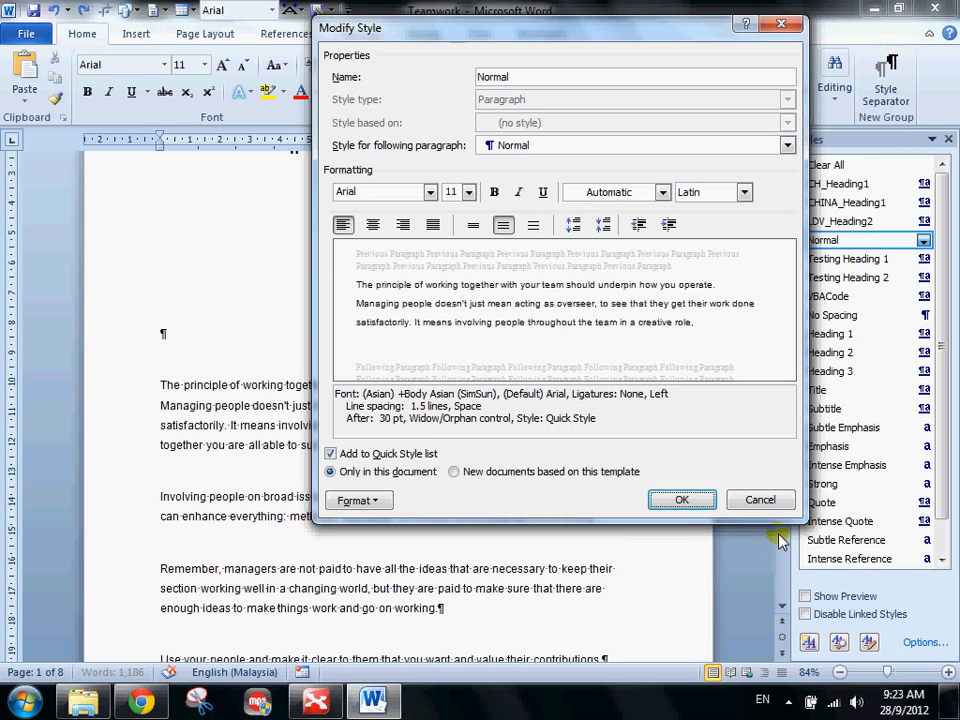
pyautogui.click(682, 500)
pyautogui.scroll(-4, 339, 486)
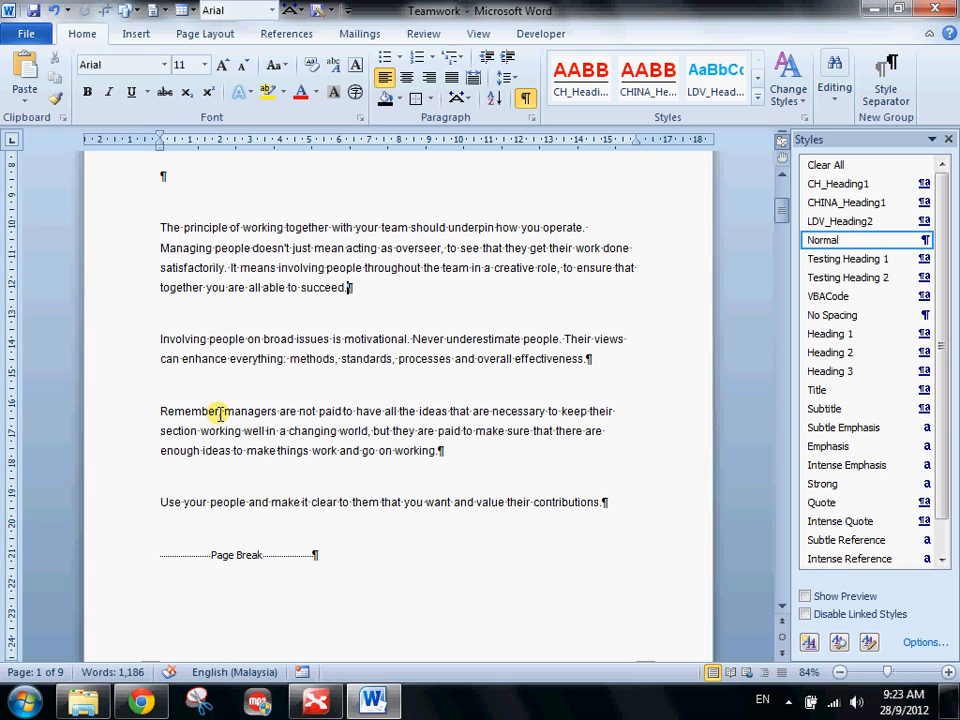
pyautogui.scroll(-3, 223, 540)
pyautogui.scroll(-9, 223, 540)
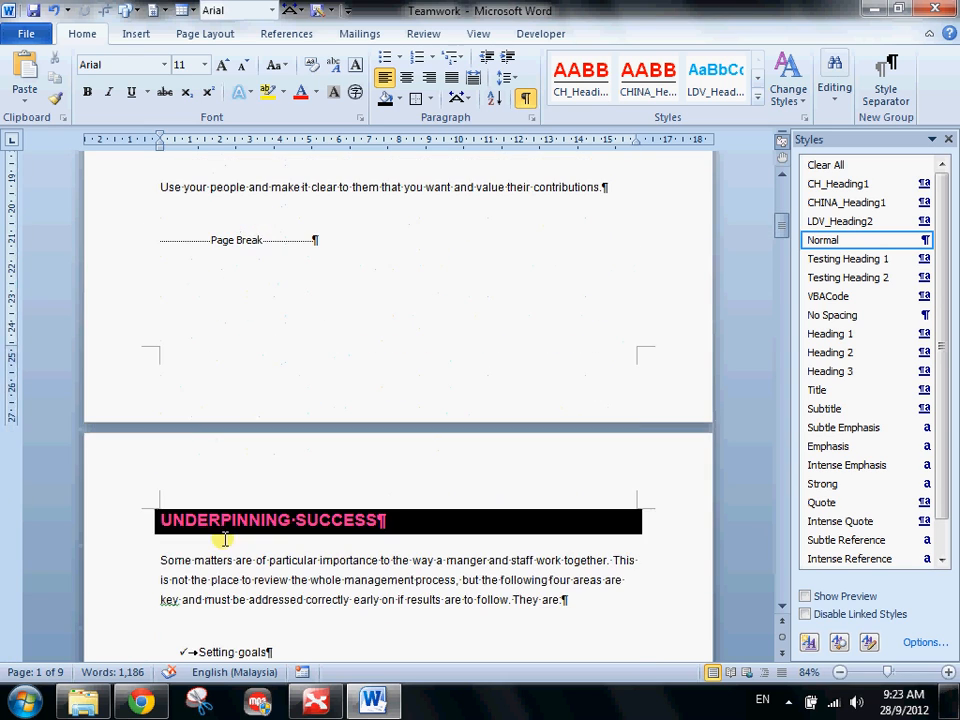
pyautogui.scroll(-3, 200, 495)
pyautogui.scroll(-4, 200, 495)
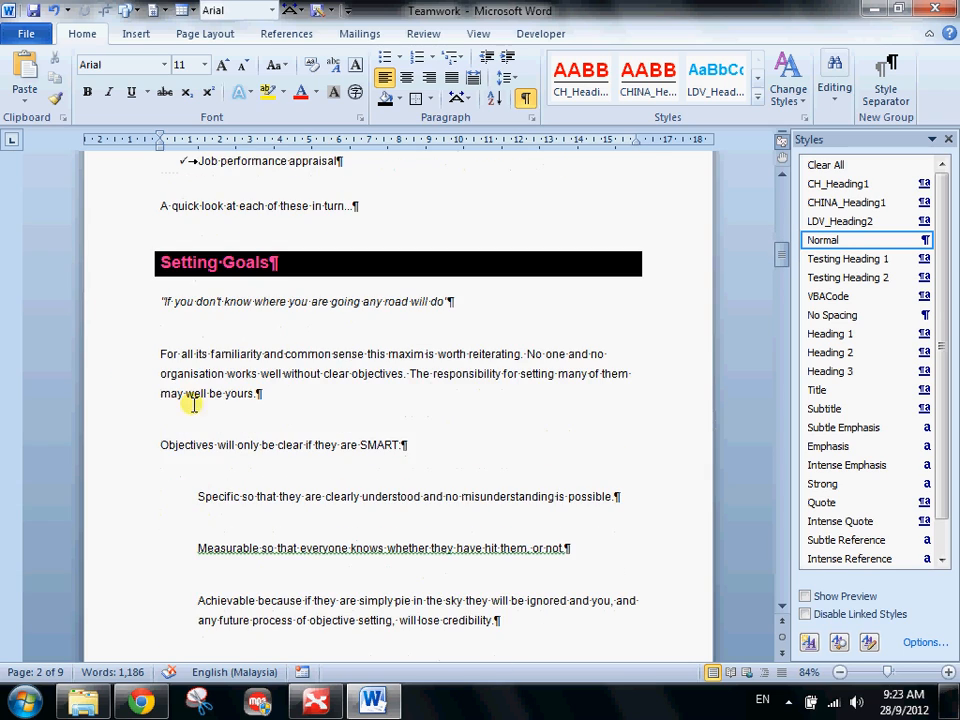
pyautogui.scroll(-2, 171, 420)
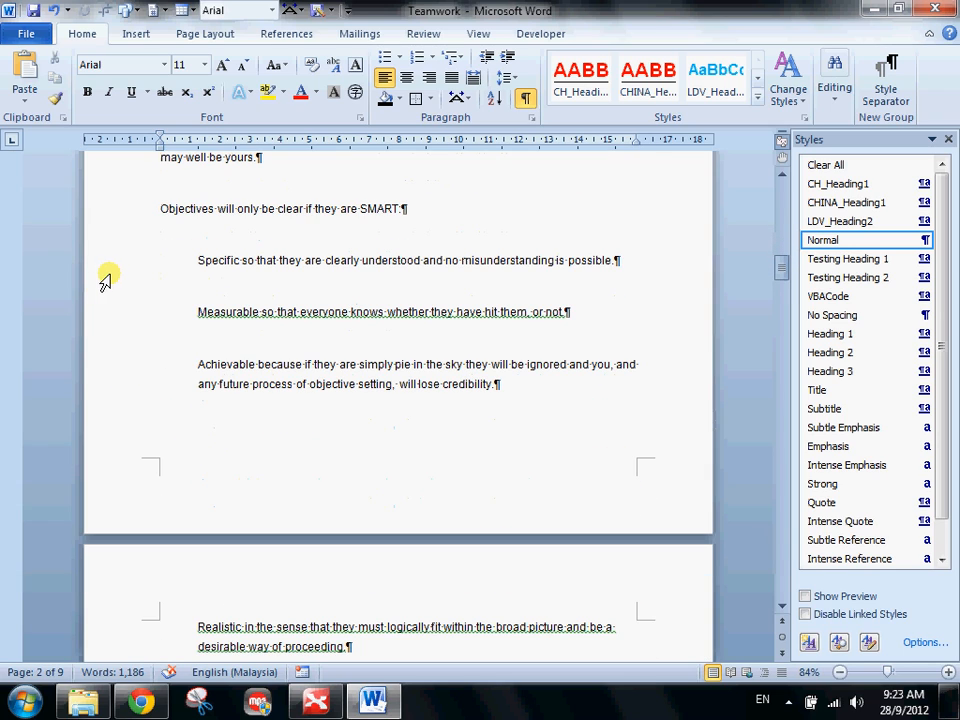
pyautogui.scroll(-7, 110, 300)
pyautogui.scroll(8, 120, 320)
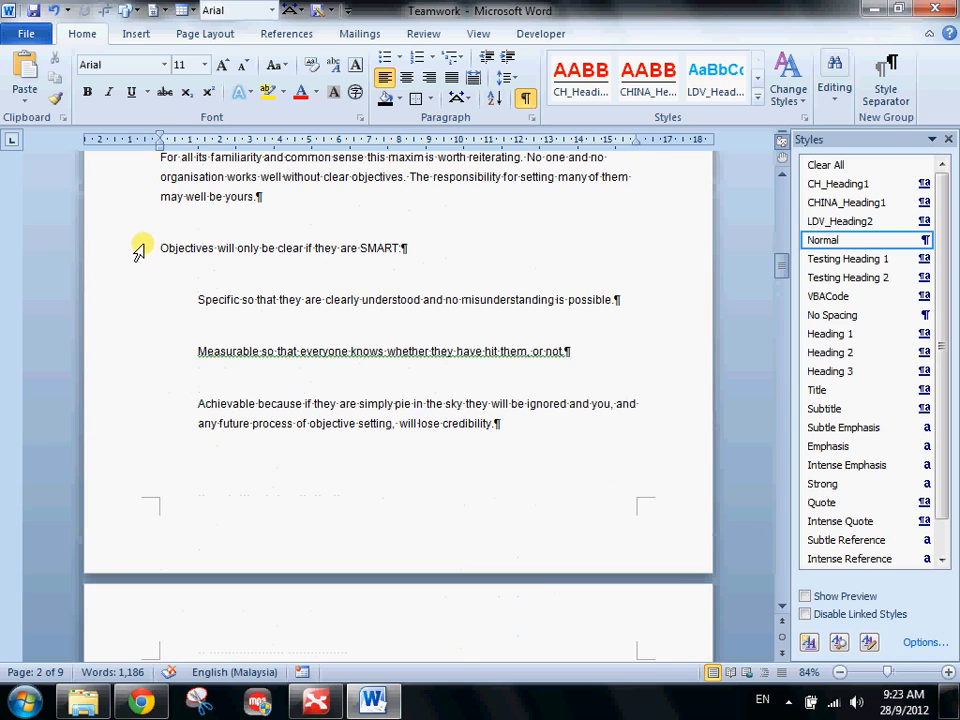
# - Insert a page break before the "Setting Goals" heading so the section starts on a new page
pyautogui.click(160, 250)
pyautogui.scroll(4, 193, 357)
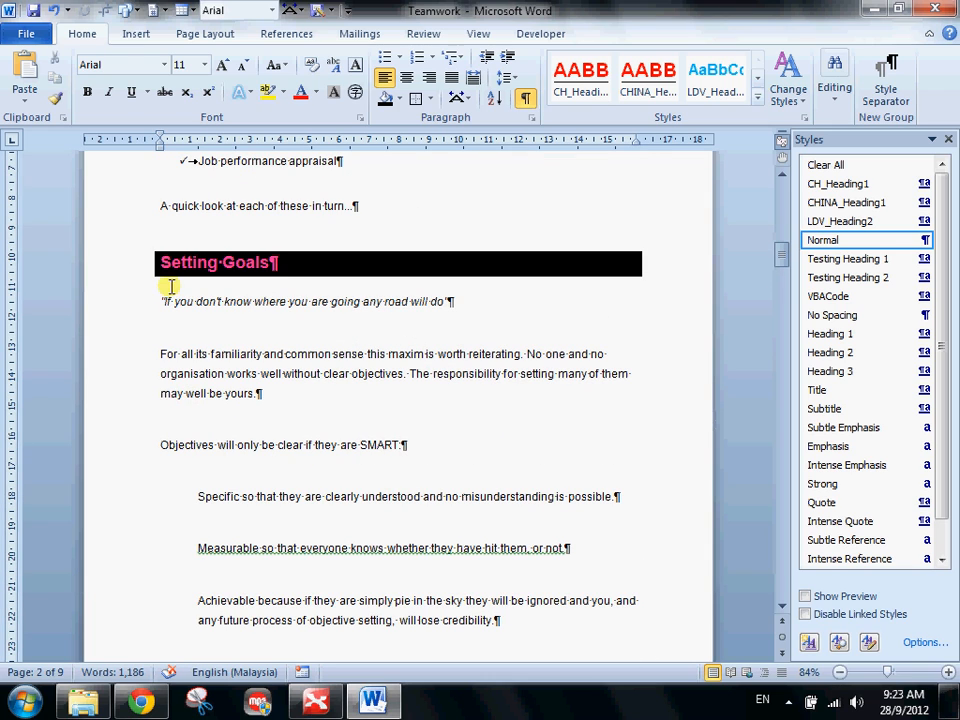
pyautogui.click(163, 248)
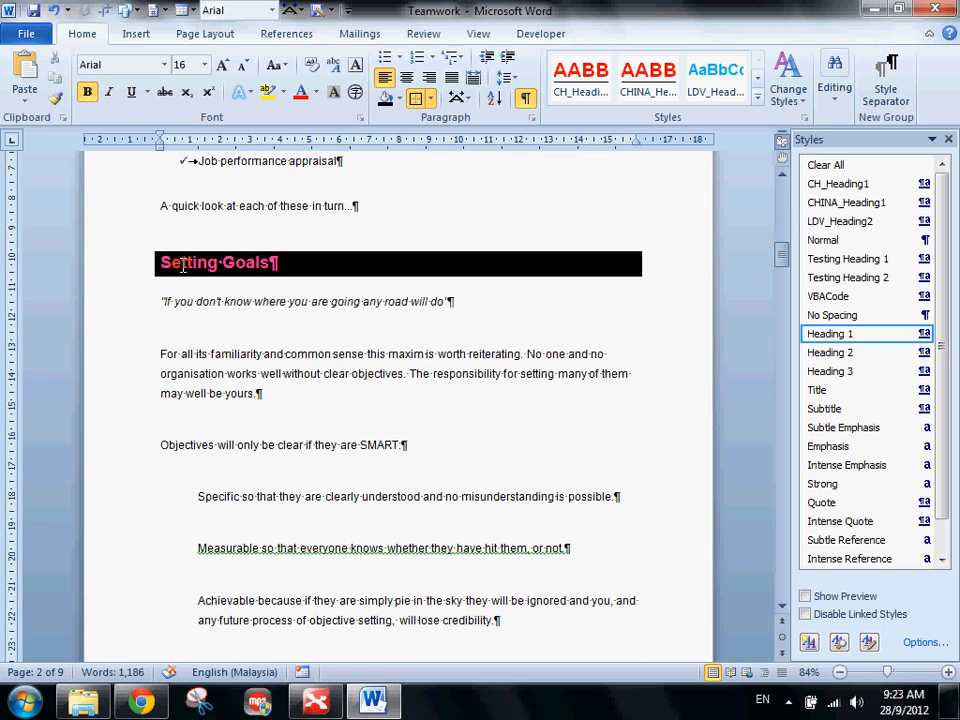
pyautogui.hotkey('ctrl', 'Return')
# - Examine the page layout of all sections at a reduced zoom, and return to the first page's body text at a larger zoom
pyautogui.scroll(-7, 93, 540)
pyautogui.scroll(-3, 93, 540)
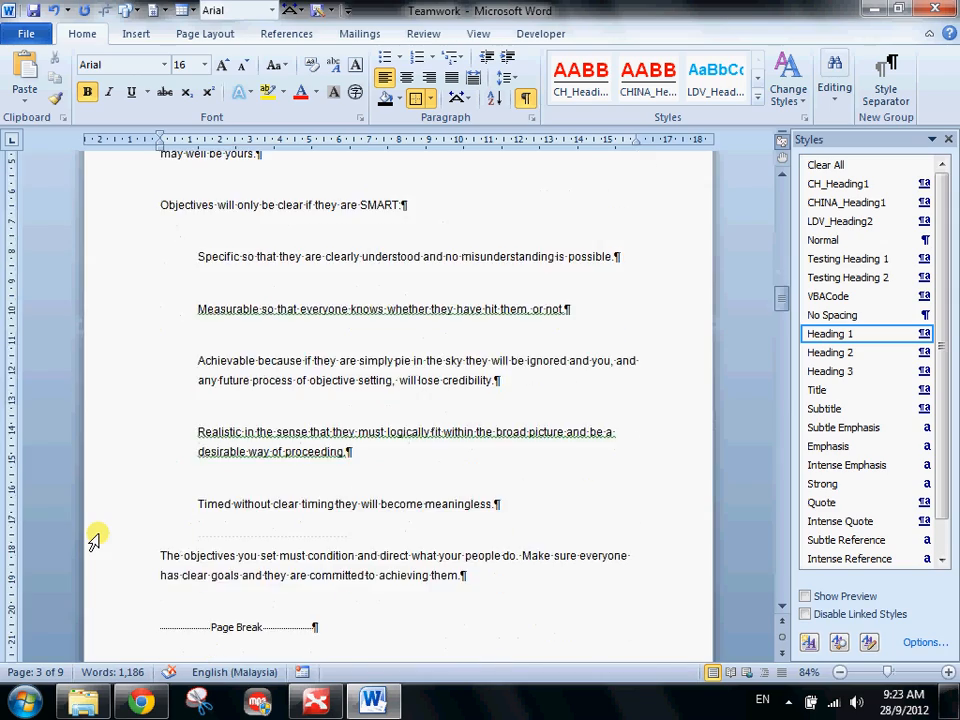
pyautogui.keyDown('ctrl'); pyautogui.scroll(-5, 94, 540); pyautogui.keyUp('ctrl')
pyautogui.scroll(-3, 96, 540)
pyautogui.scroll(-10, 102, 542)
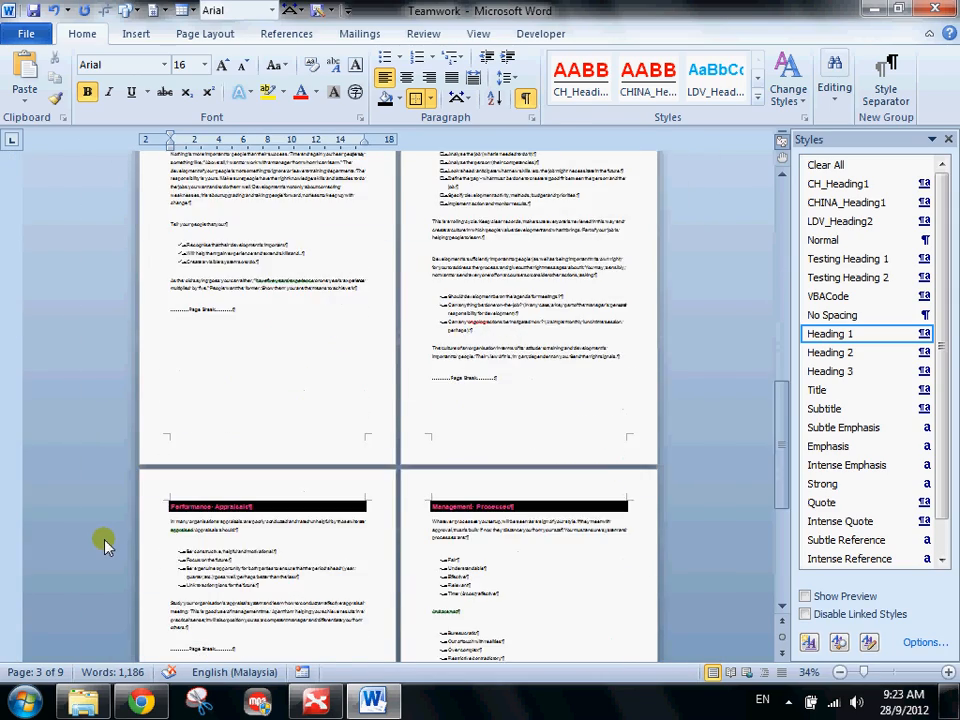
pyautogui.click(259, 476)
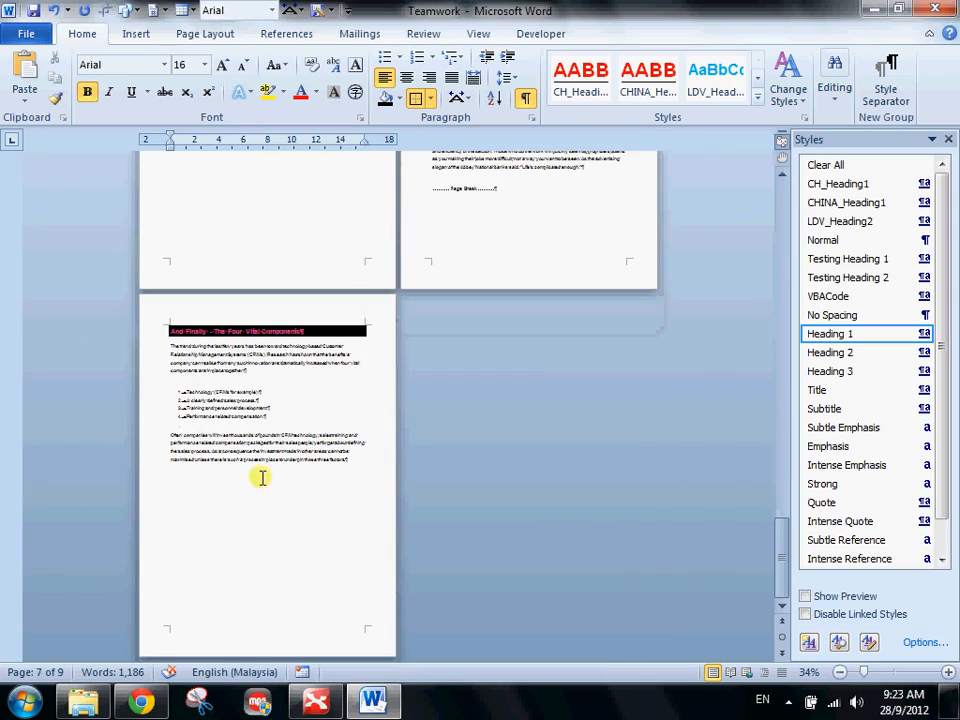
pyautogui.scroll(8, 244, 476)
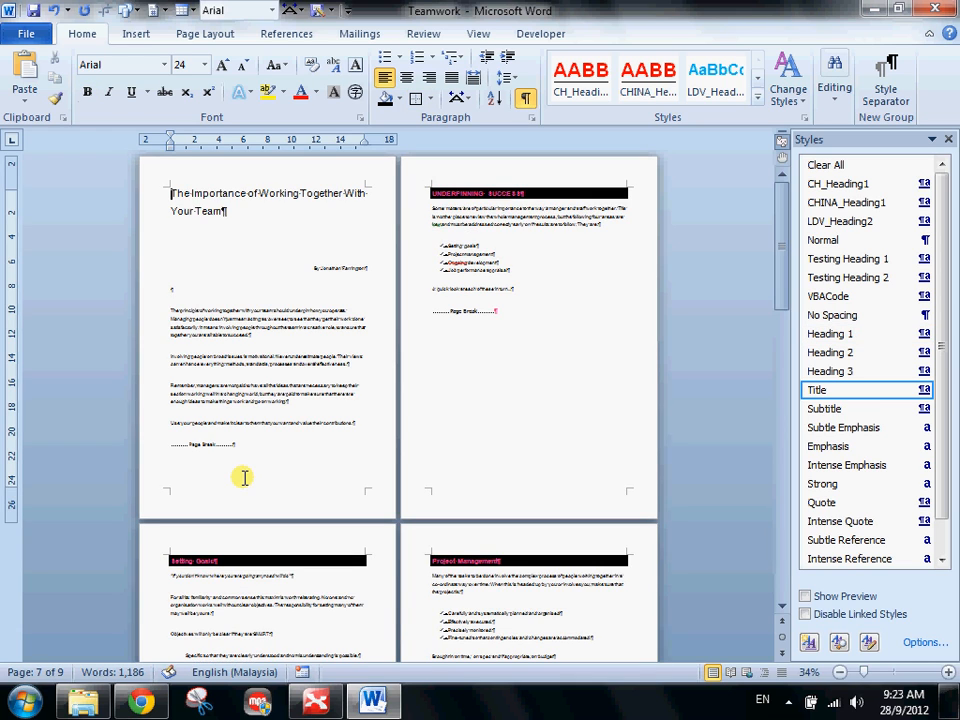
pyautogui.scroll(5, 244, 476)
pyautogui.scroll(-12, 244, 477)
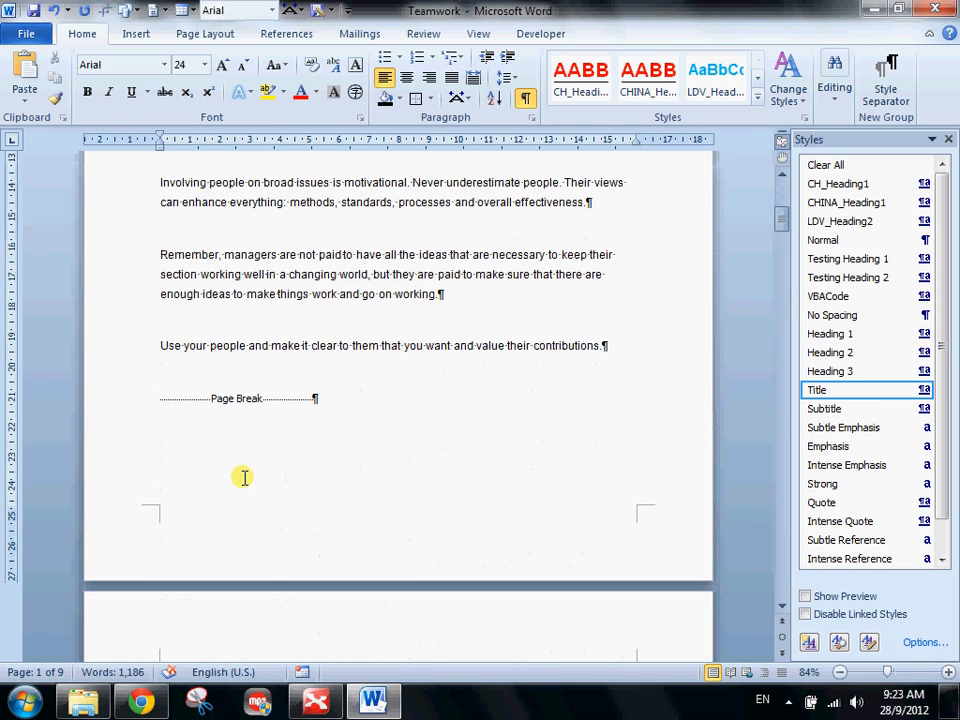
# - Insert a page break after the last paragraph of the document and hide the paragraph marks and formatting symbols
pyautogui.scroll(3, 242, 476)
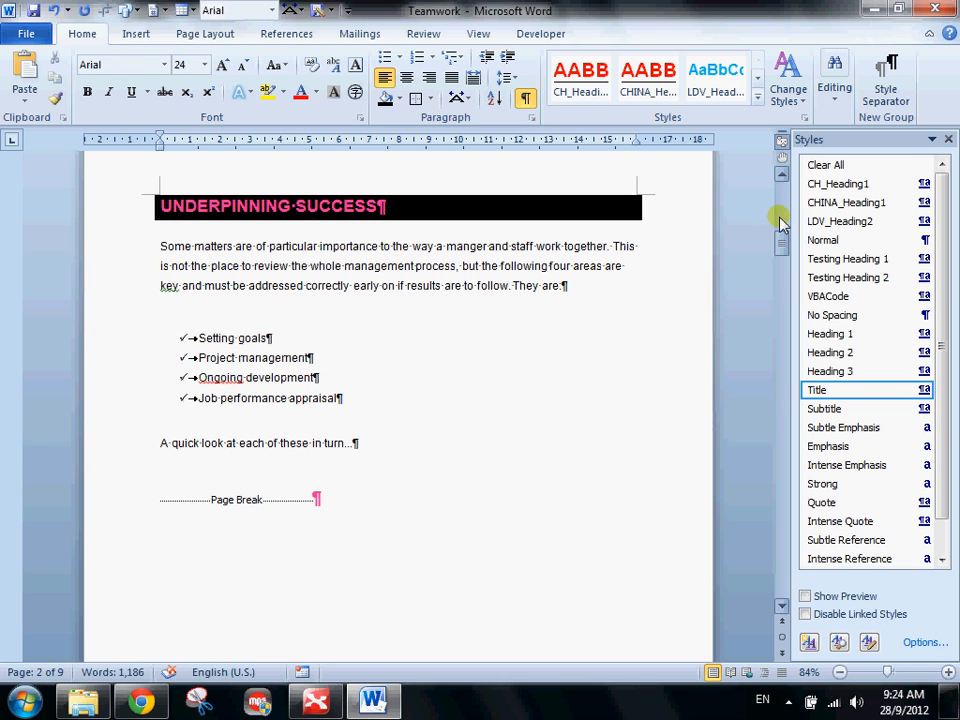
pyautogui.moveTo(781, 240); pyautogui.dragTo(803, 600)
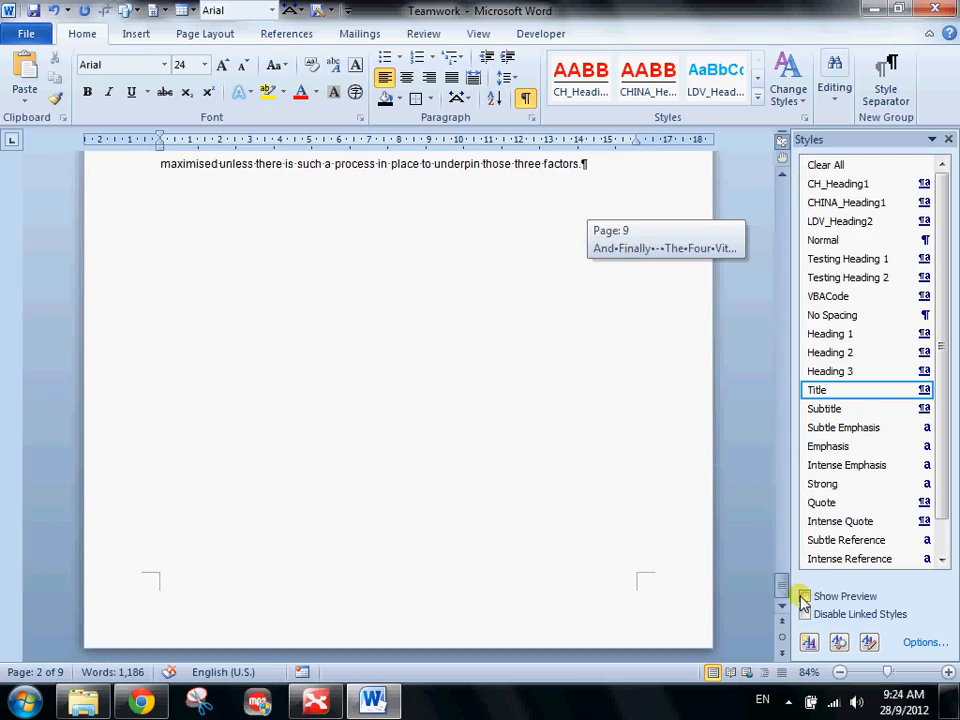
pyautogui.click(604, 186)
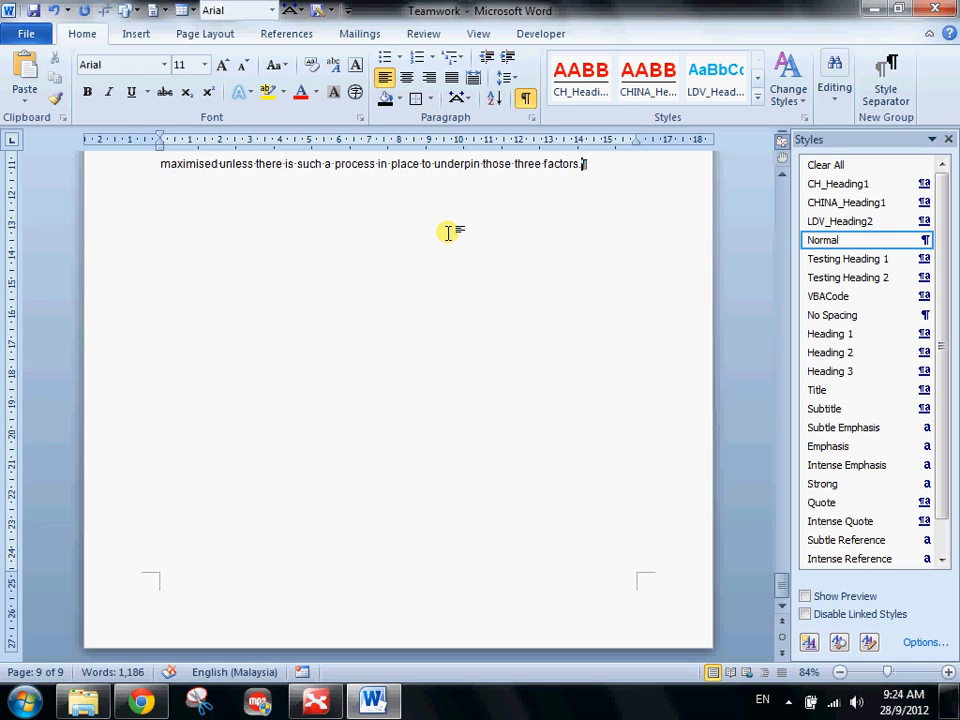
pyautogui.hotkey('ctrl', 'Return')
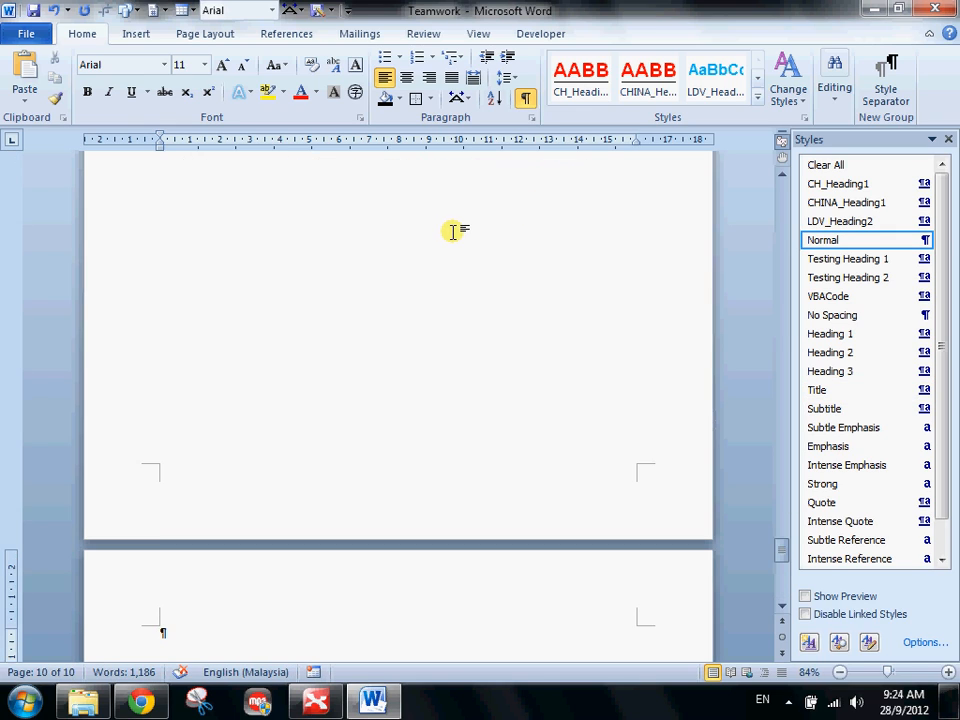
pyautogui.scroll(2, 216, 277)
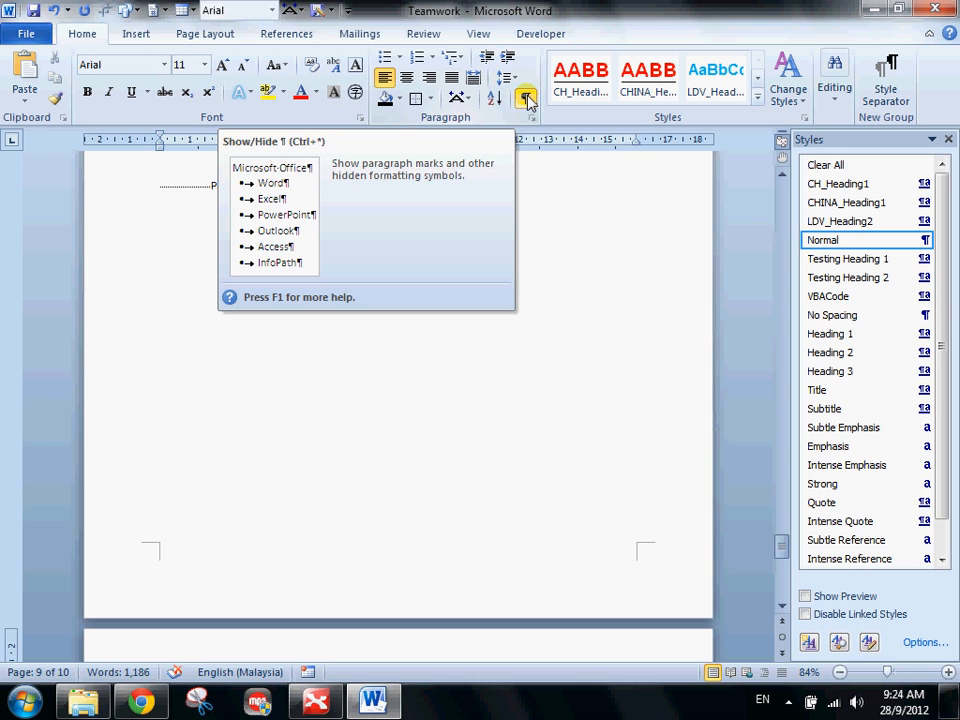
pyautogui.click(525, 99)
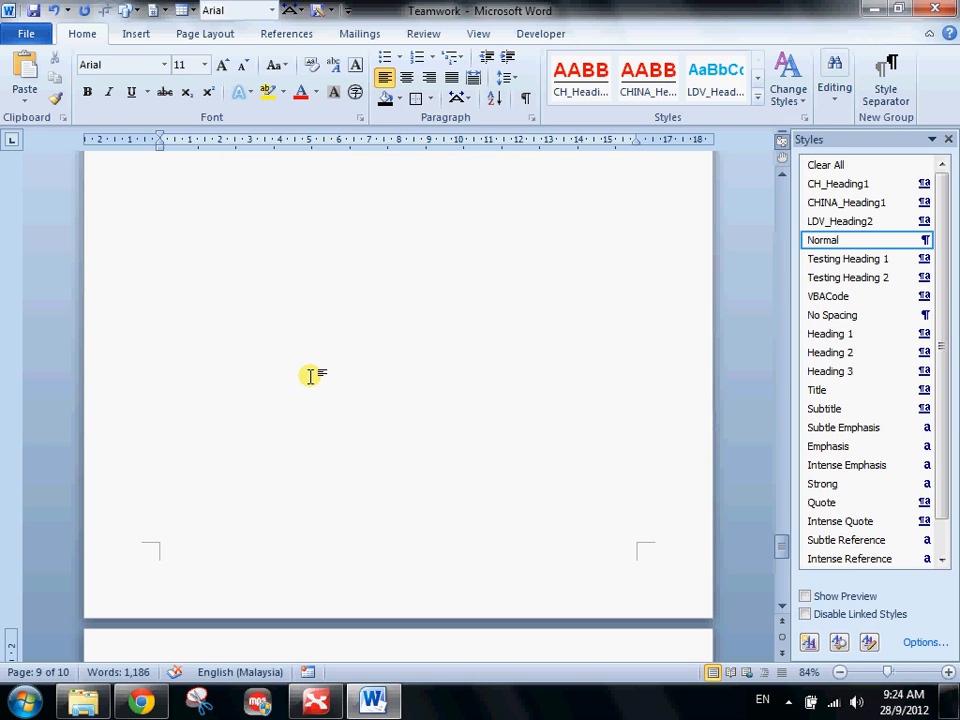
# - Enter "Survey Form" as the first line of the new last page and leave a blank line beneath it
pyautogui.scroll(10, 312, 376)
pyautogui.keyDown('ctrl'); pyautogui.scroll(-1, 312, 376); pyautogui.keyUp('ctrl')
pyautogui.scroll(-8, 309, 371)
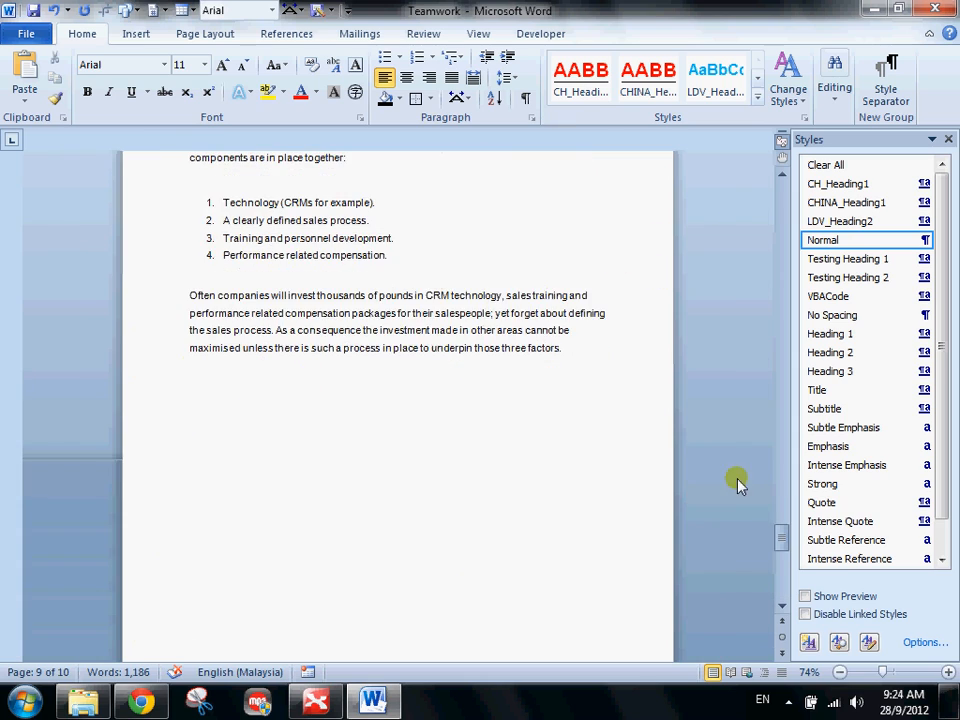
pyautogui.click(214, 329)
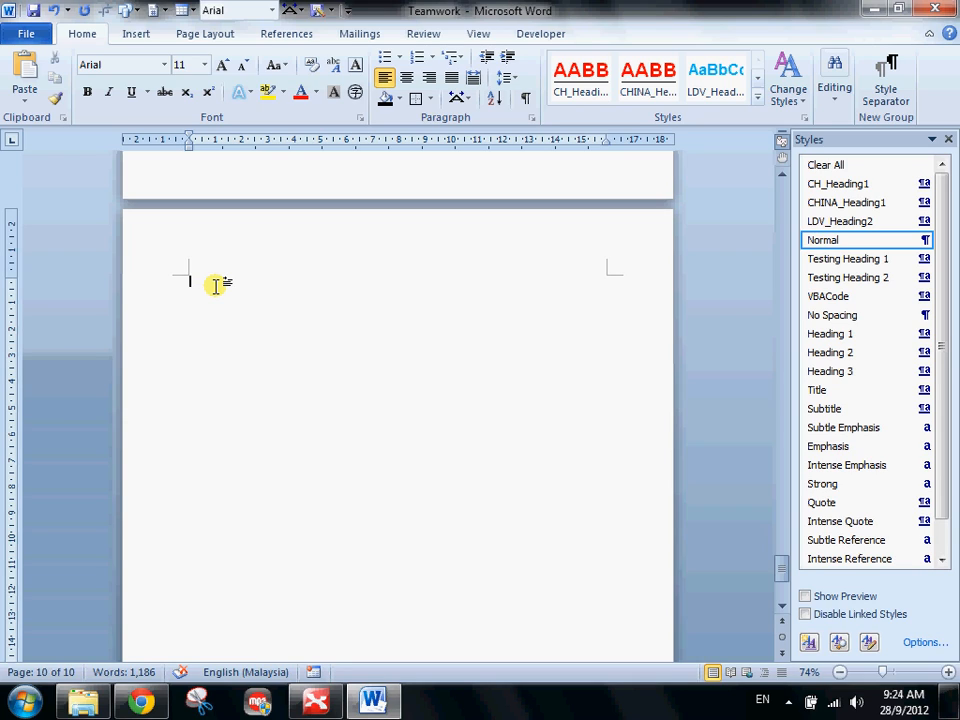
pyautogui.write('Survey Form')
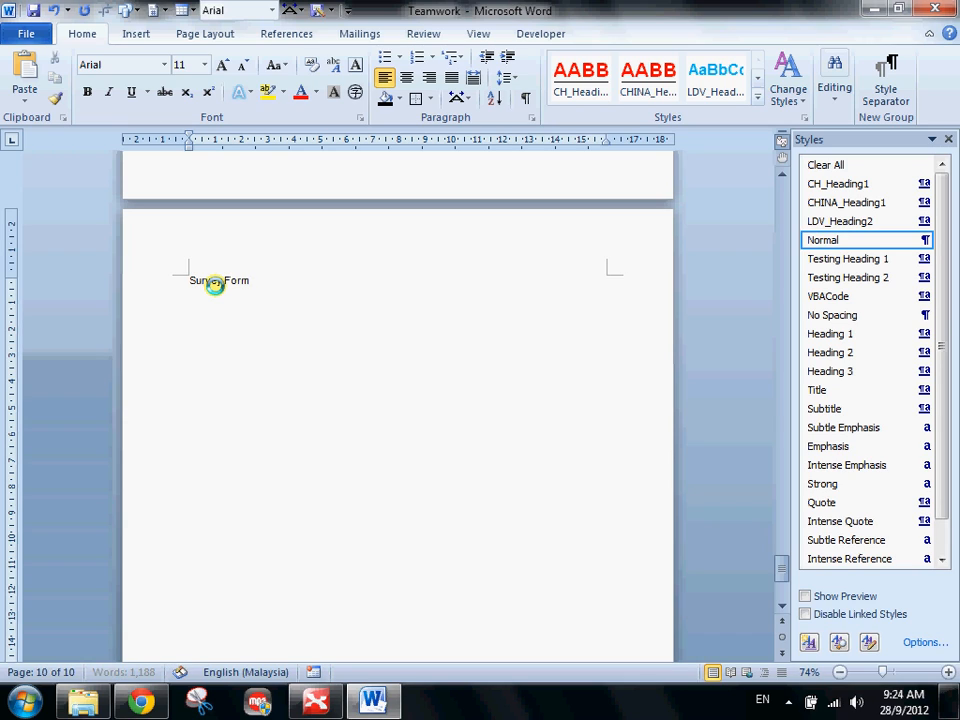
pyautogui.press('Return')
pyautogui.press('Return')
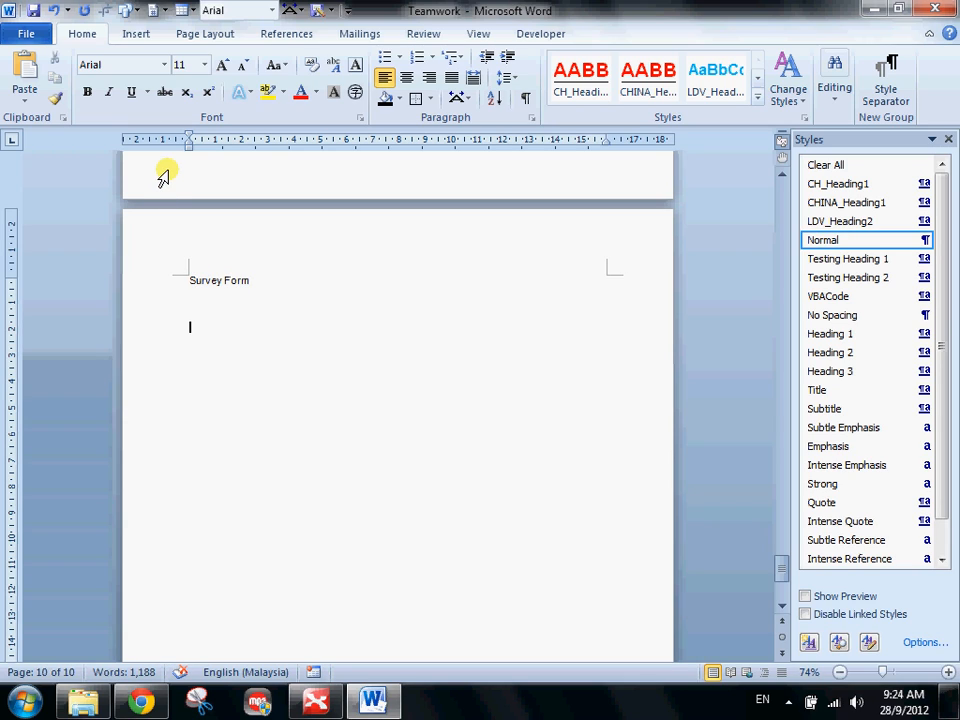
# - Add the questions "Do you like this article?" and "How would you rate this article?" on separate lines with blank space between them
pyautogui.write('Do you like')
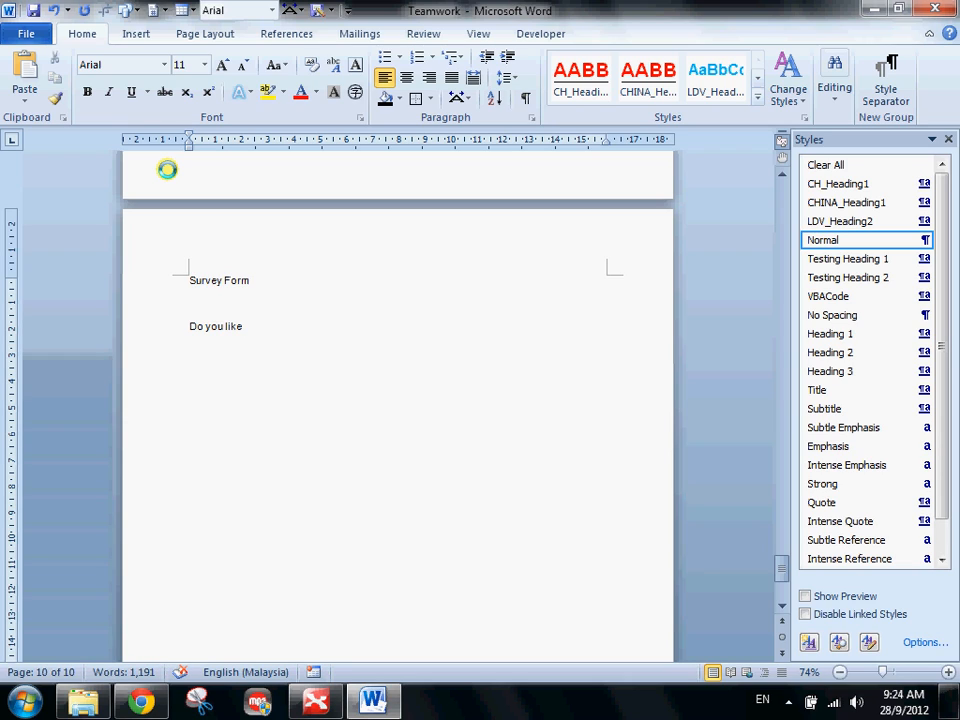
pyautogui.write(' this article? ')
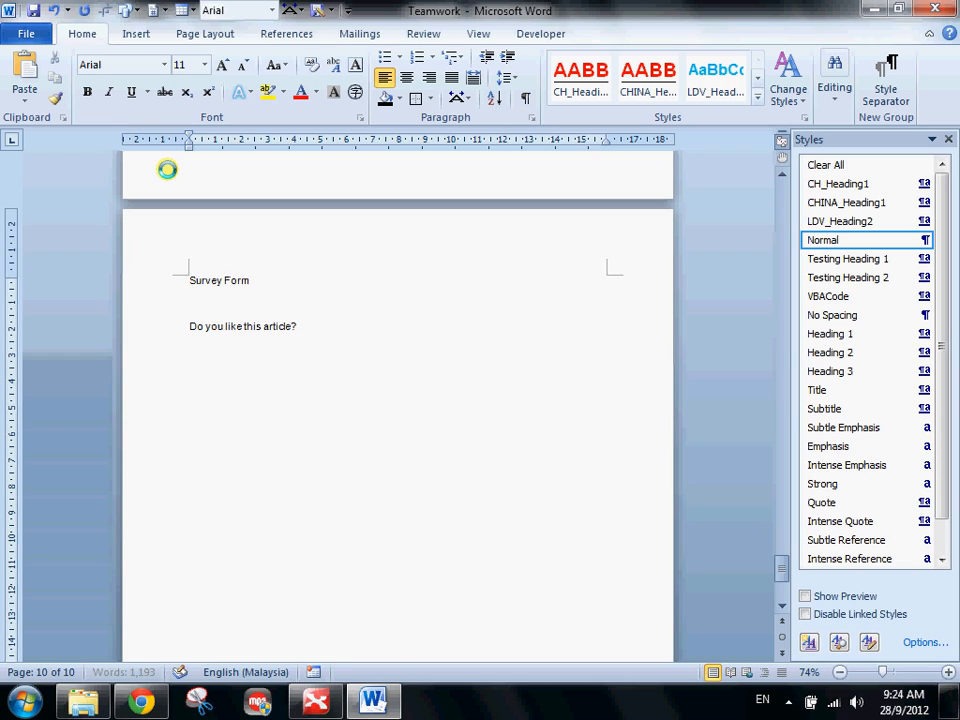
pyautogui.write('How would ')
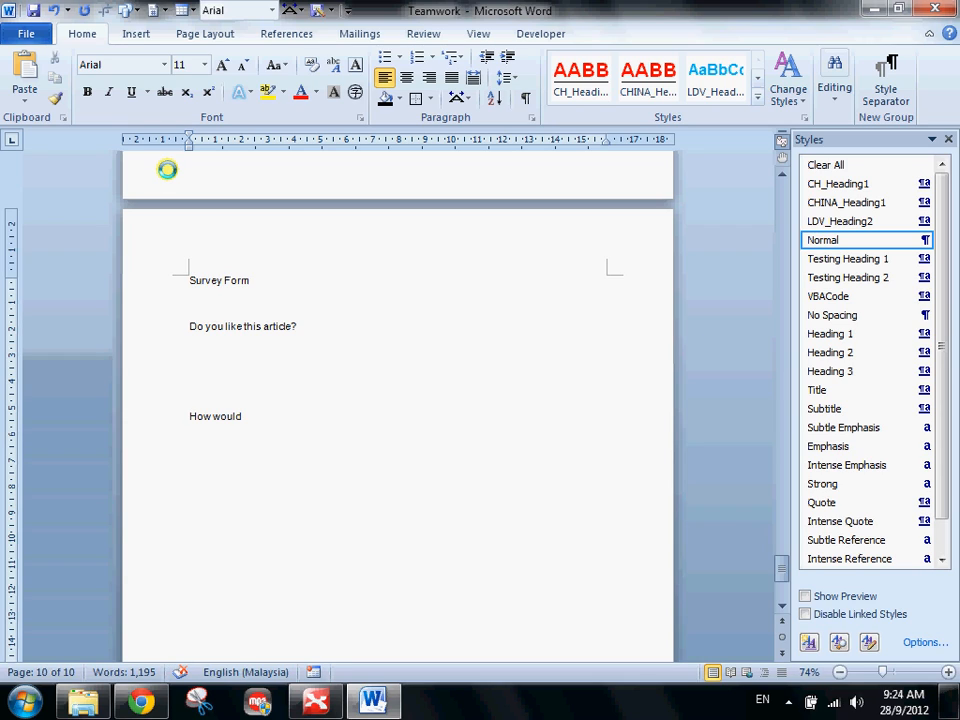
pyautogui.write('you rate this')
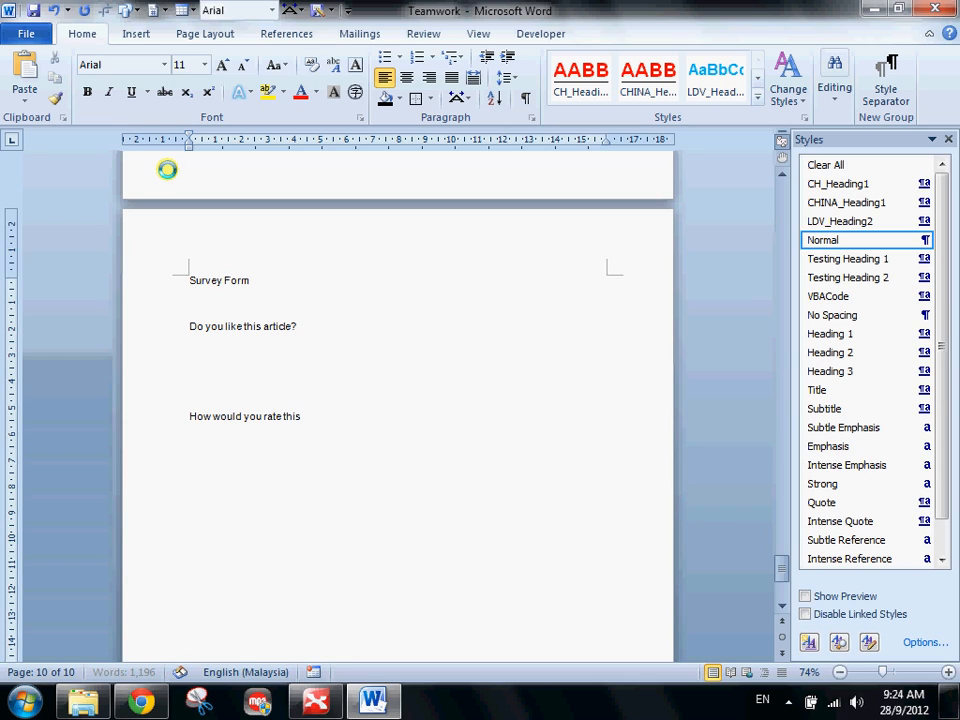
pyautogui.write(' article?')
pyautogui.press('Return')
# - Add two more blank lines directly after the question "Do you like this article?"
pyautogui.click(212, 354)
pyautogui.click(337, 367)
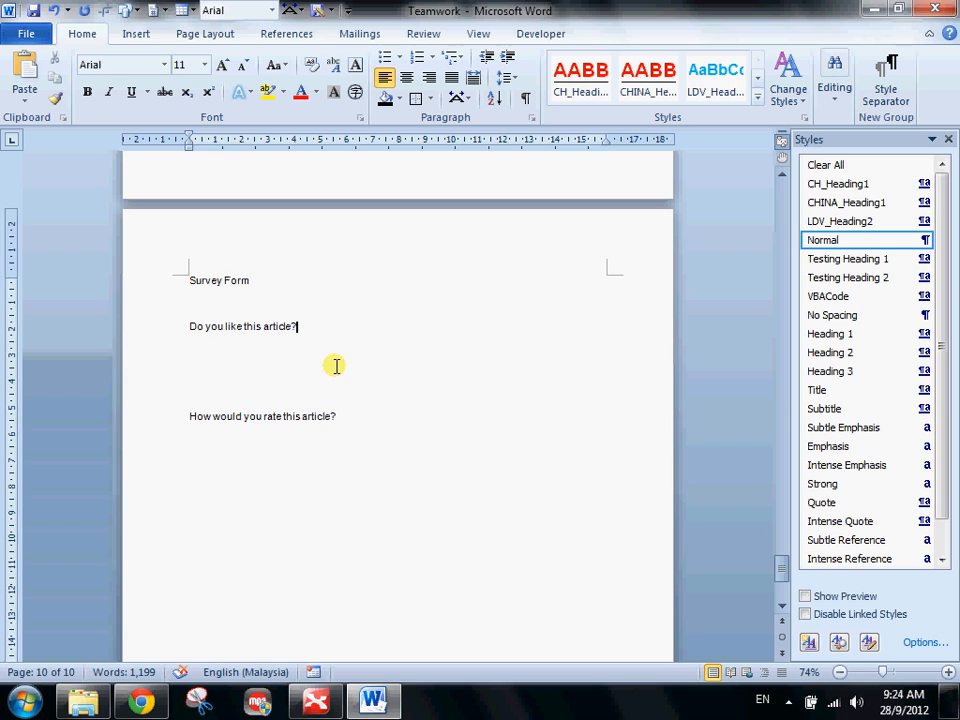
pyautogui.press('Return')
pyautogui.press('Return')
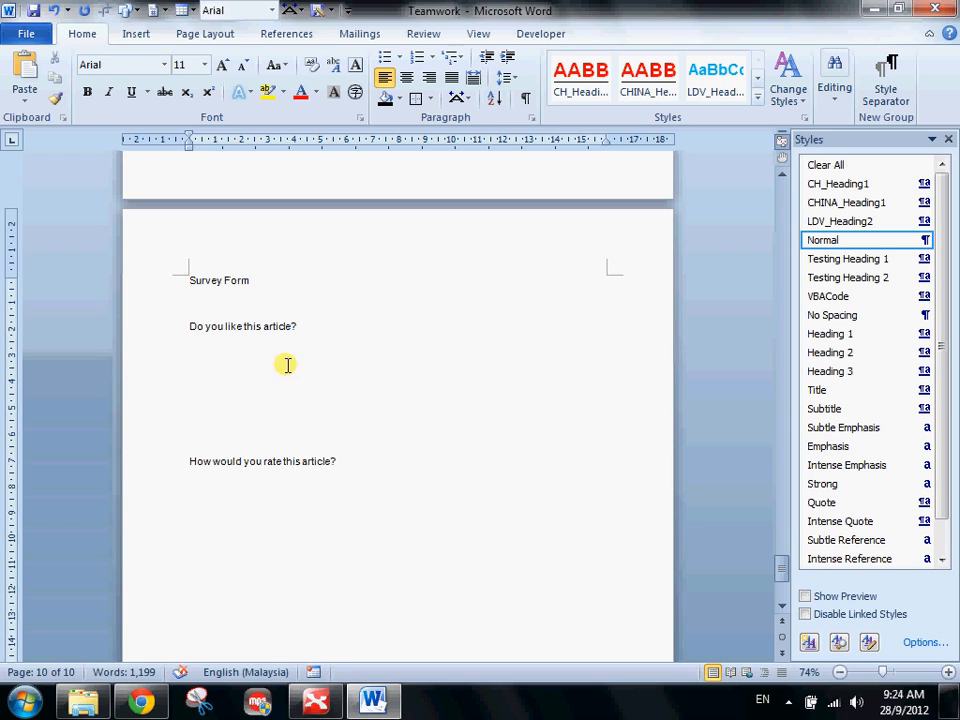
# - Insert a combo box content control in the blank space below the question "Do you like this article?"
pyautogui.scroll(-1, 185, 298)
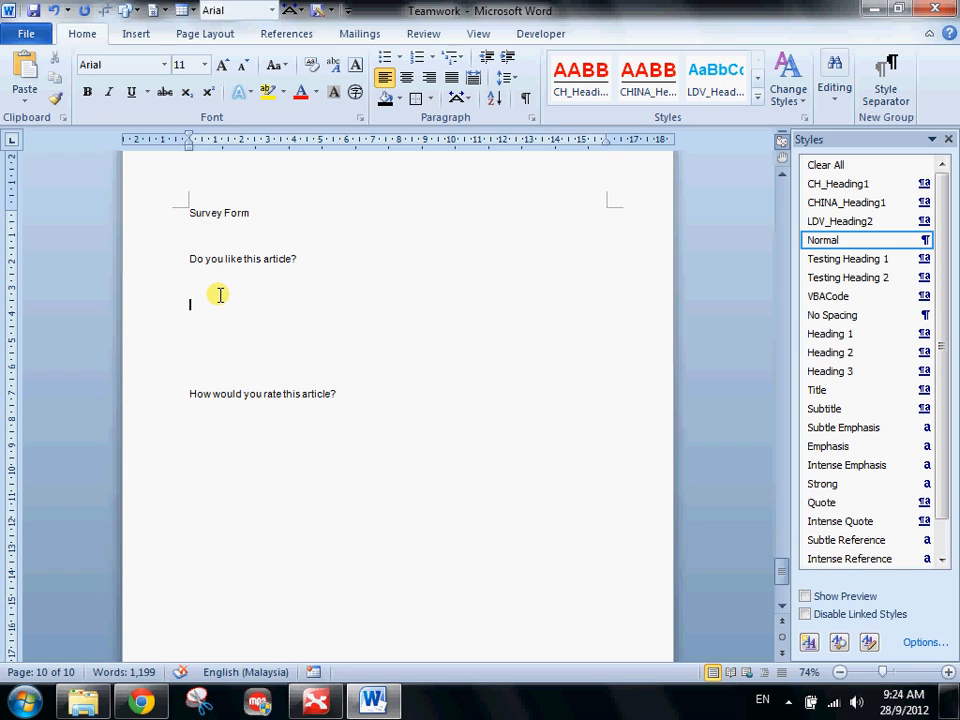
pyautogui.scroll(2, 221, 290)
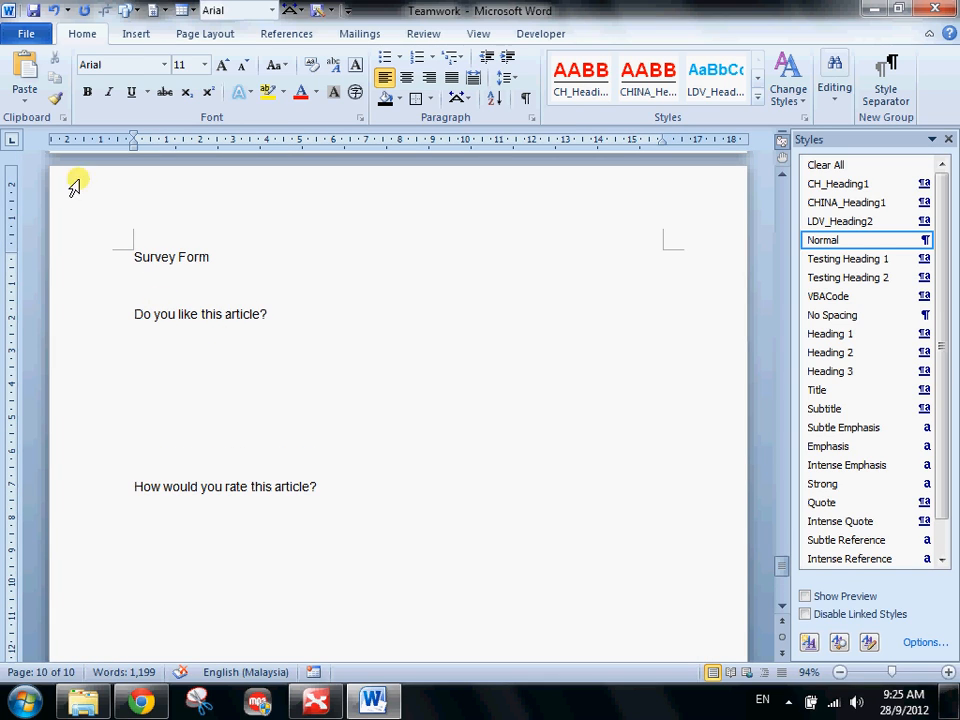
pyautogui.click(546, 36)
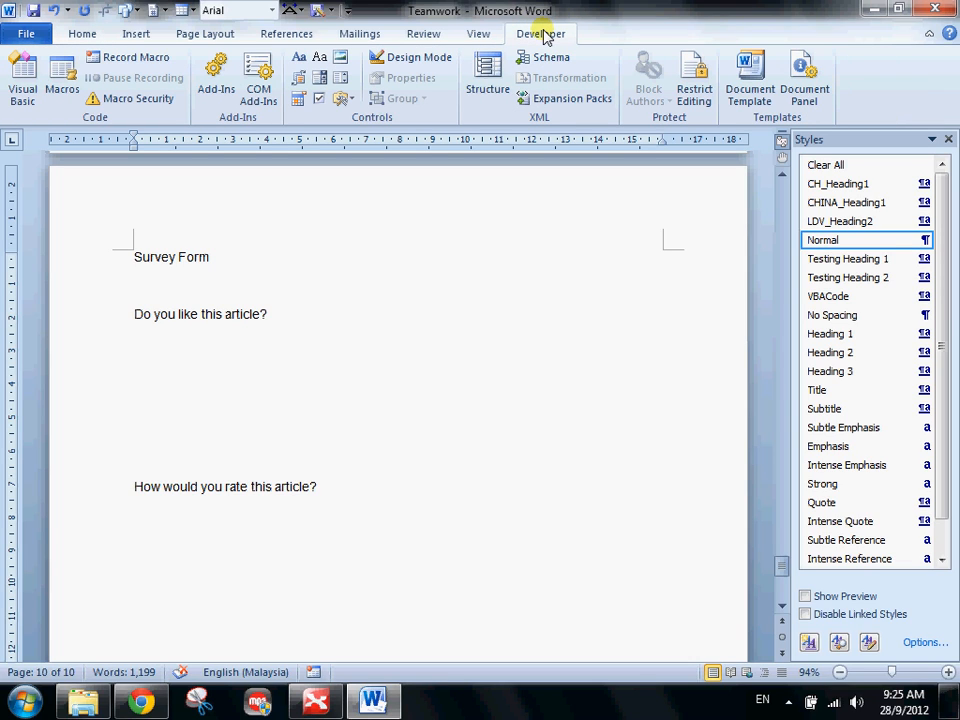
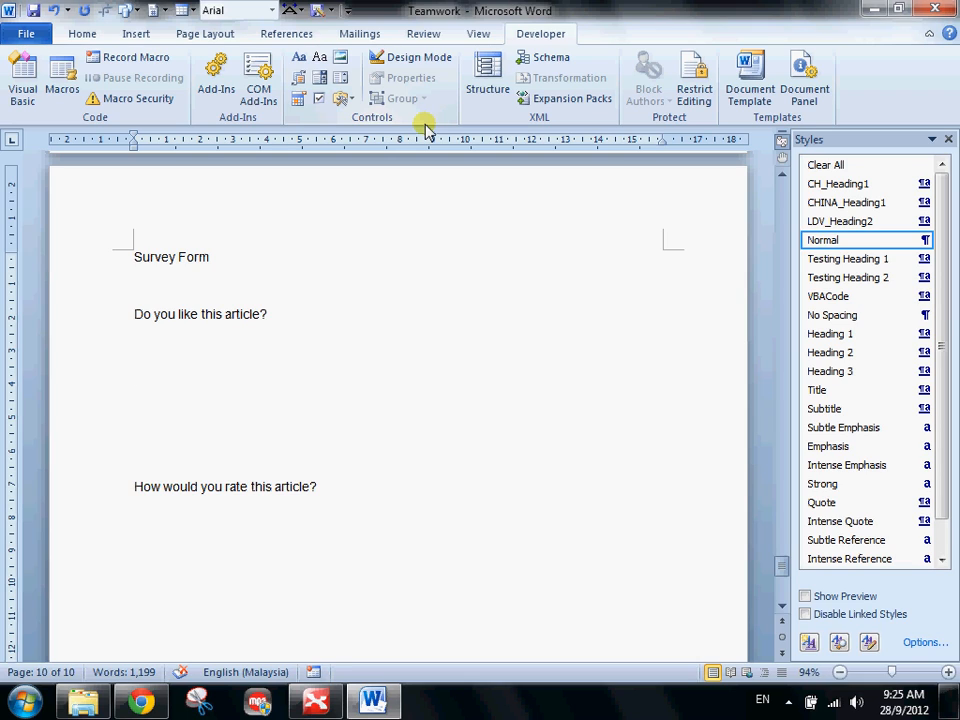
pyautogui.click(320, 78)
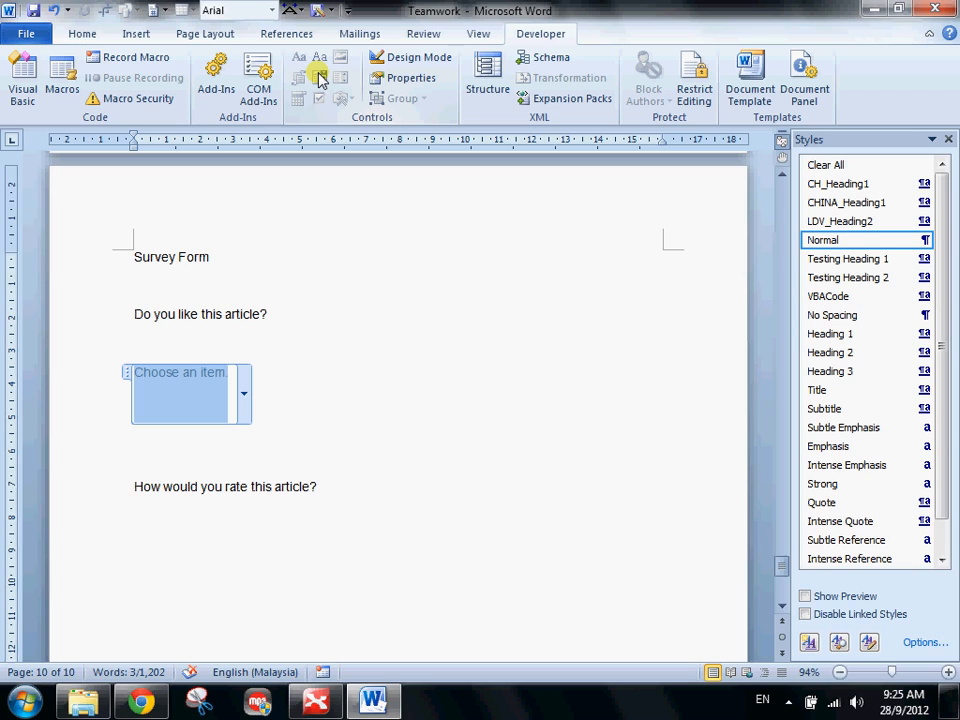
# - Turn on Design Mode and remove the default "Choose an item." entry from the combo box's list of choices
pyautogui.click(420, 67)
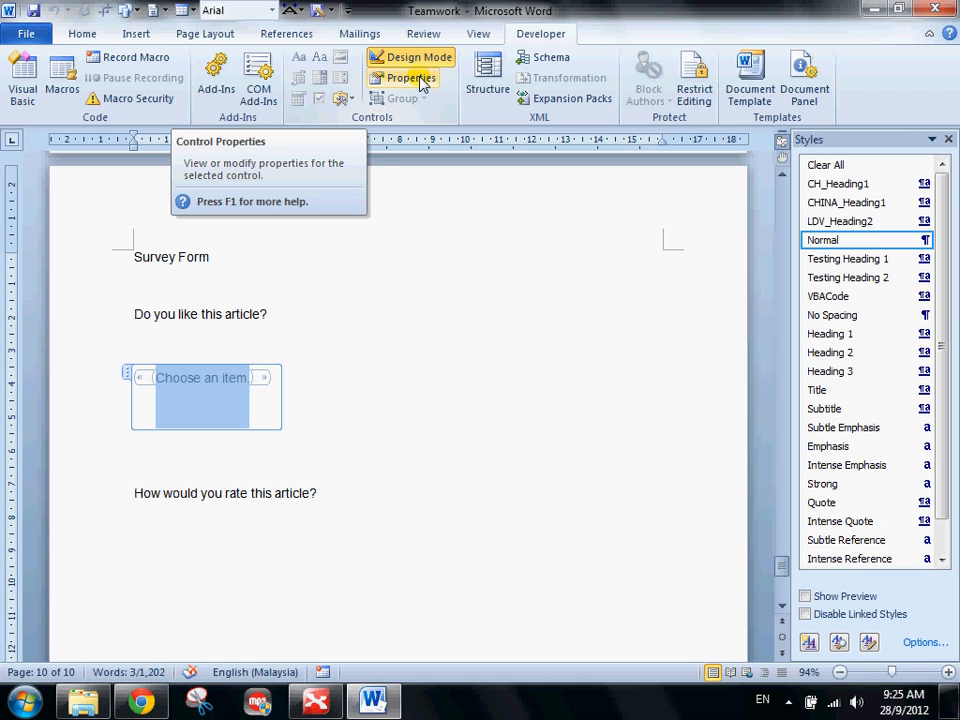
pyautogui.click(422, 80)
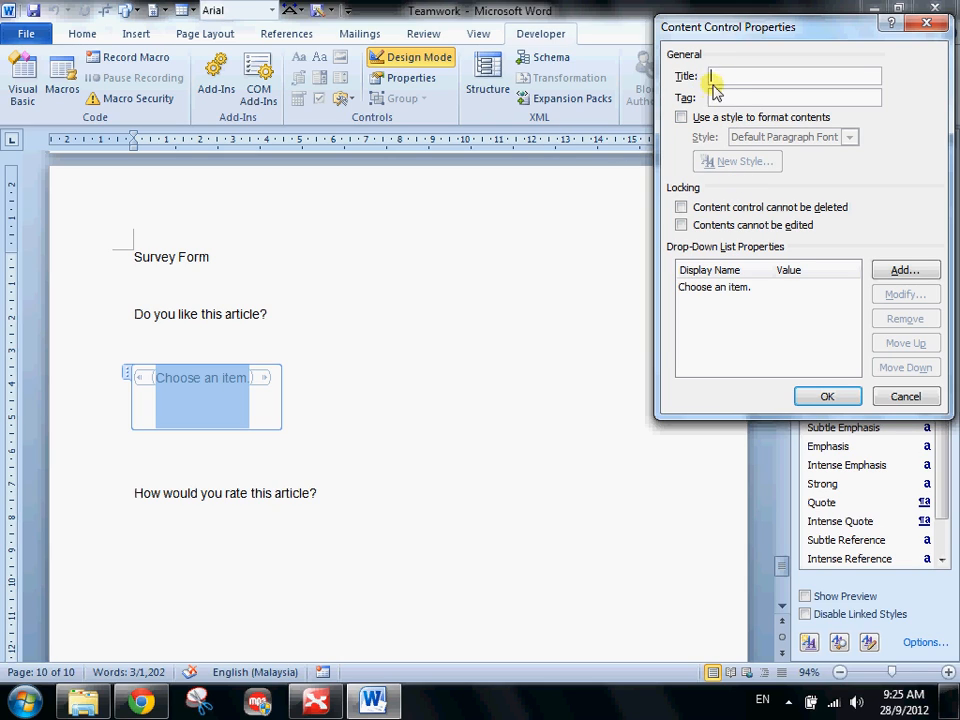
pyautogui.click(697, 289)
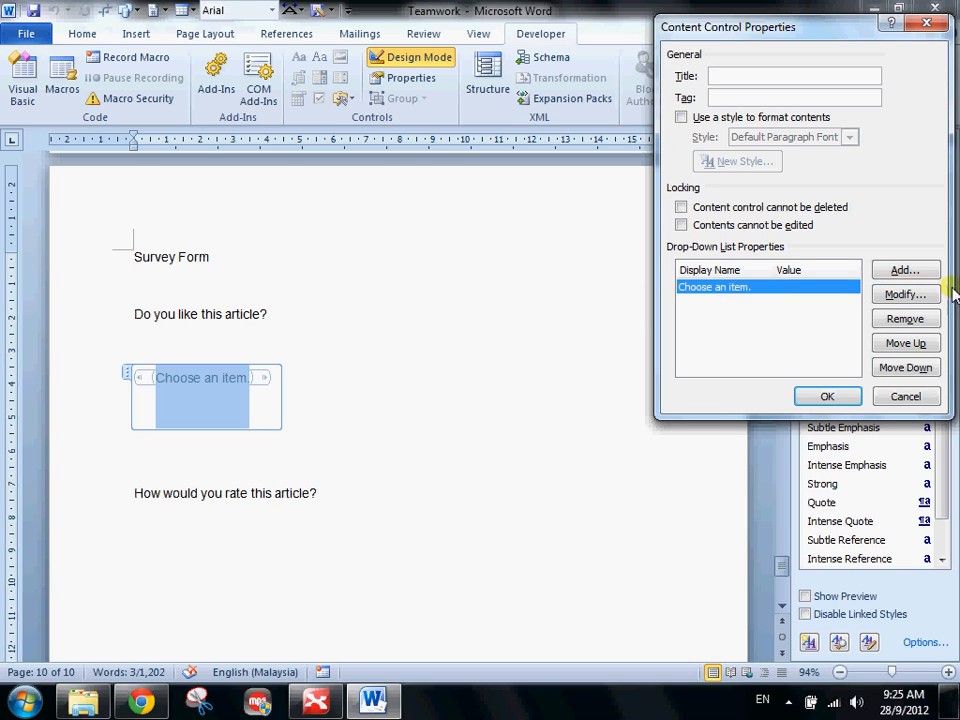
pyautogui.click(905, 319)
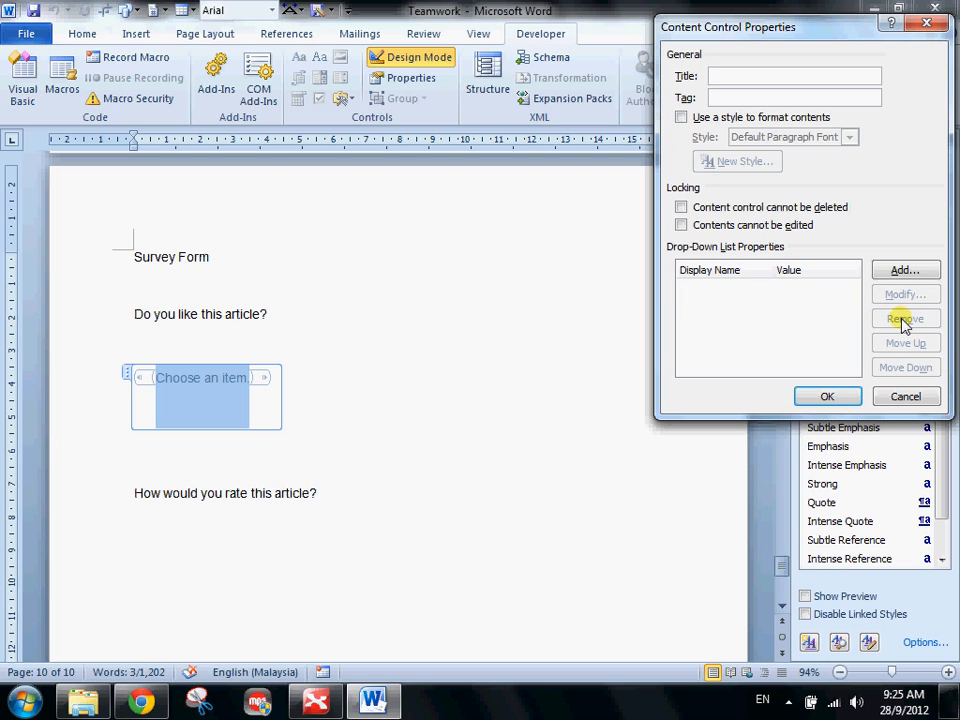
# - Add the choices Yes, No and No comment to the first question's combo box and apply the properties
pyautogui.click(900, 272)
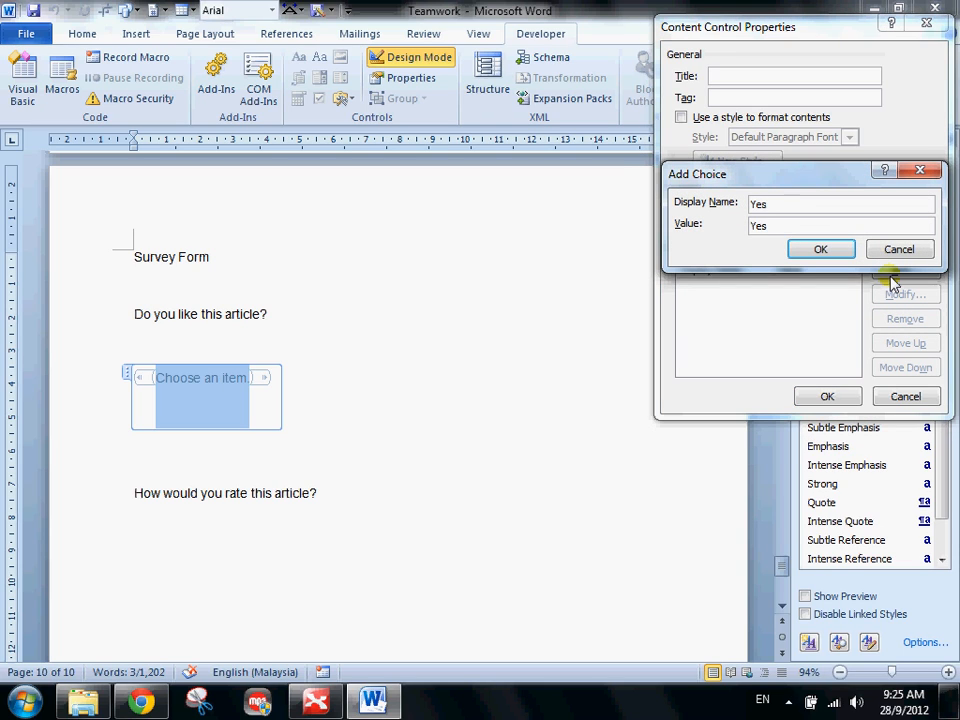
pyautogui.click(826, 250)
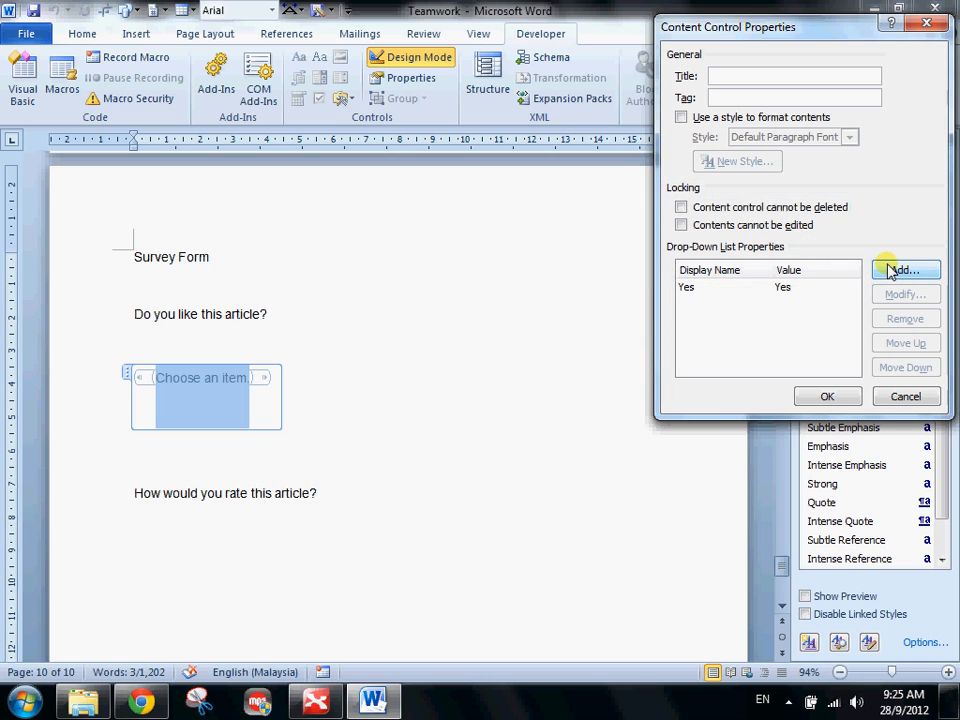
pyautogui.click(890, 271)
pyautogui.write('n')
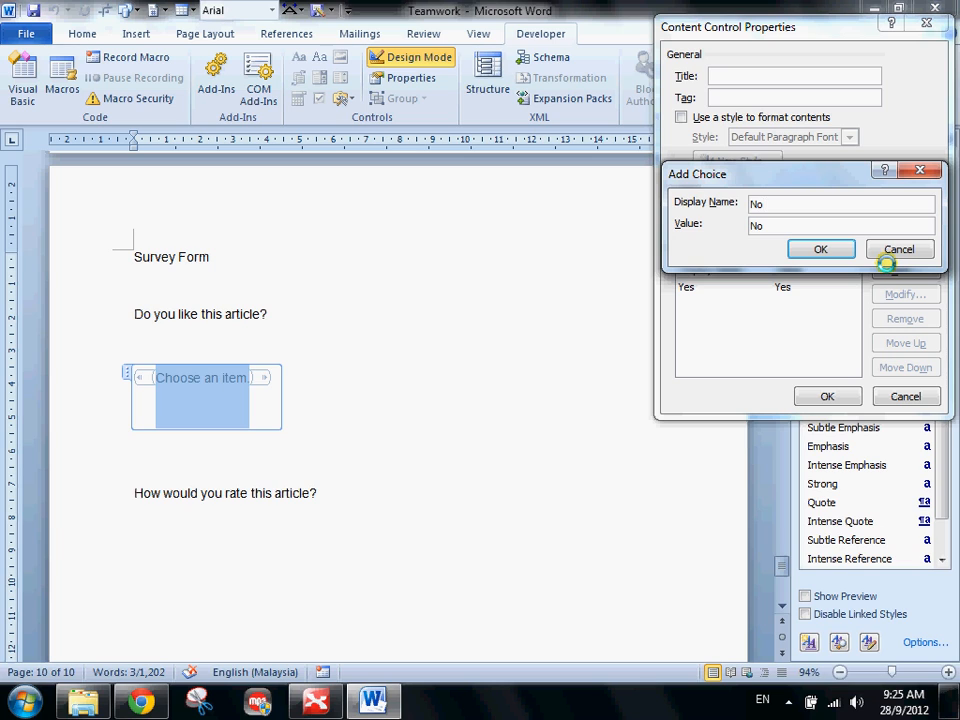
pyautogui.click(846, 251)
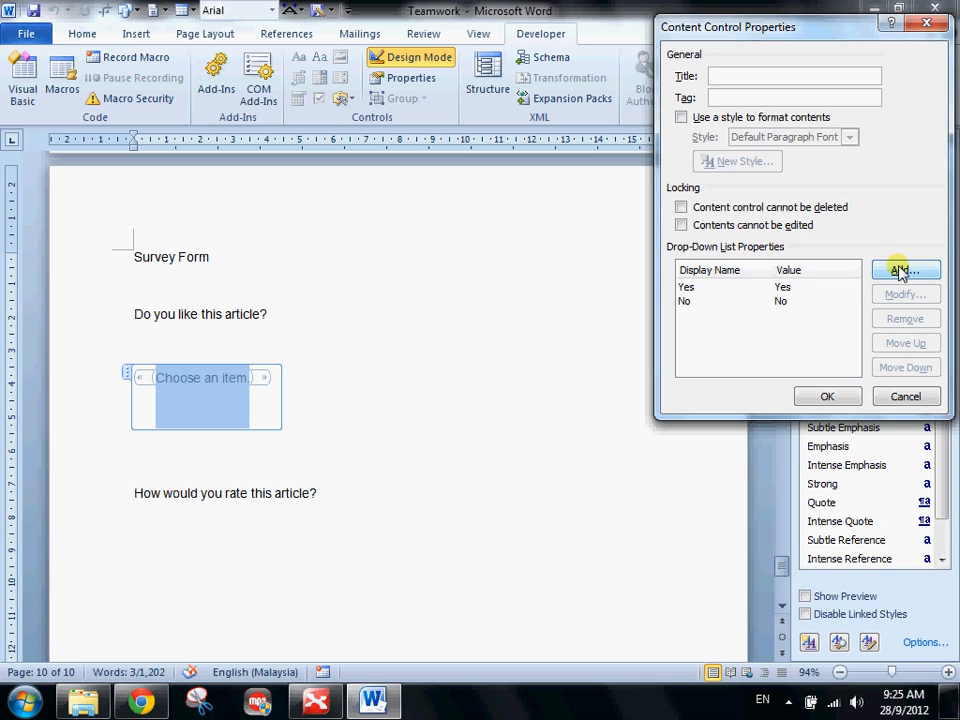
pyautogui.click(899, 271)
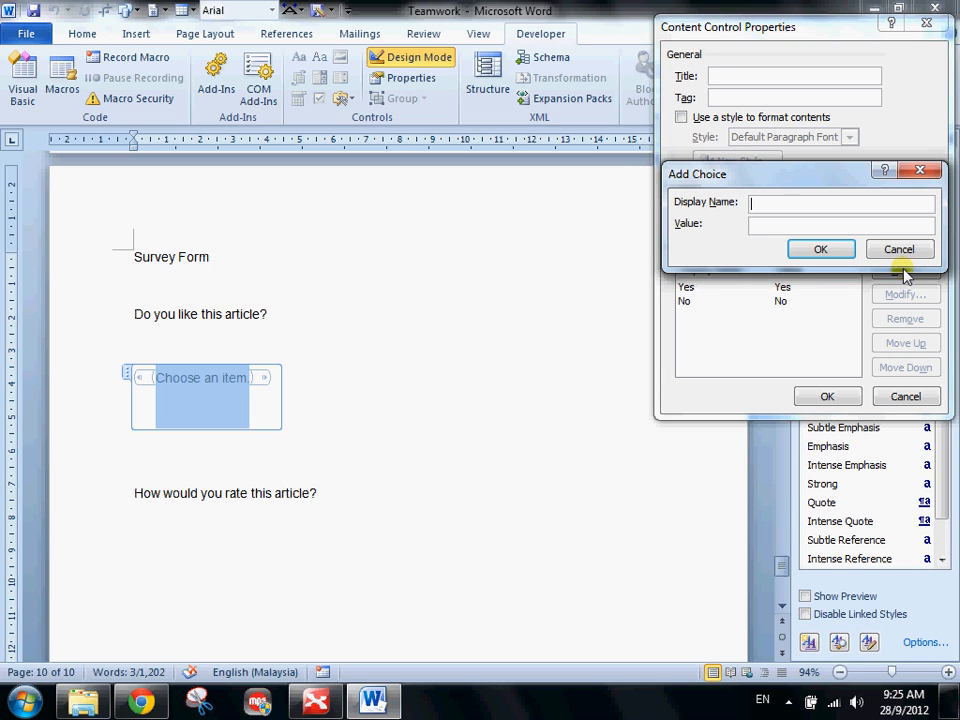
pyautogui.write('No comment')
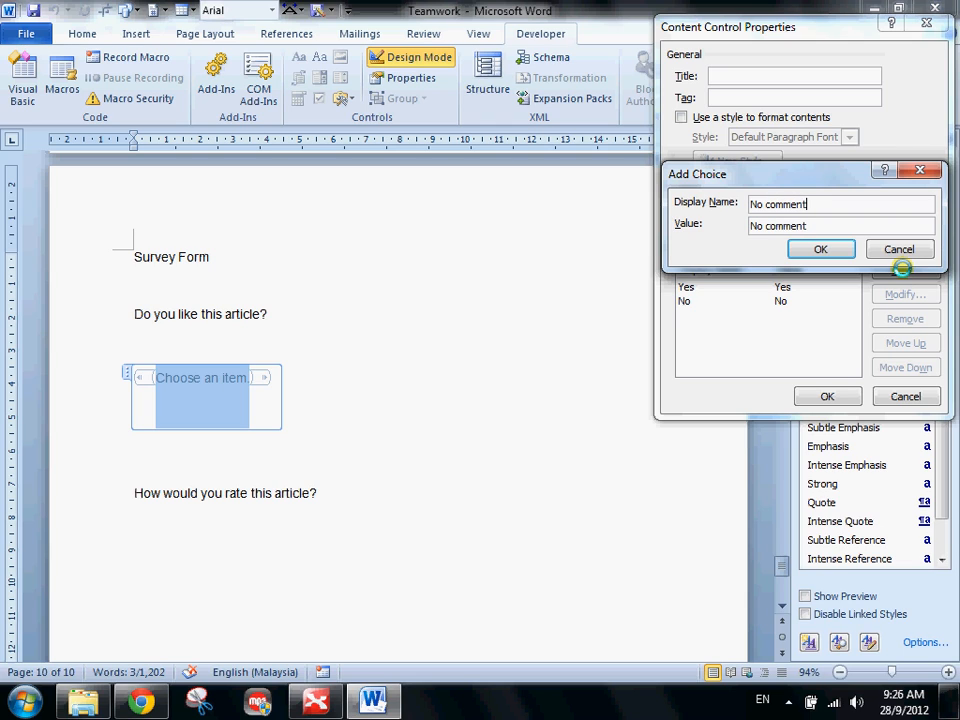
pyautogui.click(820, 250)
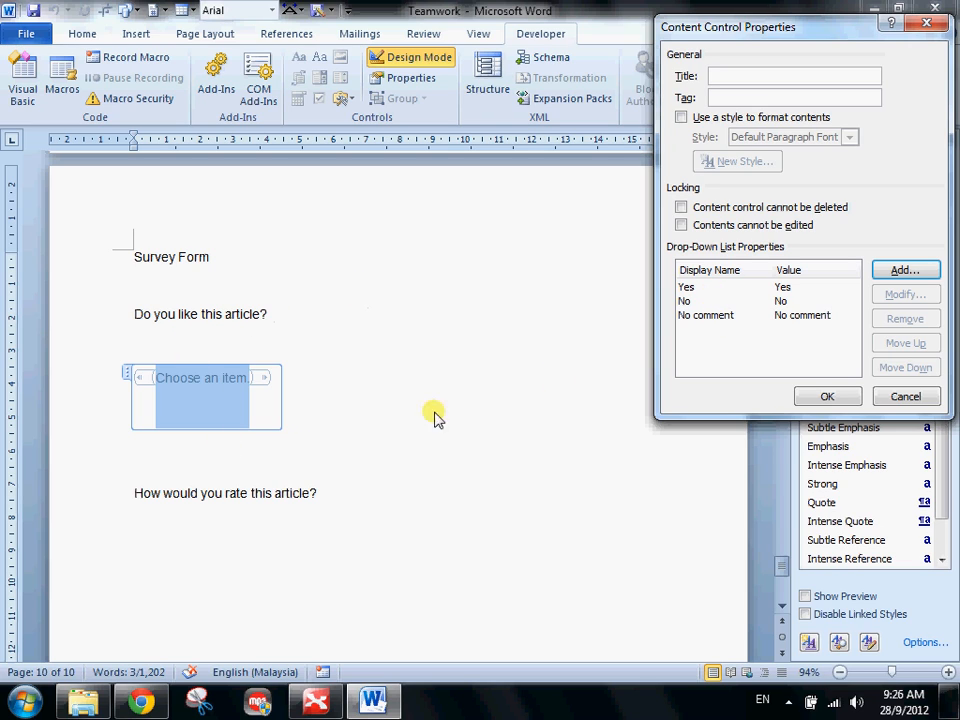
pyautogui.click(815, 397)
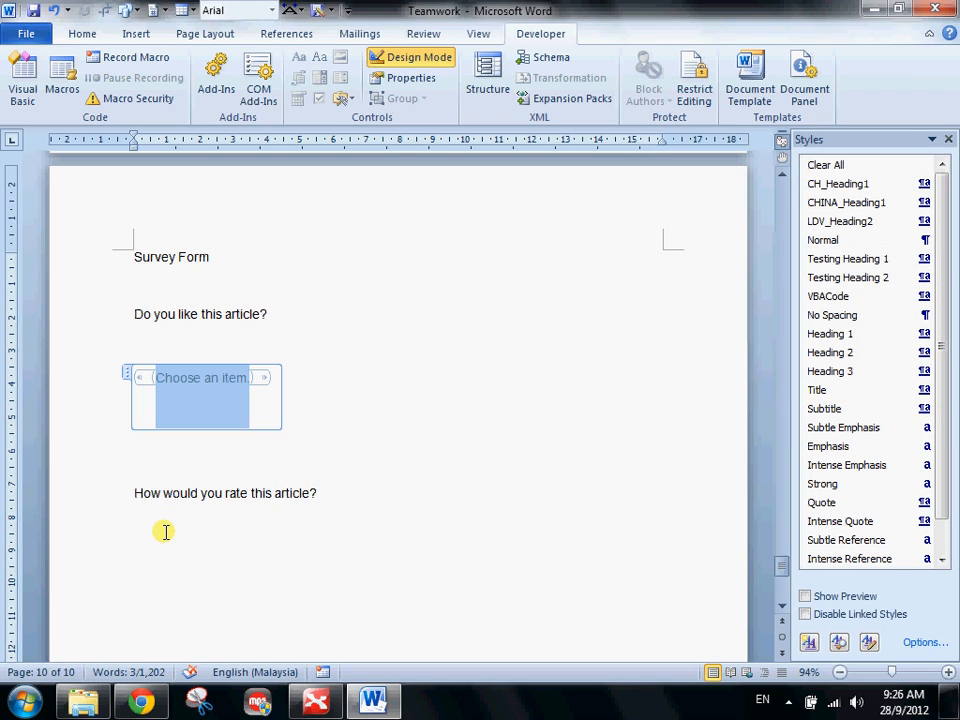
# - Insert a combo box content control below the question "How would you rate this article?"
pyautogui.click(370, 507)
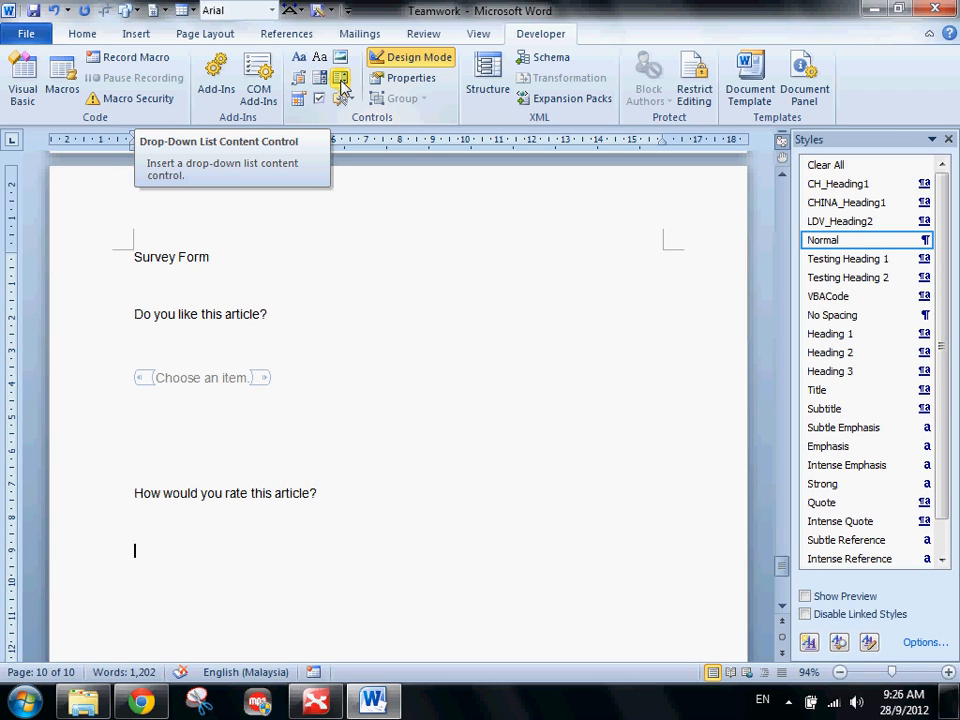
pyautogui.click(324, 84)
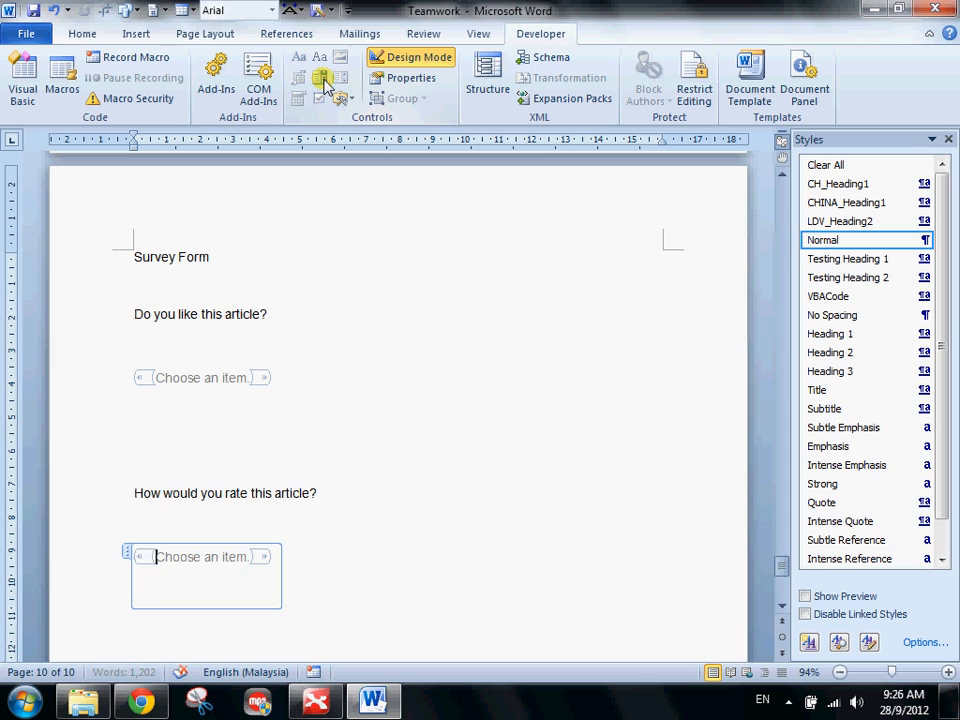
# - Remove the default "Choose an item." entry from the choices of the combo box below the rating question
pyautogui.click(416, 84)
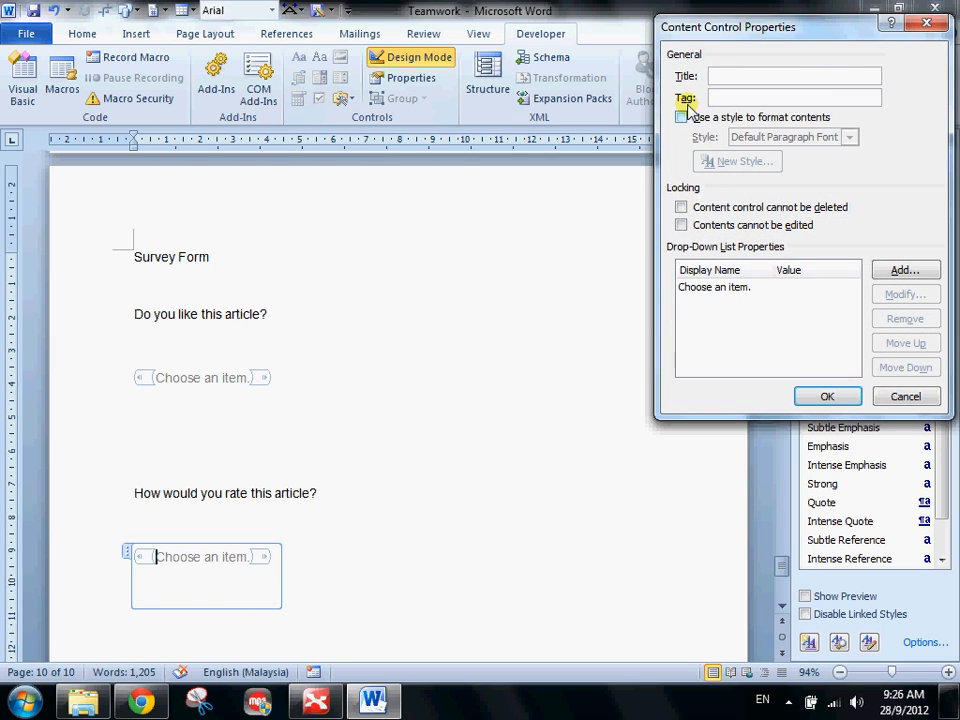
pyautogui.click(722, 288)
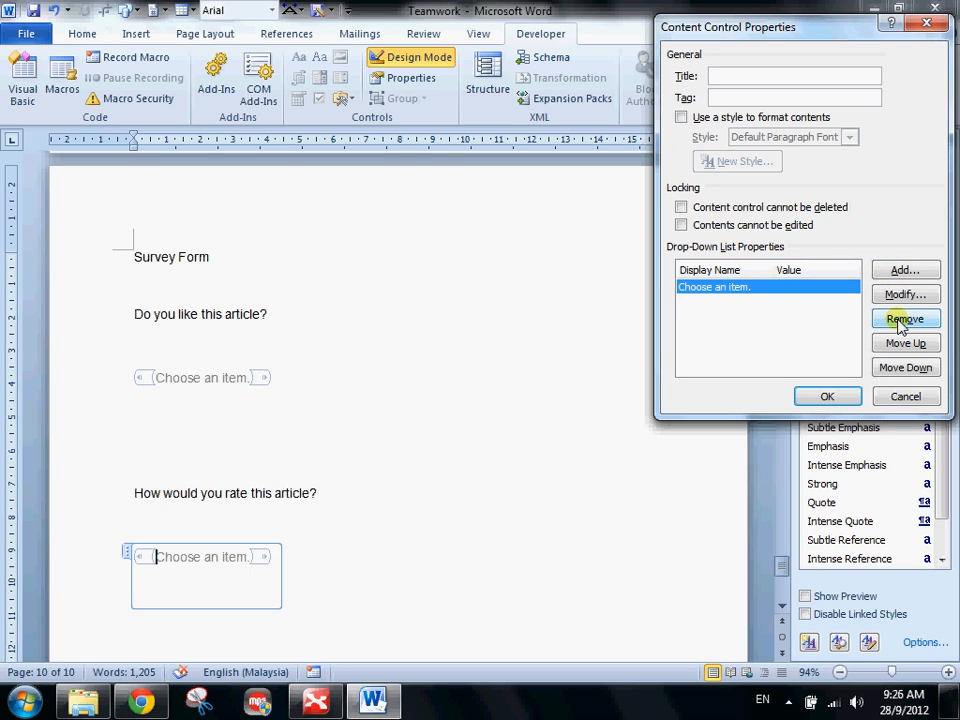
pyautogui.click(899, 322)
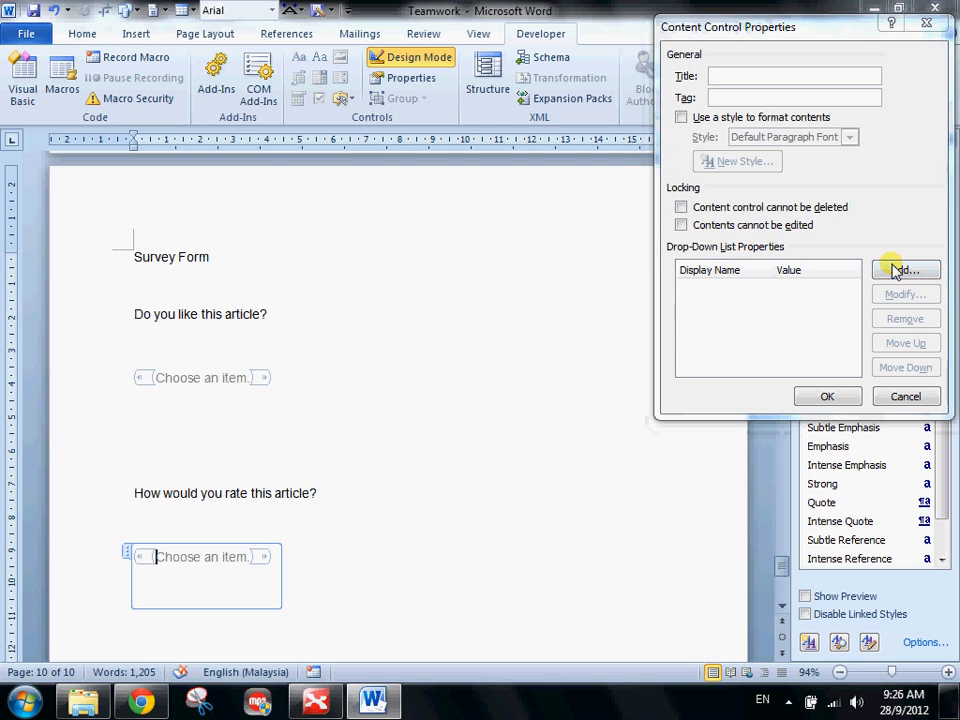
# - Add the choices 1, 2, 3, 4 and 5 to the rating question's combo box and apply the properties
pyautogui.click(895, 271)
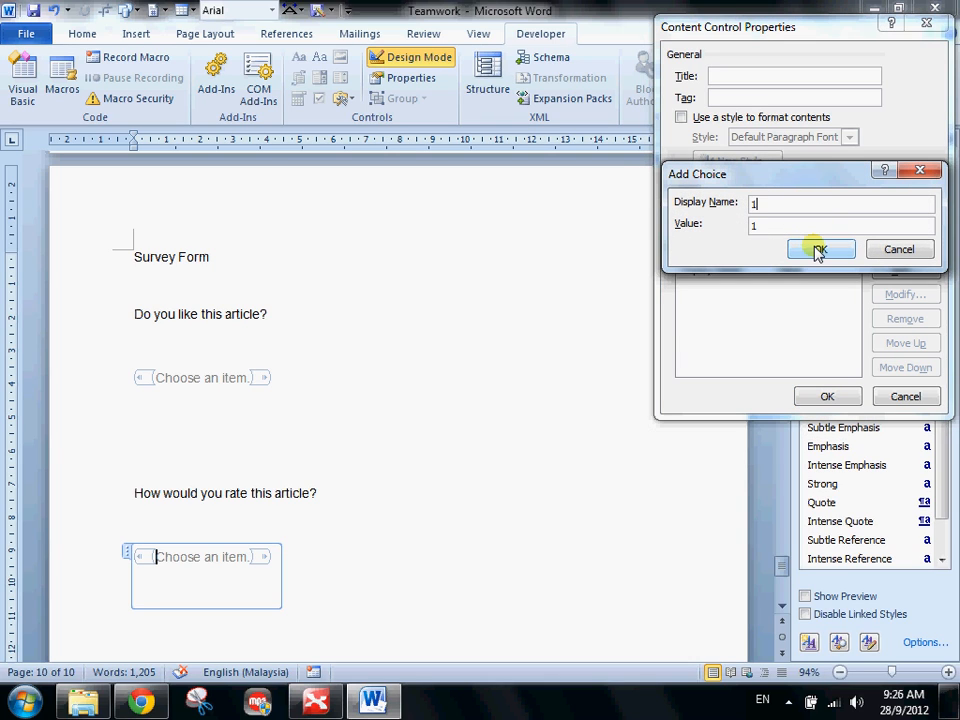
pyautogui.click(818, 250)
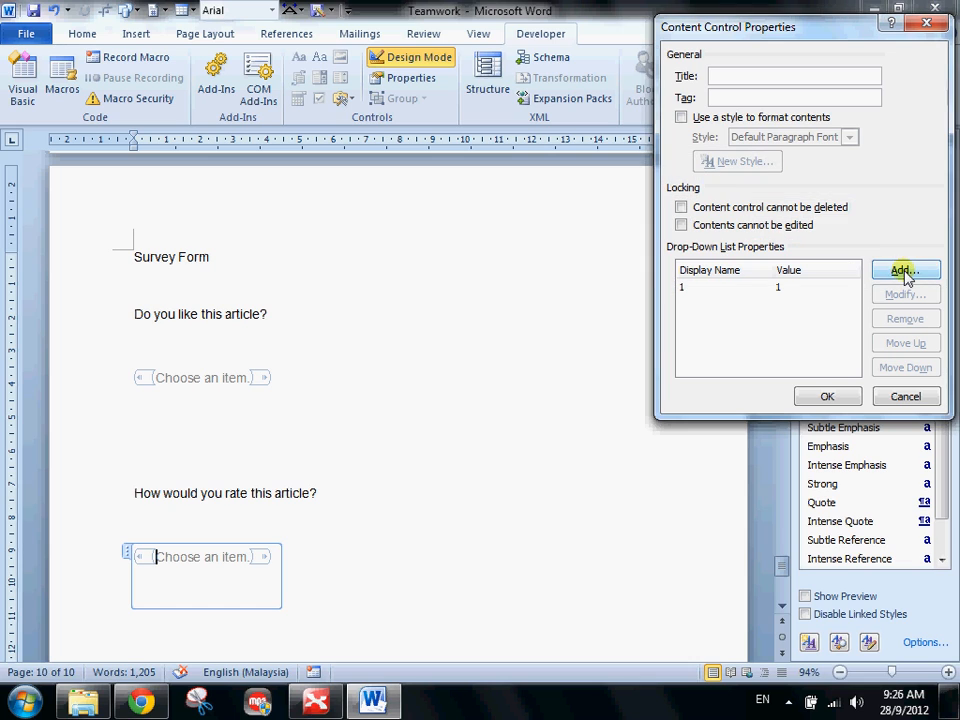
pyautogui.click(903, 273)
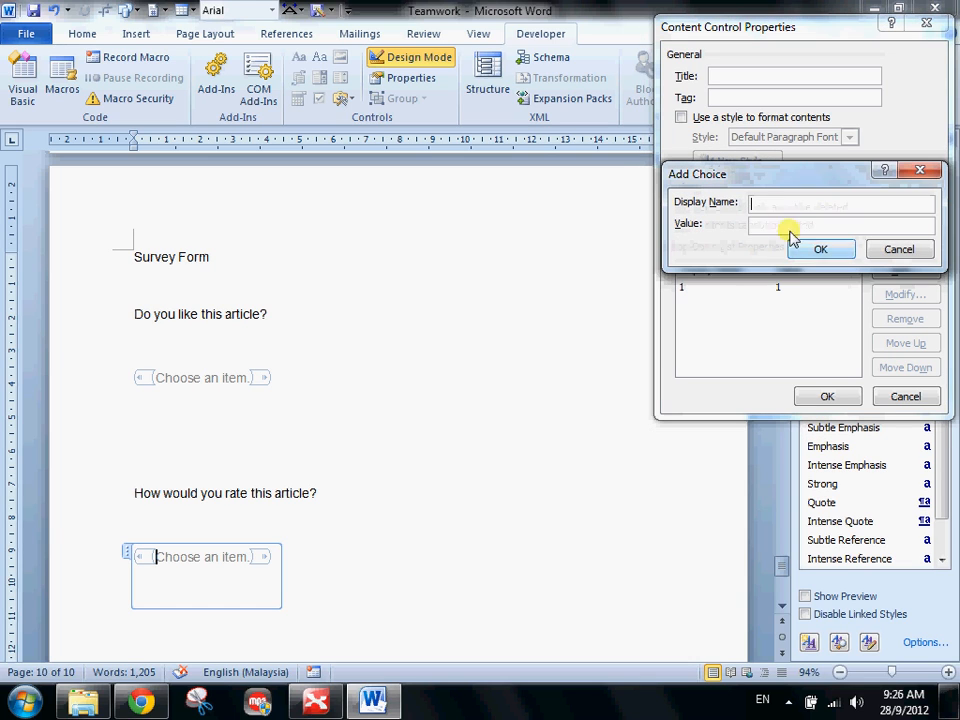
pyautogui.write('2')
pyautogui.click(818, 250)
pyautogui.click(900, 272)
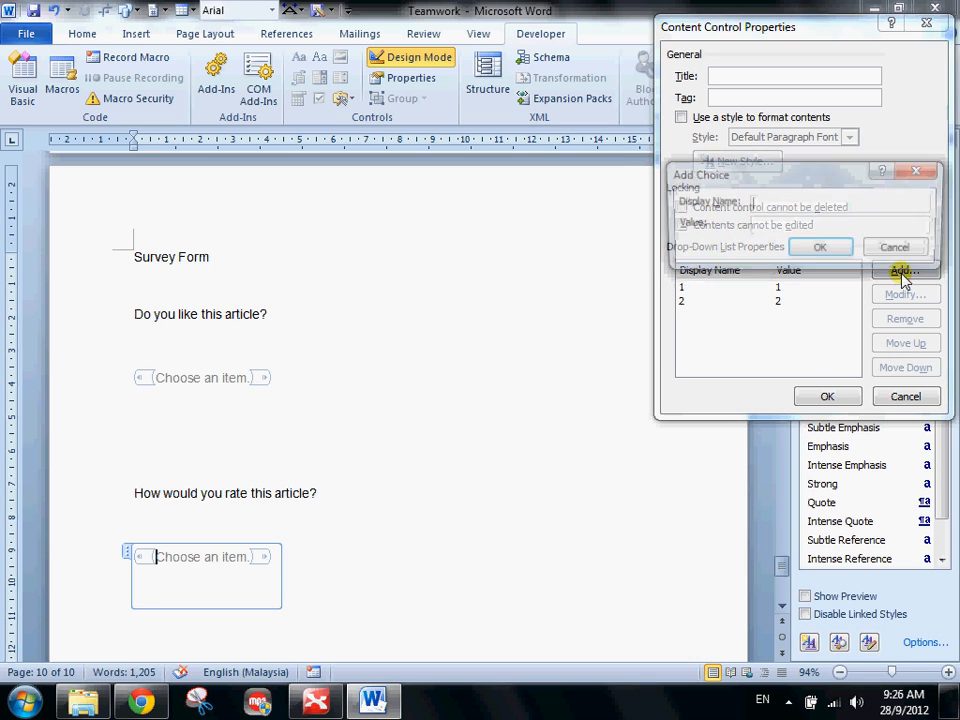
pyautogui.write('3')
pyautogui.click(818, 250)
pyautogui.click(908, 273)
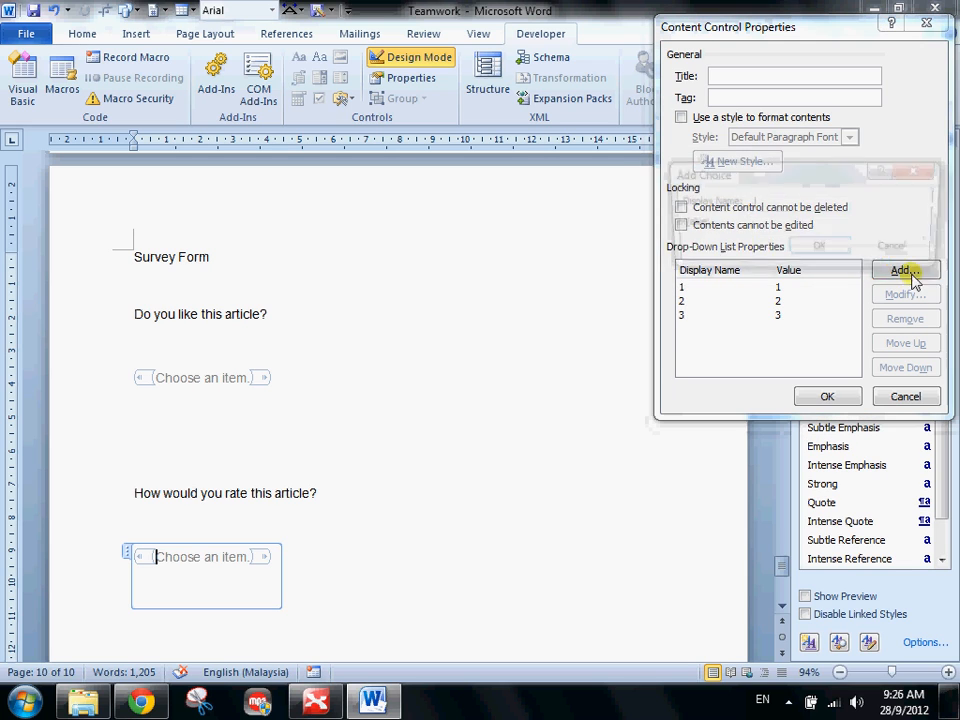
pyautogui.write('4')
pyautogui.click(818, 250)
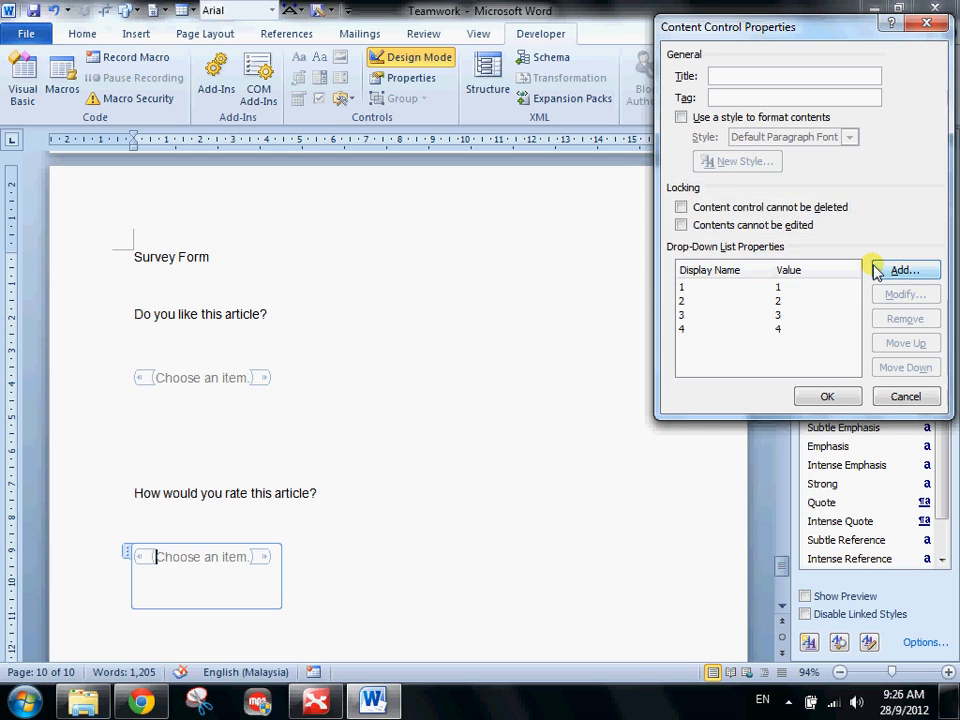
pyautogui.click(885, 270)
pyautogui.write('5')
pyautogui.click(815, 249)
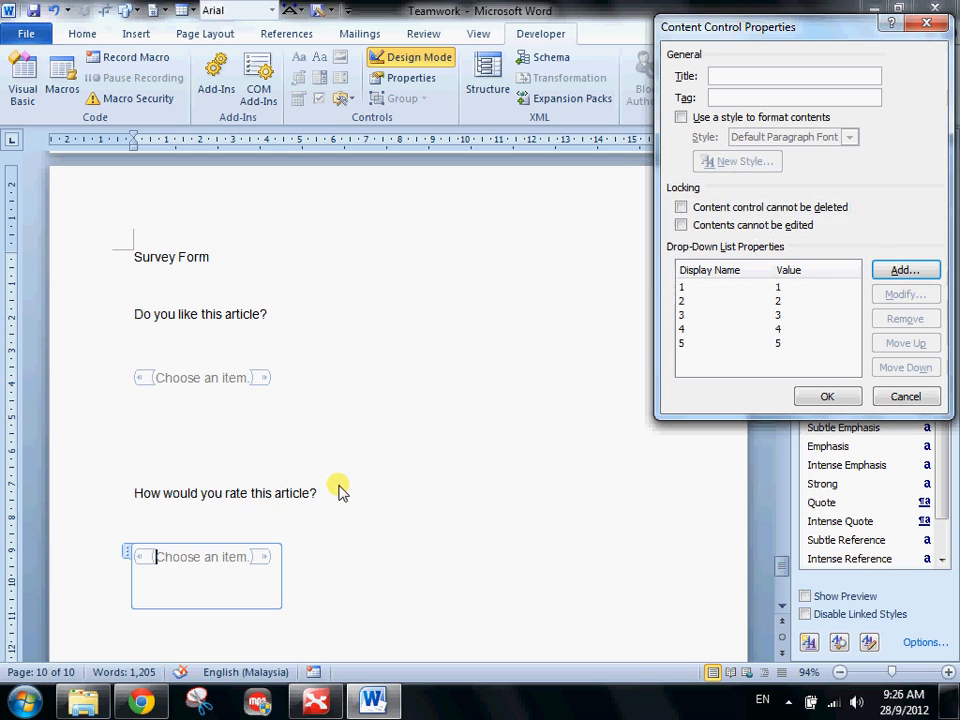
pyautogui.click(827, 397)
# - Append "(5 being the best)" to the question "How would you rate this article?"
pyautogui.click(418, 491)
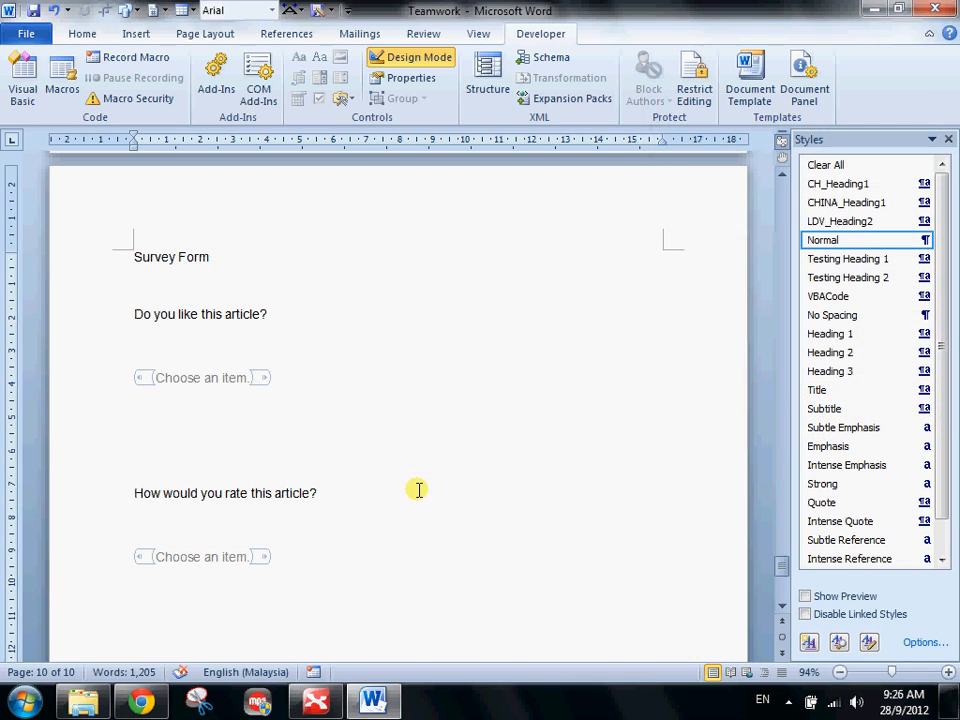
pyautogui.write('(')
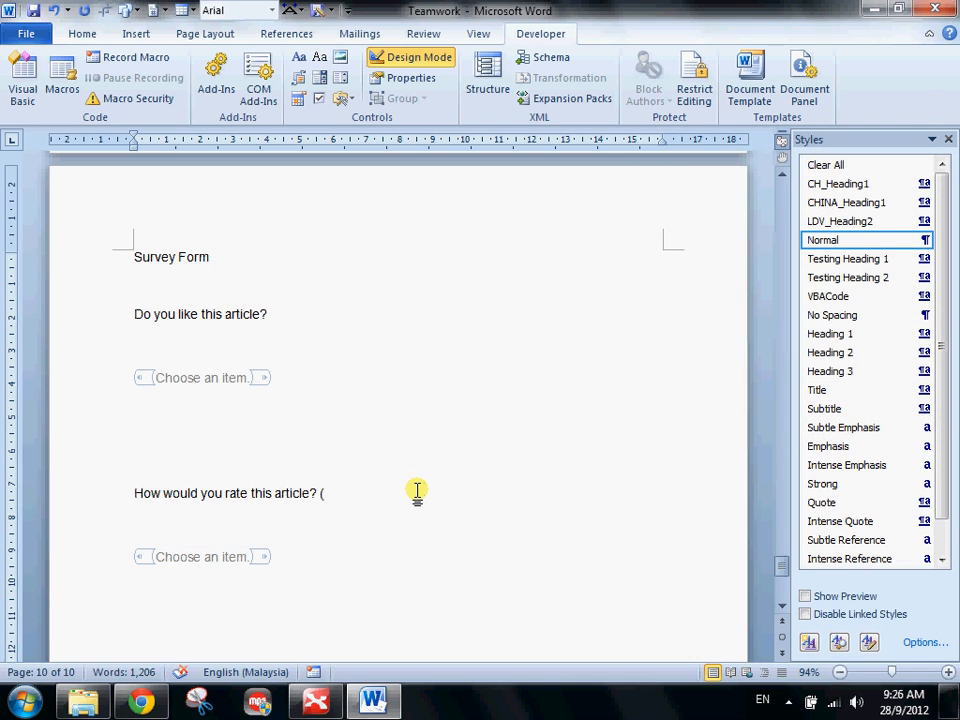
pyautogui.write('5 being the best')
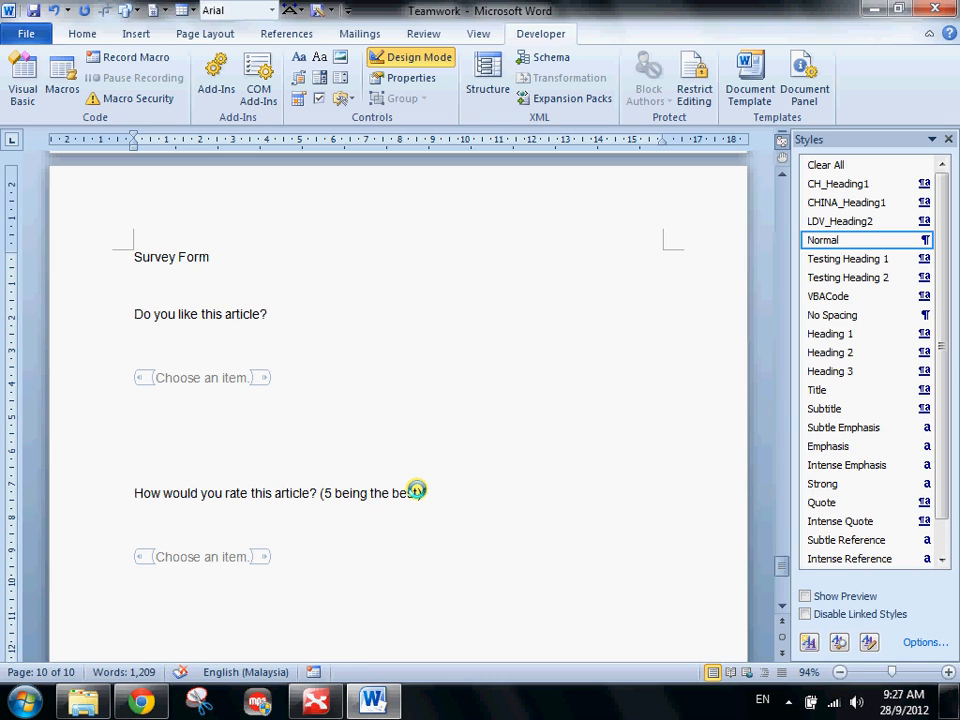
# - Add the line "Please write your name:" below the rating combo box and insert a rich text content control after it
pyautogui.scroll(-2, 150, 555)
pyautogui.click(370, 488)
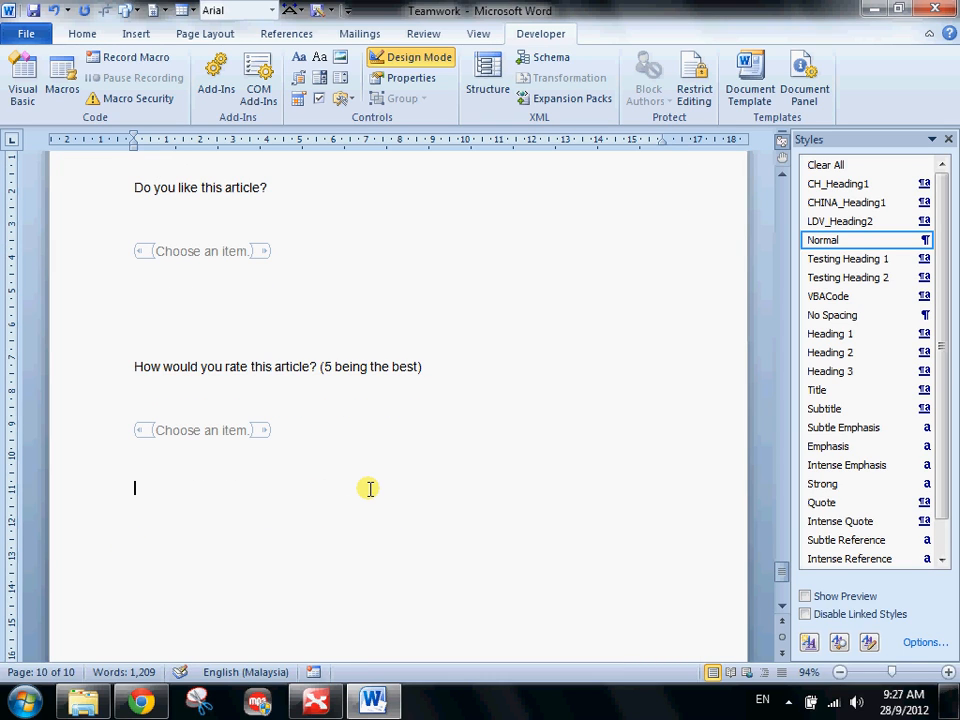
pyautogui.write('Please write your name:')
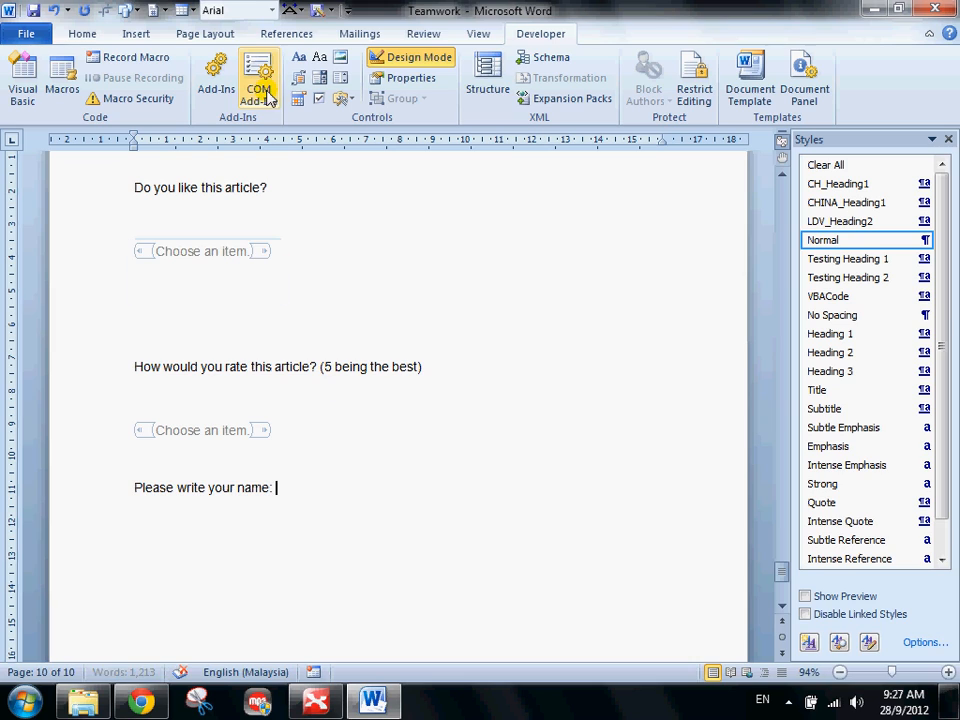
pyautogui.click(319, 58)
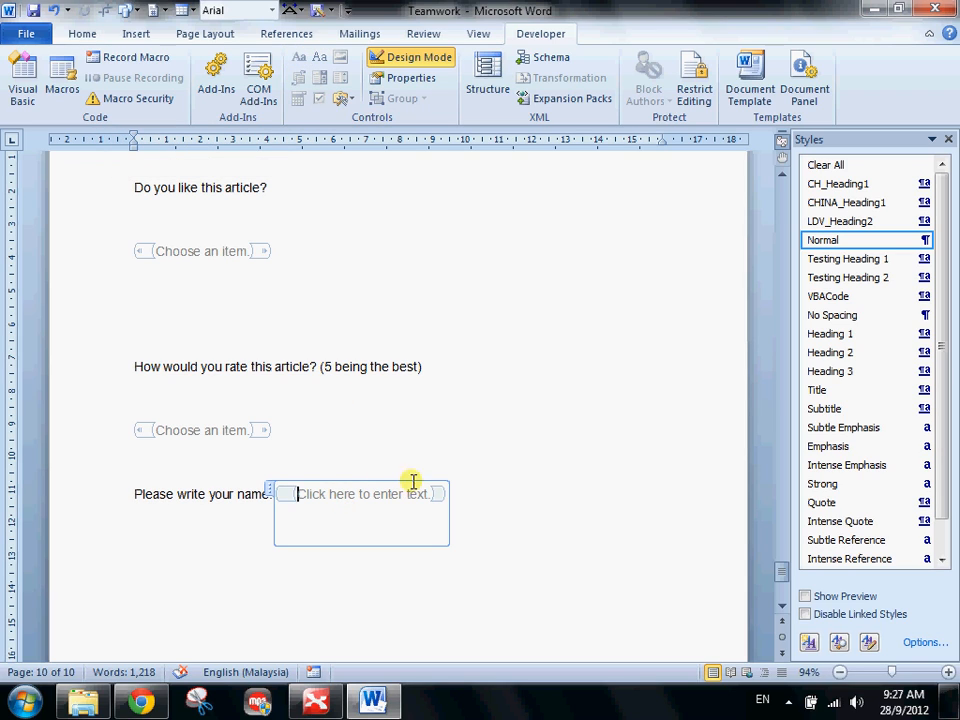
# - Check the name control's properties without changing them and replace its placeholder text with "Your name here."
pyautogui.click(410, 80)
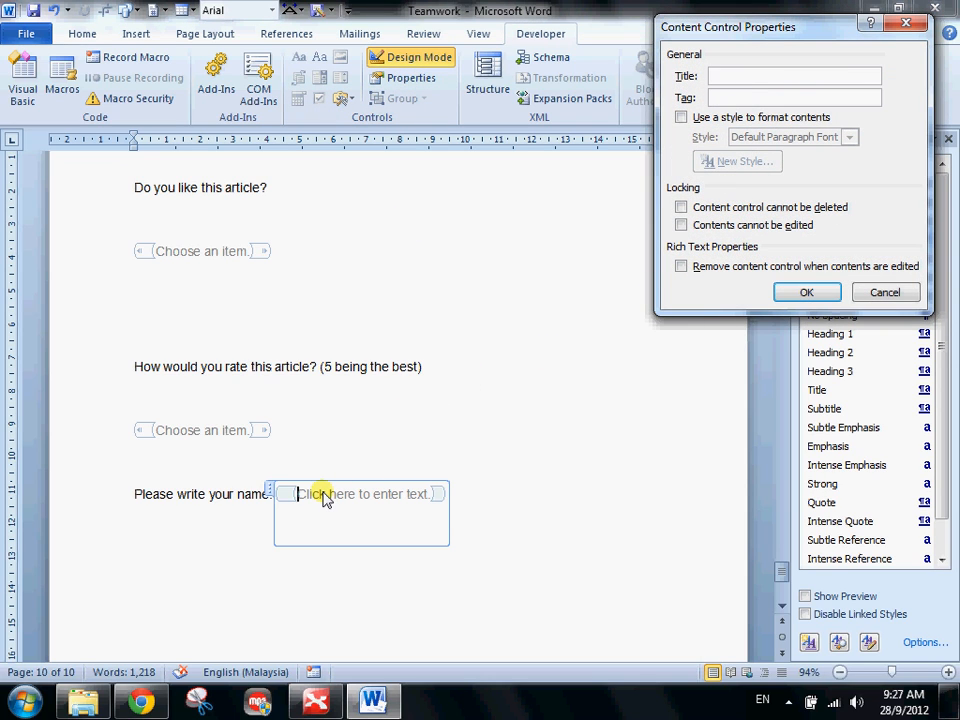
pyautogui.click(812, 293)
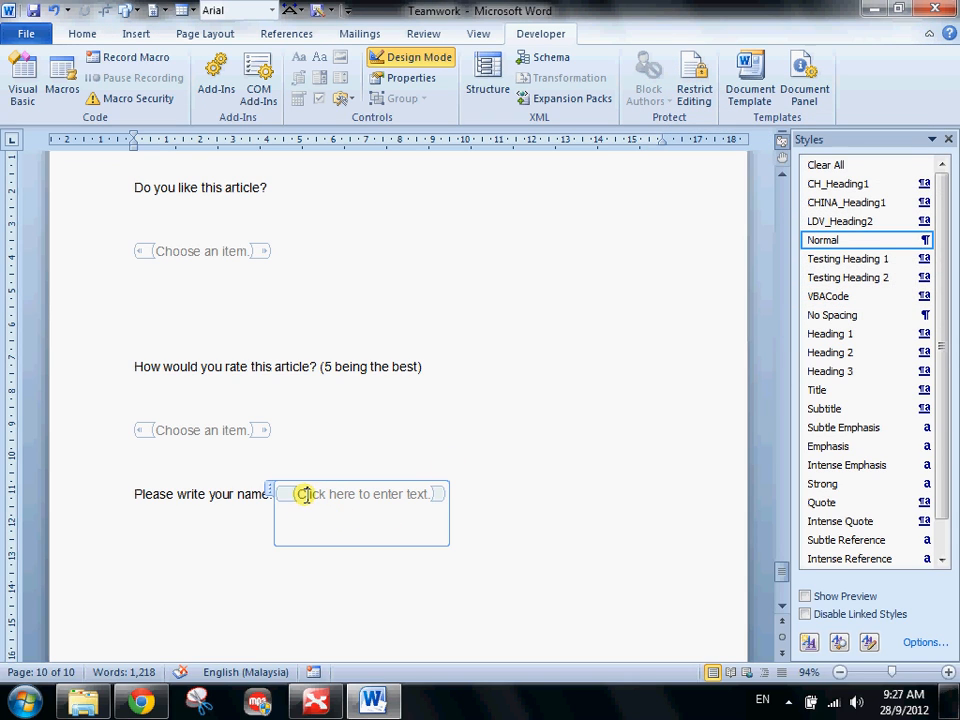
pyautogui.moveTo(305, 494); pyautogui.dragTo(418, 490)
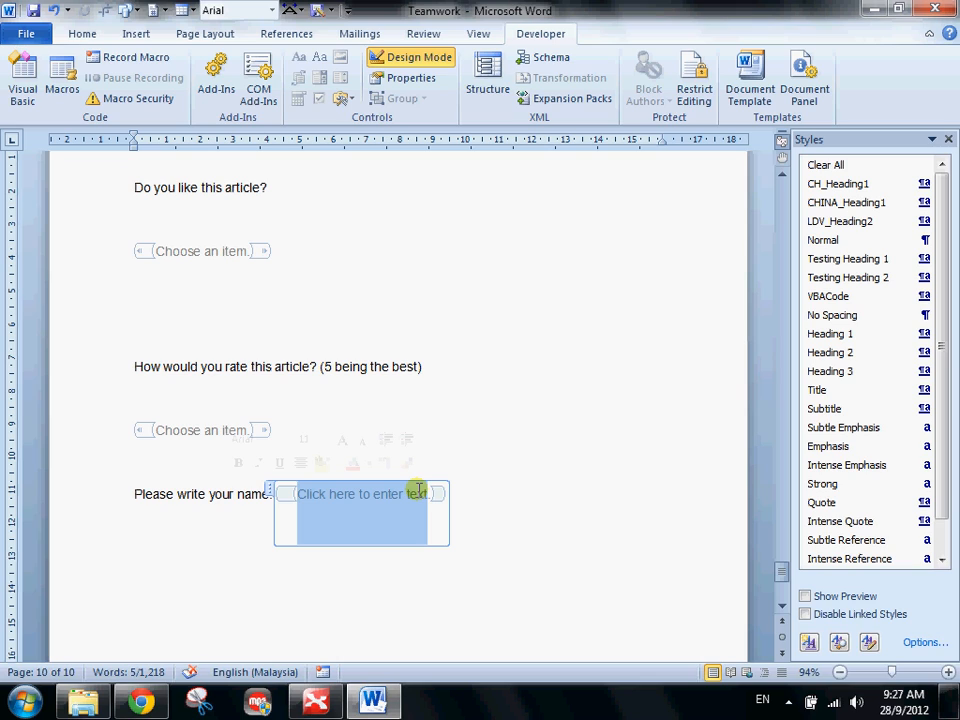
pyautogui.write('Your name h')
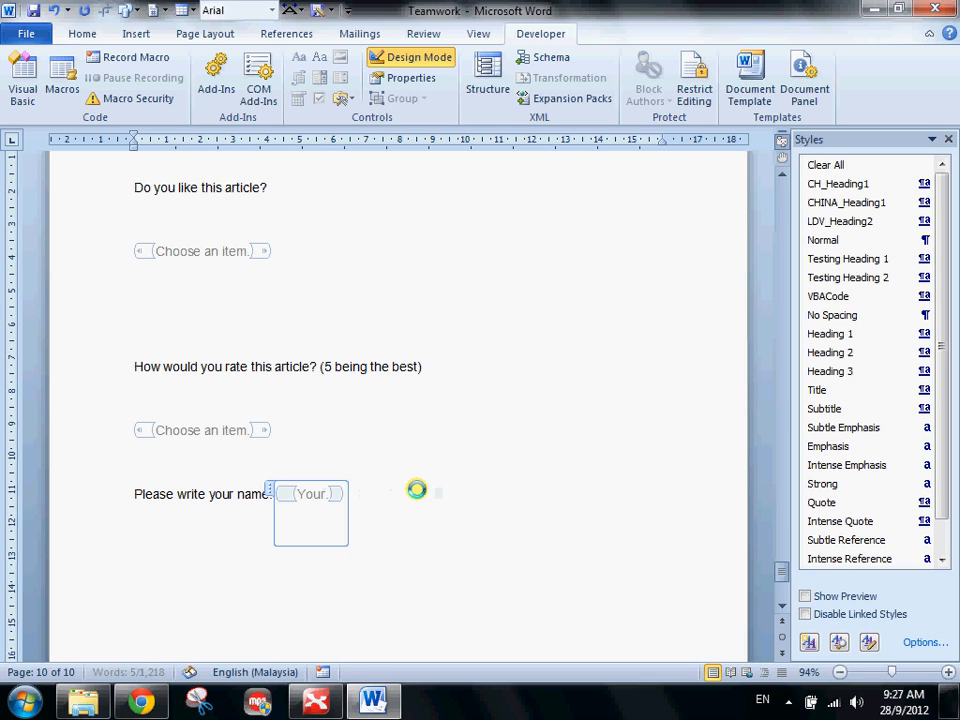
pyautogui.write('ere')
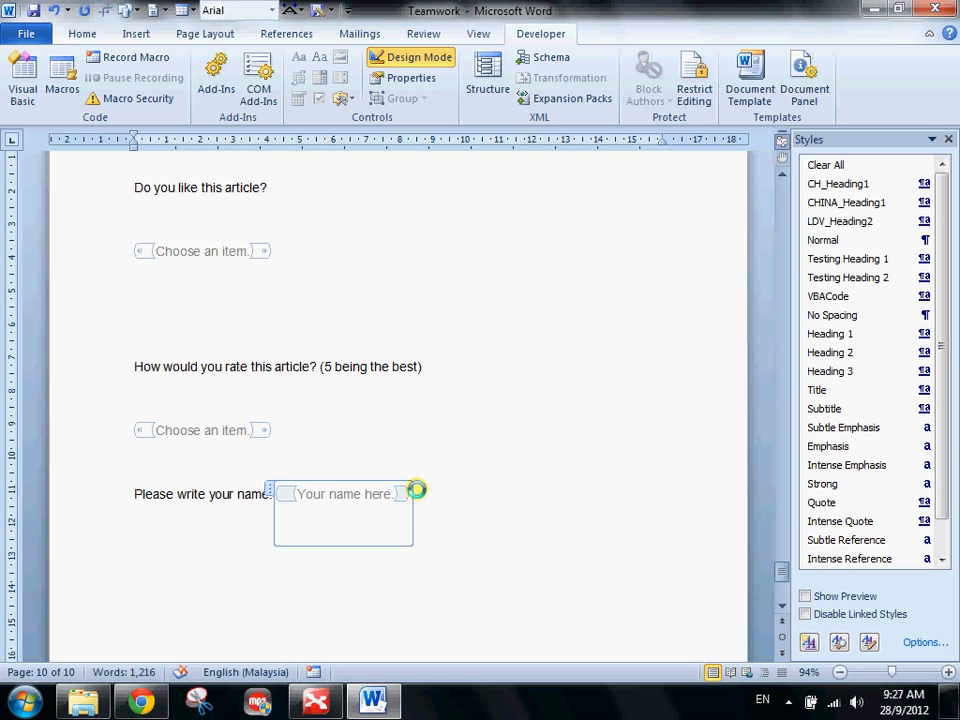
pyautogui.click(186, 529)
pyautogui.click(438, 464)
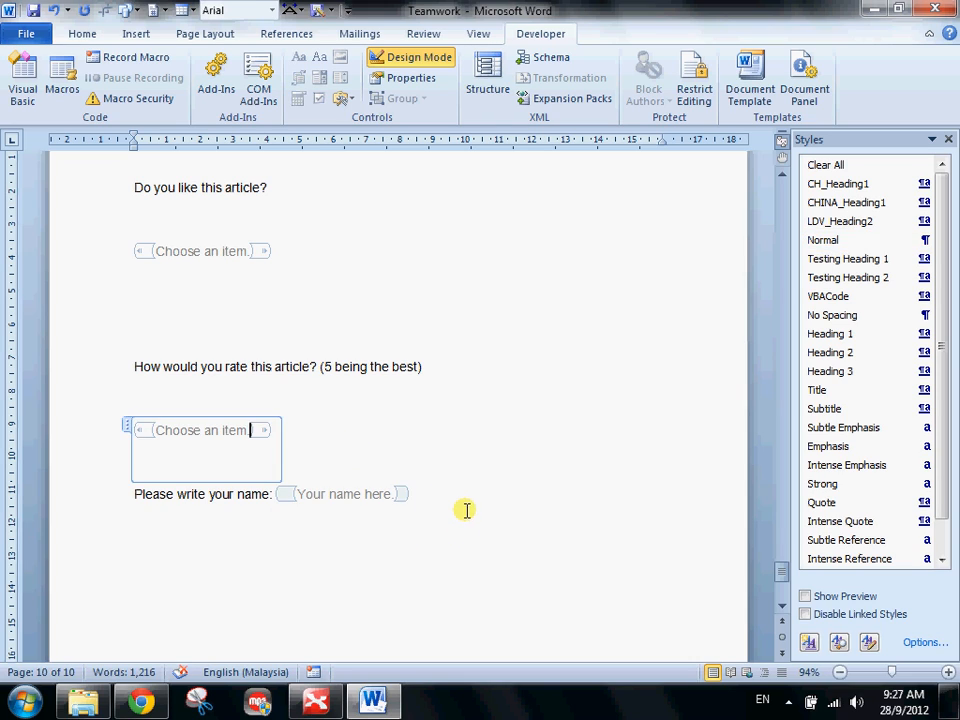
# - Insert a picture content control on a new line below the name line and check its properties without changing them
pyautogui.click(464, 507)
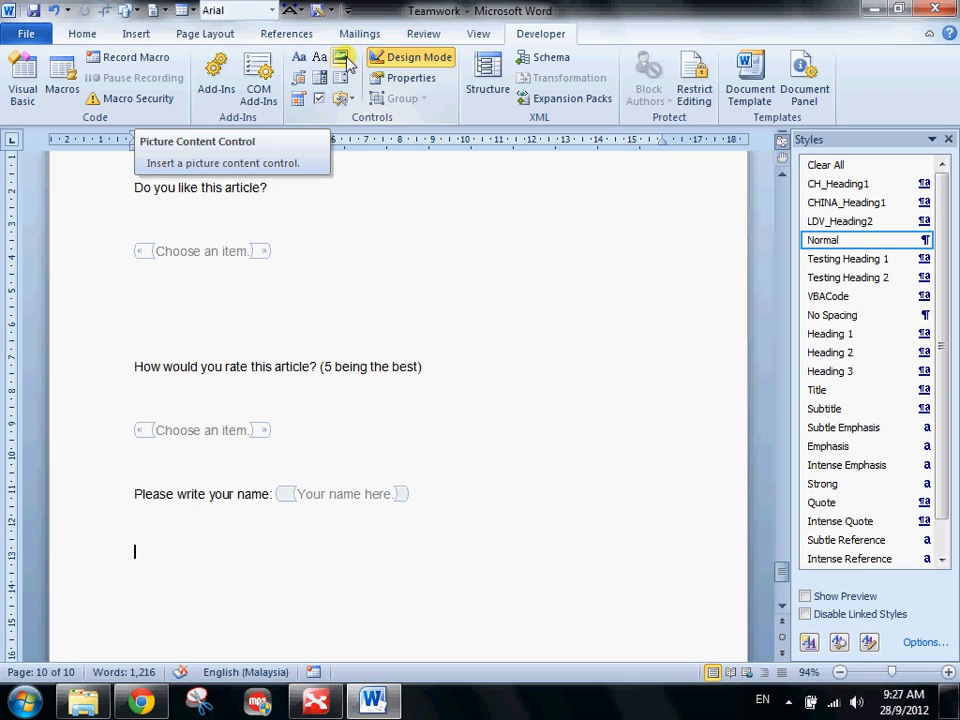
pyautogui.click(341, 60)
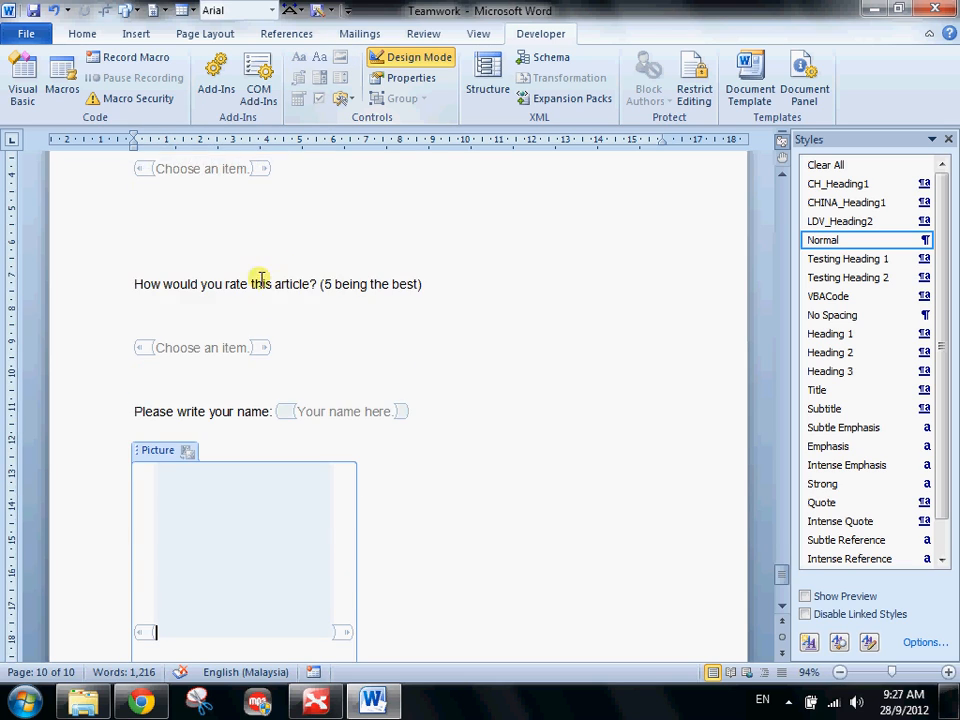
pyautogui.scroll(-2, 177, 226)
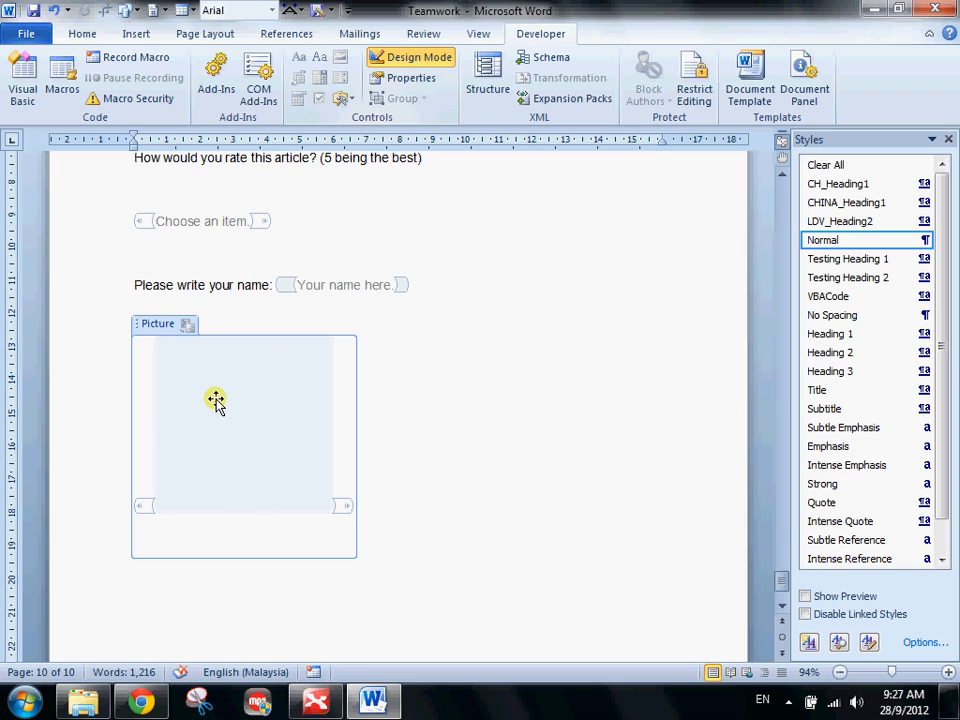
pyautogui.click(238, 461)
pyautogui.click(397, 80)
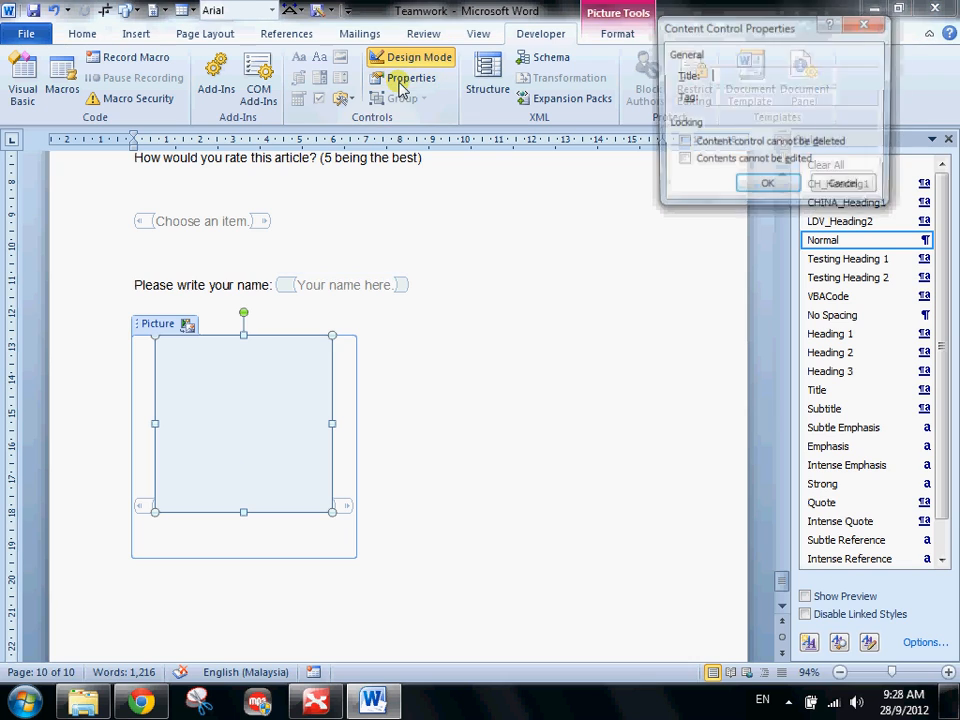
pyautogui.click(768, 188)
# - Add the line "Recorded date:" below the picture control and insert a date picker content control after it
pyautogui.click(435, 556)
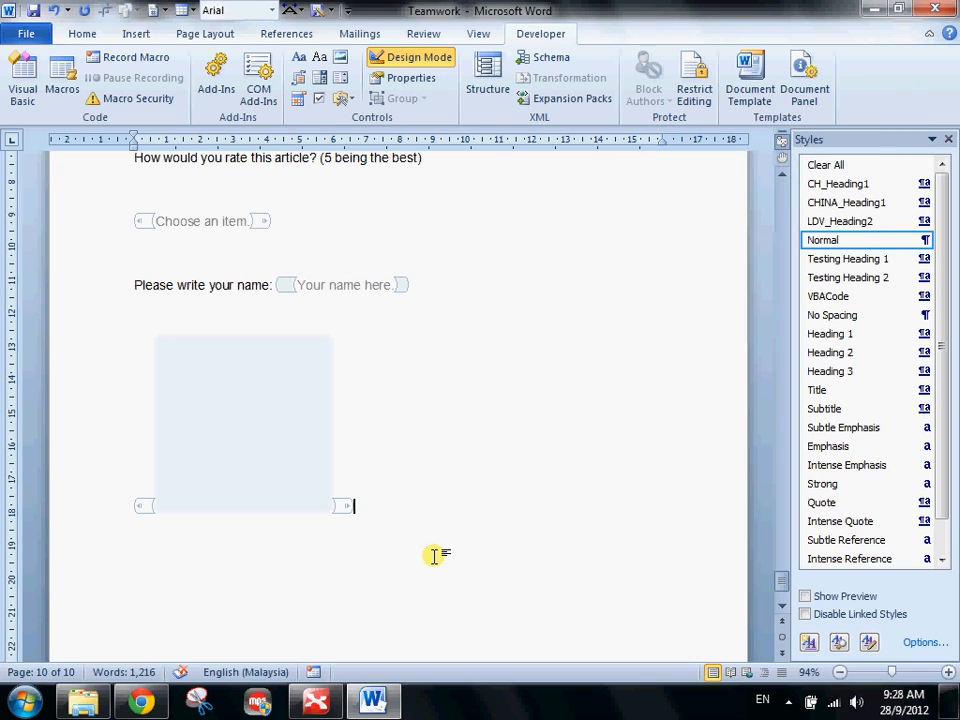
pyautogui.press('Return')
pyautogui.press('Return')
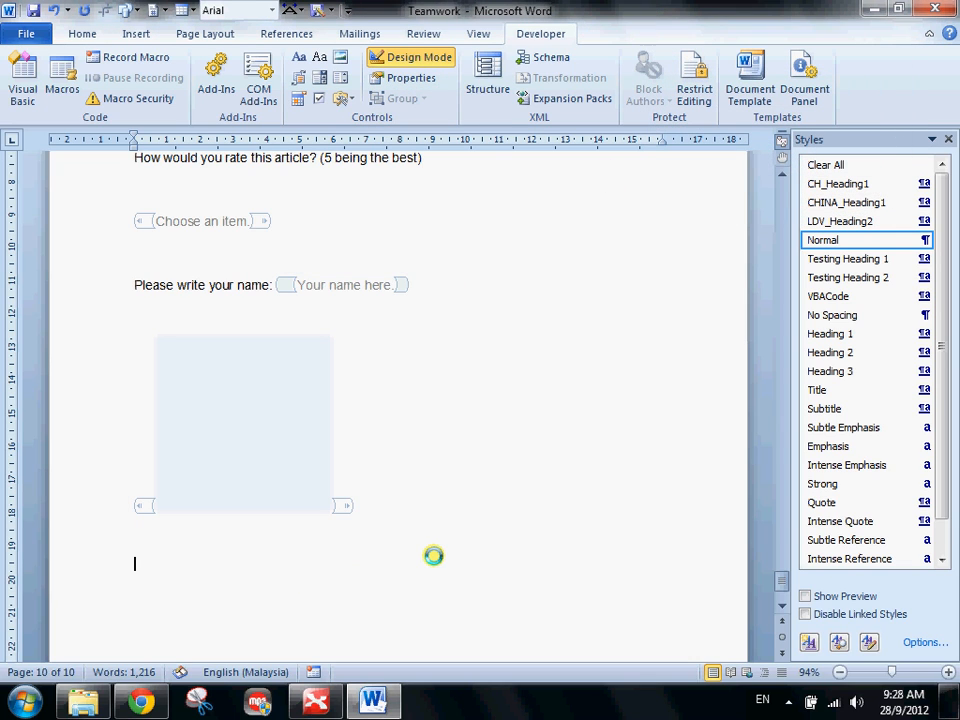
pyautogui.click(299, 99)
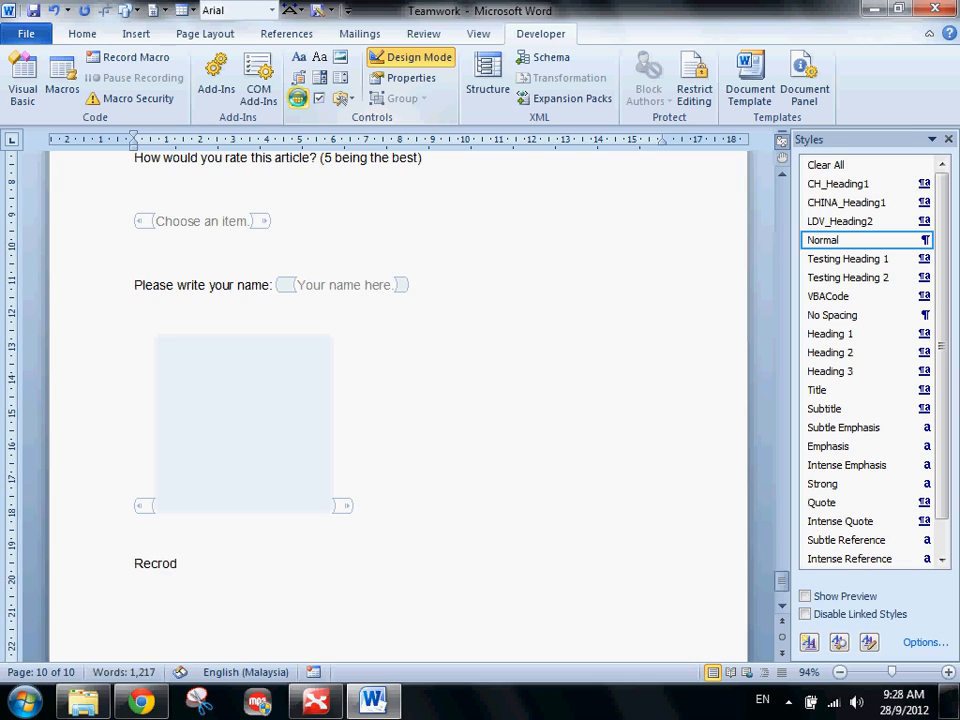
pyautogui.press('BackSpace')
pyautogui.press('BackSpace')
pyautogui.write('orded dat')
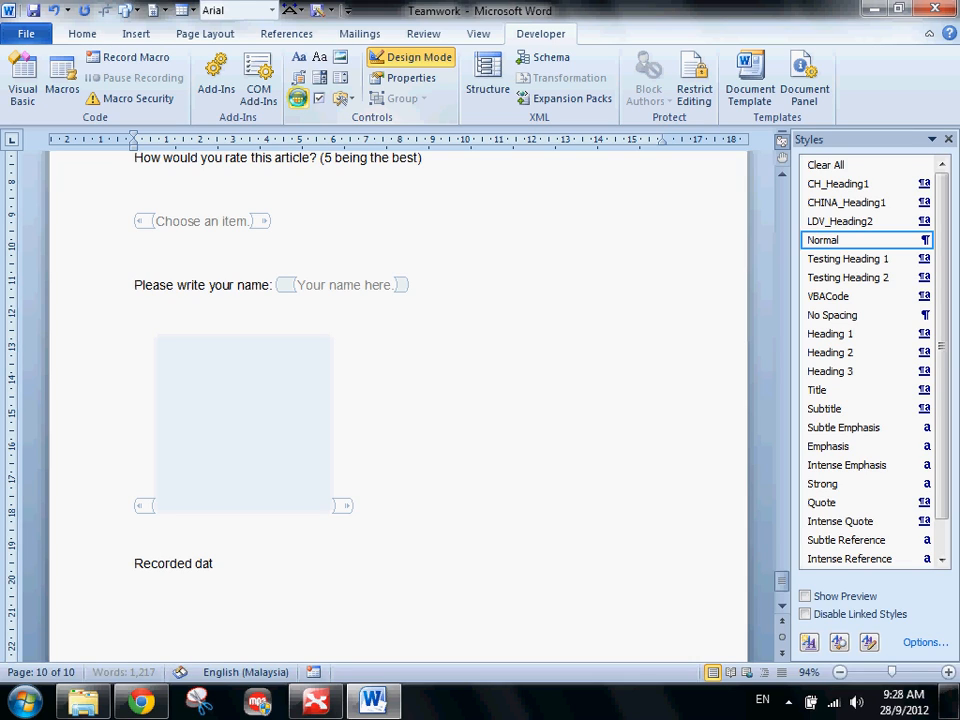
pyautogui.write('e:')
pyautogui.click(298, 98)
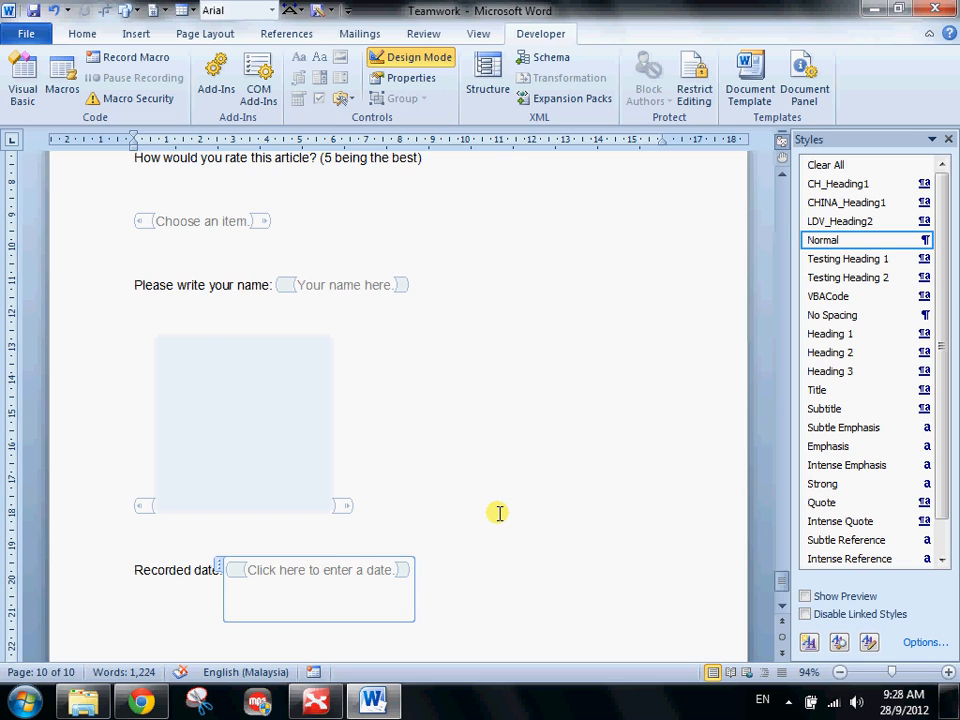
# - Make the "Survey Form" heading bold and give it a bottom border
pyautogui.scroll(6, 497, 512)
pyautogui.click(90, 216)
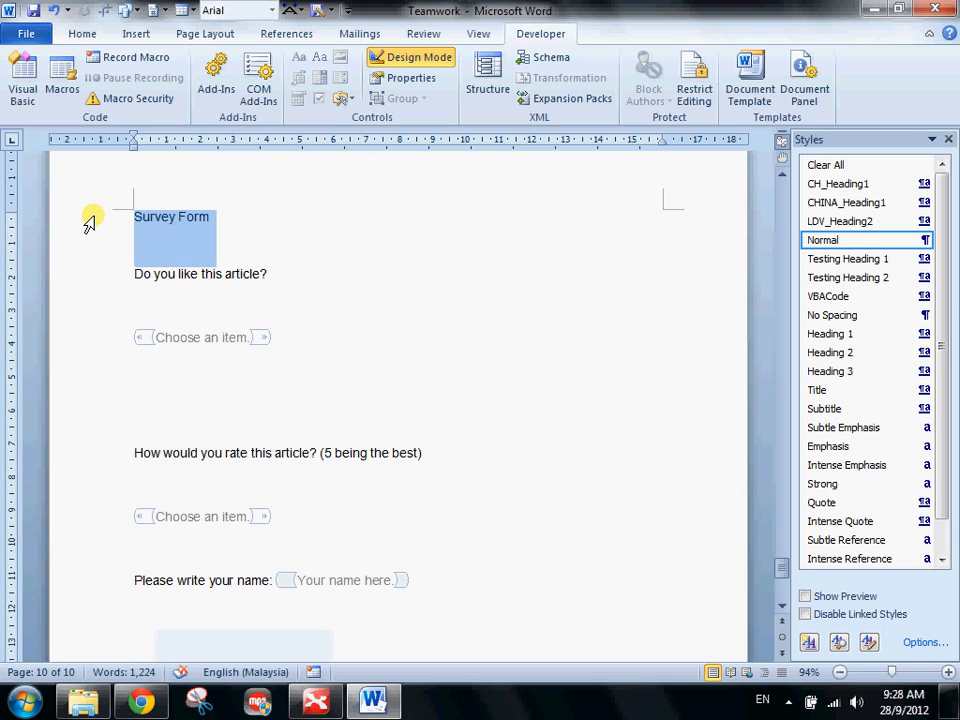
pyautogui.click(92, 34)
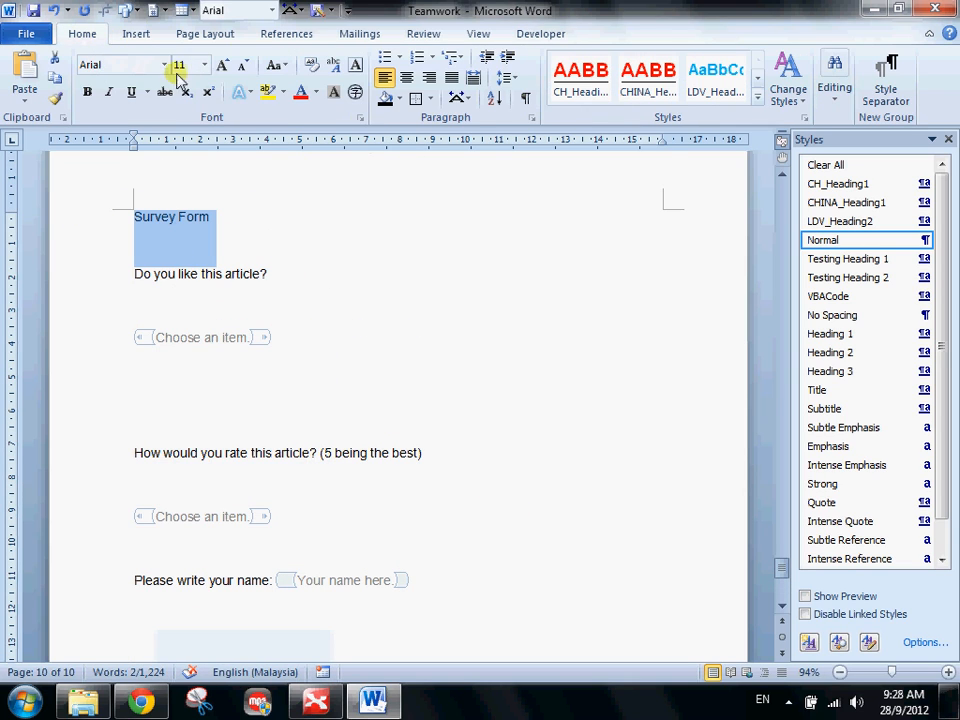
pyautogui.click(87, 91)
pyautogui.click(430, 99)
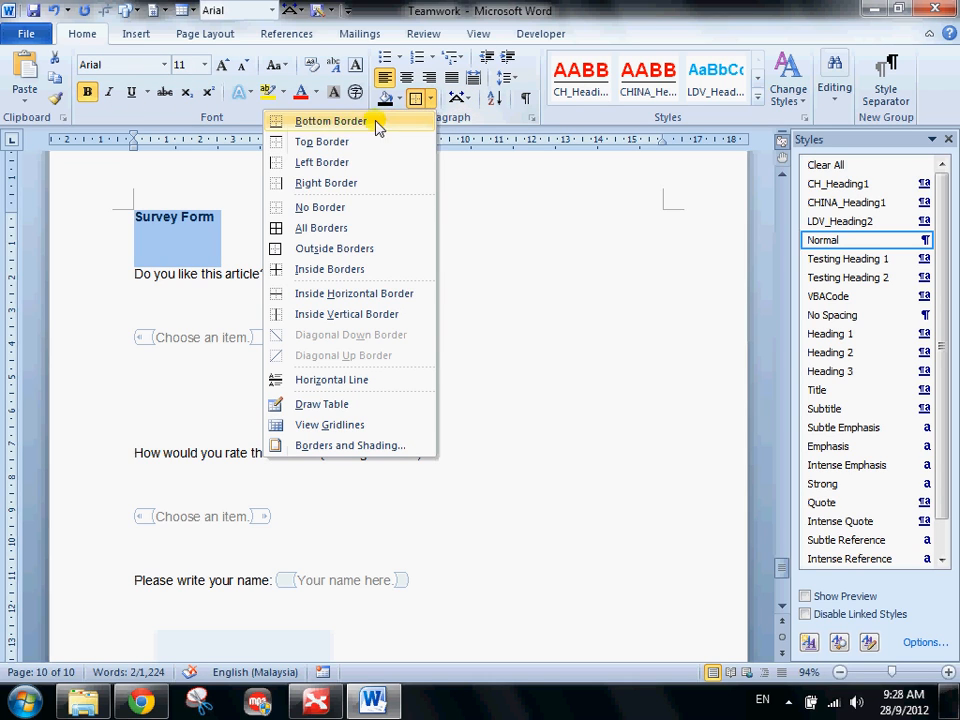
pyautogui.click(337, 122)
pyautogui.click(413, 293)
pyautogui.scroll(3, 276, 319)
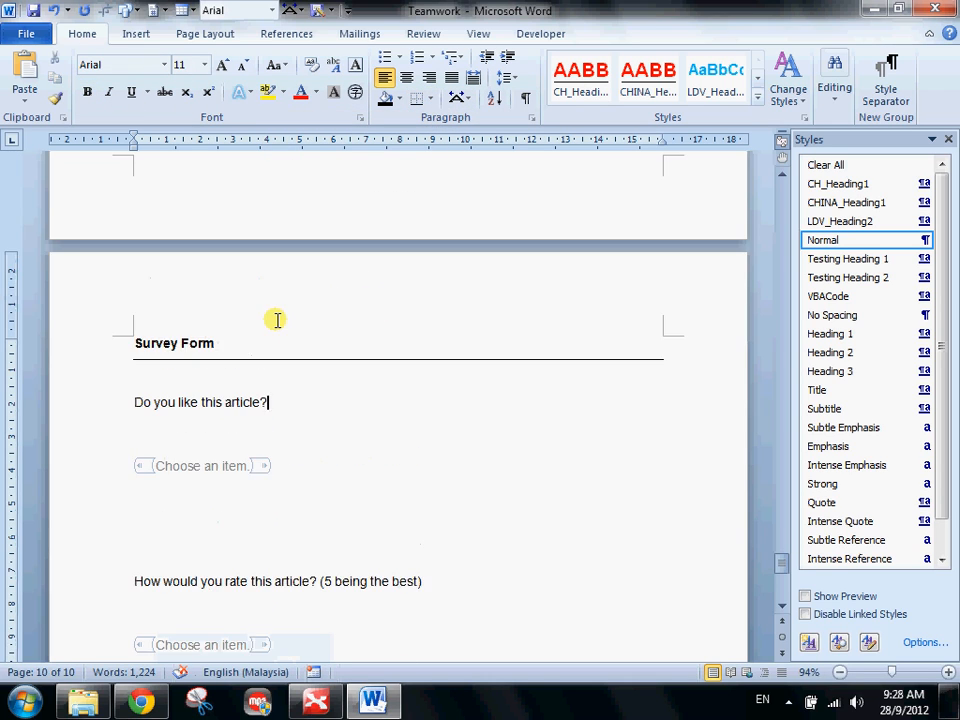
# - Open the editing restrictions for the document and allow only filling in forms
pyautogui.scroll(-4, 251, 317)
pyautogui.scroll(-3, 160, 364)
pyautogui.scroll(-3, 165, 420)
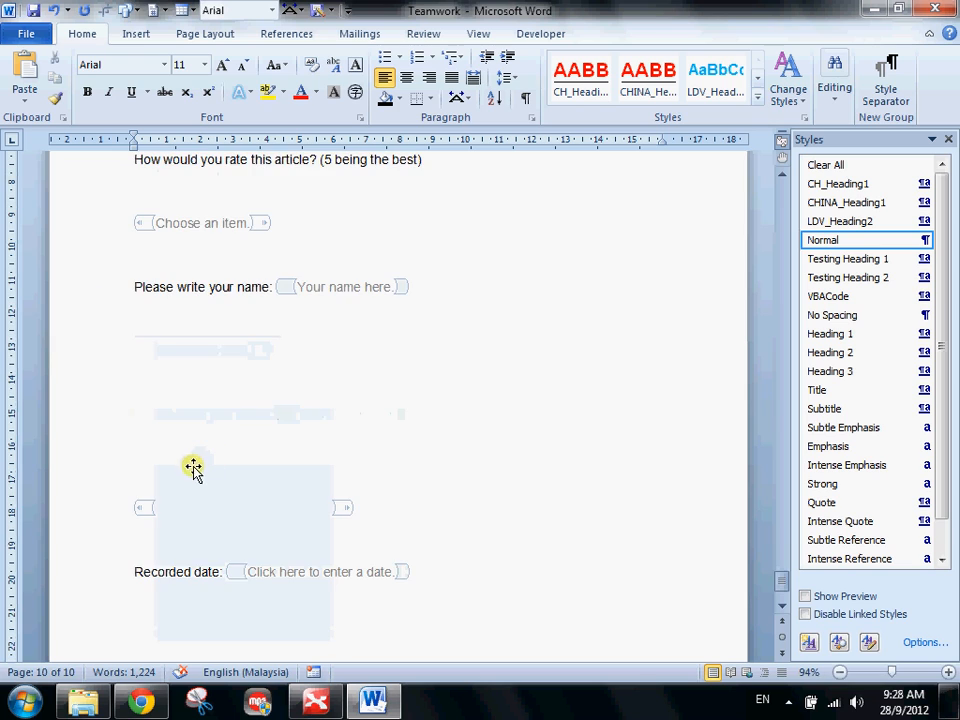
pyautogui.scroll(4, 171, 418)
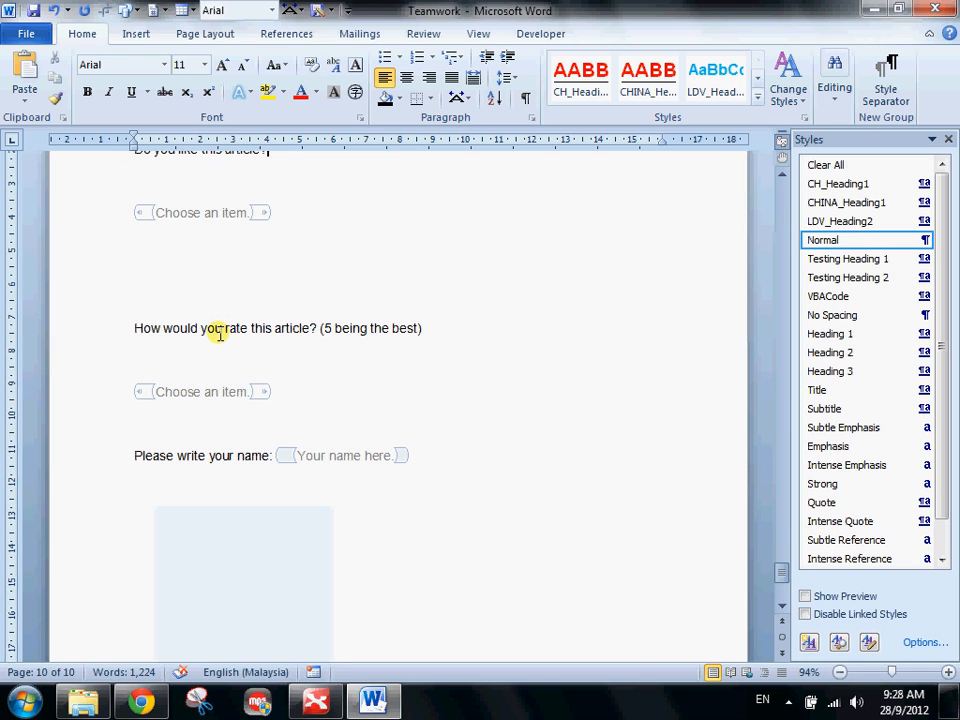
pyautogui.click(540, 33)
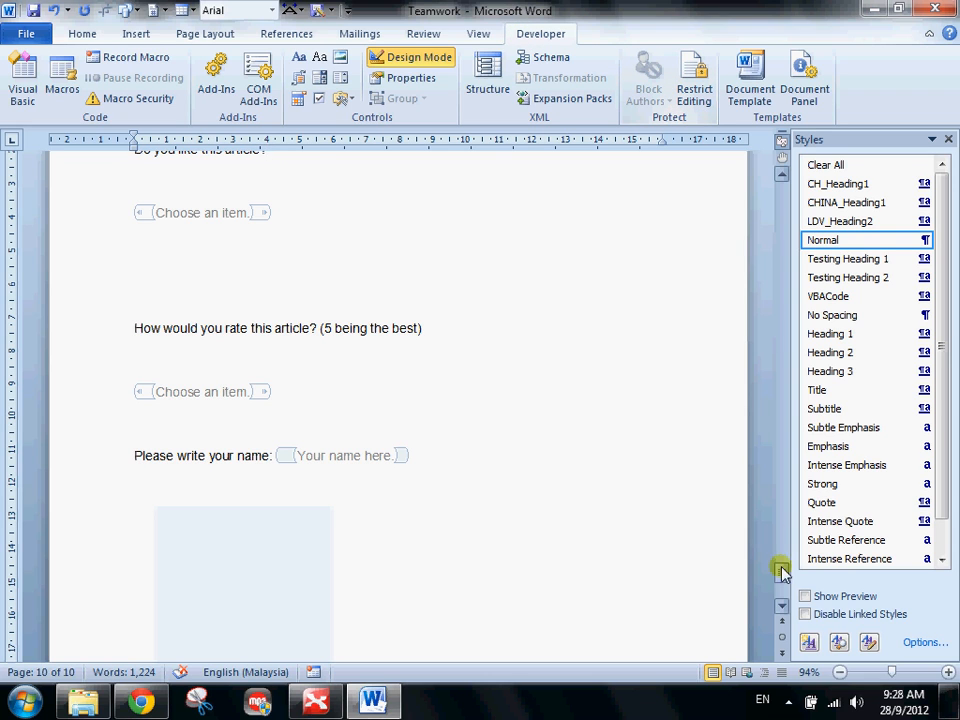
pyautogui.moveTo(782, 570)
pyautogui.mouseDown()
pyautogui.moveTo(782, 189)
pyautogui.moveTo(790, 183)
pyautogui.moveTo(790, 590)
pyautogui.mouseUp()
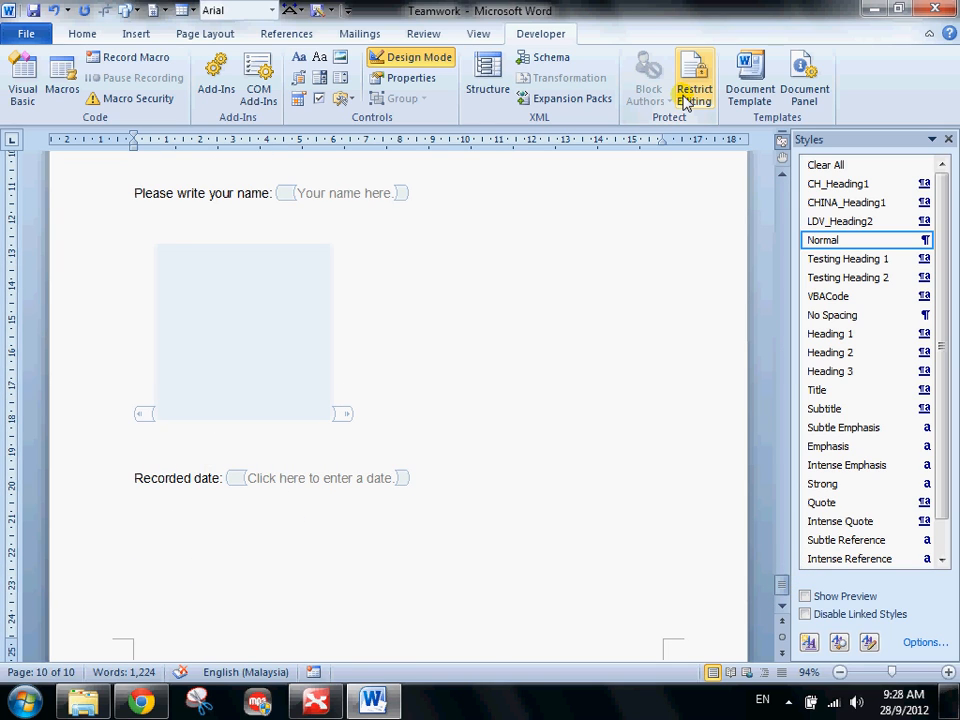
pyautogui.scroll(3, 573, 386)
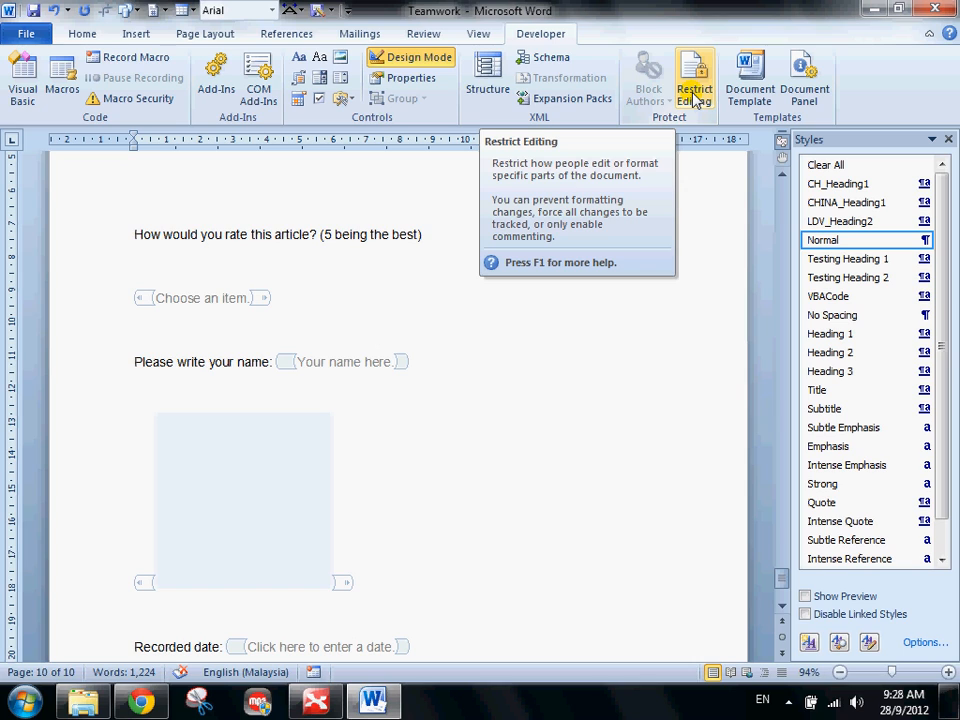
pyautogui.click(694, 94)
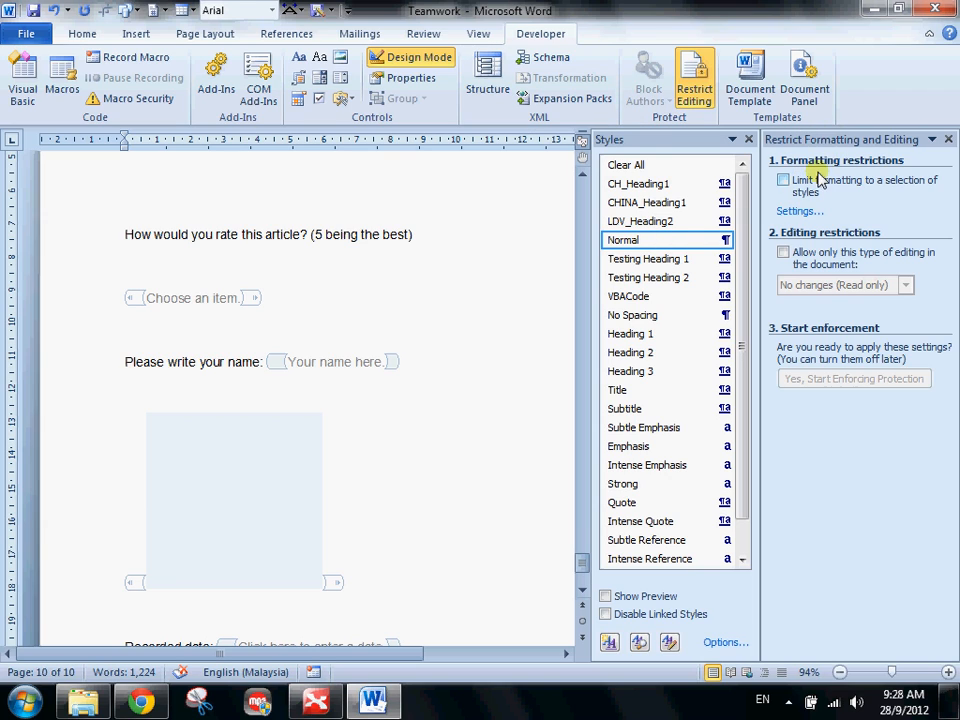
pyautogui.click(783, 253)
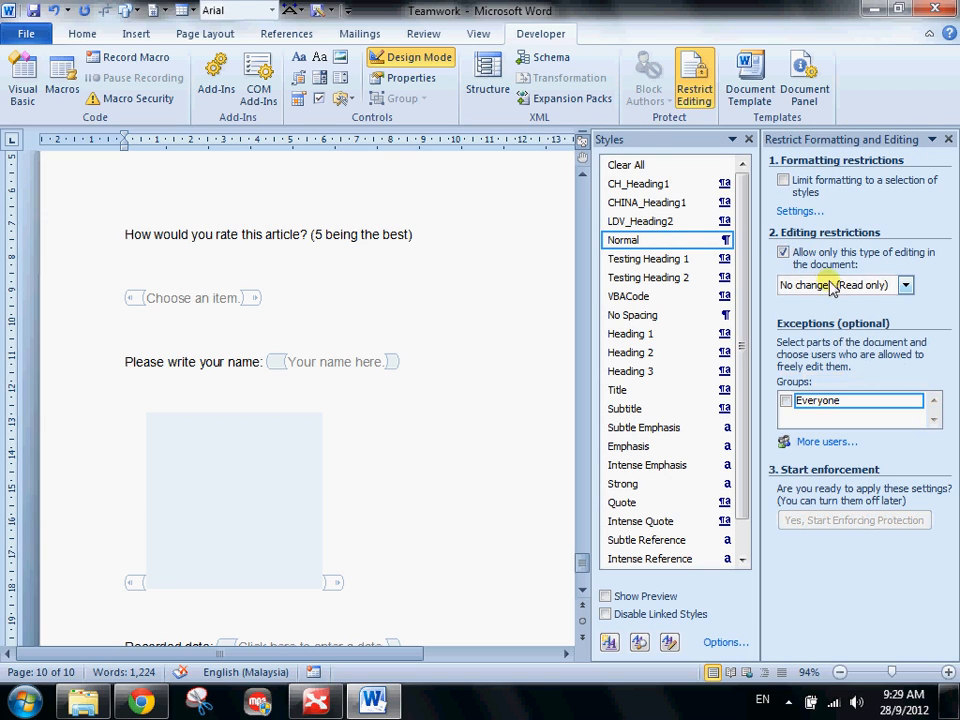
pyautogui.click(800, 285)
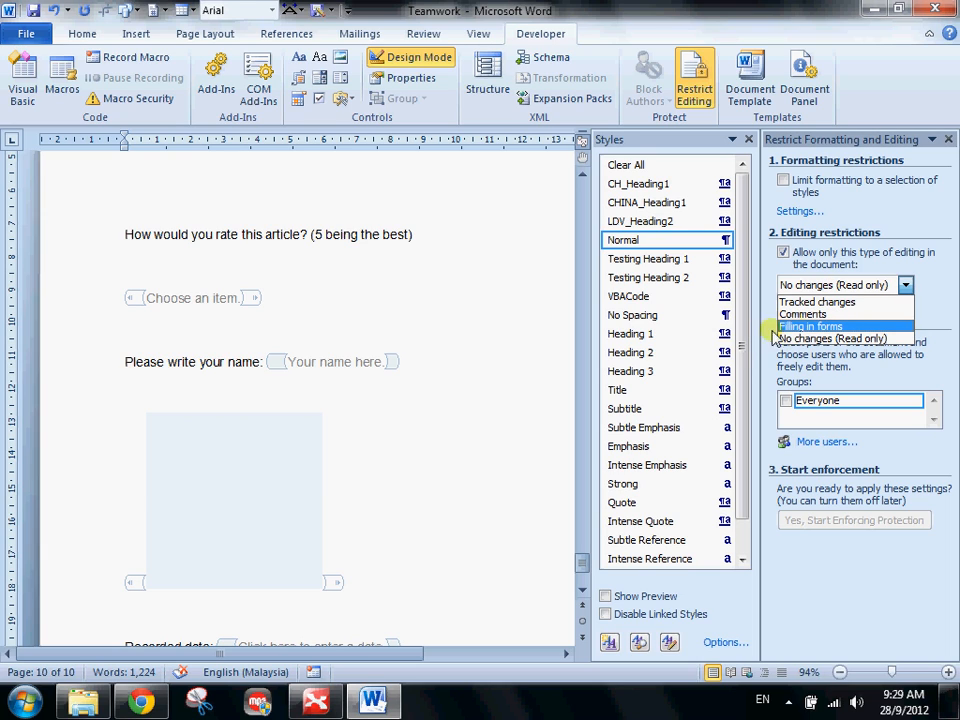
pyautogui.click(828, 327)
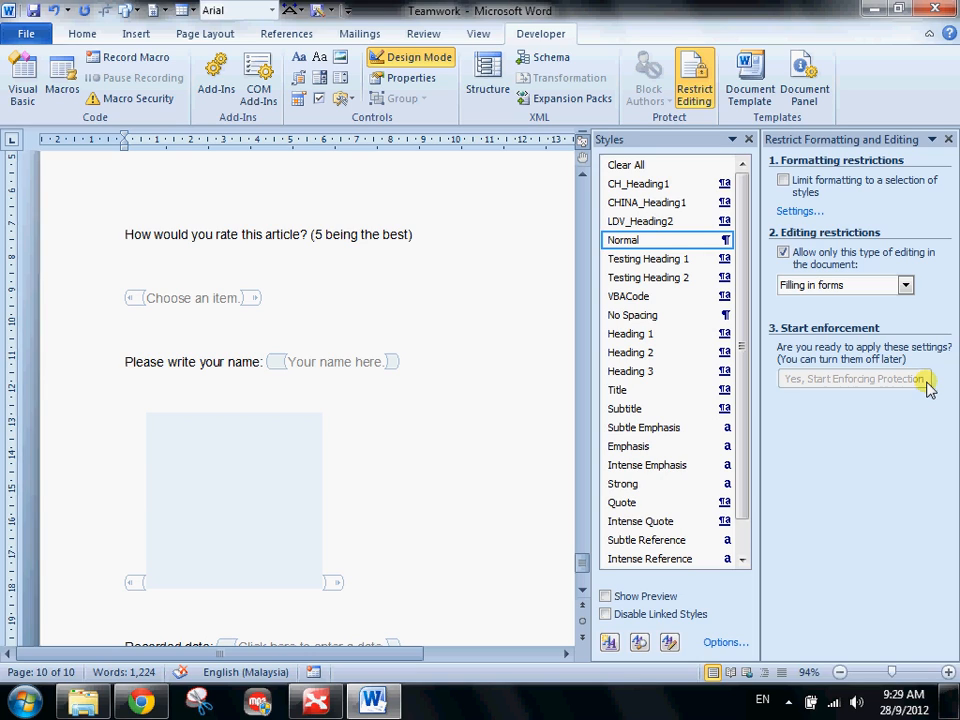
# - Turn off Design Mode and start enforcing the document protection without a password
pyautogui.click(410, 58)
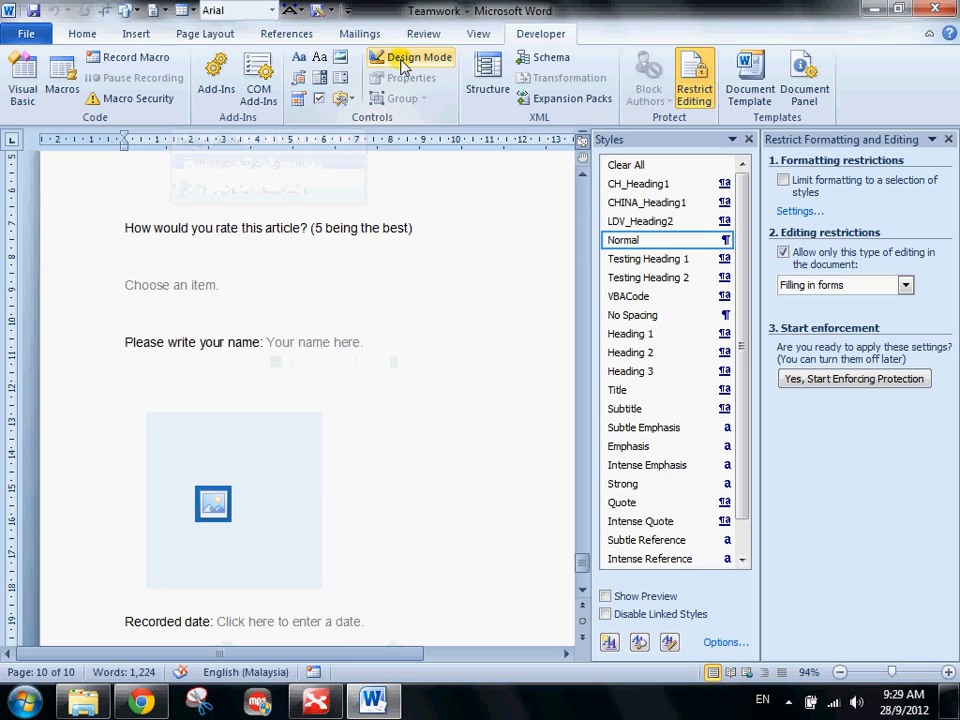
pyautogui.click(815, 382)
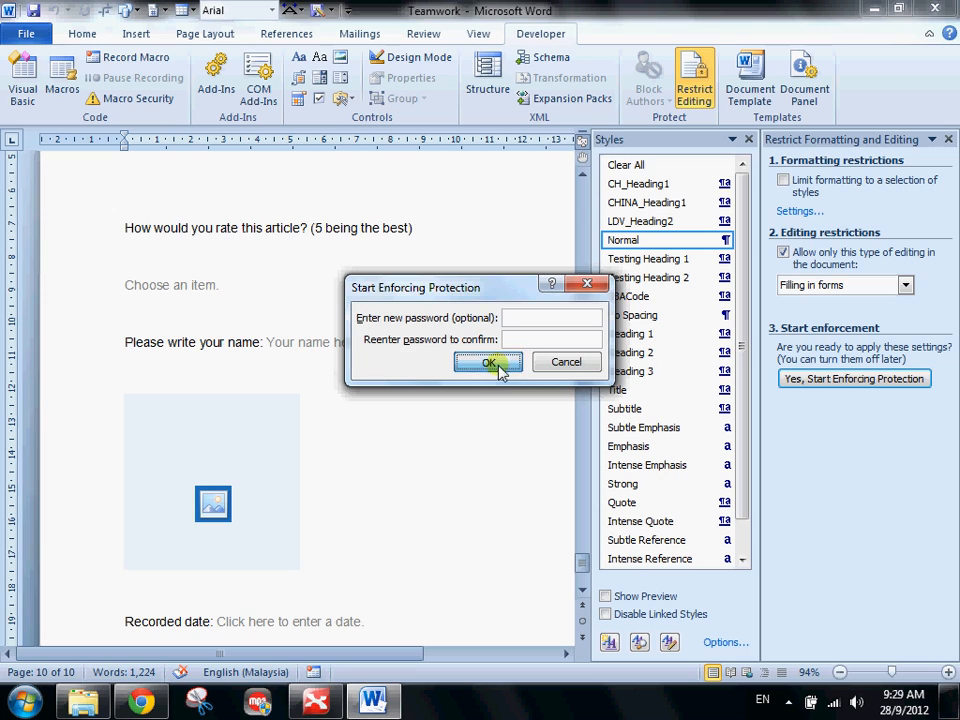
pyautogui.click(488, 362)
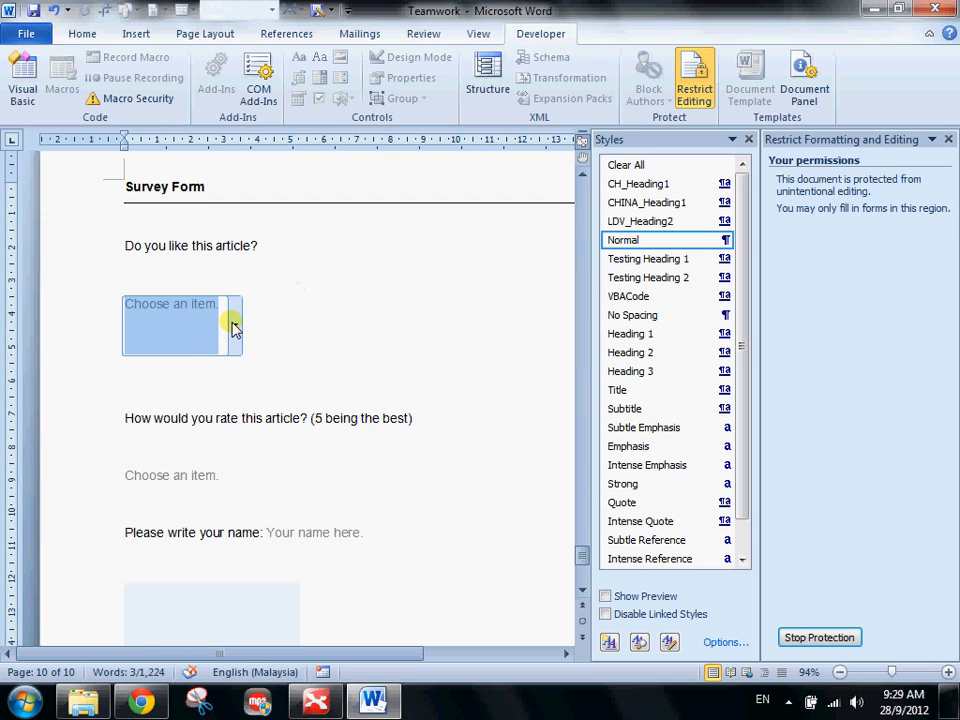
# - Try the answer list under "Do you like this article?" and choose "No comment" as the answer
pyautogui.click(235, 326)
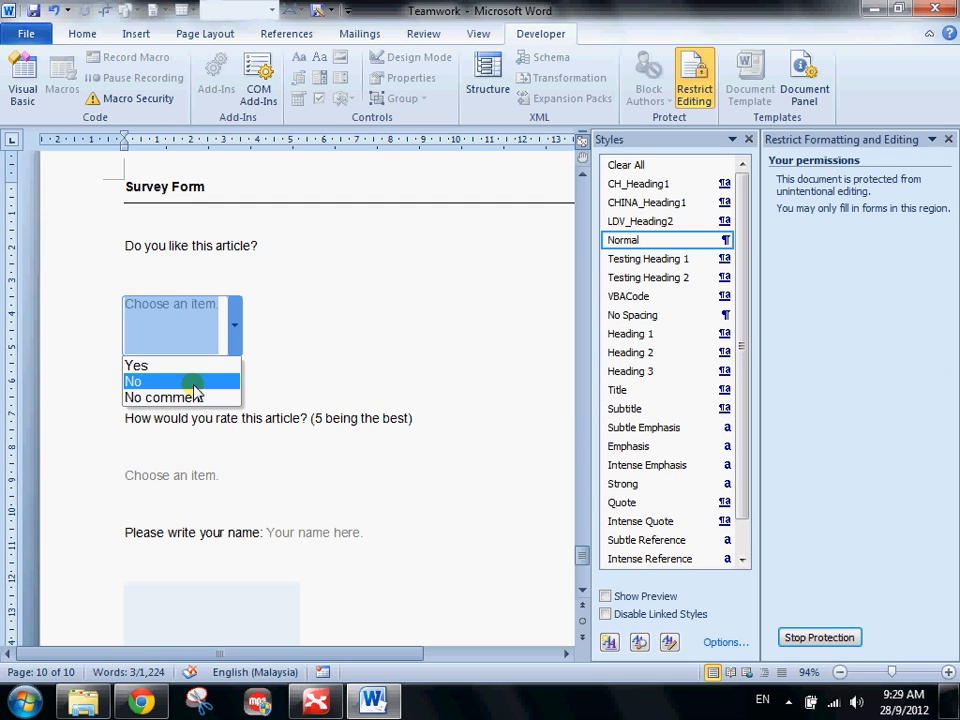
pyautogui.click(316, 313)
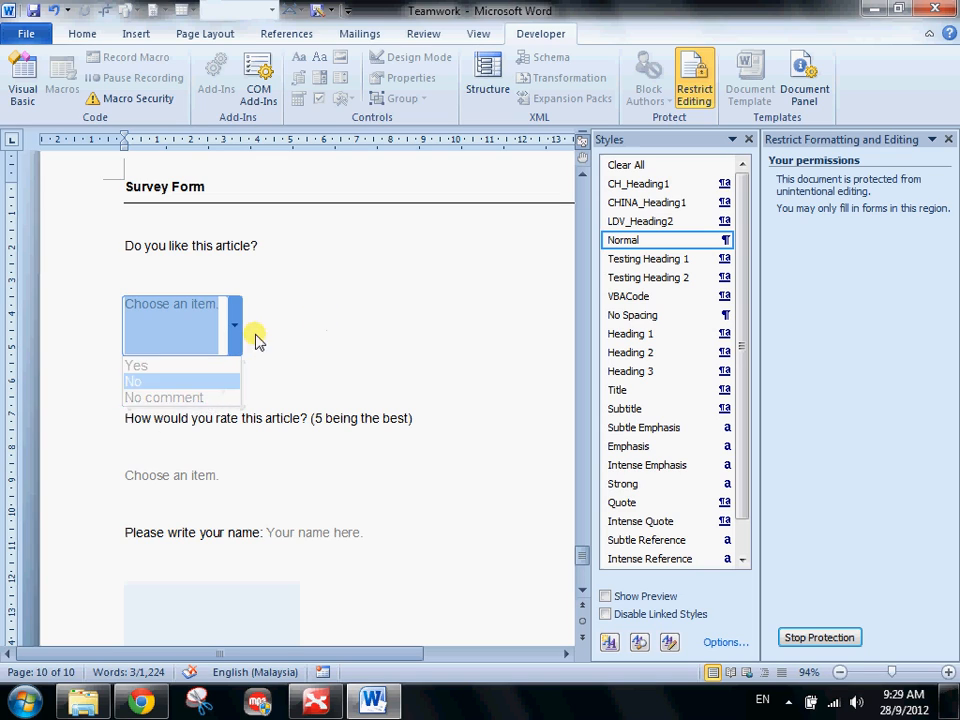
pyautogui.click(237, 341)
pyautogui.click(213, 382)
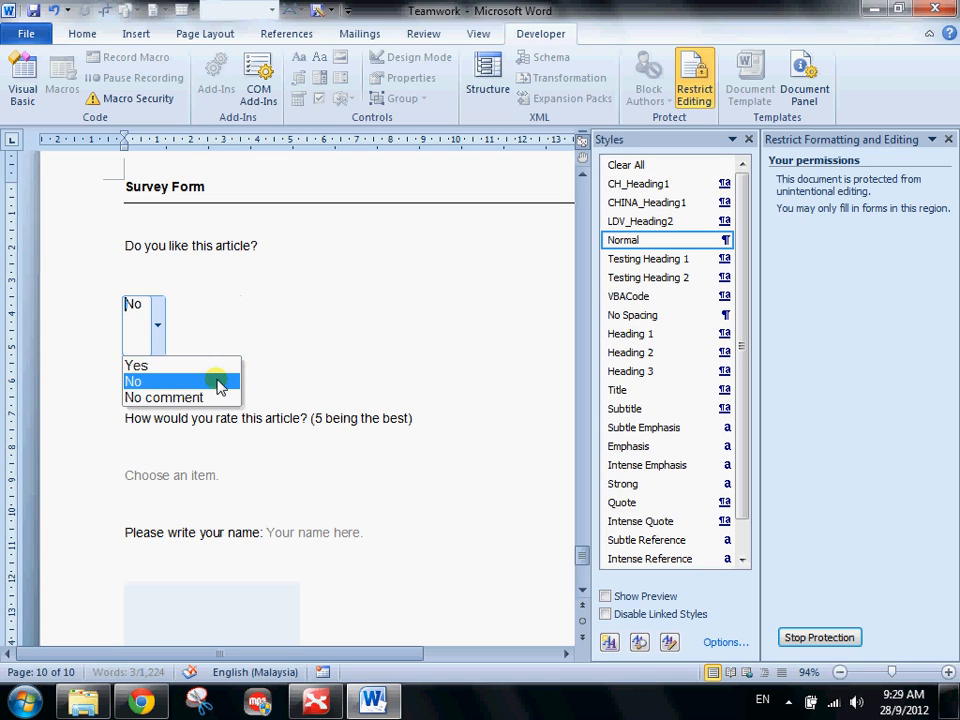
pyautogui.click(162, 336)
pyautogui.click(152, 397)
# - Choose 5 as the rating under "How would you rate this article?"
pyautogui.click(197, 478)
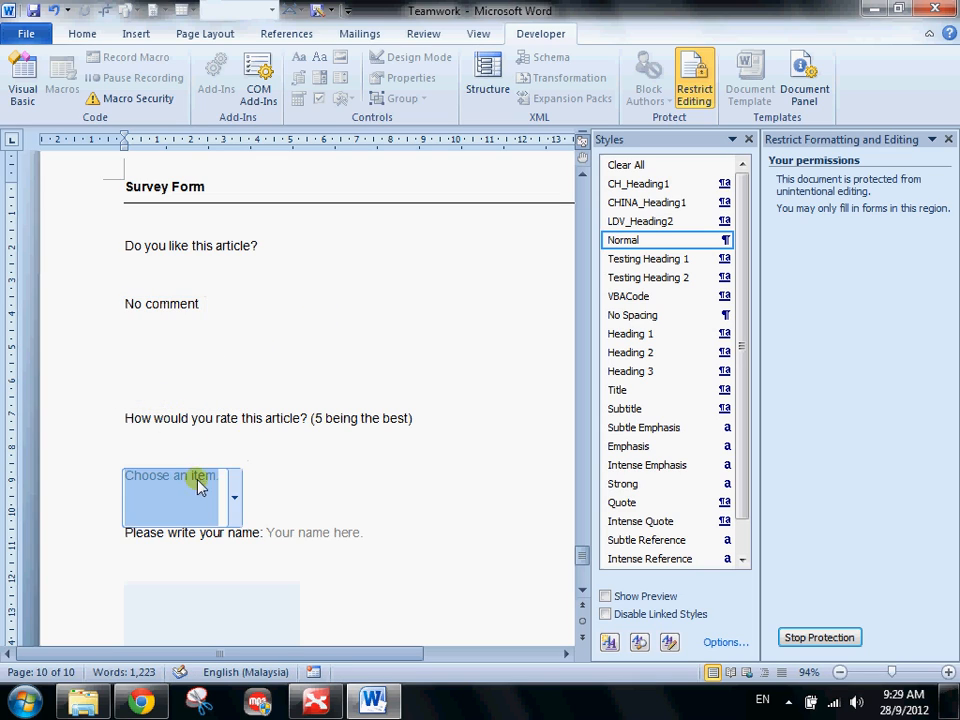
pyautogui.click(236, 498)
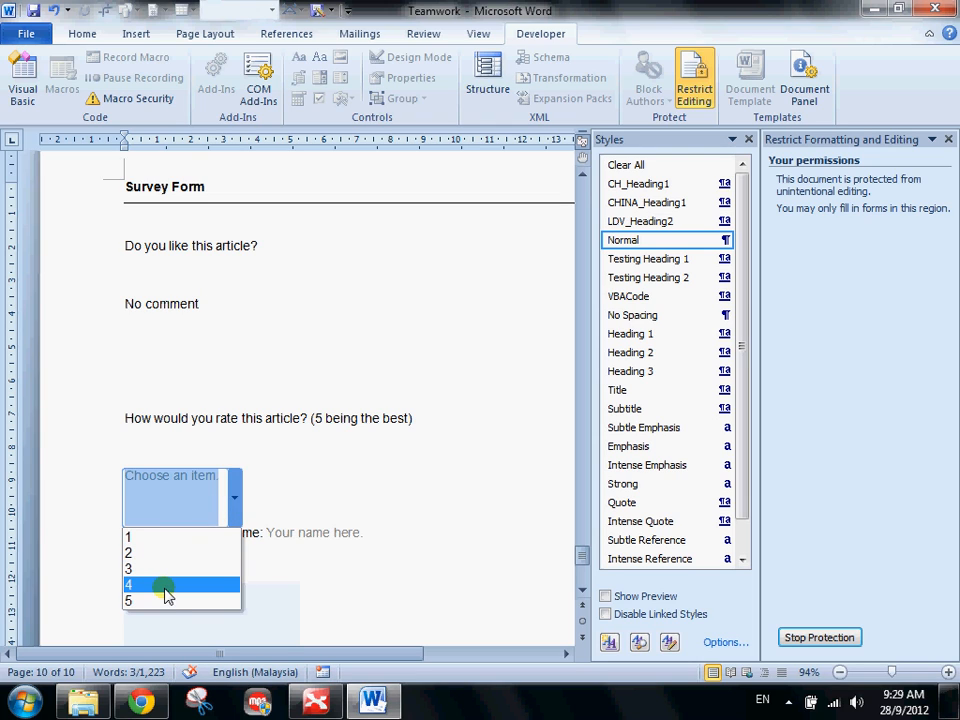
pyautogui.click(167, 601)
pyautogui.click(171, 598)
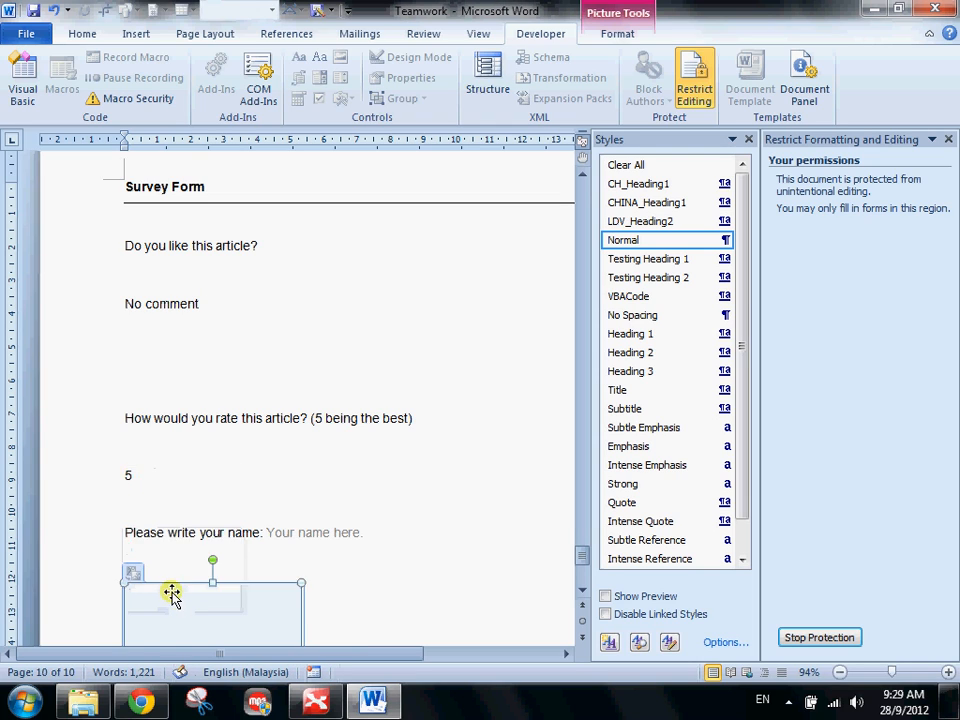
# - Fill the picture control below the name line with the Jellyfish image from the Sample Pictures folder
pyautogui.scroll(-3, 201, 437)
pyautogui.click(353, 374)
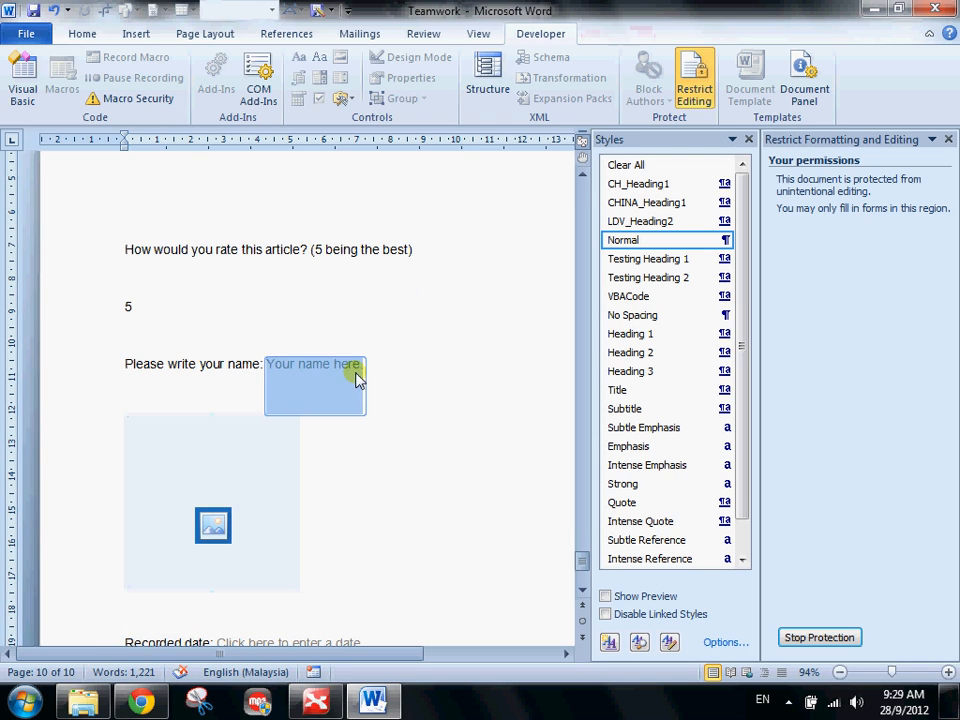
pyautogui.click(211, 541)
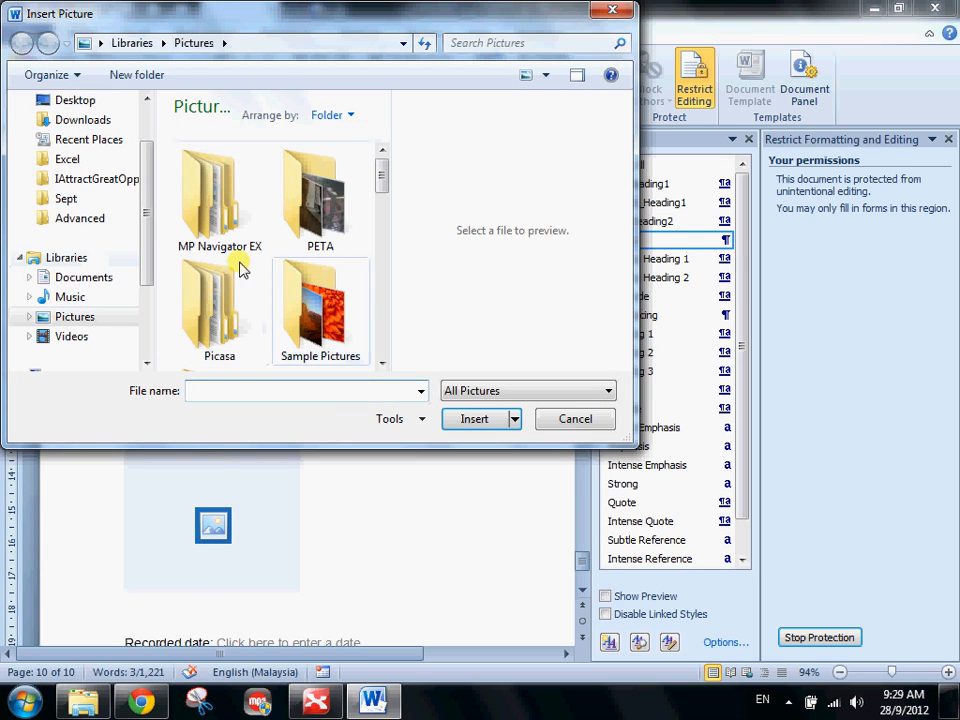
pyautogui.click(318, 308)
pyautogui.doubleClick(318, 308)
pyautogui.click(322, 296)
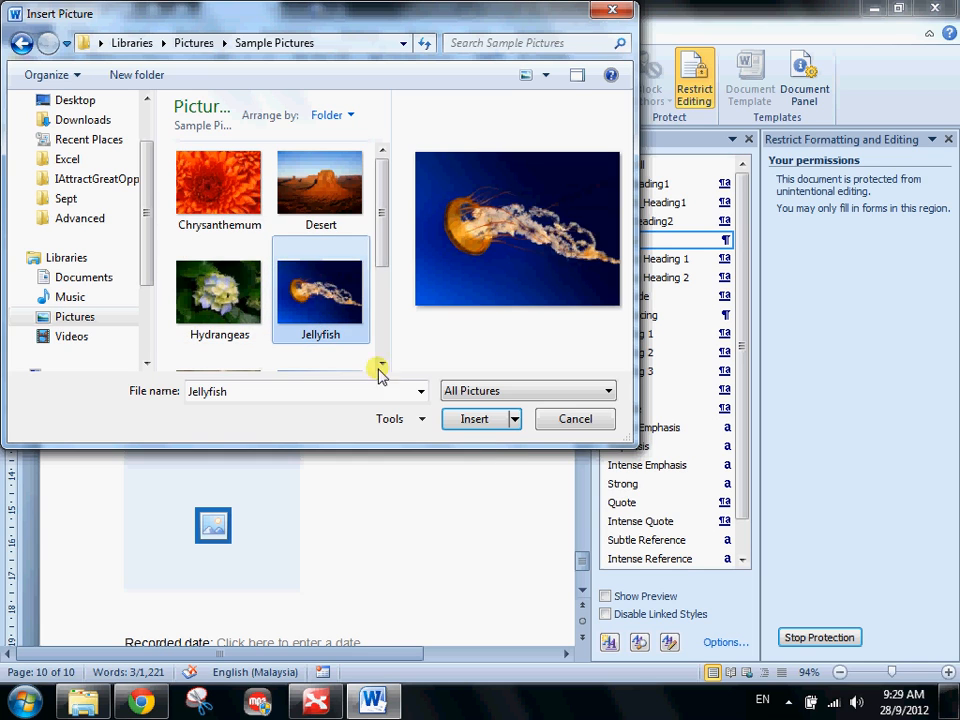
pyautogui.click(474, 420)
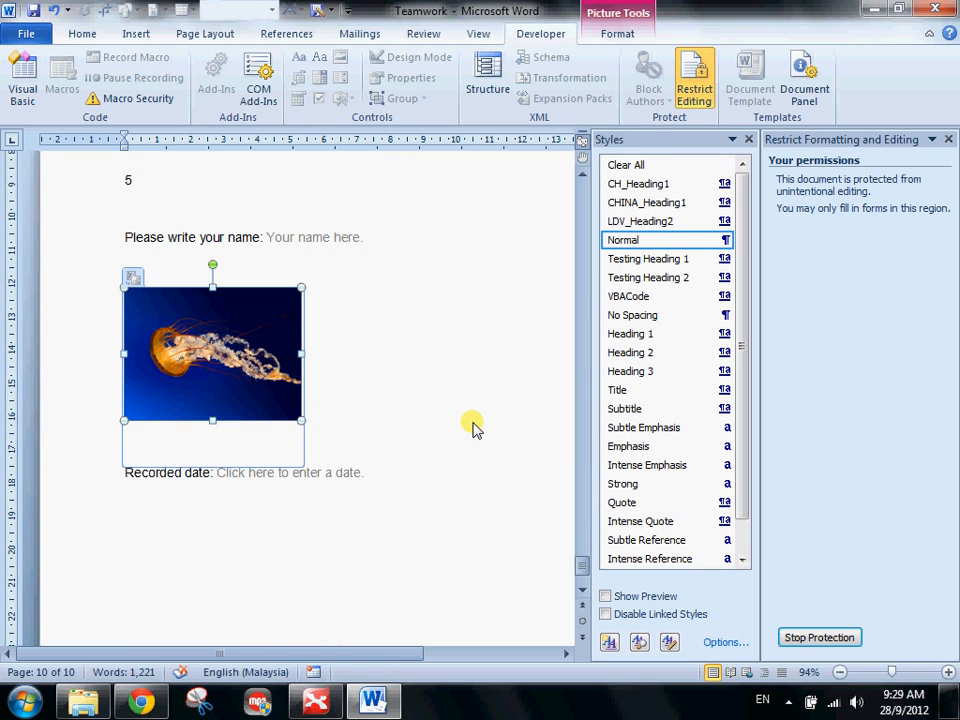
pyautogui.click(210, 350)
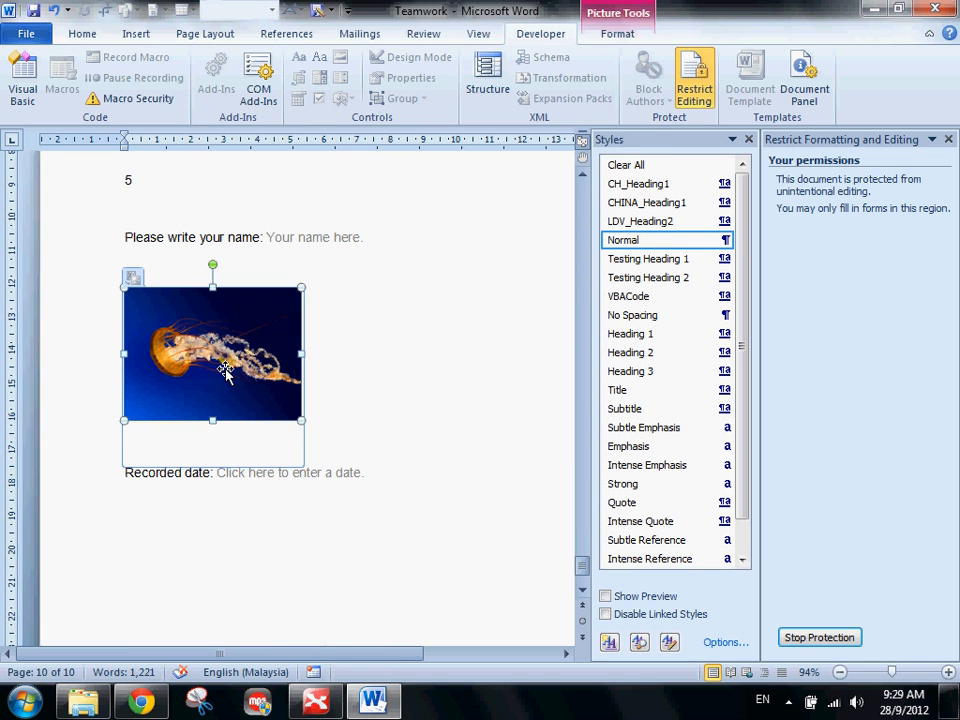
# - Set the recorded date to today's date, 28/9/2012, using the date picker
pyautogui.scroll(5, 420, 224)
pyautogui.click(290, 364)
pyautogui.click(272, 380)
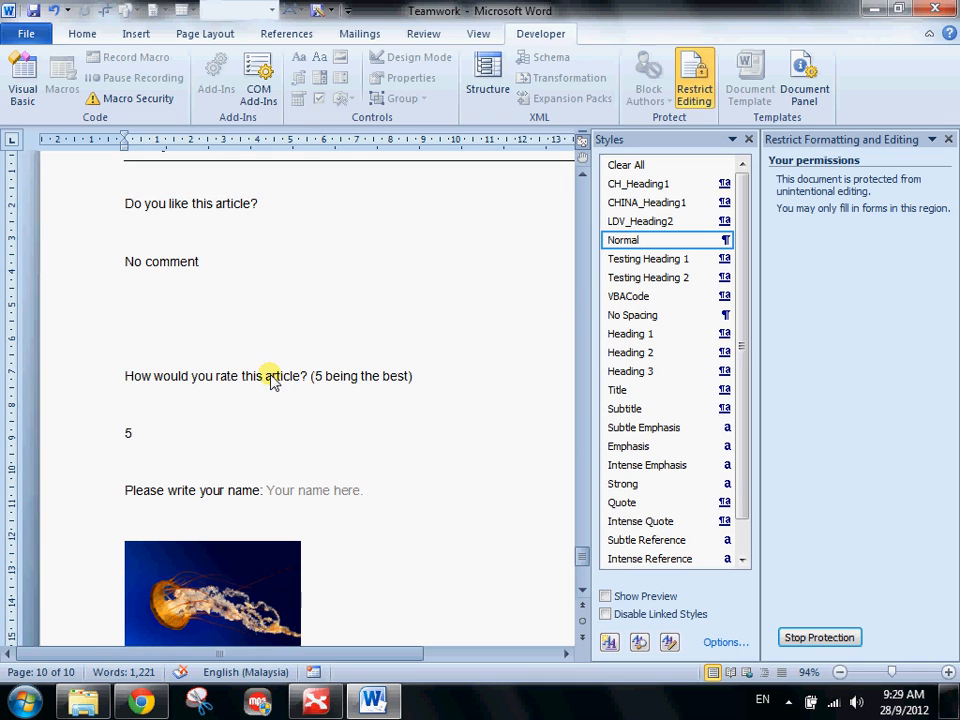
pyautogui.moveTo(578, 556); pyautogui.dragTo(579, 606)
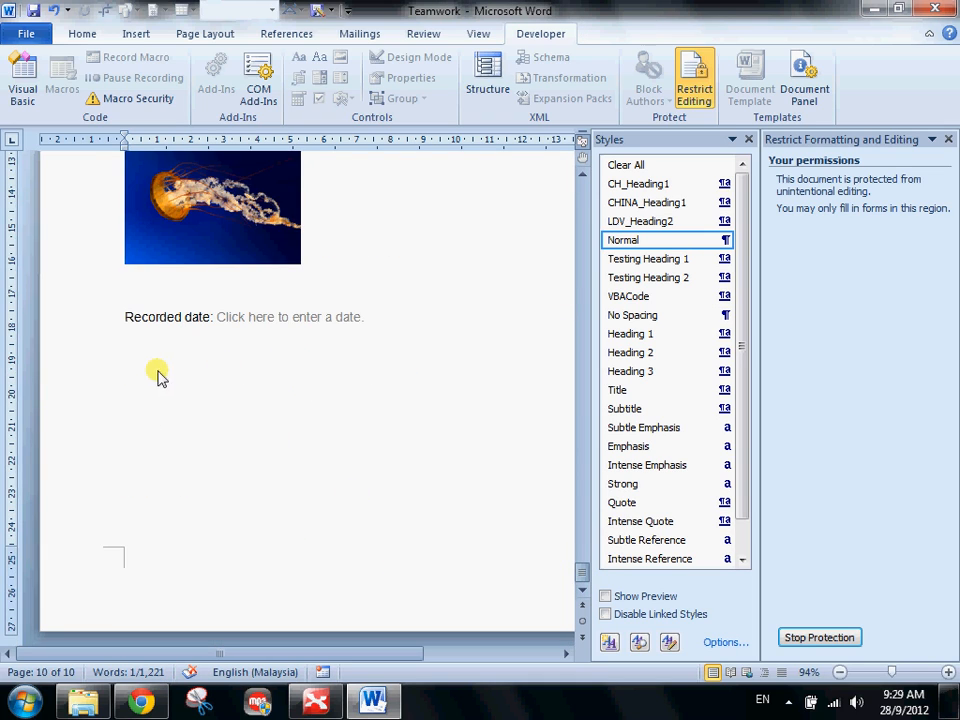
pyautogui.scroll(4, 200, 450)
pyautogui.click(285, 535)
pyautogui.click(379, 548)
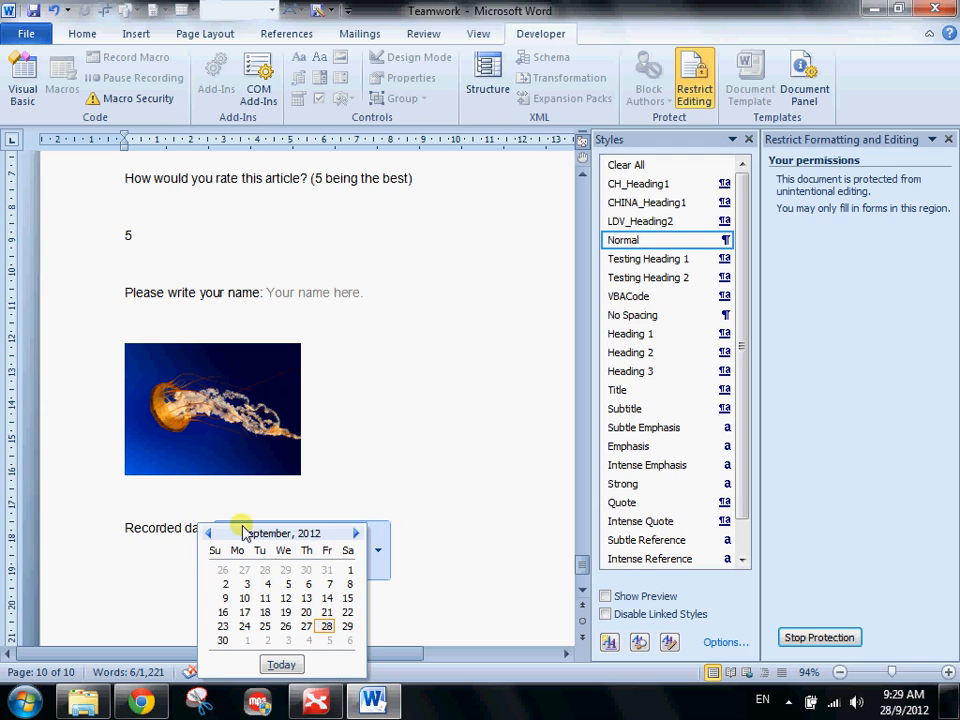
pyautogui.click(281, 664)
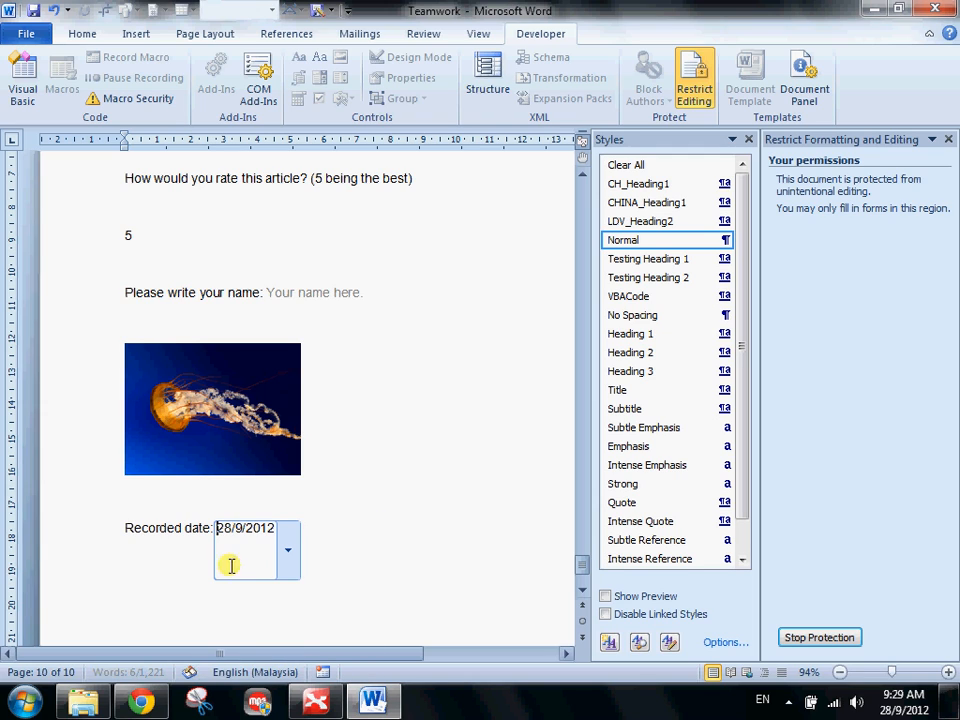
# - Check the filled-in survey controls and browse the rest of the protected document, testing whether its body text can be selected
pyautogui.click(180, 405)
pyautogui.scroll(3, 182, 418)
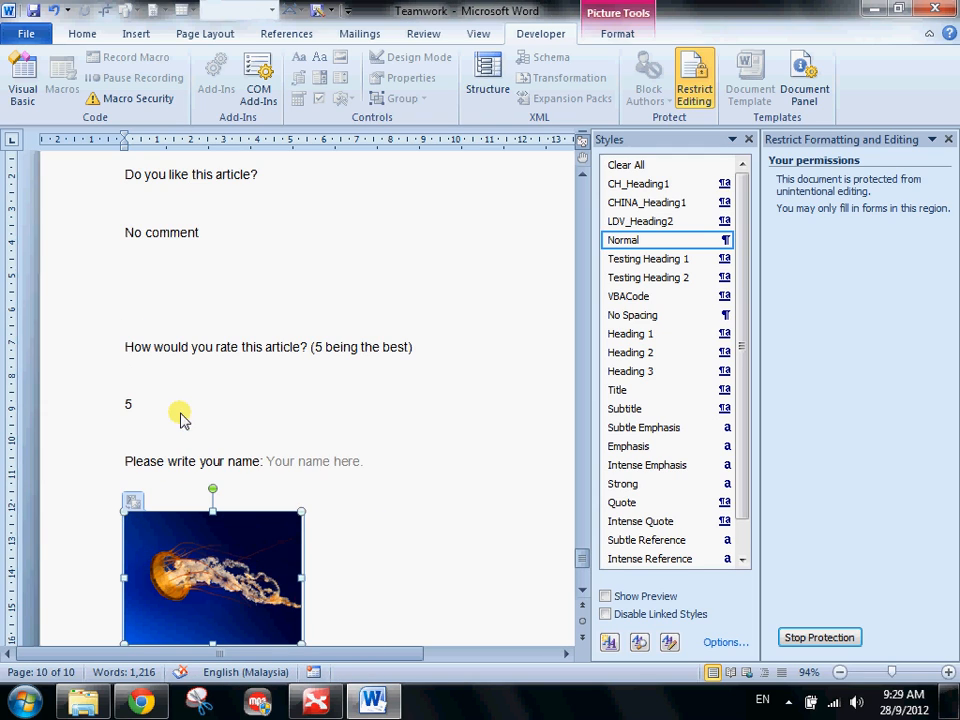
pyautogui.click(182, 415)
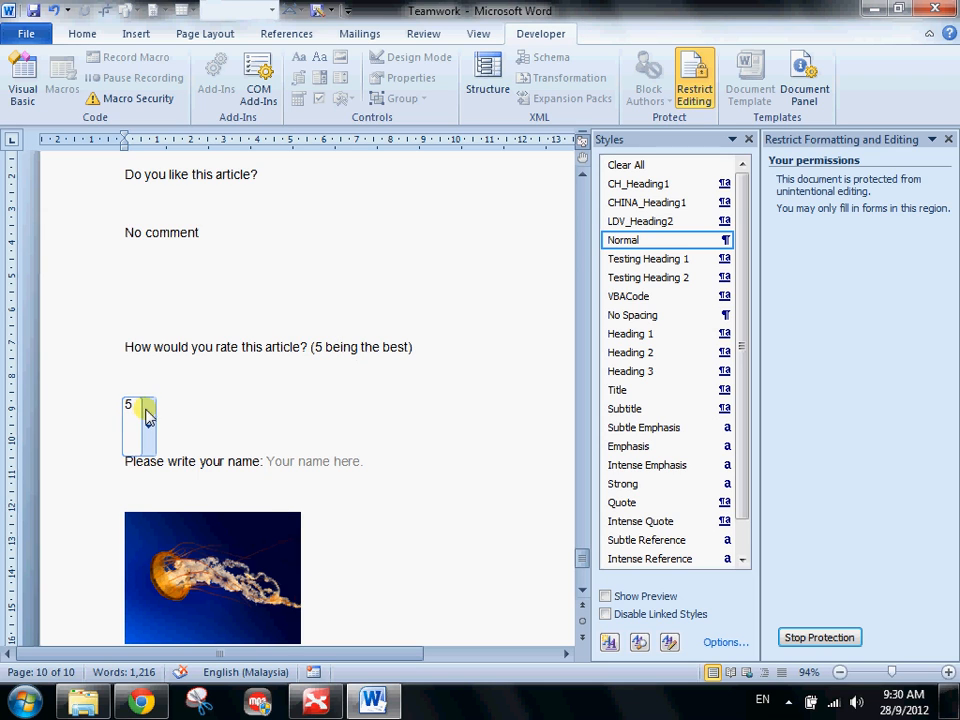
pyautogui.click(158, 243)
pyautogui.scroll(3, 273, 243)
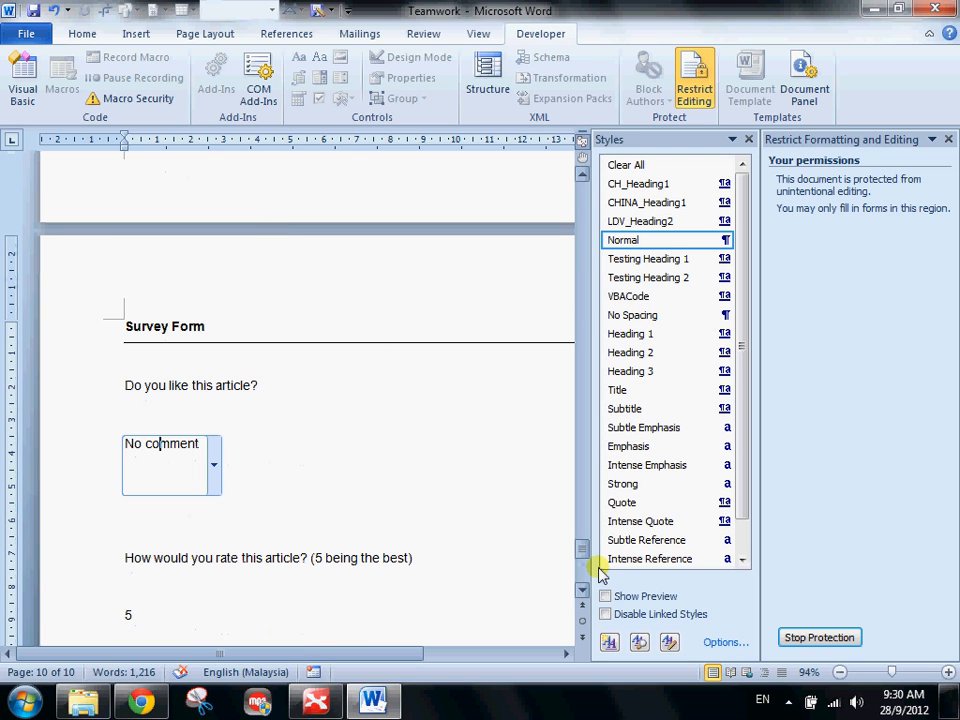
pyautogui.moveTo(579, 553); pyautogui.dragTo(590, 365)
pyautogui.click(339, 382)
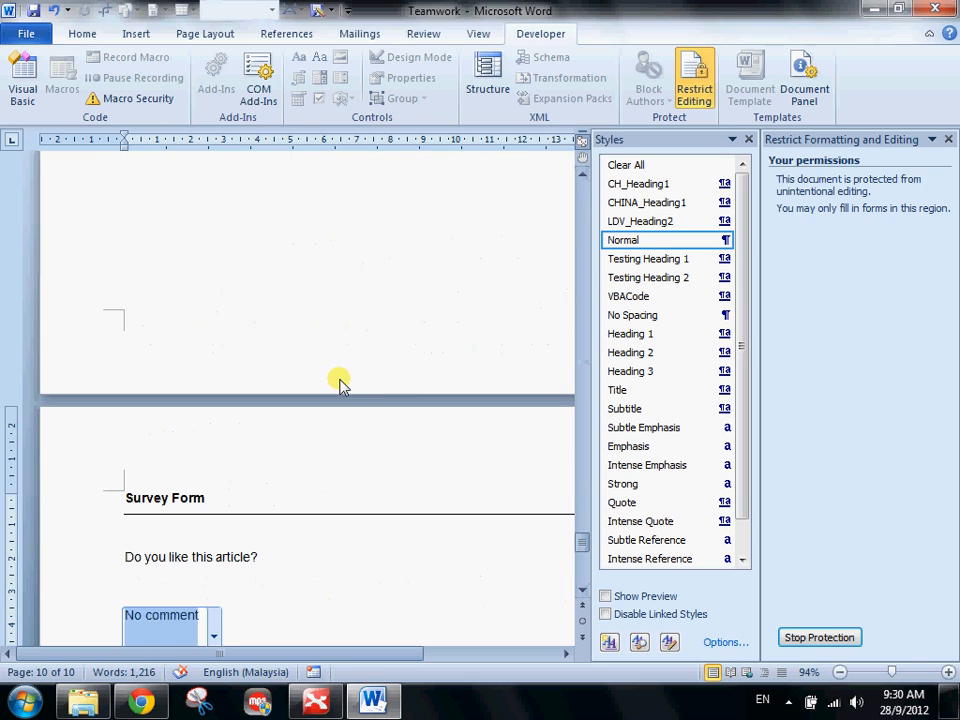
pyautogui.scroll(6, 551, 401)
pyautogui.scroll(10, 318, 328)
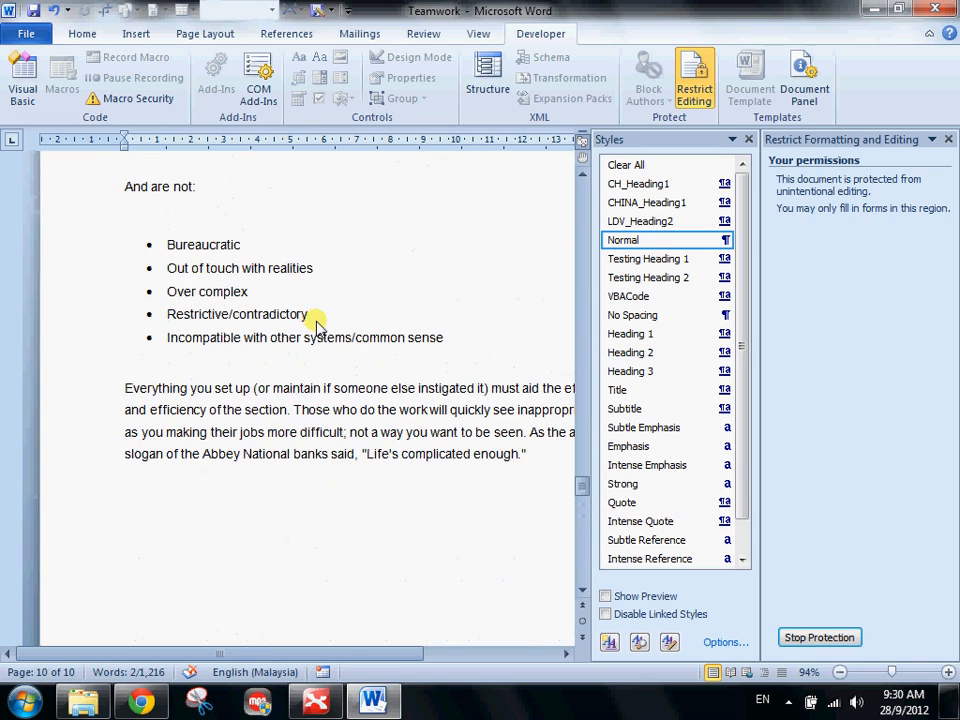
pyautogui.click(225, 331)
pyautogui.scroll(4, 253, 356)
pyautogui.scroll(5, 275, 371)
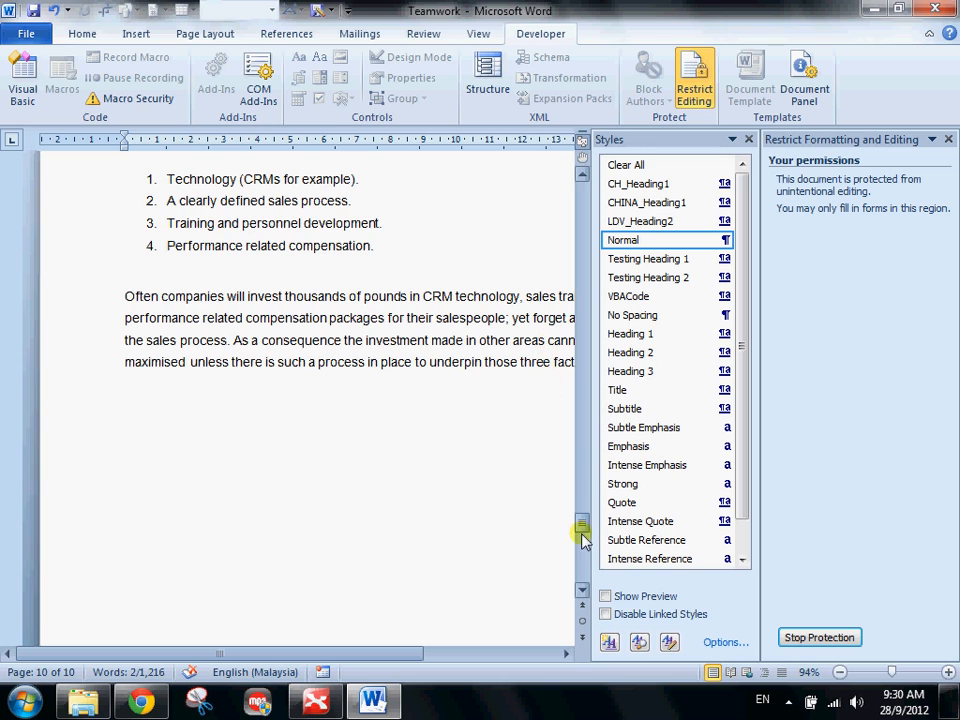
pyautogui.moveTo(579, 536); pyautogui.dragTo(585, 625)
pyautogui.hotkey('ctrl', 'Home')
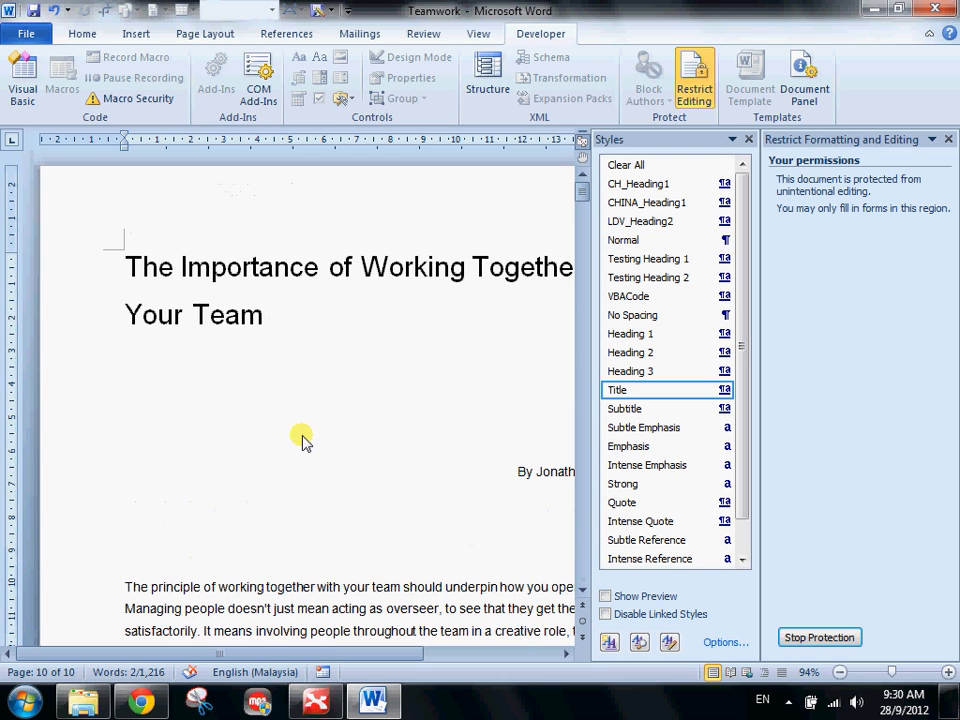
pyautogui.scroll(-4, 545, 195)
pyautogui.scroll(-10, 565, 202)
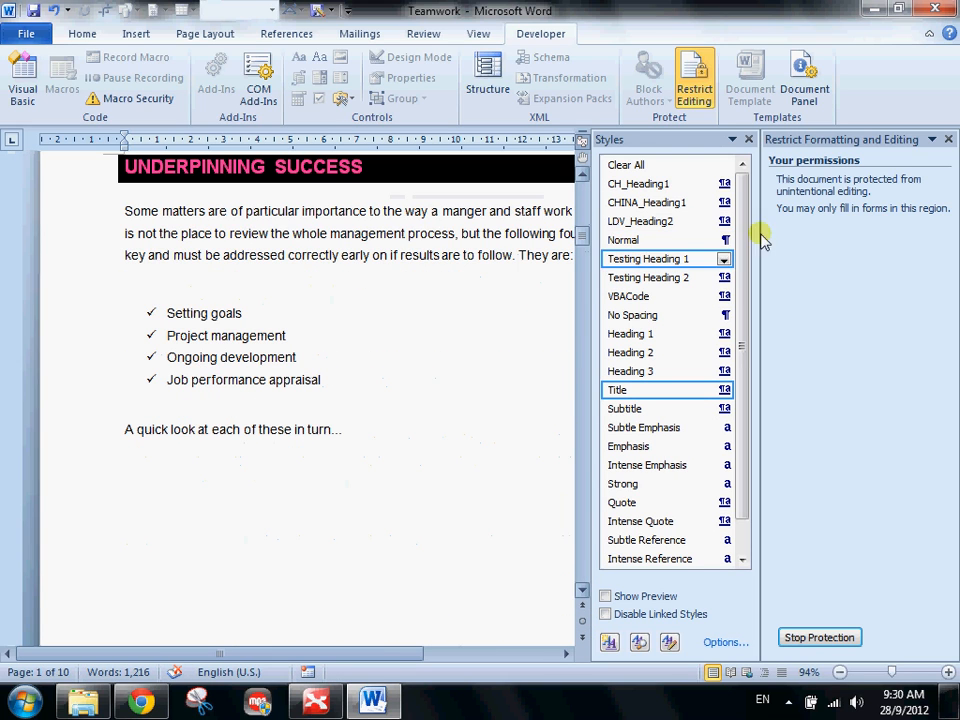
# - Stop protecting the document and close the editing restrictions pane
pyautogui.click(818, 638)
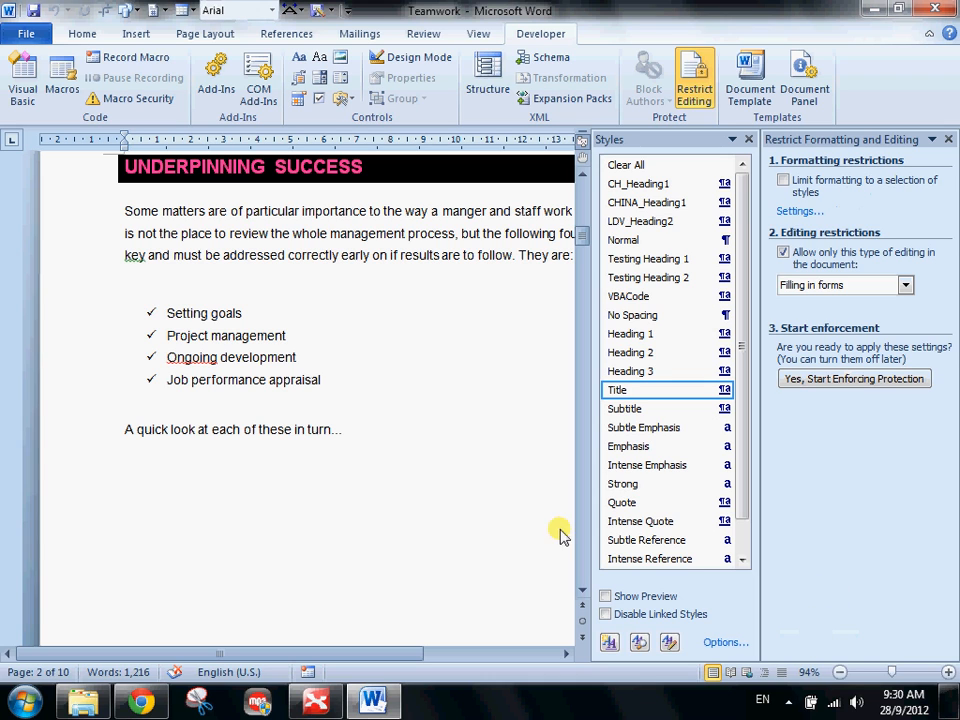
pyautogui.click(946, 139)
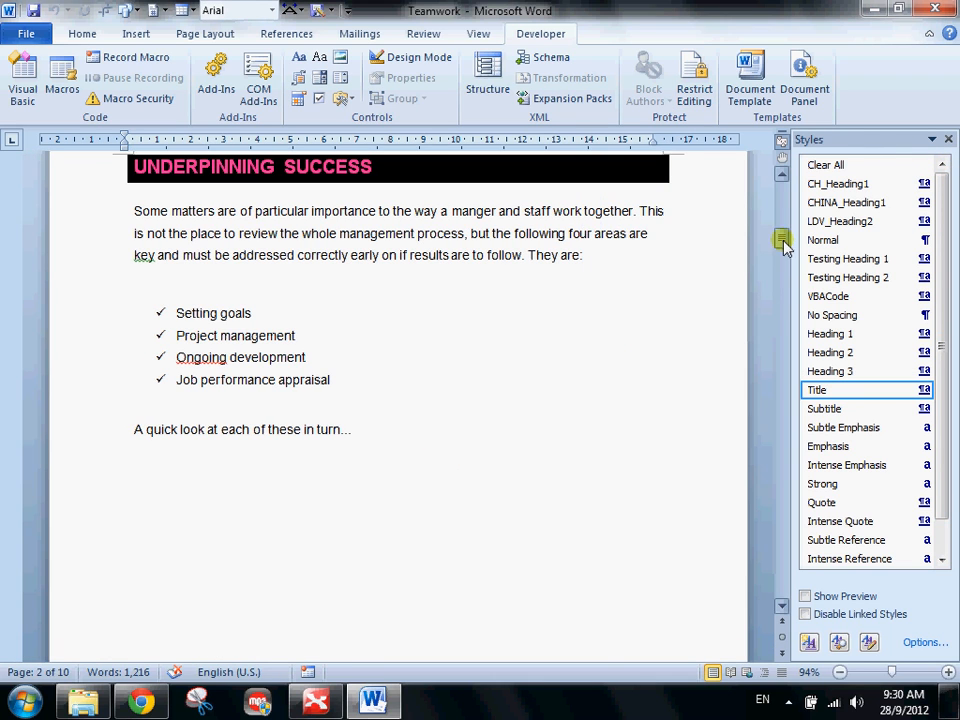
# - Delete the whole survey form, from its title through the recorded date, and remove the blank page left at the document's end
pyautogui.moveTo(782, 237); pyautogui.dragTo(806, 600)
pyautogui.scroll(3, 240, 390)
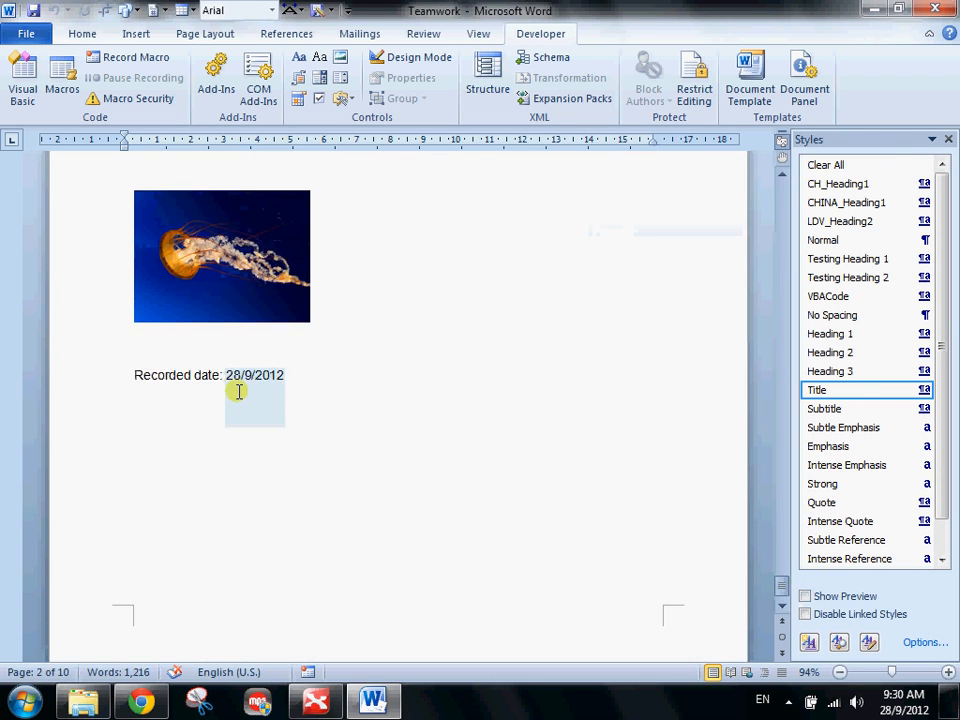
pyautogui.click(280, 561)
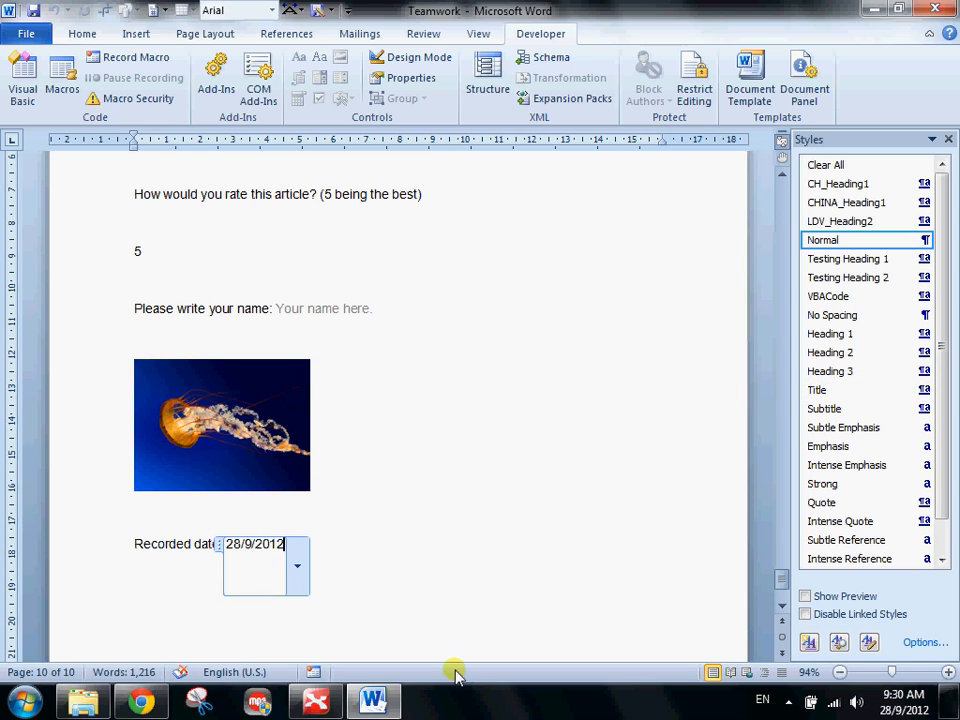
pyautogui.scroll(10, 161, 471)
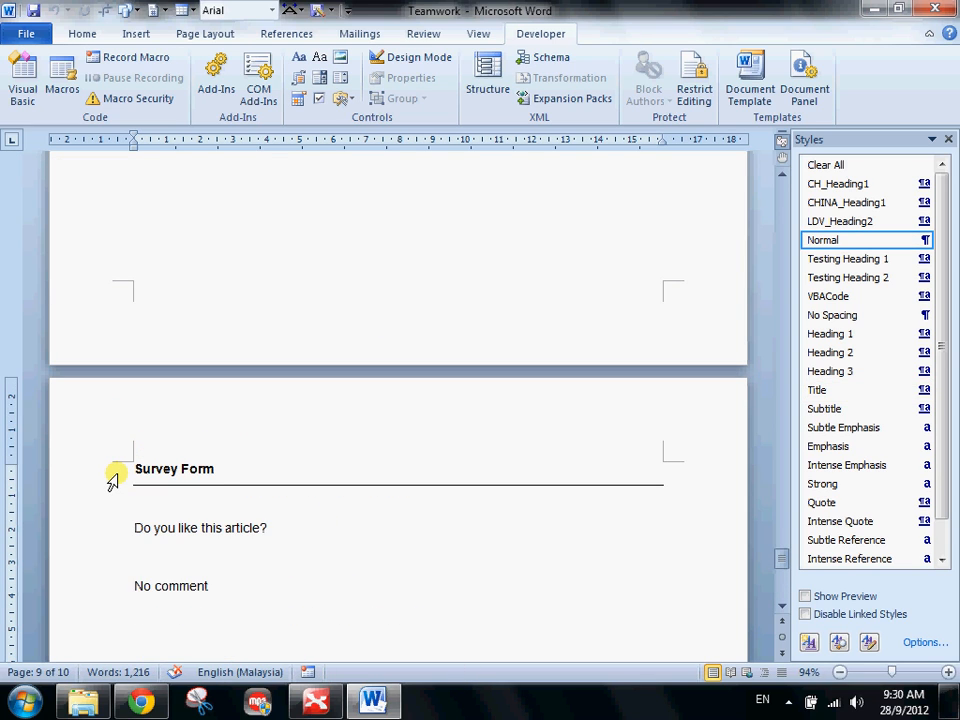
pyautogui.keyDown('shift'); pyautogui.click(112, 481); pyautogui.keyUp('shift')
pyautogui.press('Delete')
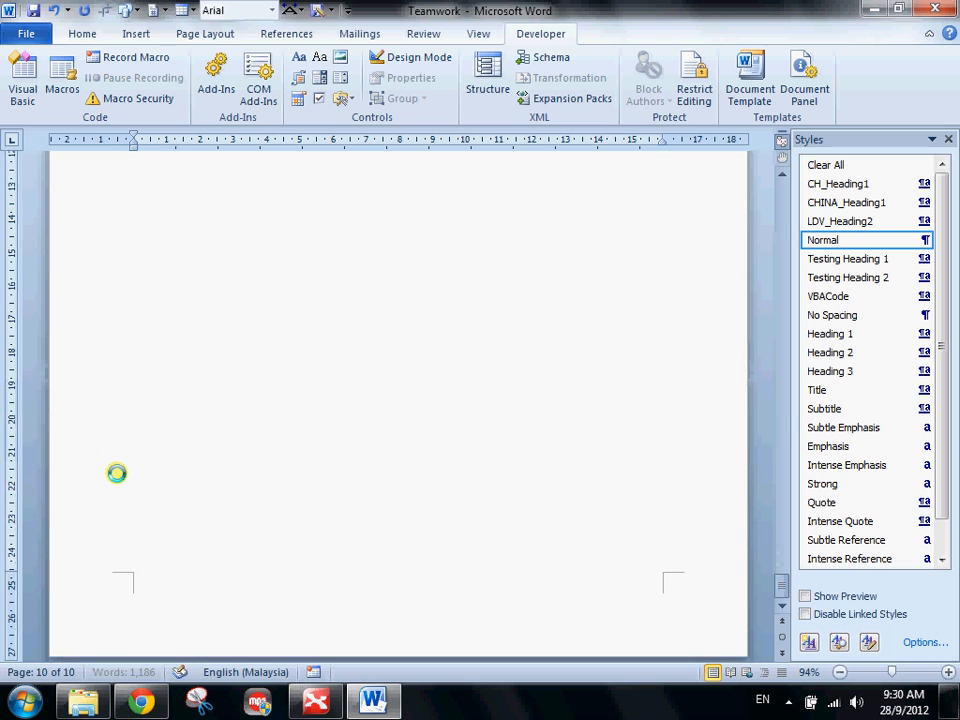
pyautogui.press('BackSpace')
pyautogui.press('BackSpace')
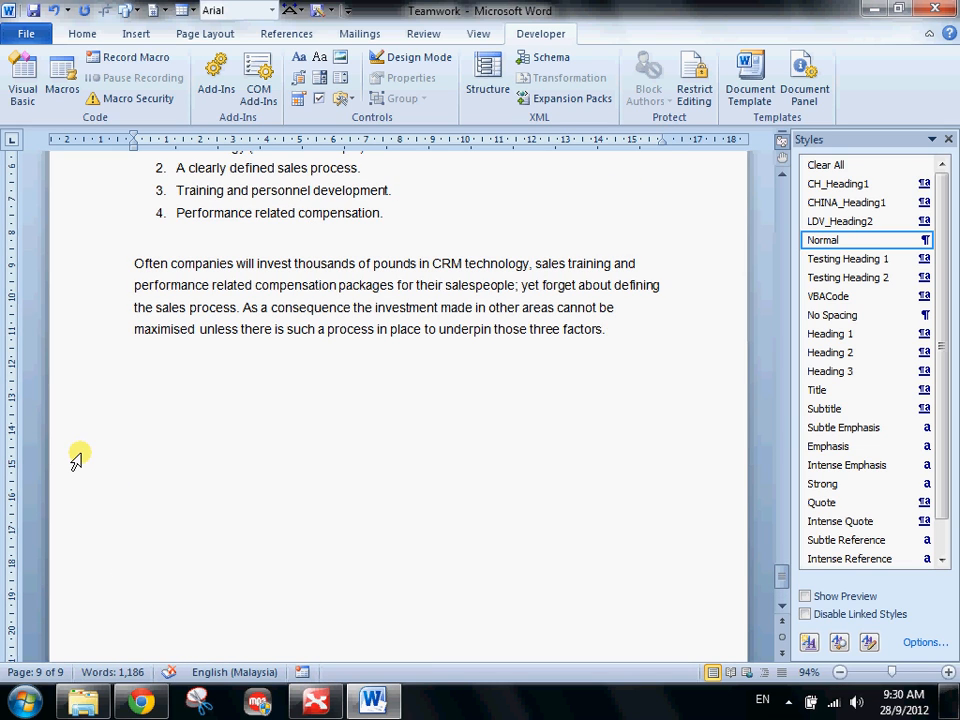
# - Return to the start of the document, reduce the zoom to 74%, and browse to the UNDERPINNING SUCCESS heading
pyautogui.scroll(3, 76, 458)
pyautogui.hotkey('ctrl', 'Home')
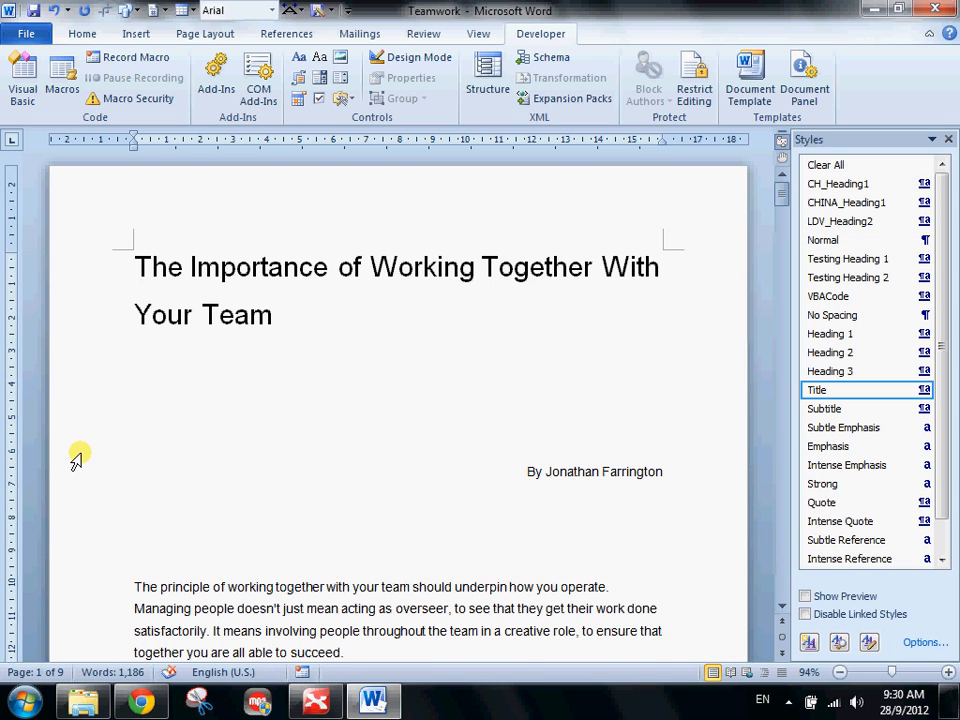
pyautogui.scroll(-3, 76, 458)
pyautogui.scroll(-10, 81, 454)
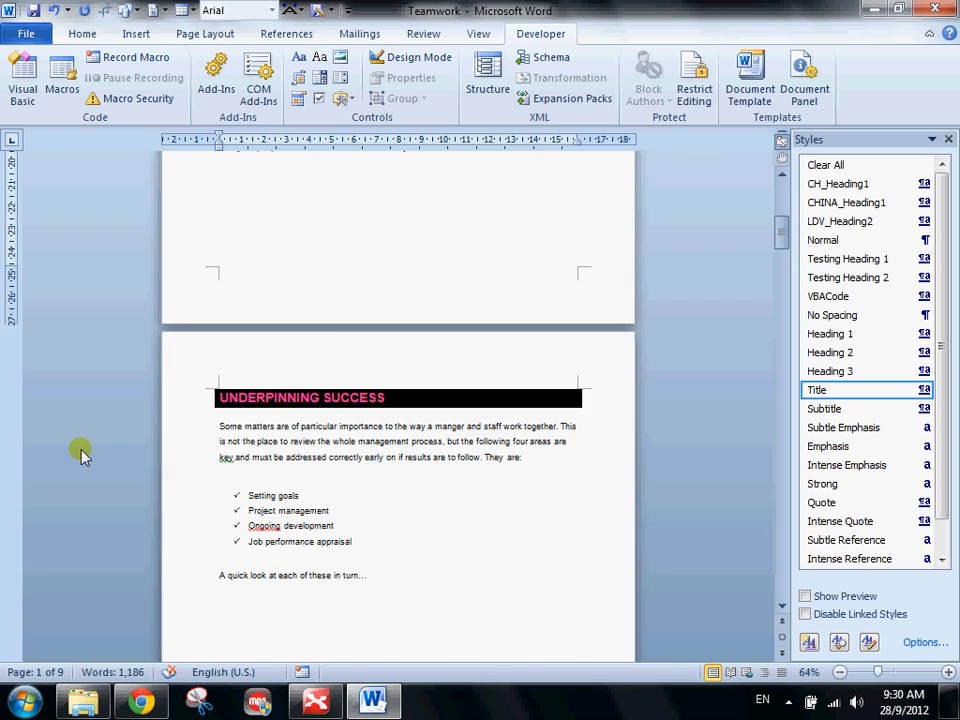
pyautogui.scroll(1, 83, 456)
pyautogui.scroll(-2, 83, 456)
pyautogui.scroll(2, 83, 456)
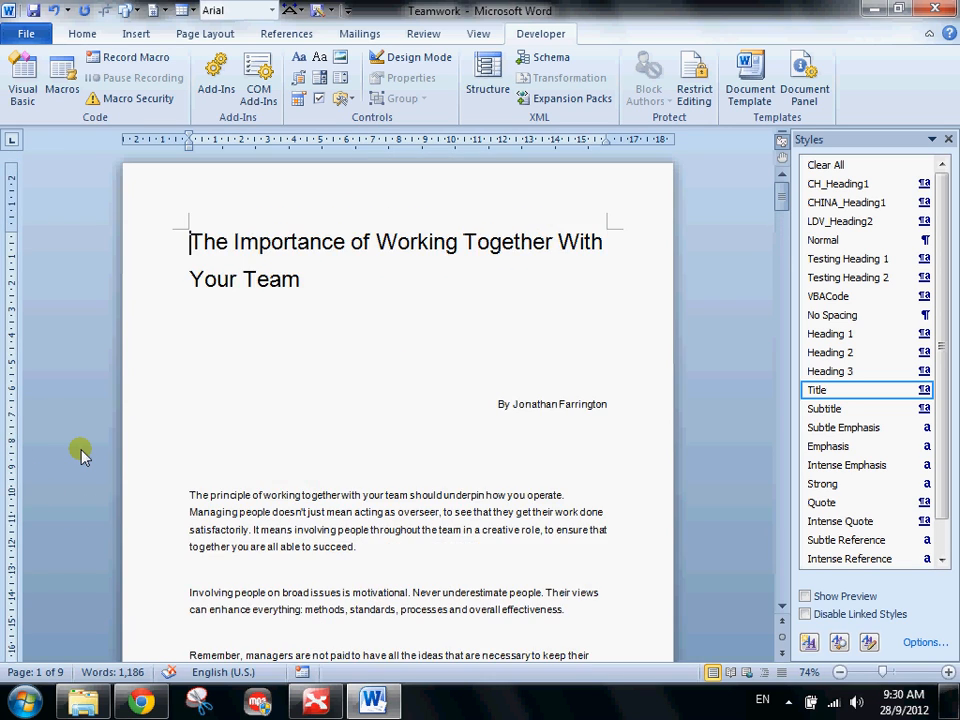
pyautogui.scroll(-10, 82, 452)
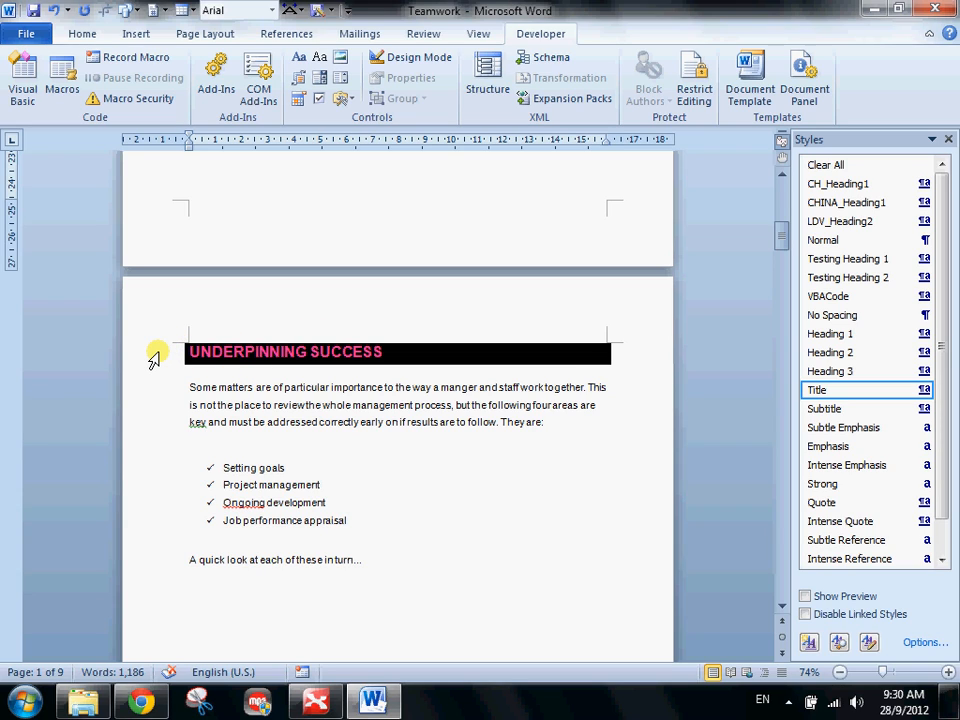
# - Try to define a new multilevel list for the UNDERPINNING SUCCESS heading with "Chapter" in the level 1 number format
pyautogui.click(213, 342)
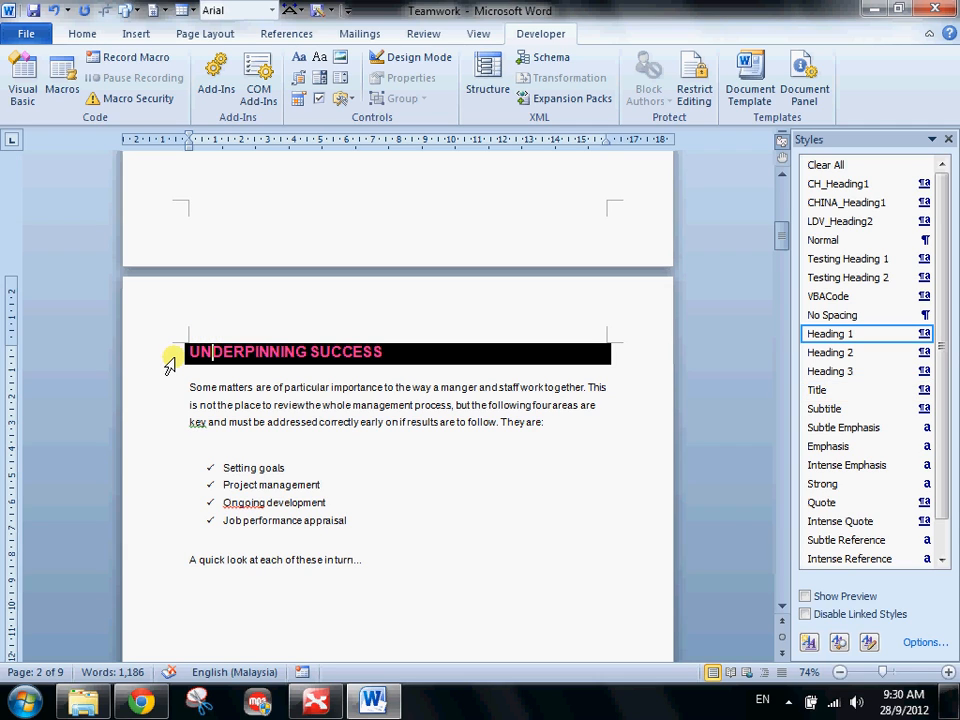
pyautogui.click(82, 33)
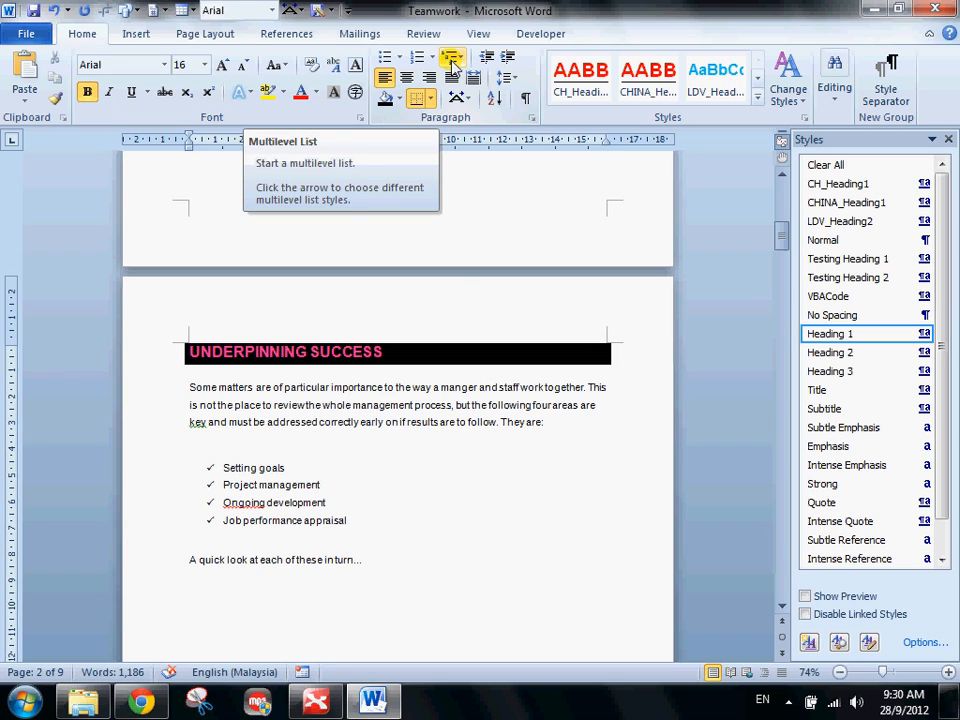
pyautogui.click(458, 61)
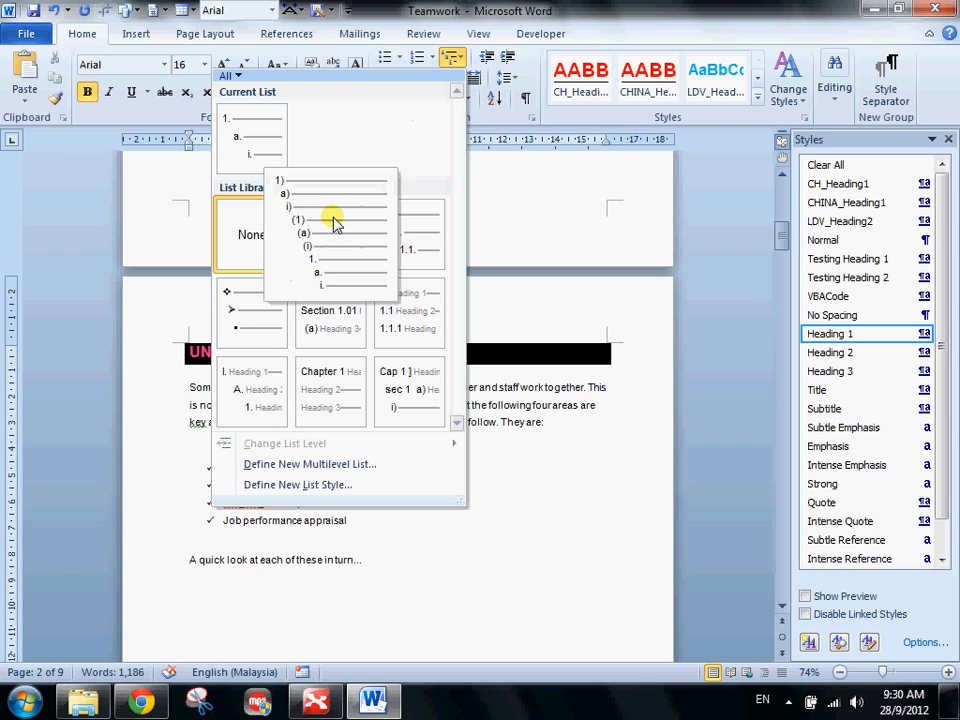
pyautogui.click(290, 464)
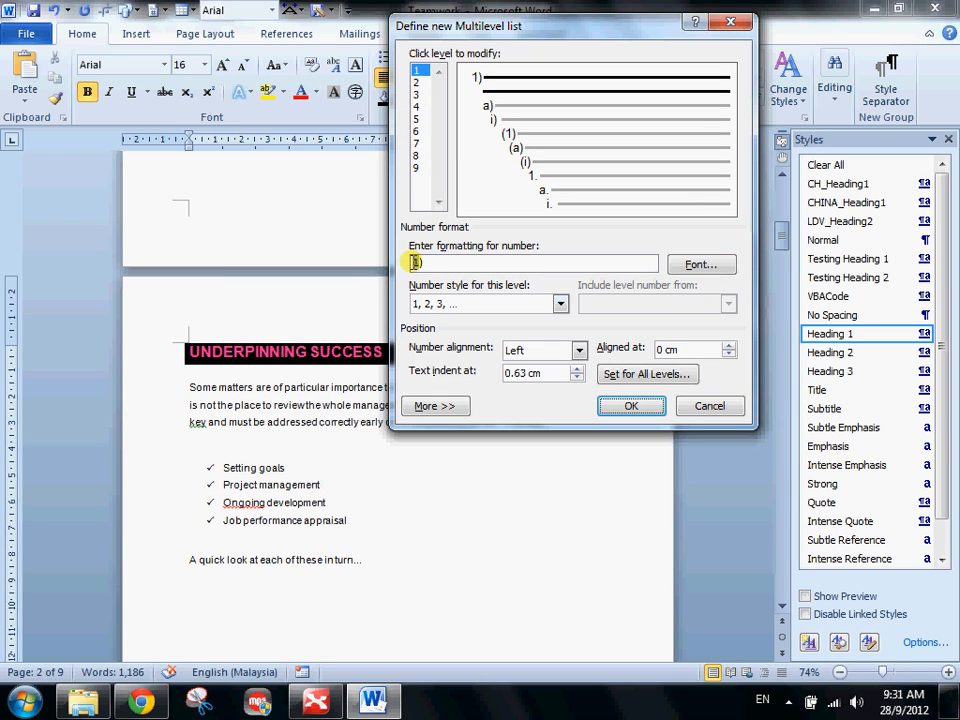
pyautogui.write('Cha')
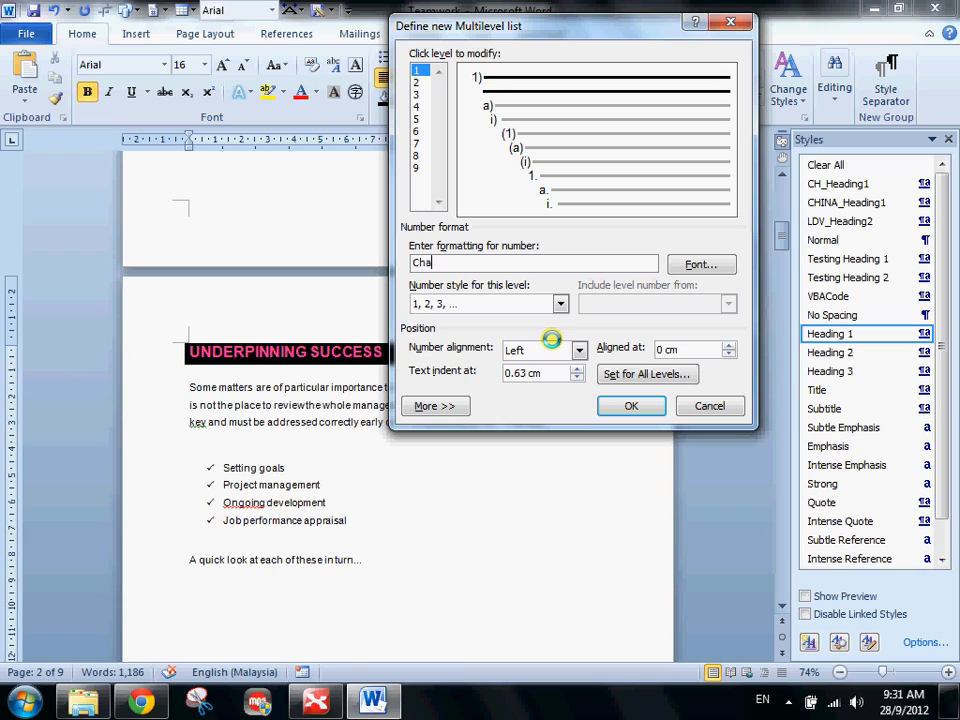
pyautogui.write('pter')
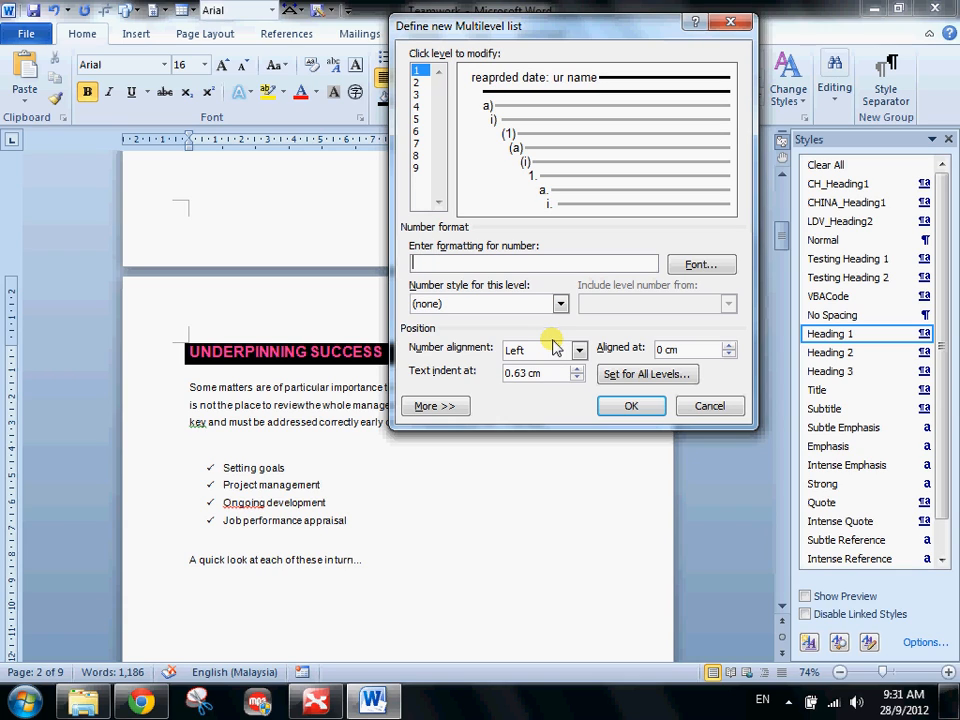
pyautogui.write('Chap')
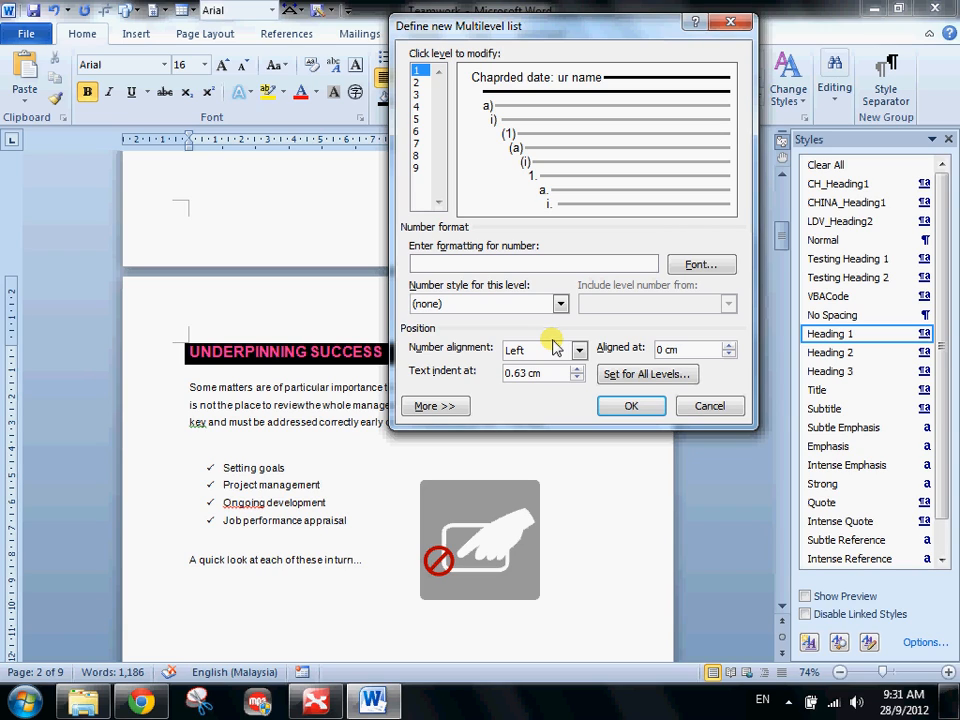
pyautogui.click(452, 266)
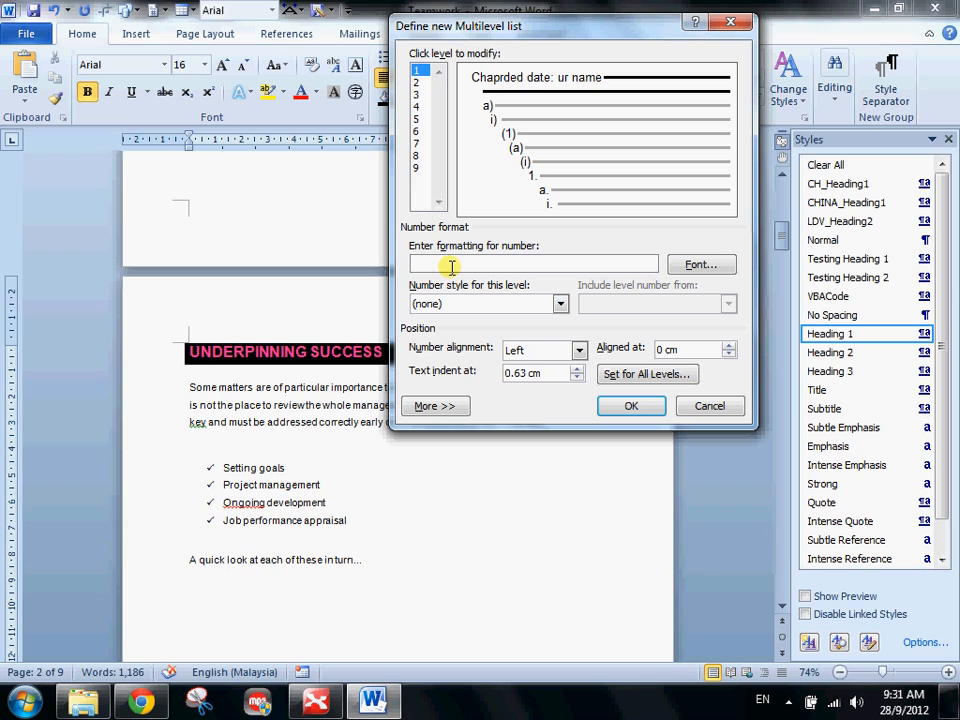
pyautogui.write('ap')
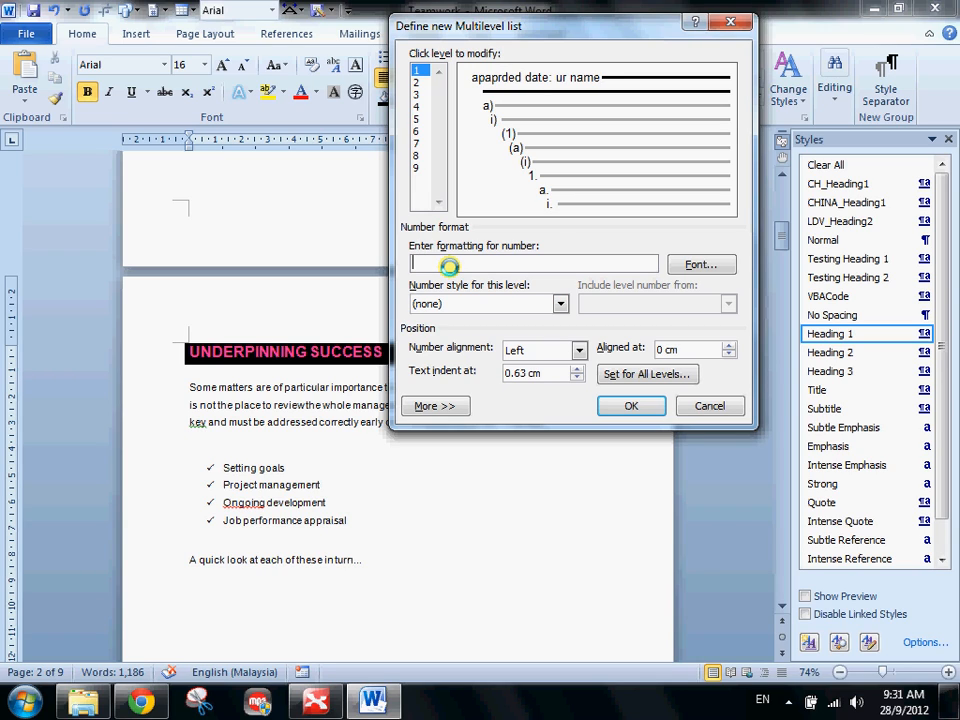
pyautogui.click(718, 406)
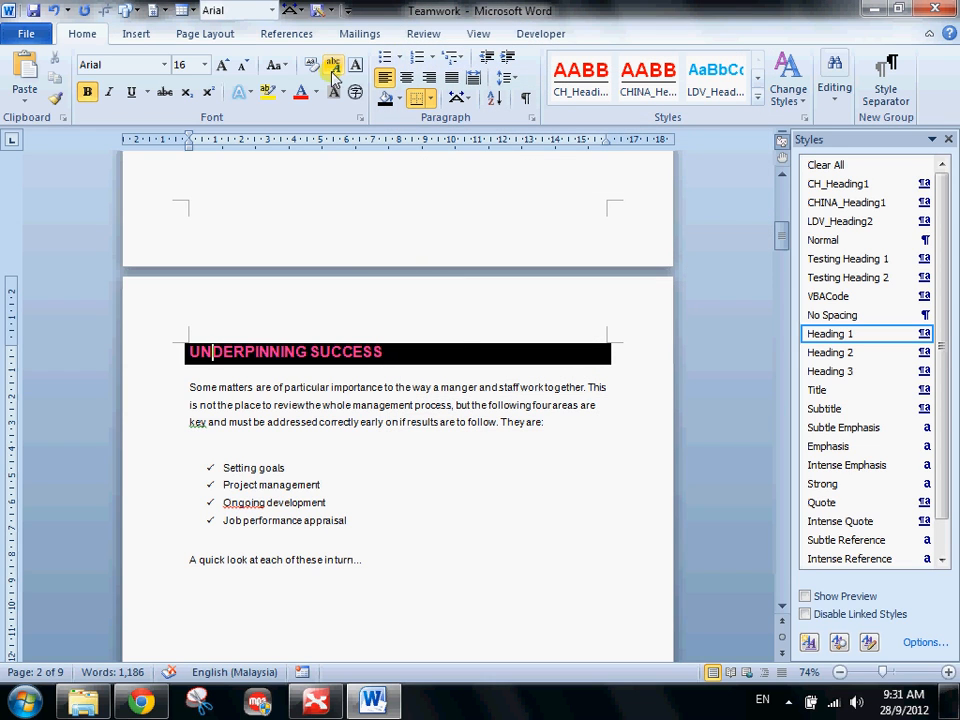
pyautogui.click(452, 58)
pyautogui.click(304, 465)
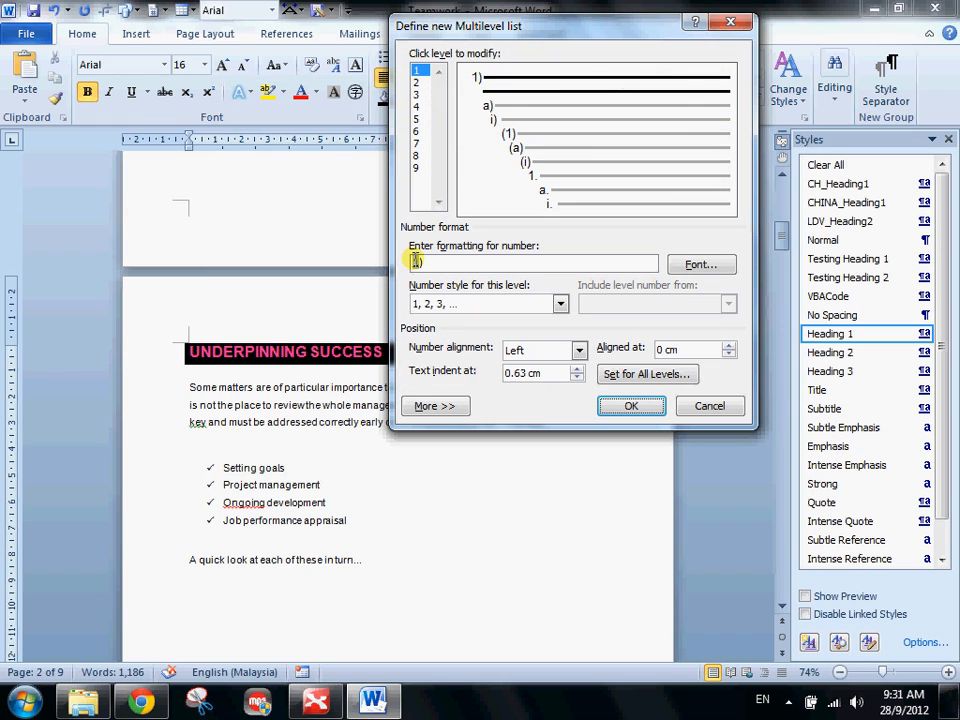
pyautogui.click(424, 406)
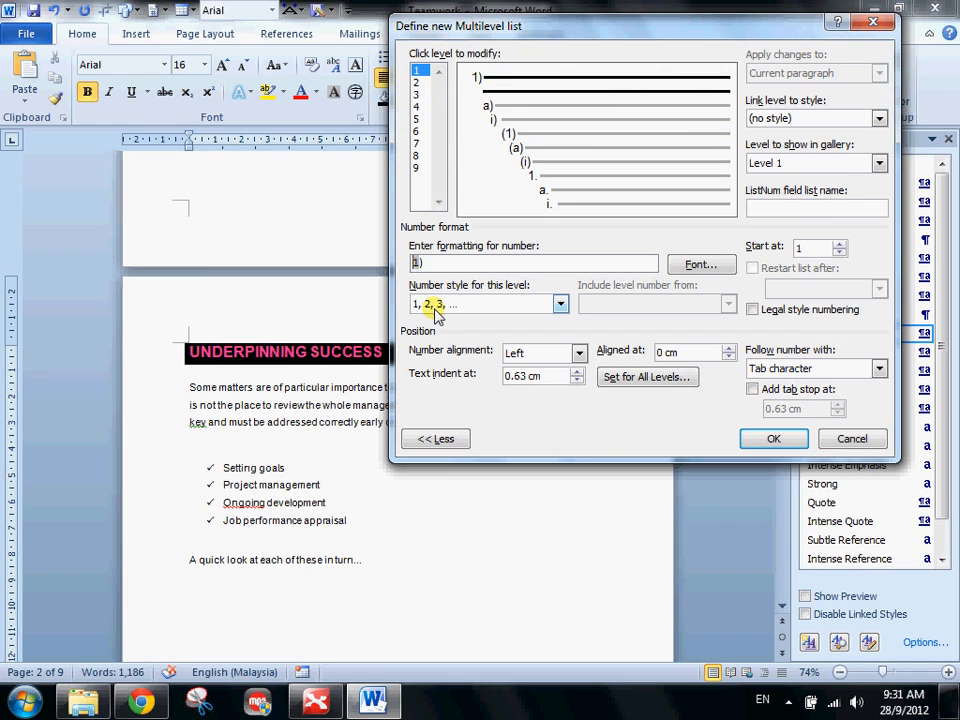
pyautogui.scroll(1, 435, 310)
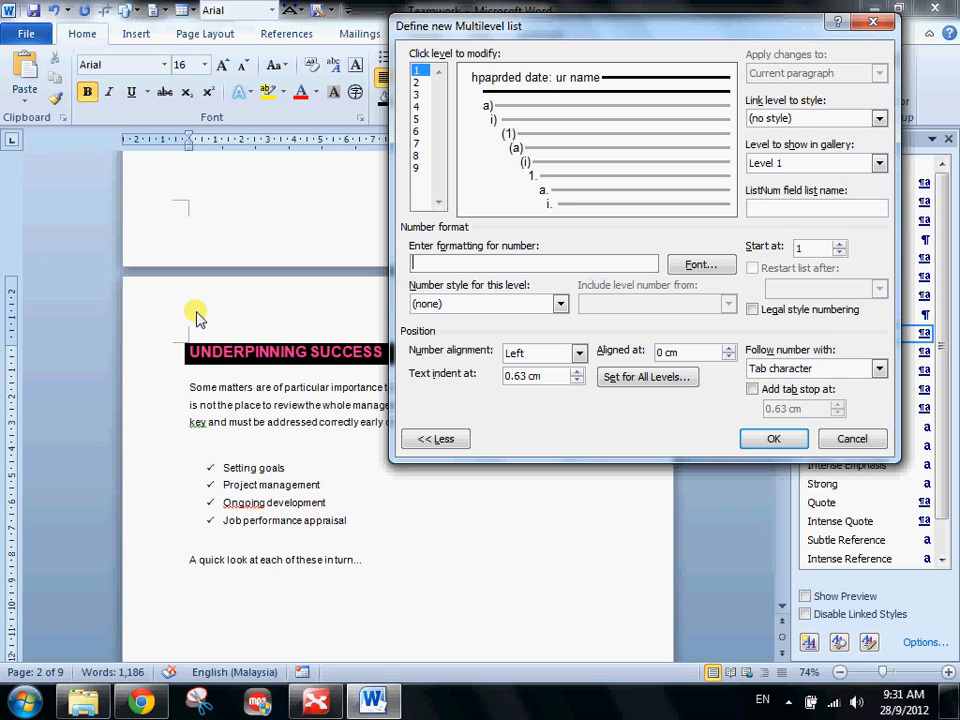
pyautogui.click(851, 440)
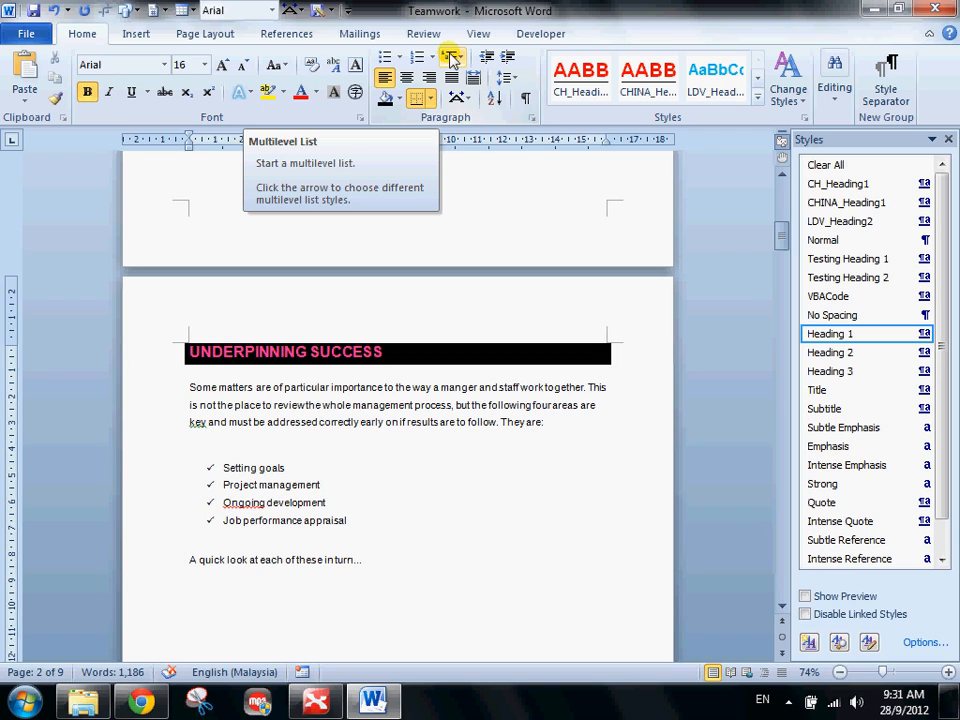
pyautogui.click(128, 354)
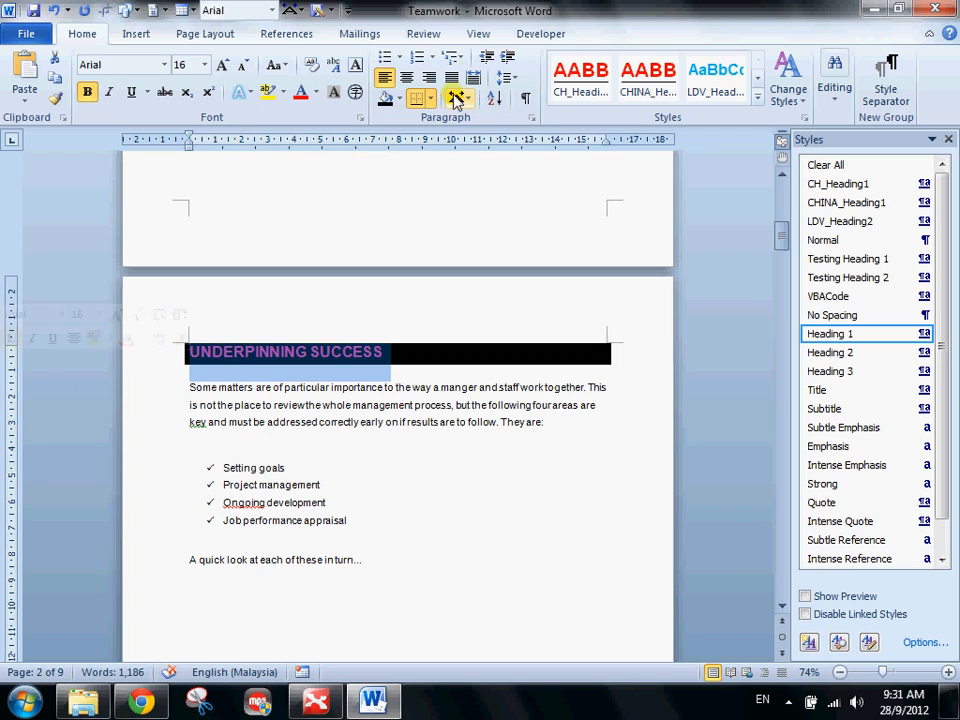
pyautogui.click(460, 60)
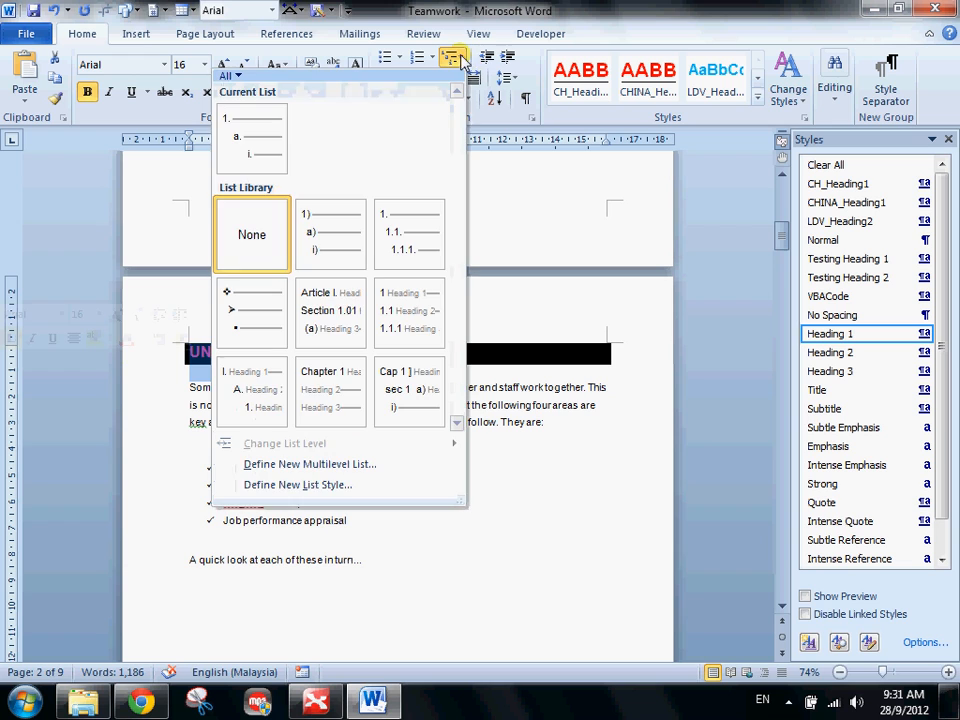
pyautogui.click(307, 464)
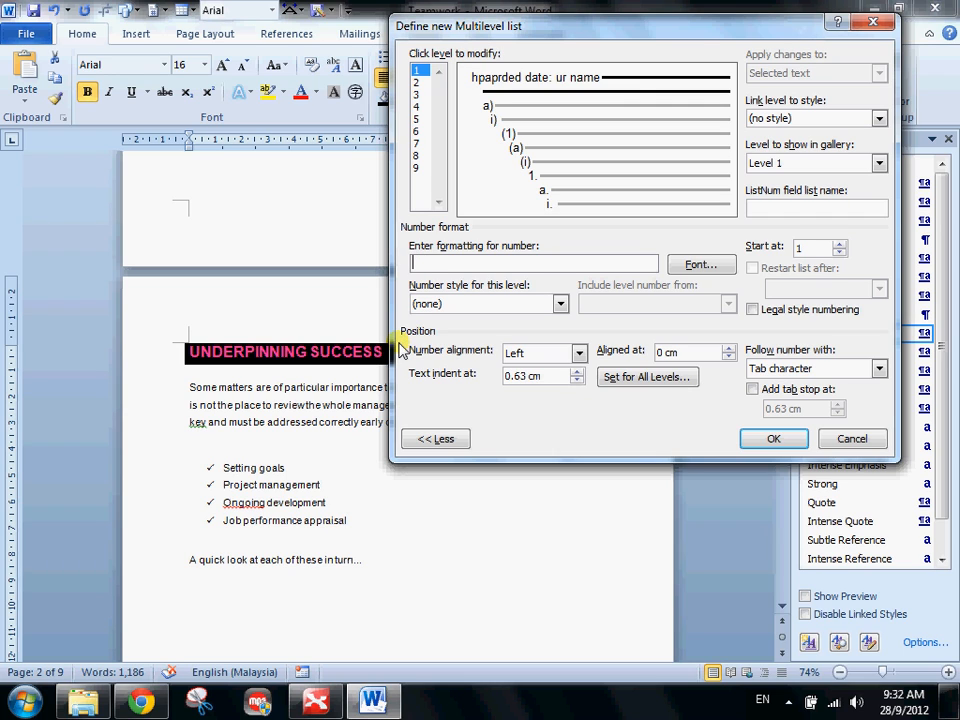
pyautogui.click(773, 438)
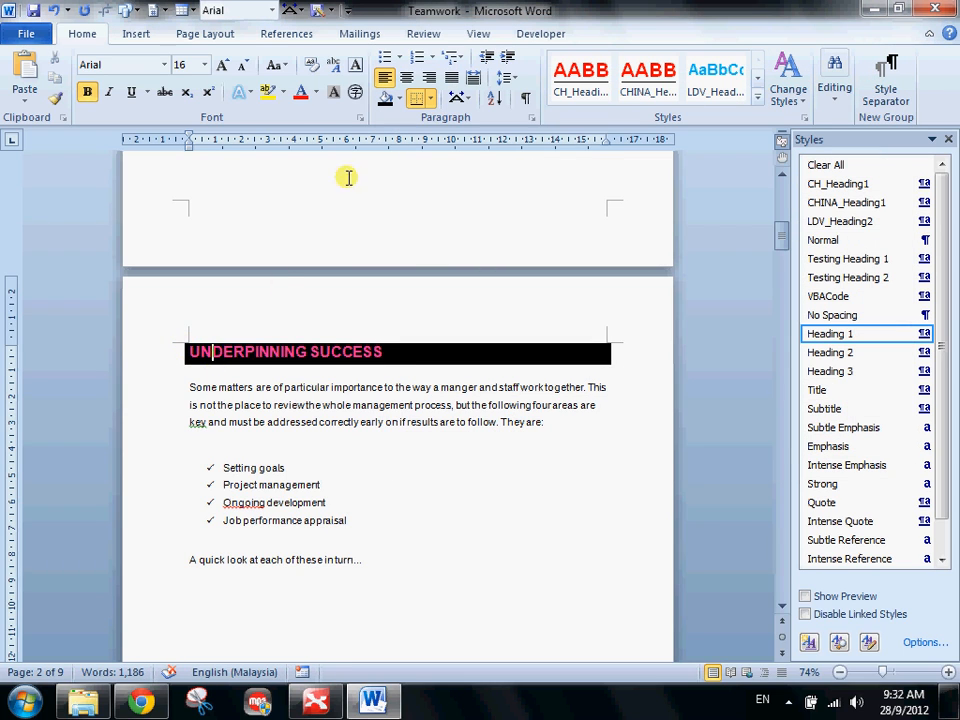
pyautogui.click(452, 57)
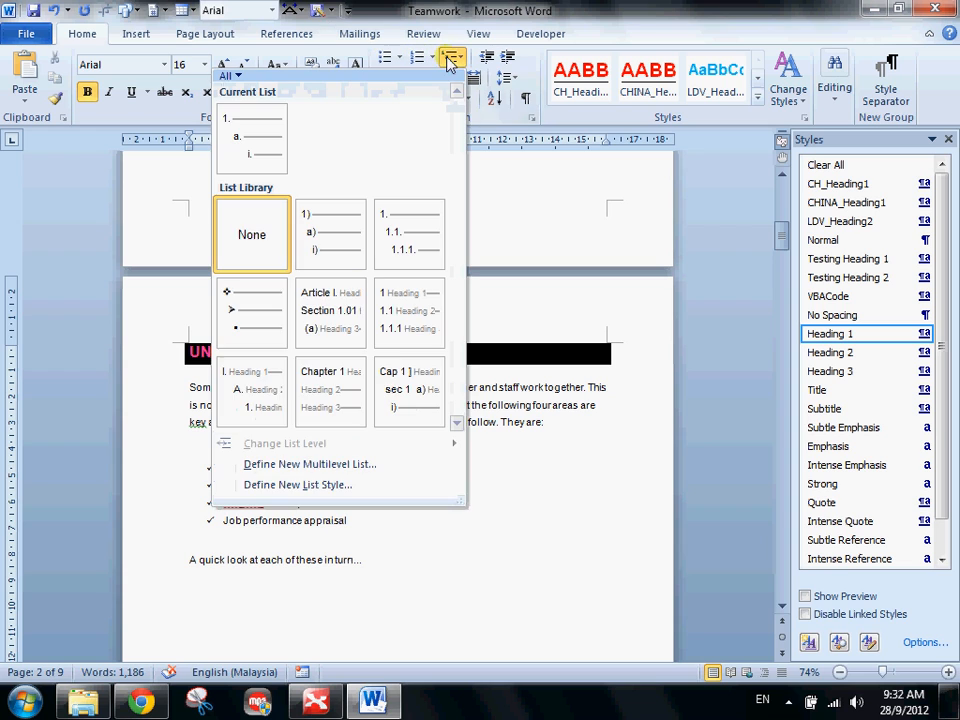
pyautogui.click(309, 464)
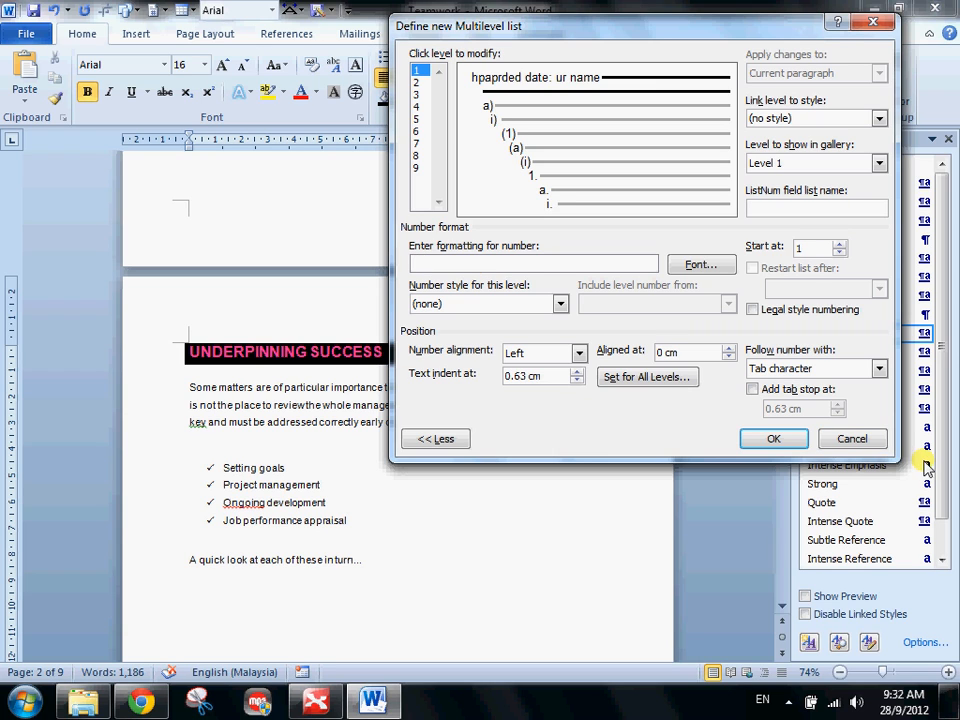
pyautogui.click(852, 438)
pyautogui.click(430, 423)
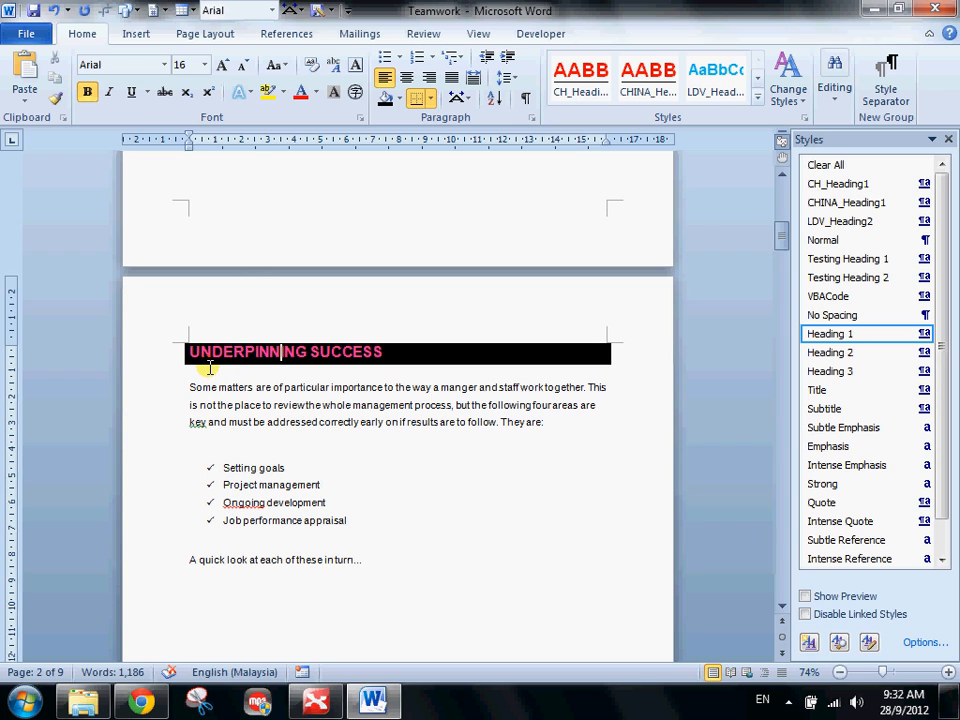
pyautogui.scroll(12, 216, 370)
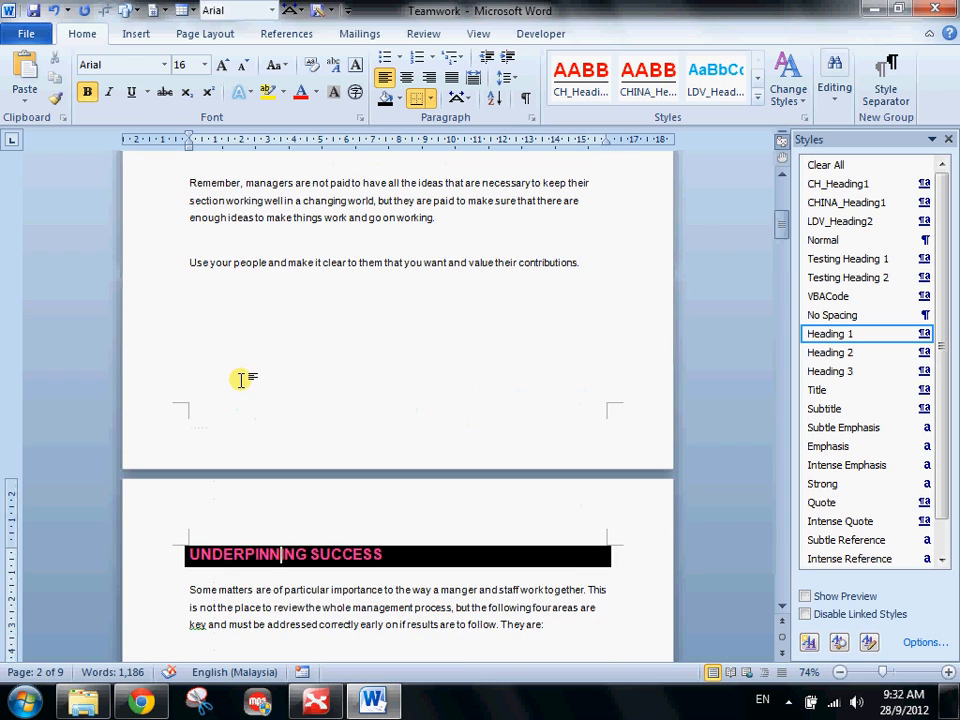
pyautogui.click(199, 241)
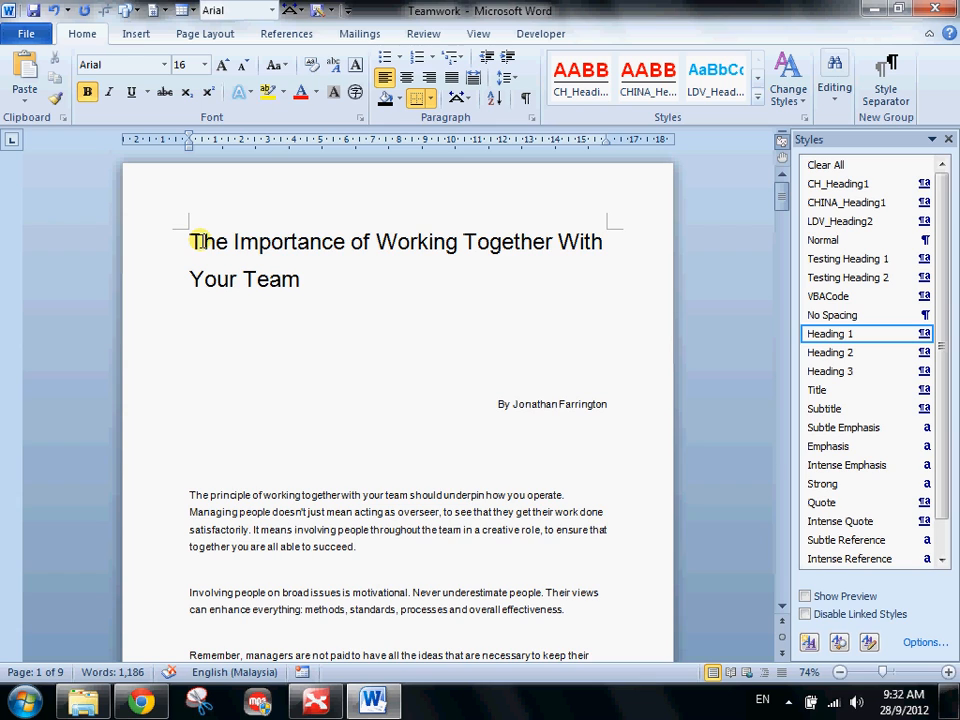
pyautogui.scroll(-12, 215, 244)
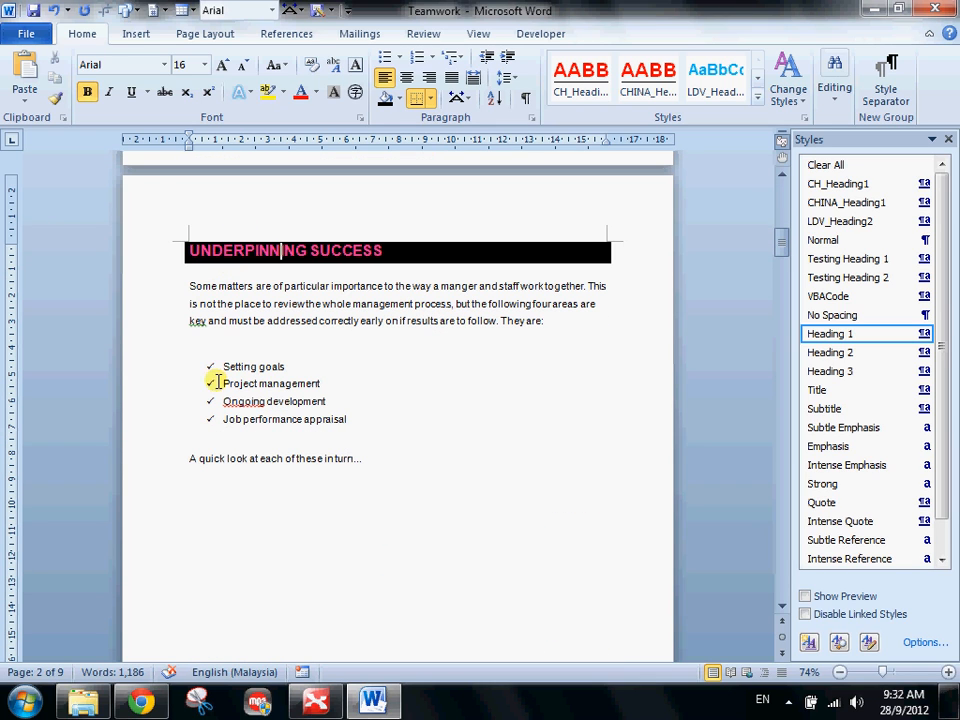
pyautogui.scroll(2, 184, 375)
pyautogui.scroll(8, 186, 378)
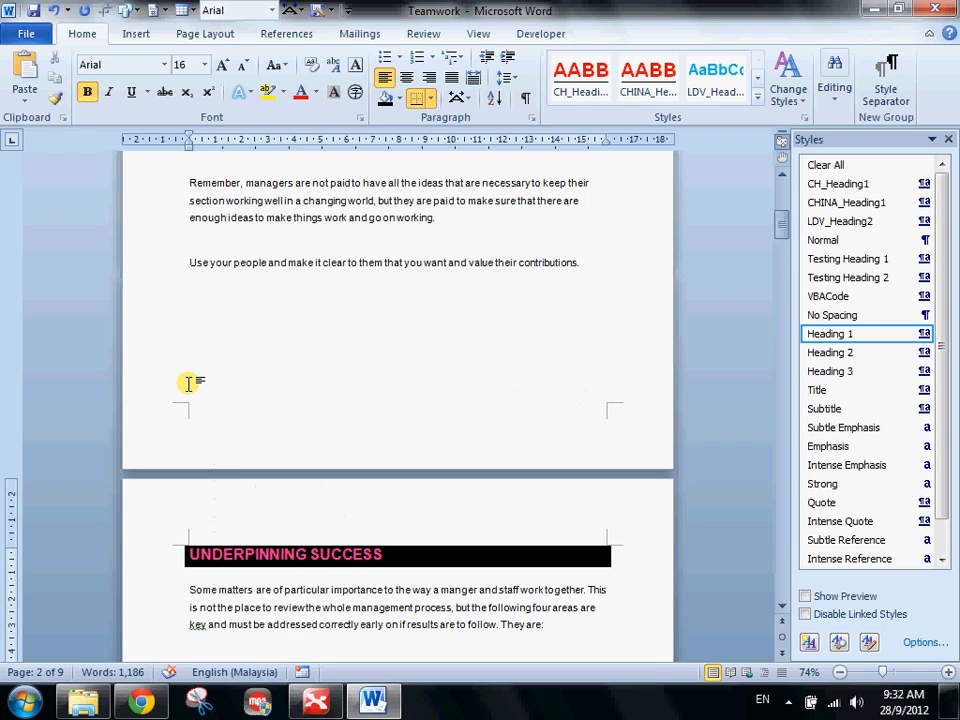
pyautogui.scroll(-5, 190, 378)
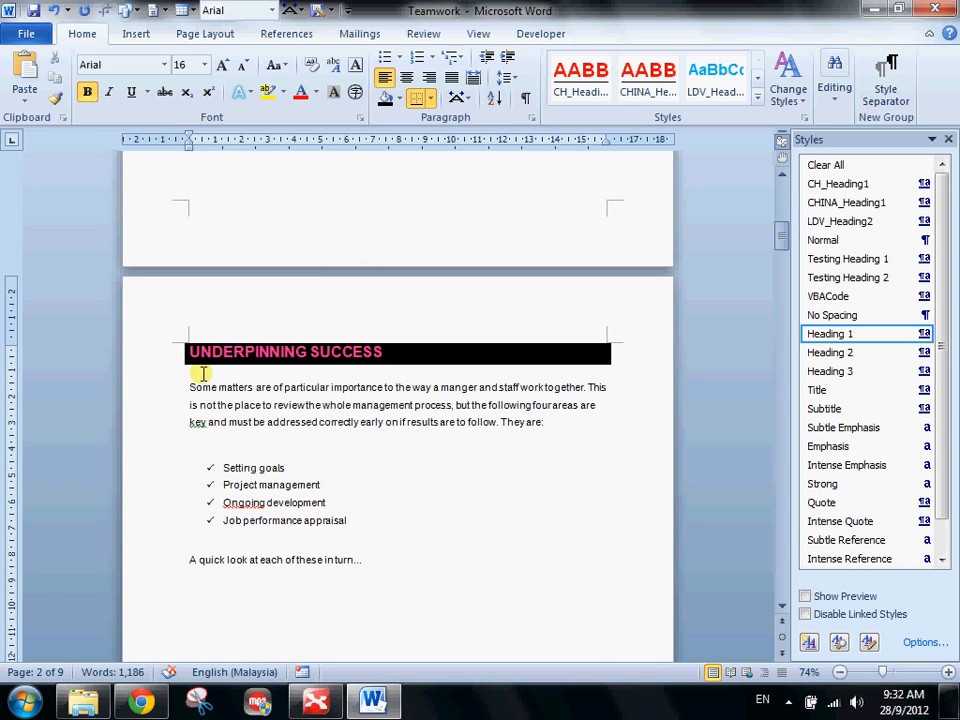
pyautogui.scroll(-2, 203, 347)
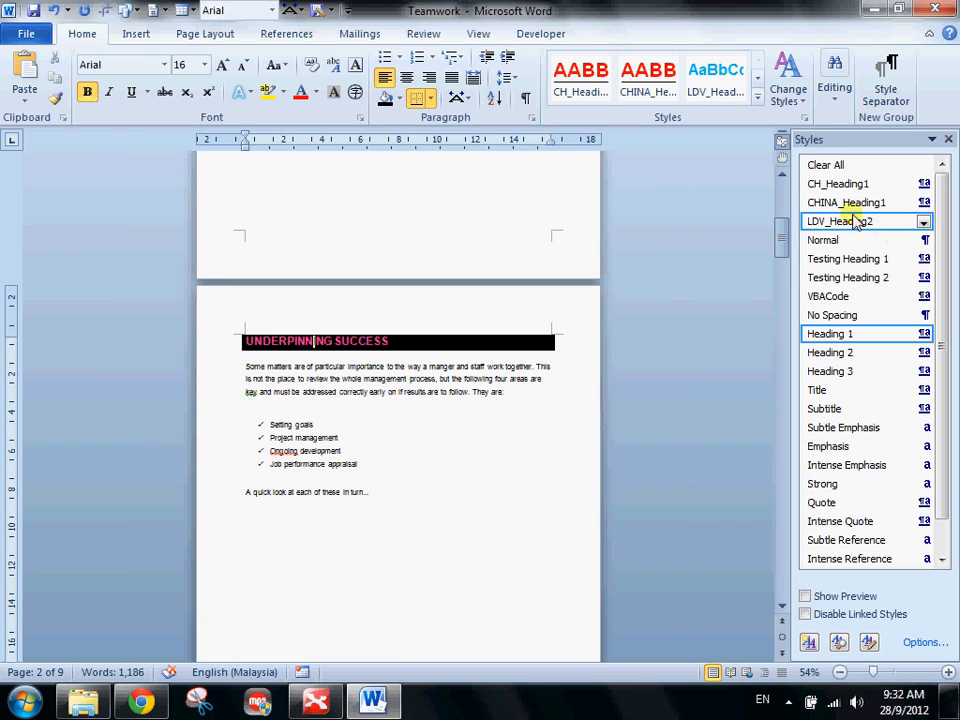
pyautogui.moveTo(784, 240); pyautogui.dragTo(782, 242)
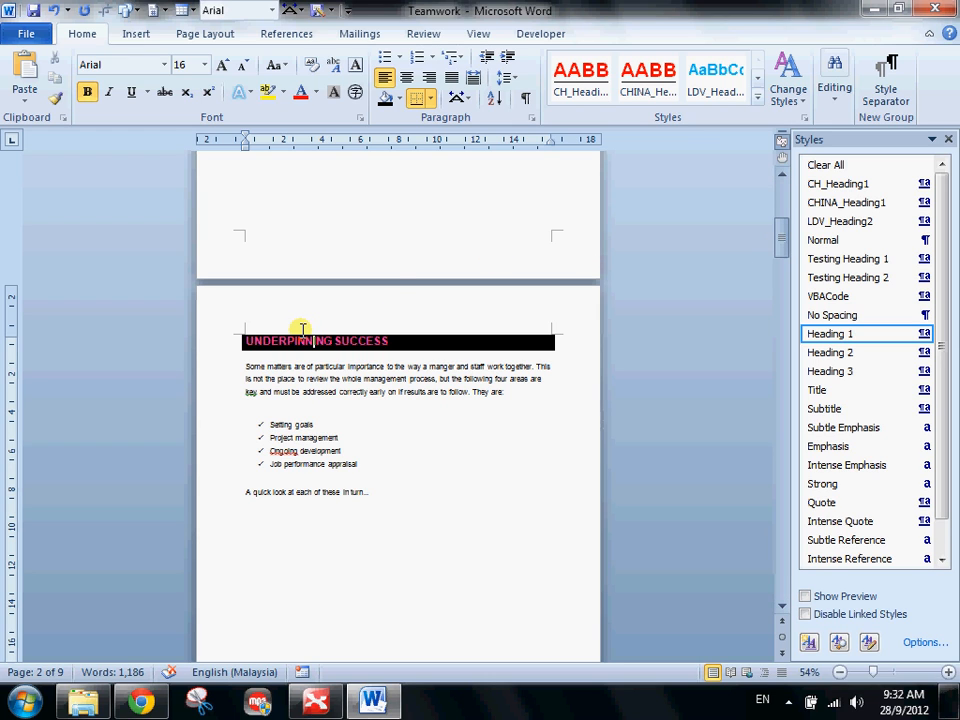
pyautogui.scroll(5, 302, 330)
pyautogui.scroll(3, 300, 332)
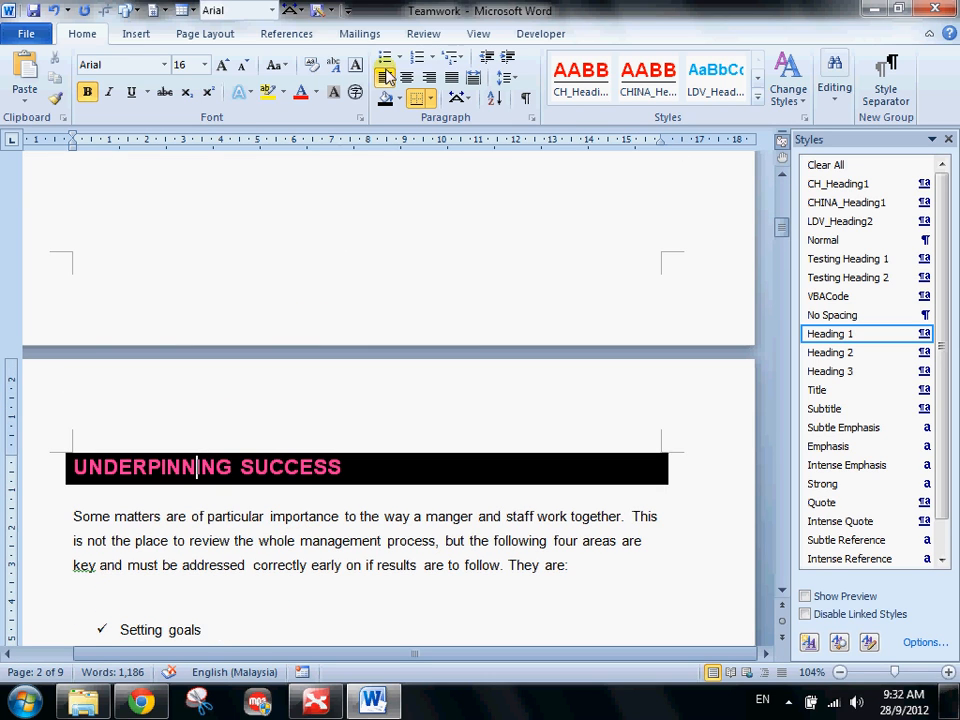
# - Save the Teamwork document and close it
pyautogui.click(463, 36)
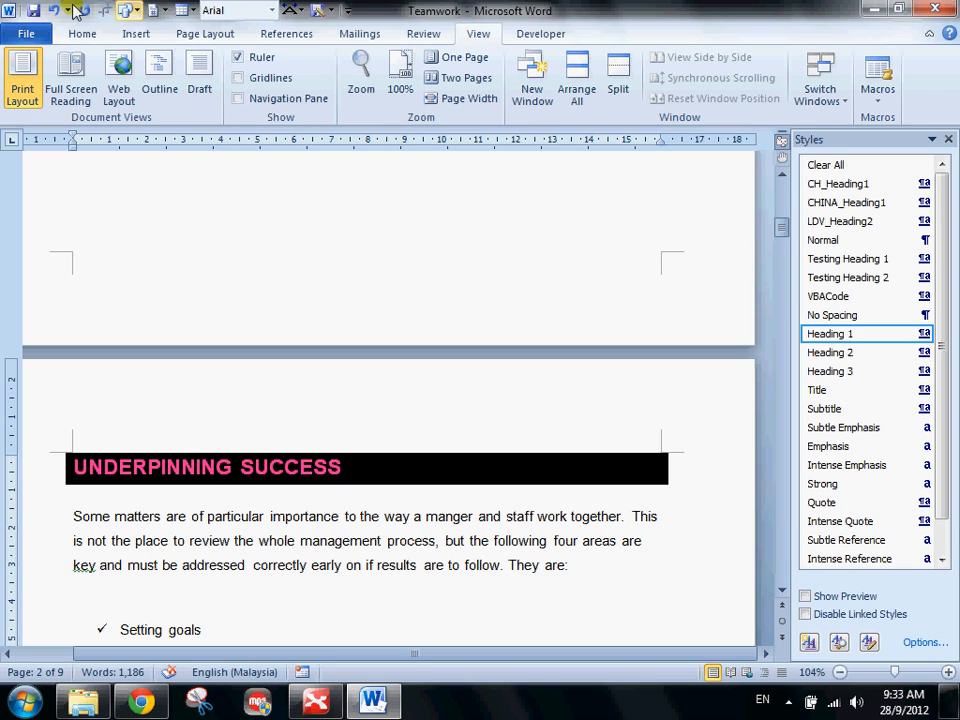
pyautogui.click(33, 10)
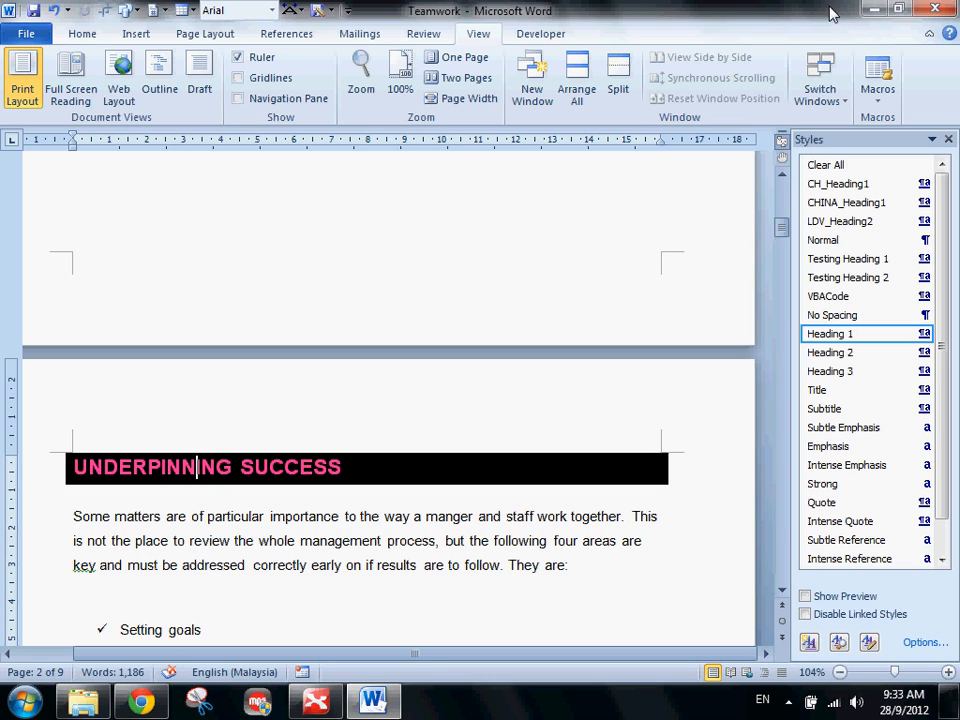
pyautogui.click(934, 12)
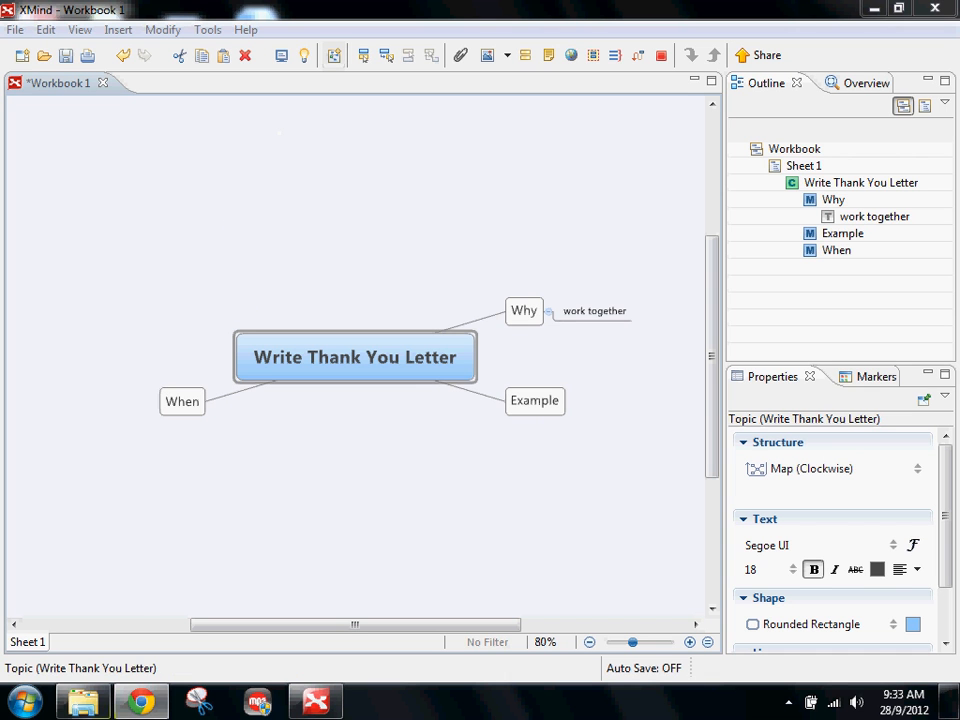
# - Switch to Windows Explorer and duplicate the Teamwork file within its own folder
pyautogui.click(83, 700)
pyautogui.click(307, 126)
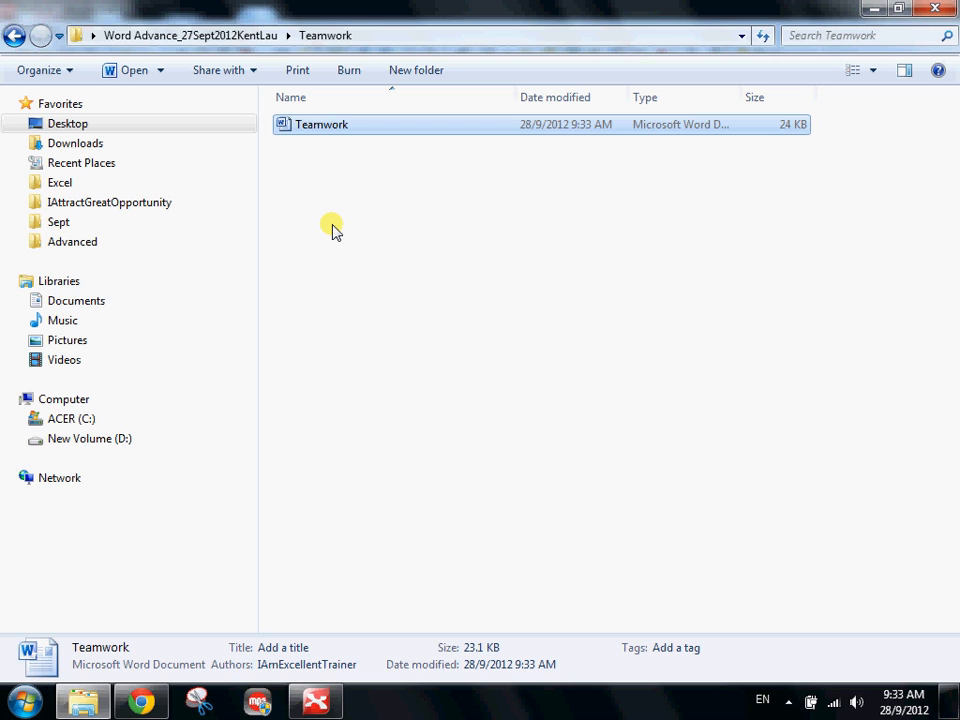
pyautogui.click(333, 229)
pyautogui.hotkey('ctrl', 'v')
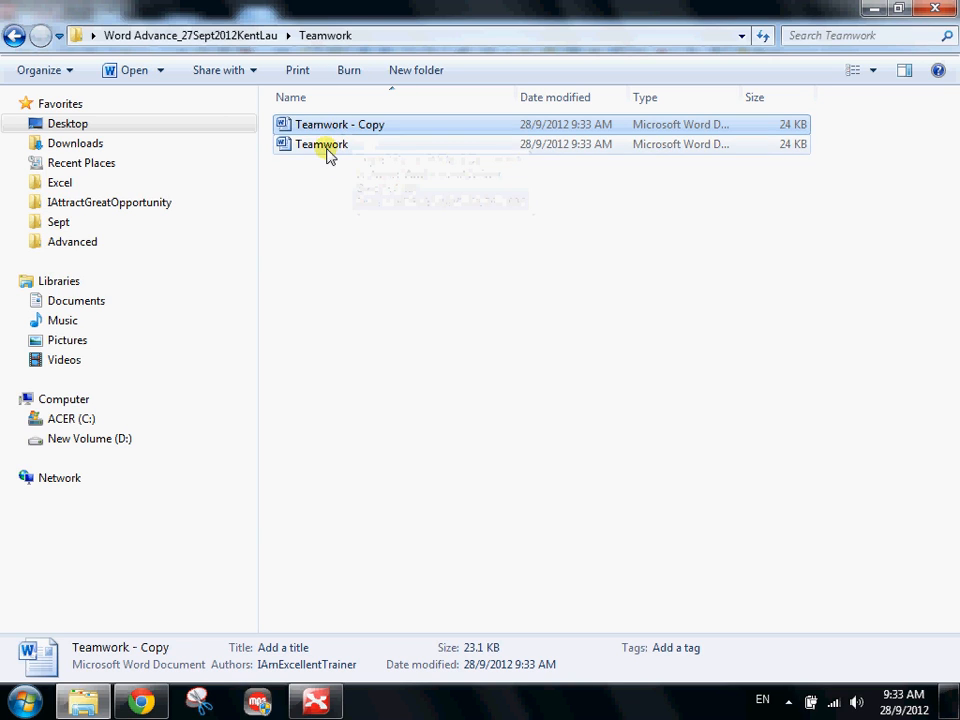
pyautogui.click(323, 146)
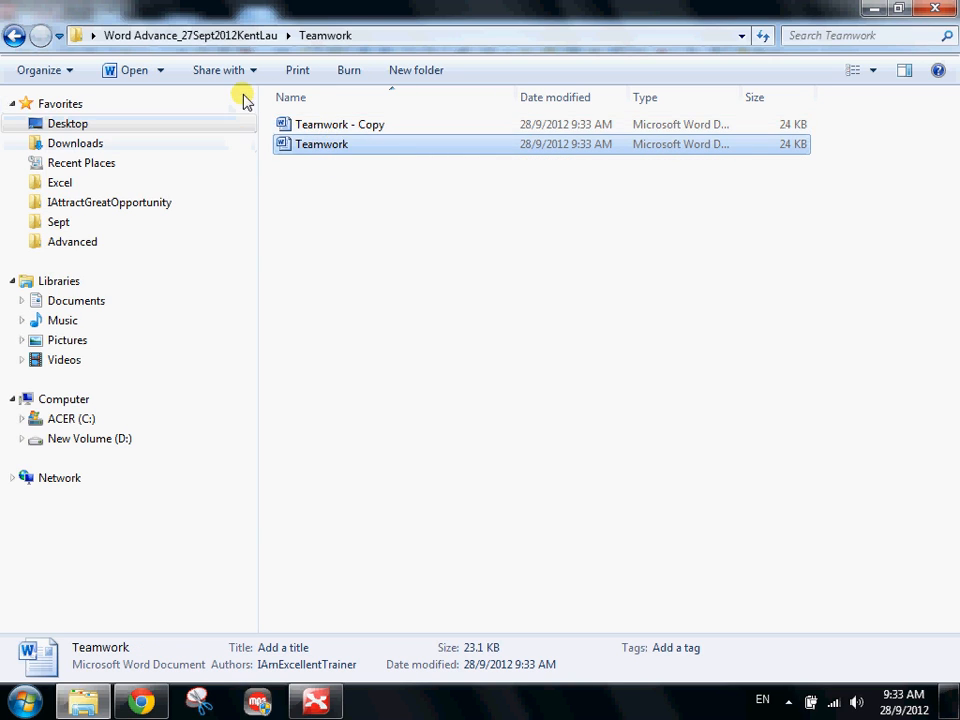
# - Reopen the original Teamwork document in Word and display it in Outline view
pyautogui.doubleClick(336, 146)
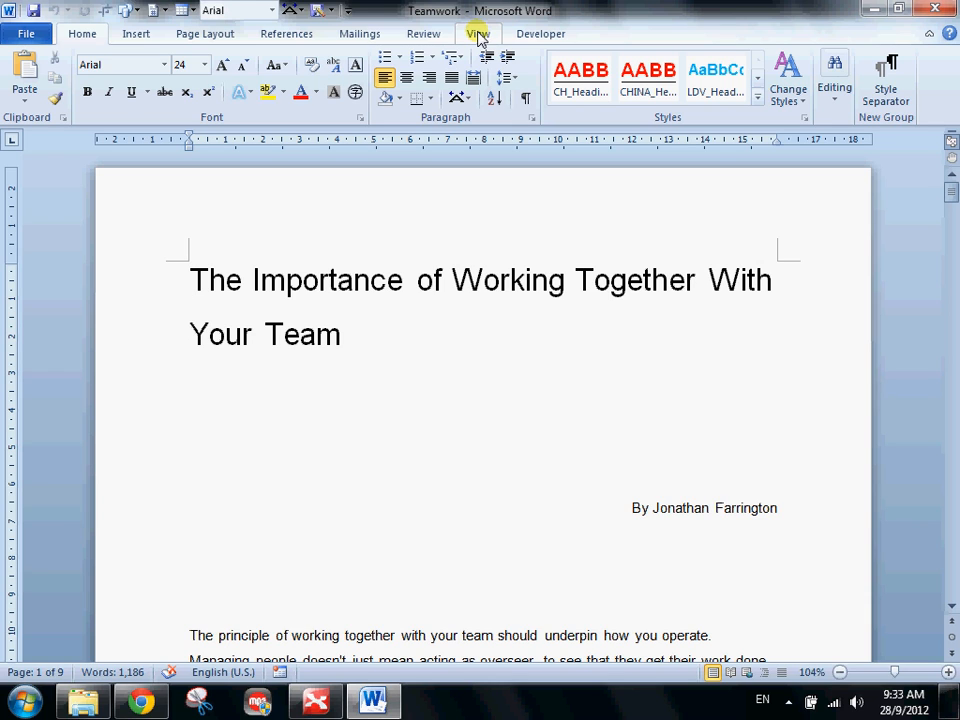
pyautogui.scroll(-2, 448, 75)
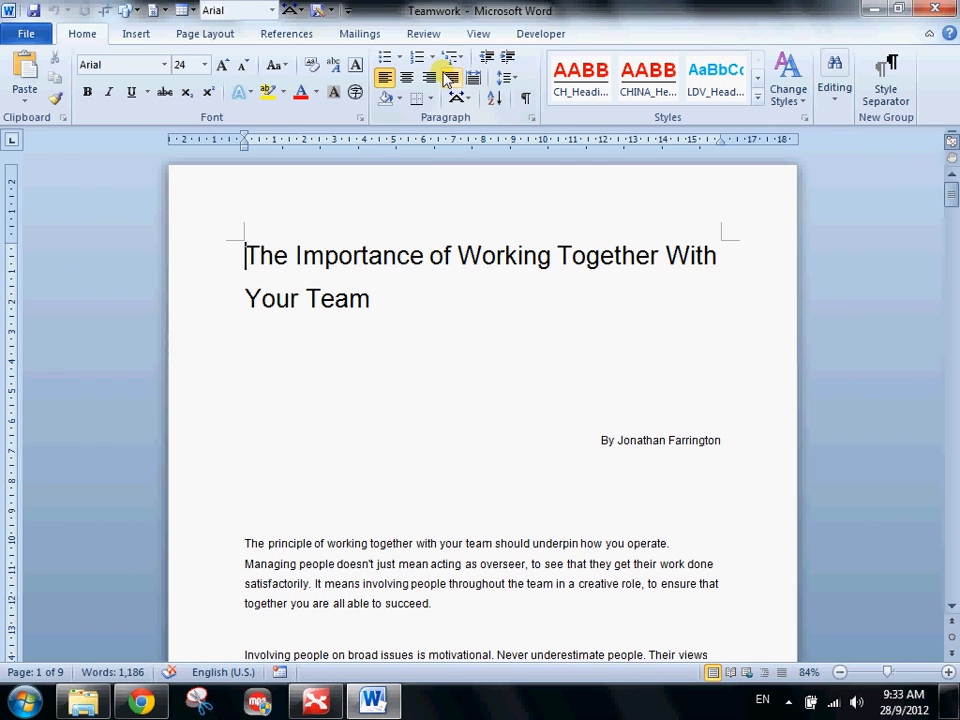
pyautogui.click(489, 35)
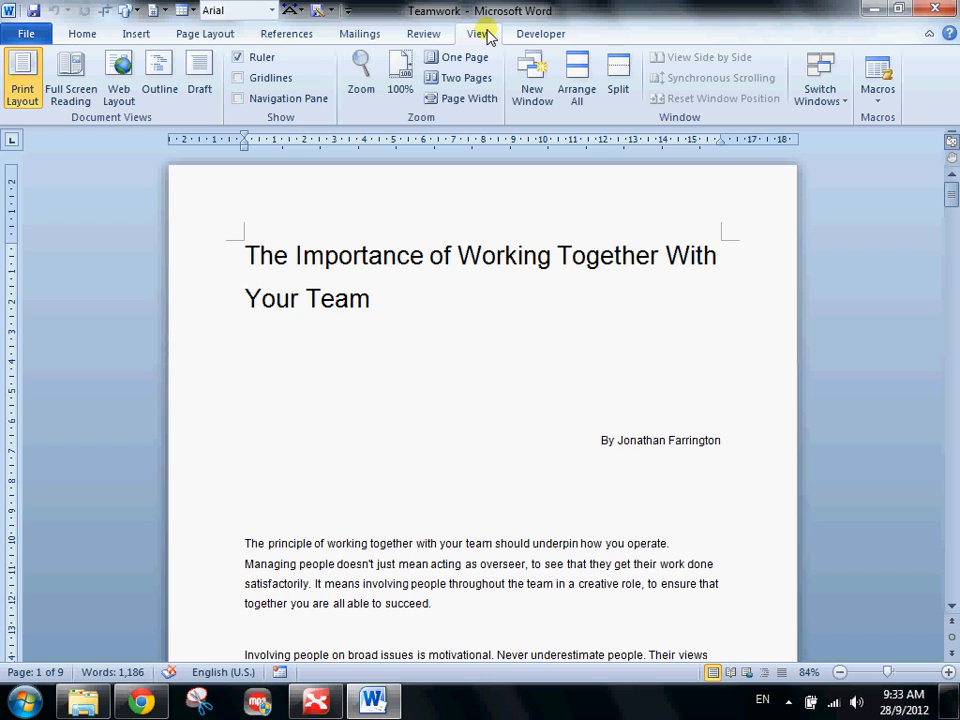
pyautogui.click(156, 92)
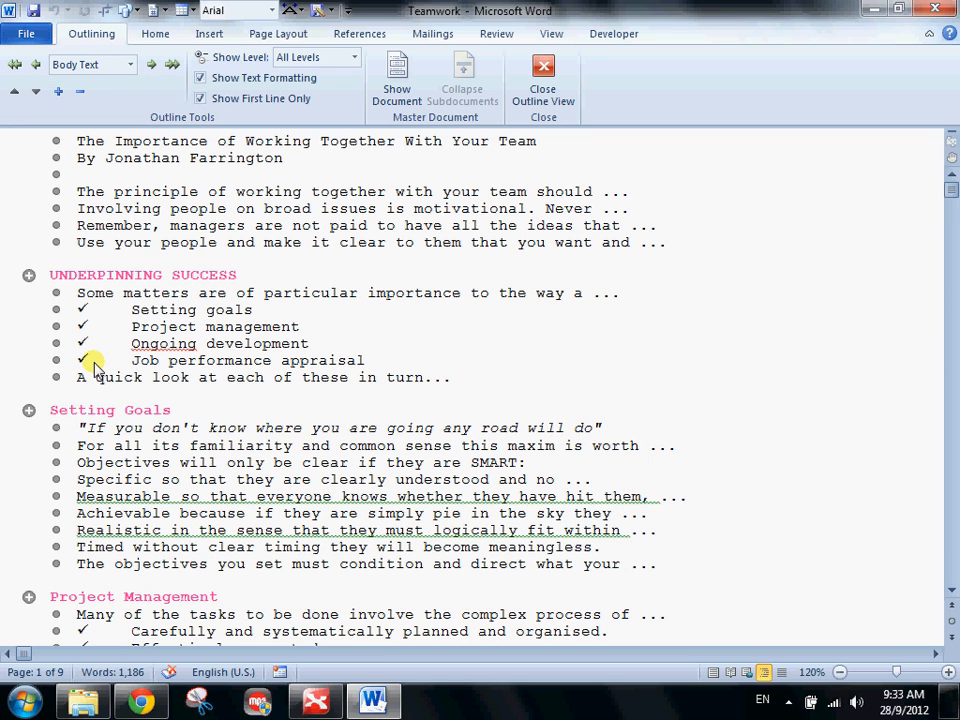
# - Examine the headings and their body text throughout the document outline
pyautogui.scroll(-8, 122, 308)
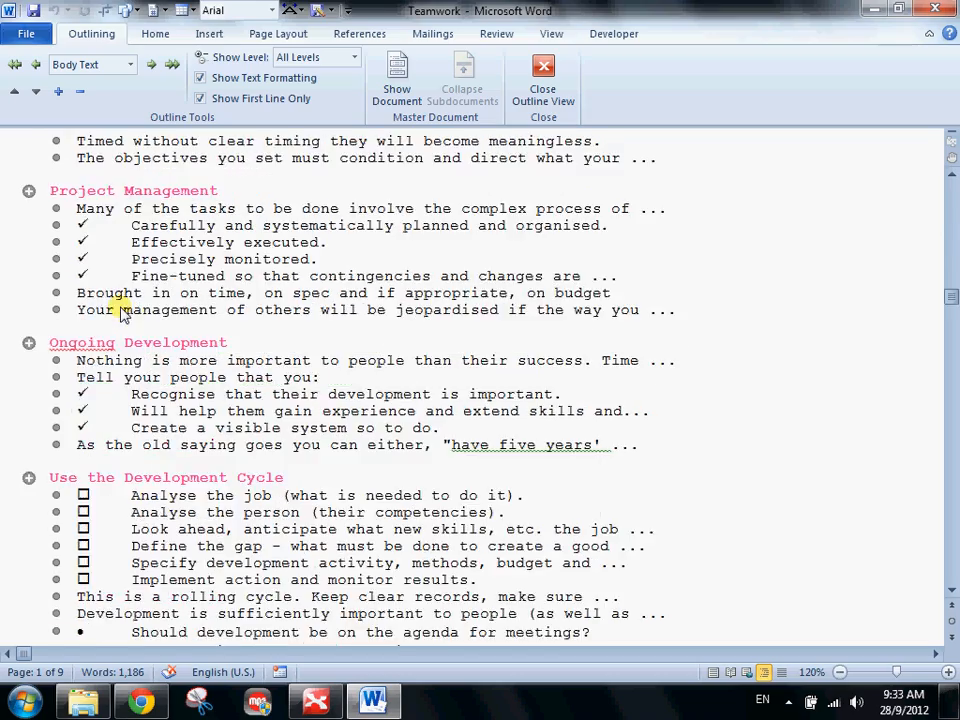
pyautogui.scroll(-18, 120, 312)
pyautogui.scroll(19, 120, 313)
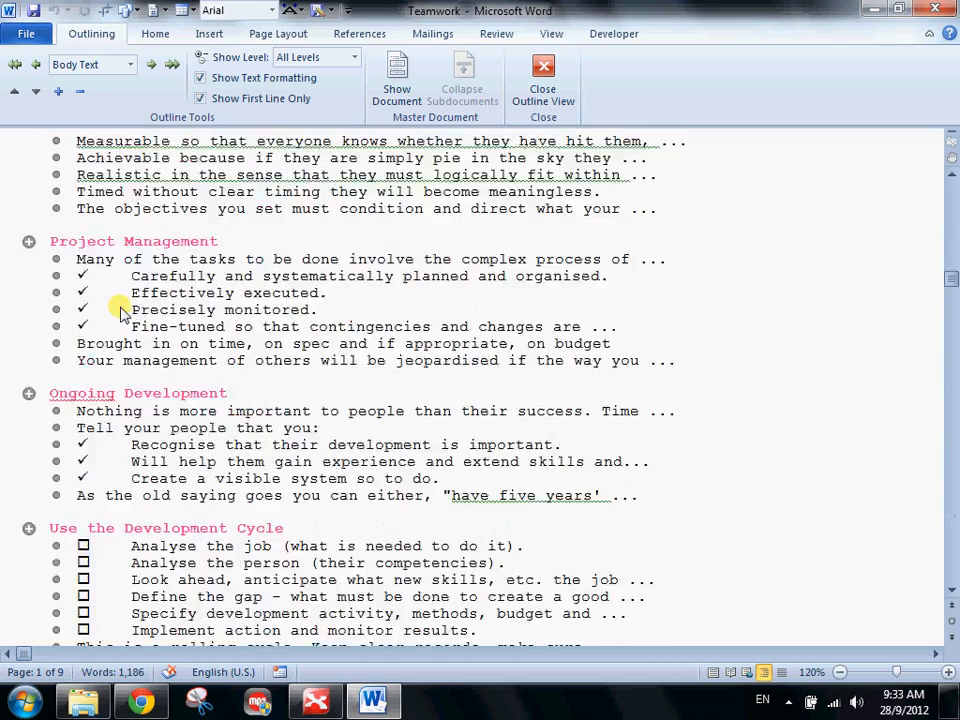
pyautogui.scroll(7, 120, 312)
pyautogui.scroll(-1, 122, 312)
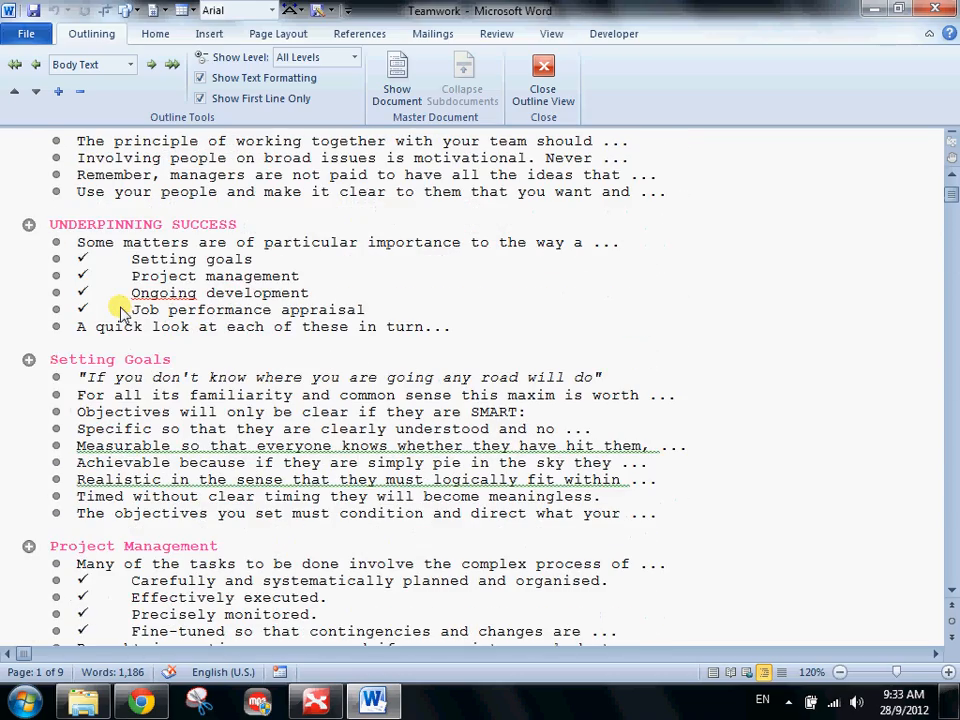
pyautogui.scroll(1, 120, 313)
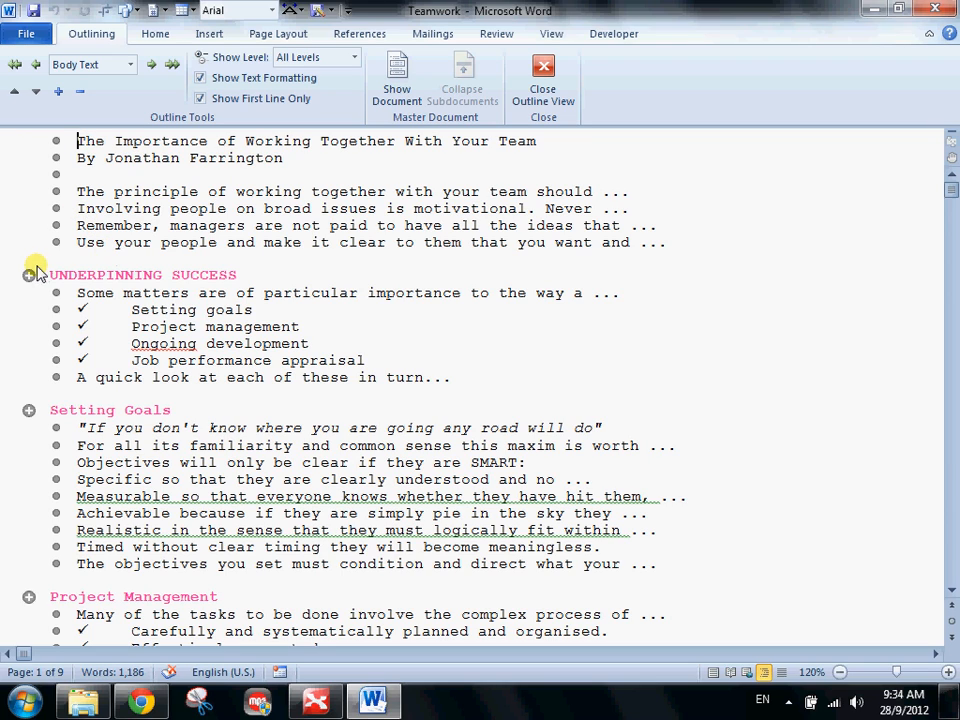
# - Try to collapse the outline from the title line and with the whole document selected
pyautogui.click(80, 95)
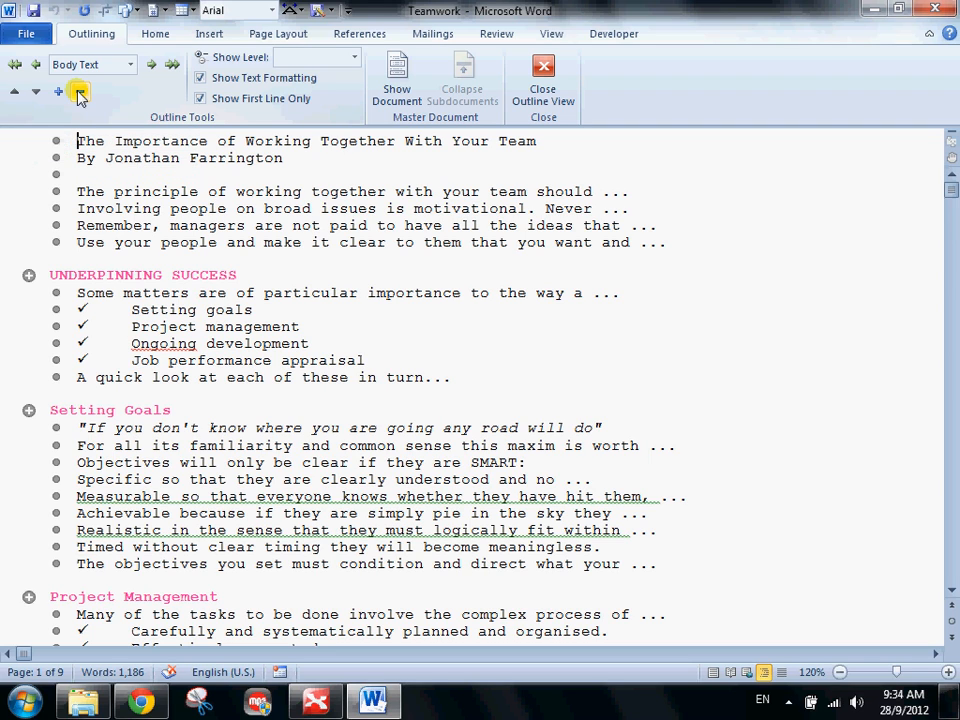
pyautogui.click(72, 207)
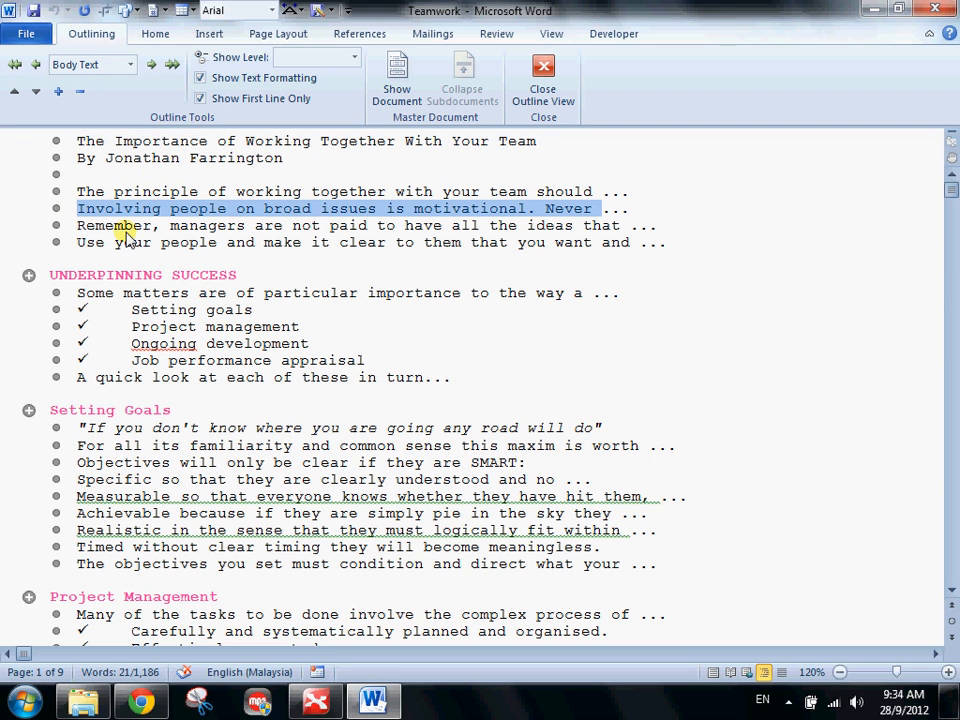
pyautogui.hotkey('ctrl', 'a')
pyautogui.click(80, 93)
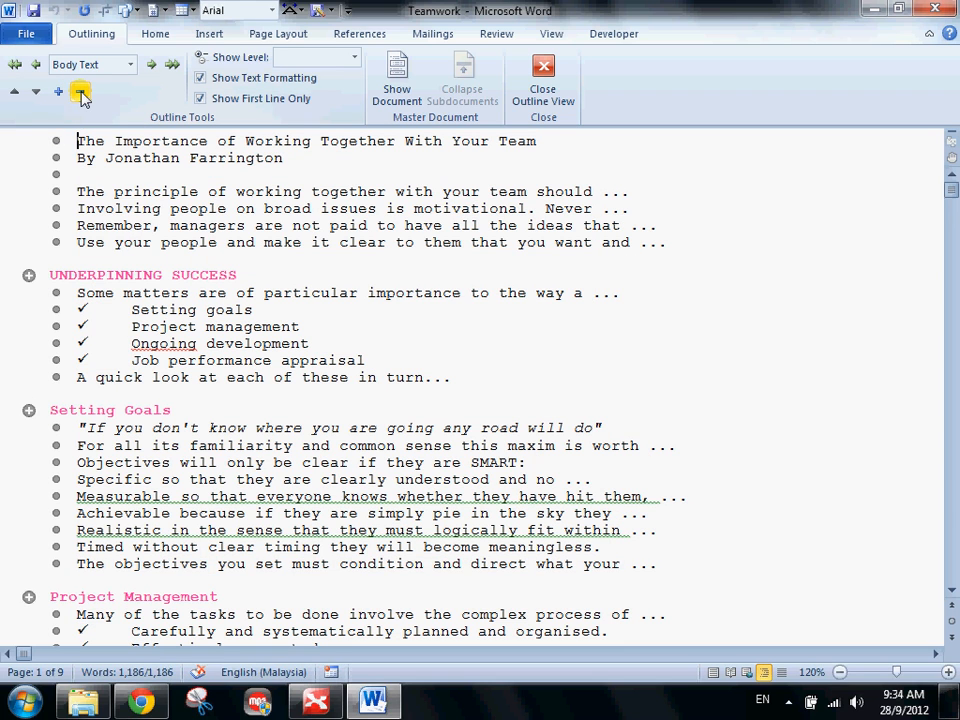
# - Collapse the body text under the UNDERPINNING SUCCESS, Project Management and Setting Goals headings
pyautogui.click(29, 276)
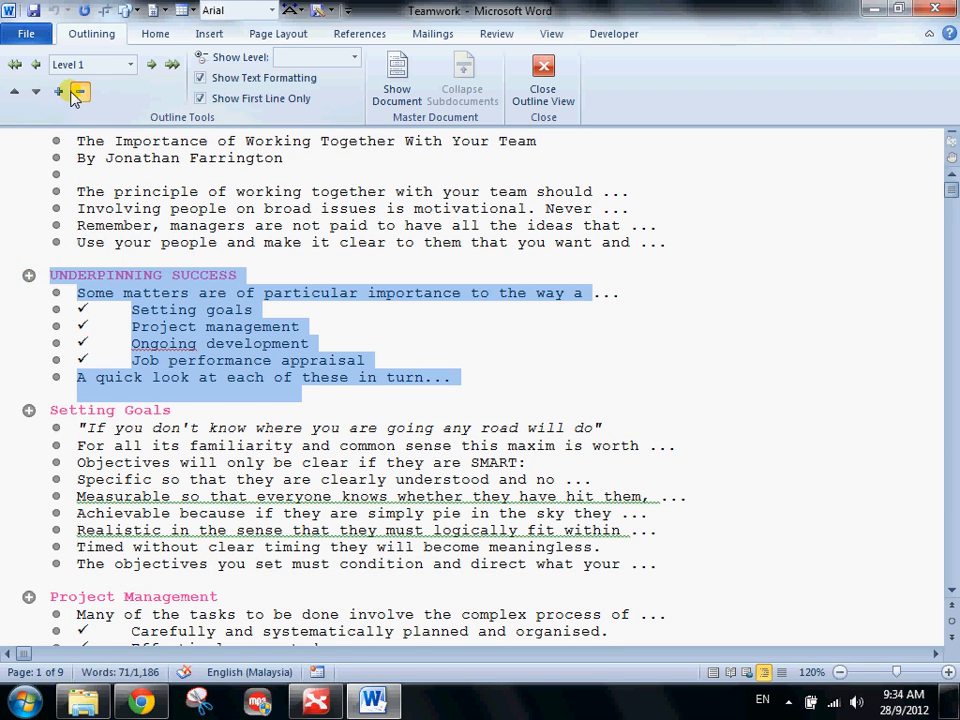
pyautogui.click(78, 92)
pyautogui.click(27, 293)
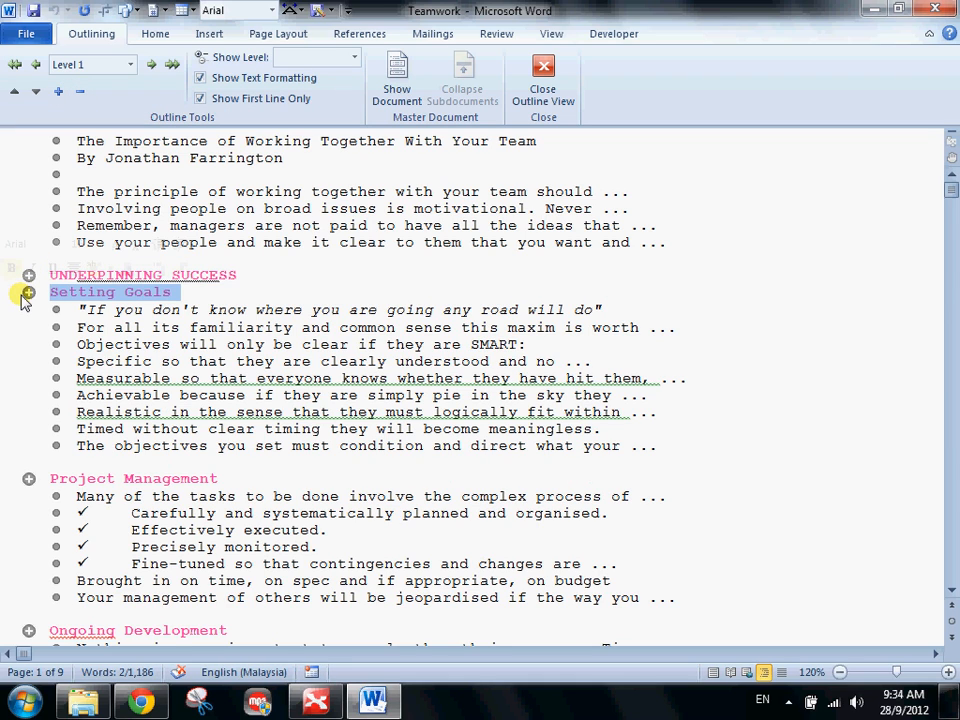
pyautogui.click(28, 478)
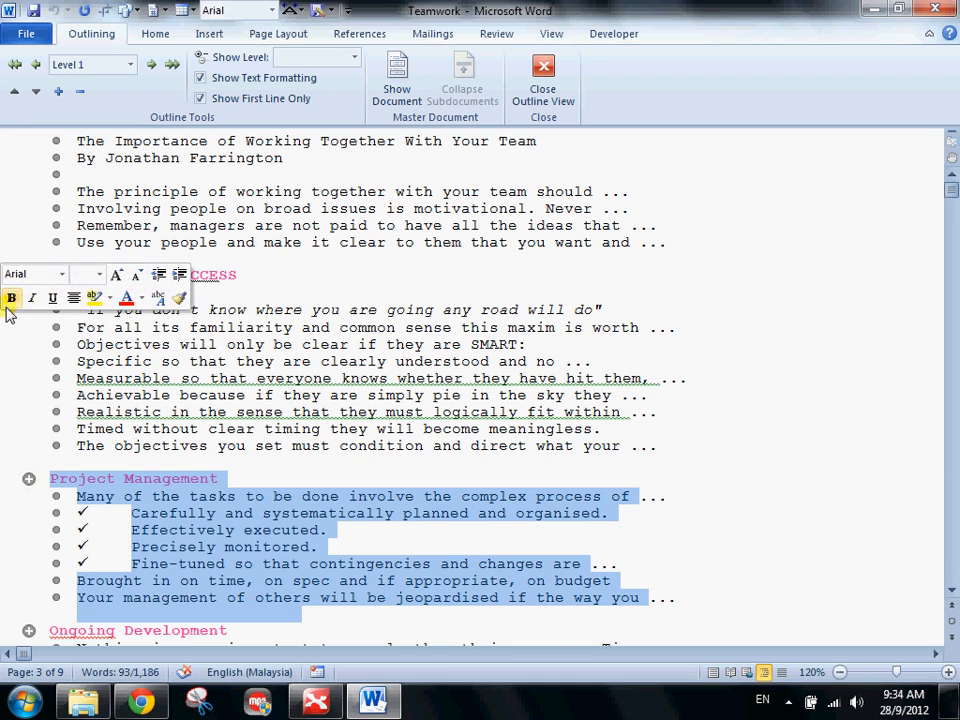
pyautogui.click(80, 91)
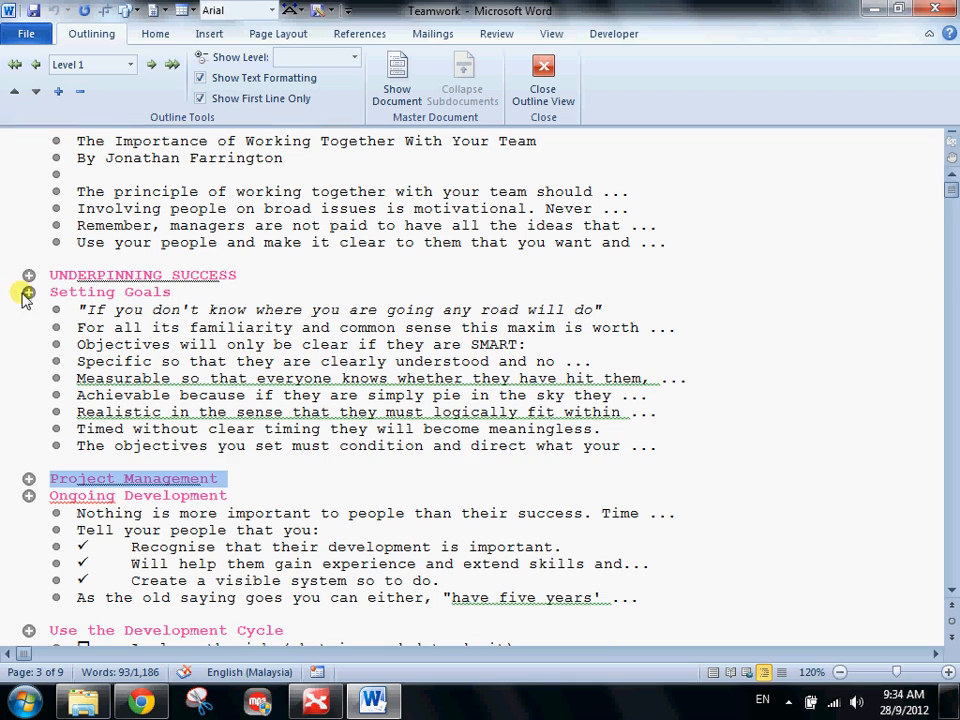
pyautogui.click(29, 292)
pyautogui.doubleClick(29, 292)
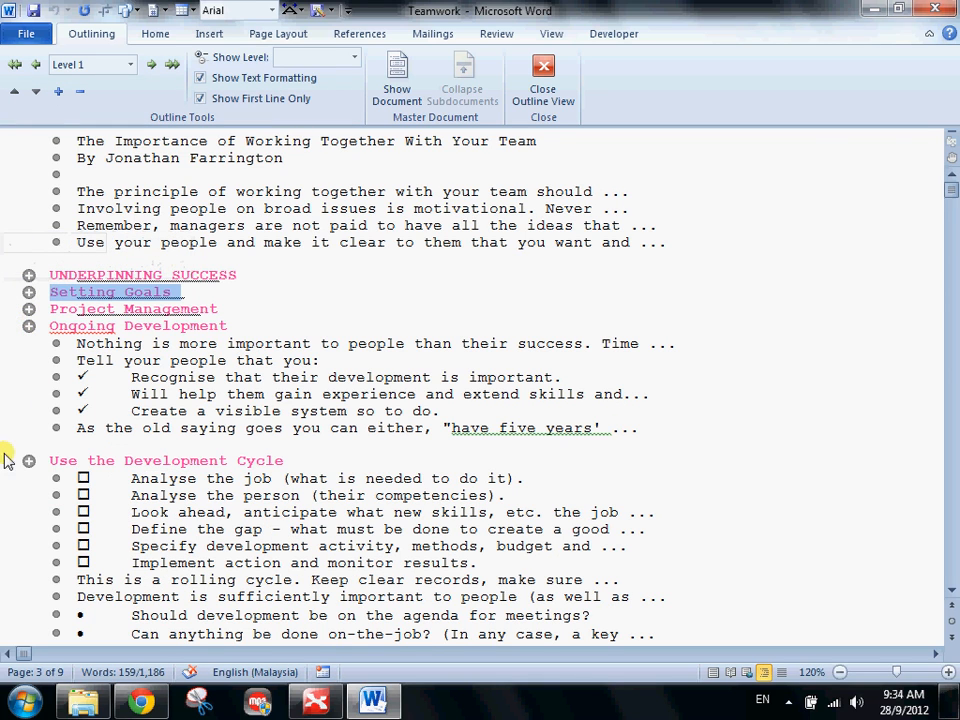
# - Collapse the Ongoing Development, Use the Development Cycle, Performance Appraisals, Management Processes and And Finally - The Four Vital Components sections
pyautogui.click(29, 326)
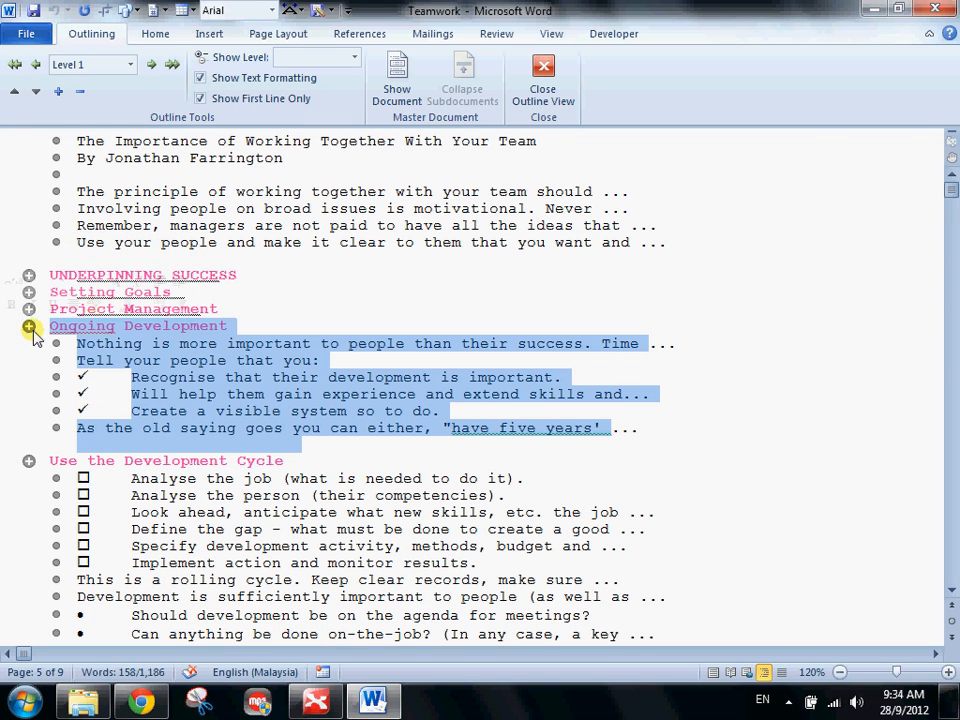
pyautogui.doubleClick(29, 461)
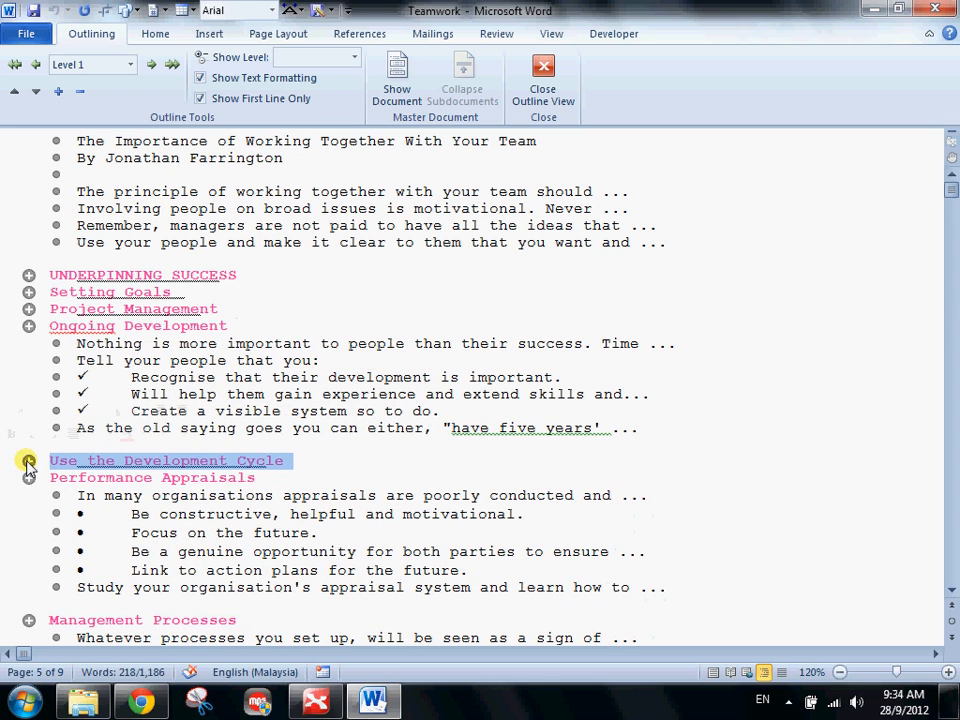
pyautogui.doubleClick(29, 478)
pyautogui.doubleClick(29, 326)
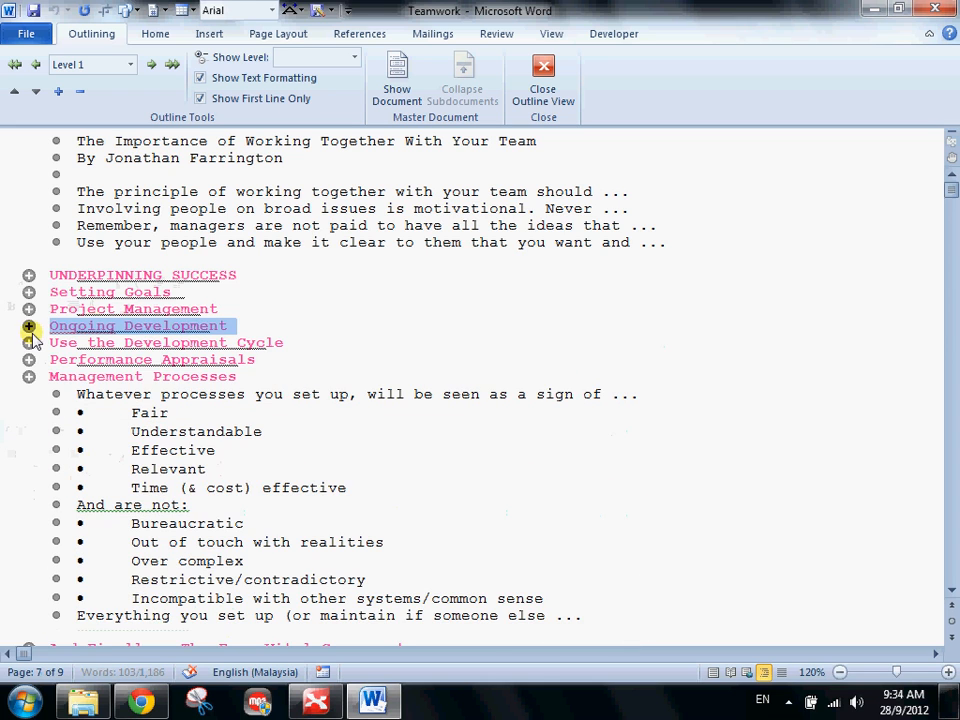
pyautogui.doubleClick(29, 377)
pyautogui.doubleClick(29, 393)
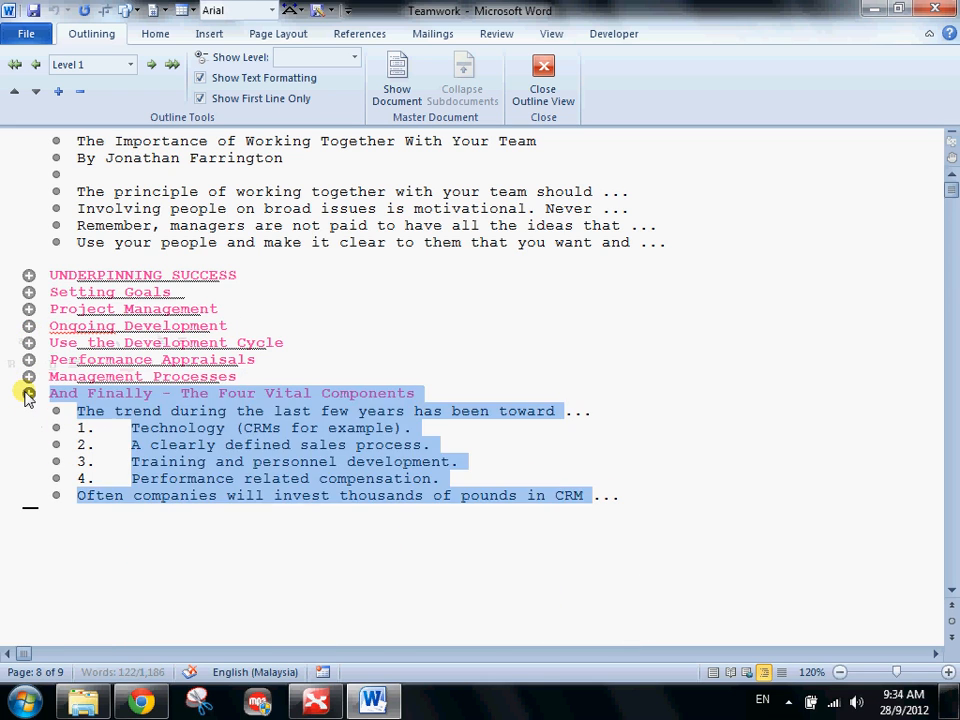
pyautogui.click(139, 181)
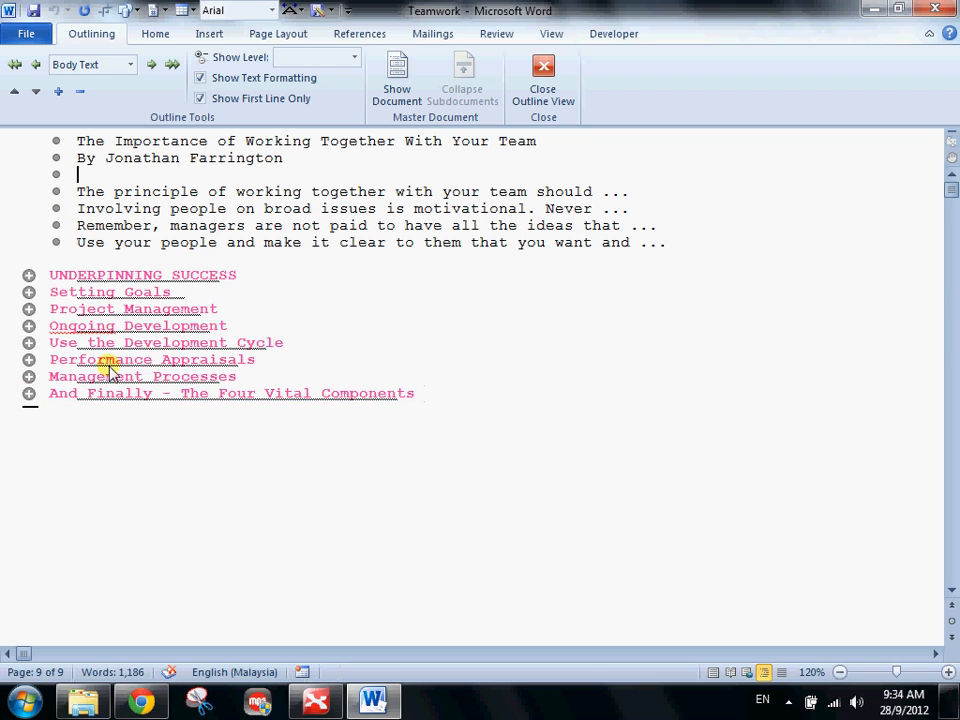
pyautogui.click(109, 363)
pyautogui.click(62, 310)
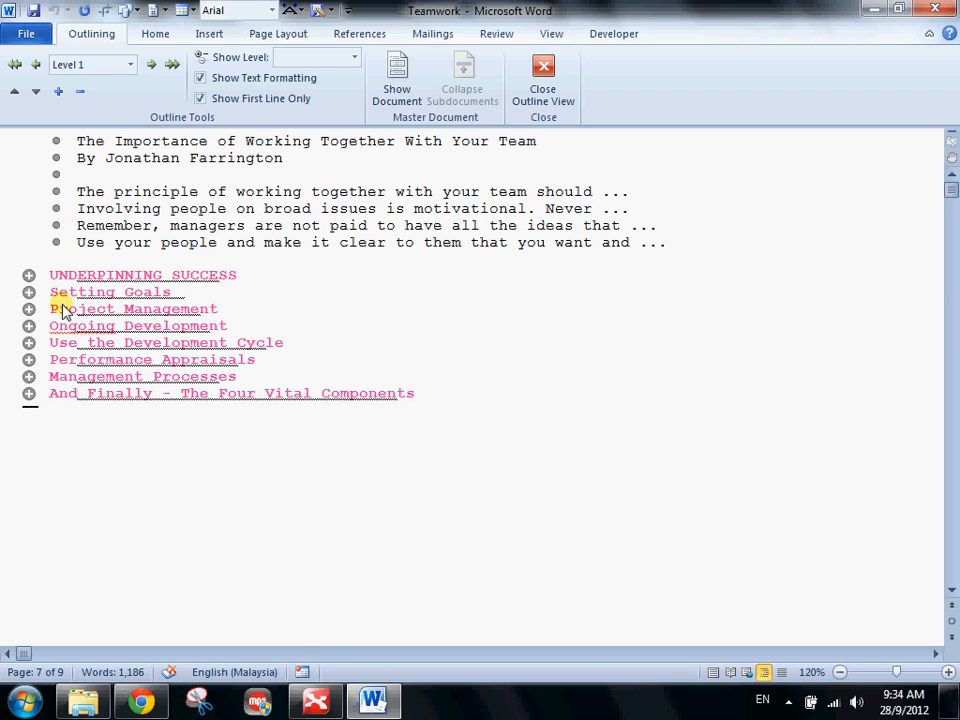
pyautogui.click(29, 275)
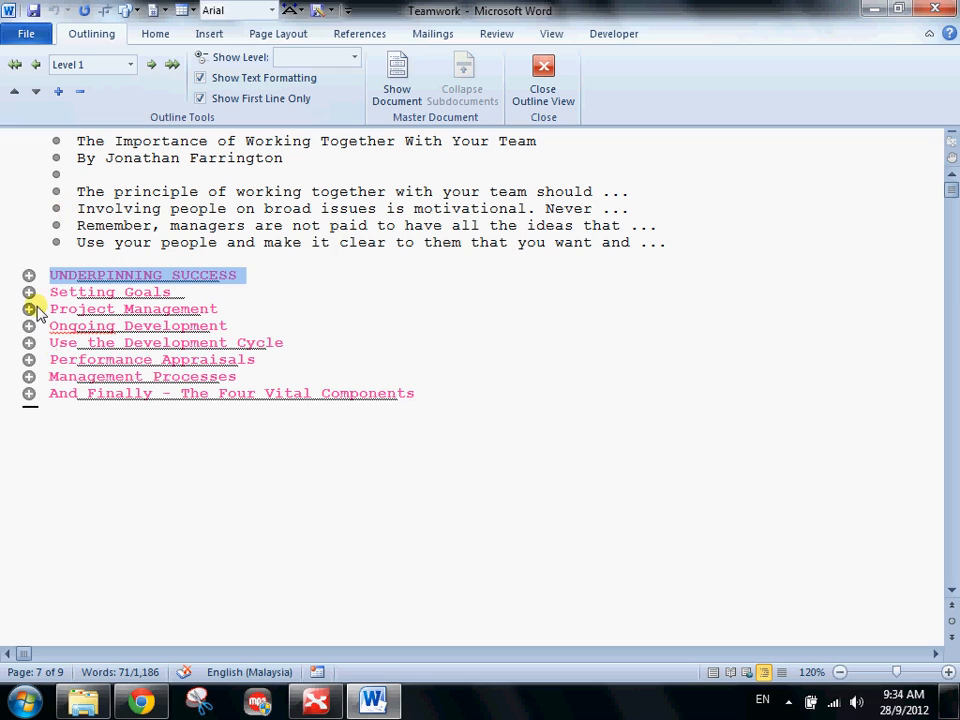
pyautogui.click(88, 311)
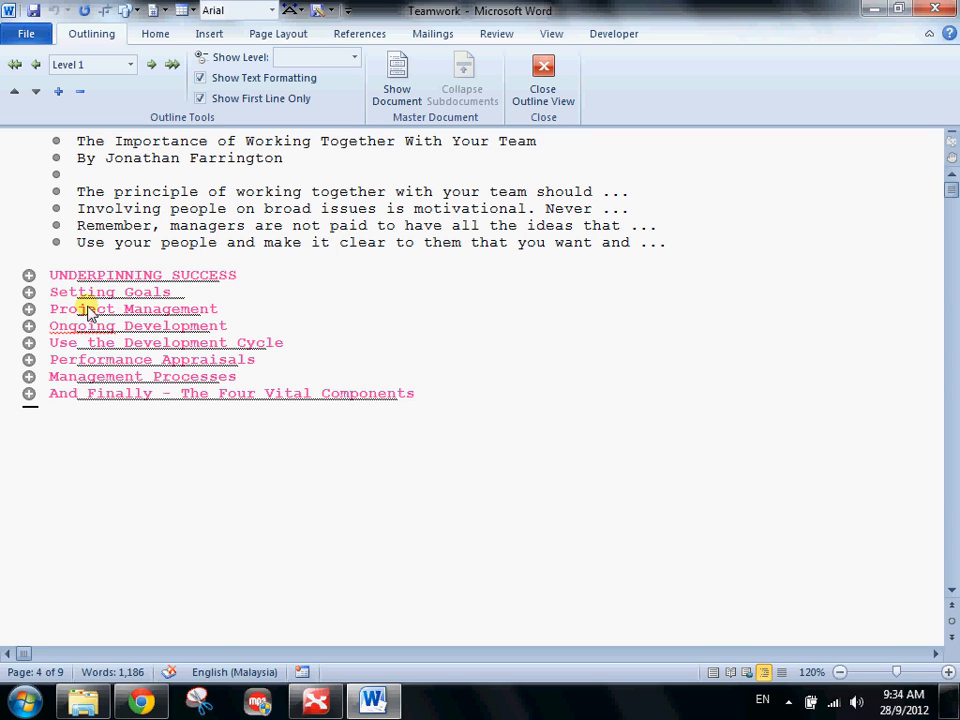
# - Expand the Project Management section and move it with its body text above Setting Goals
pyautogui.click(29, 309)
pyautogui.doubleClick(29, 309)
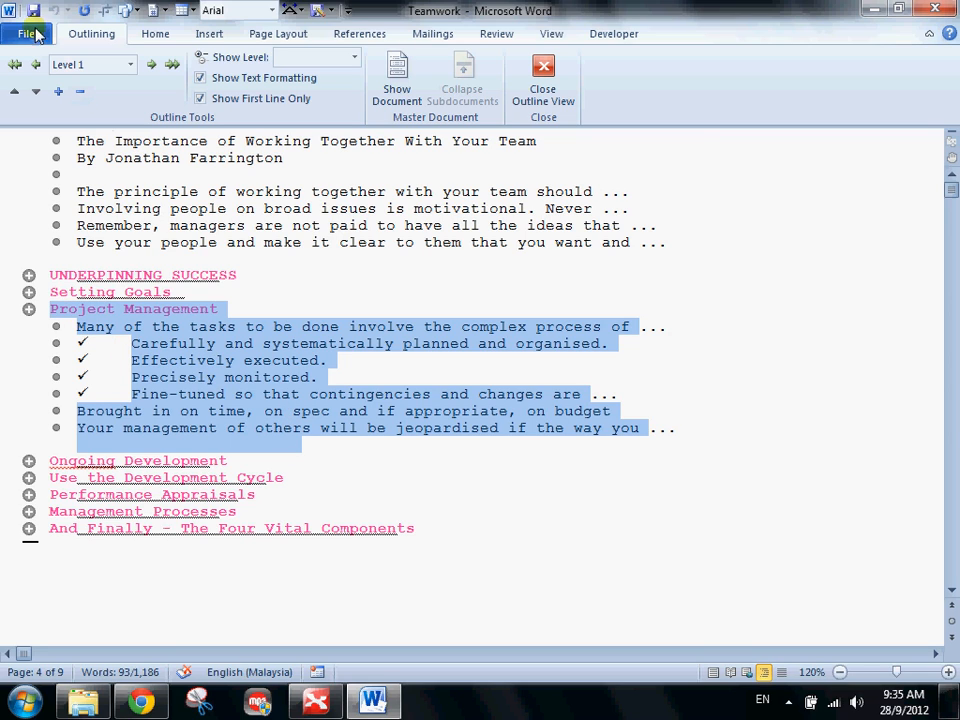
pyautogui.click(16, 94)
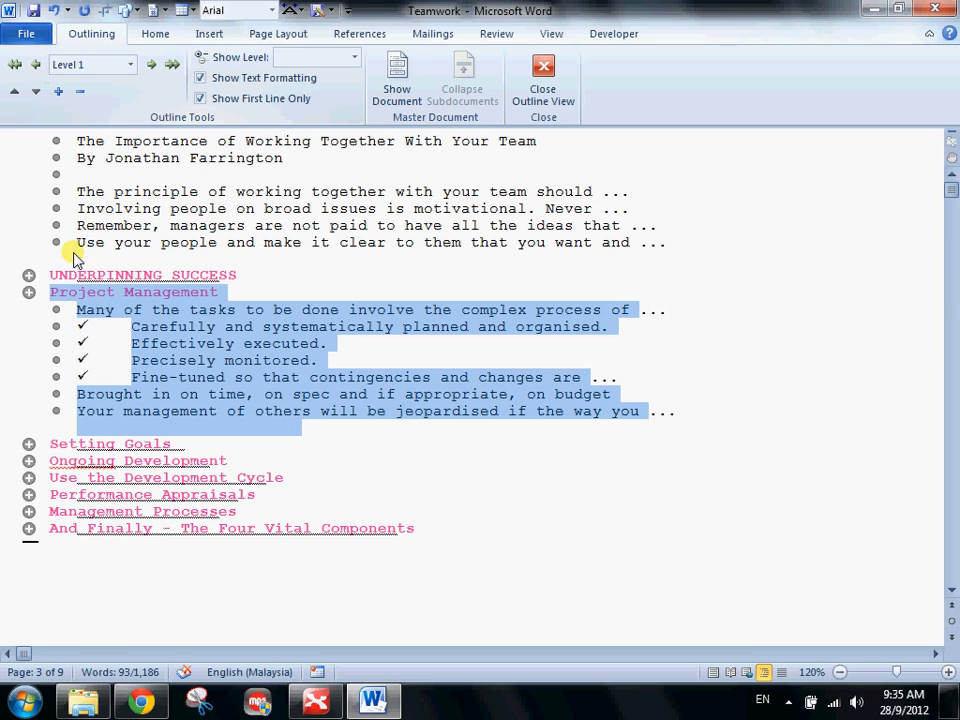
pyautogui.click(133, 323)
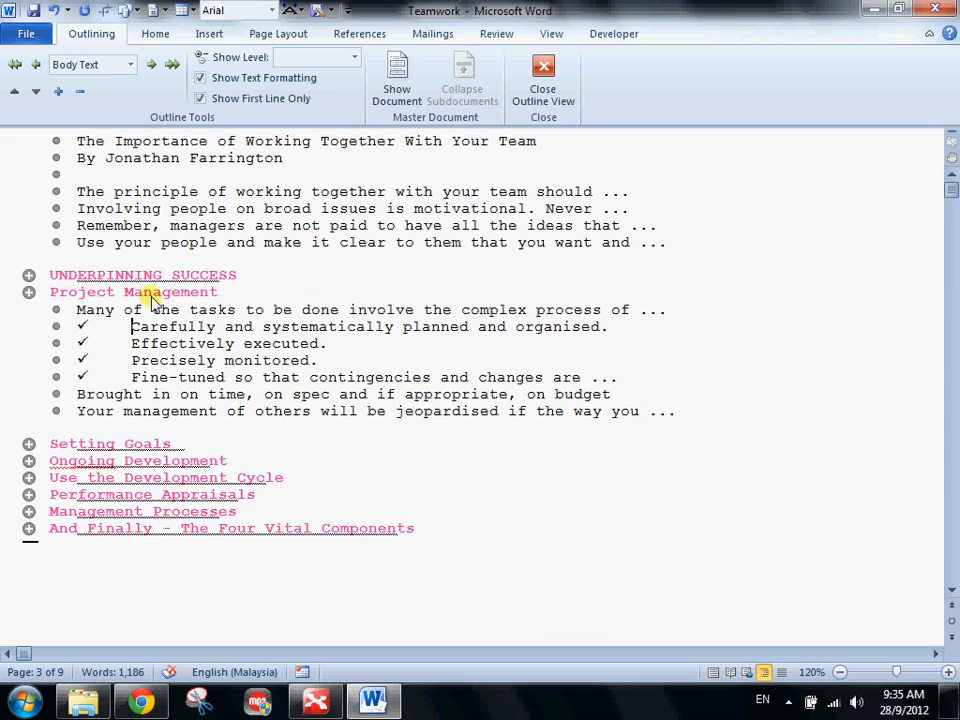
# - Split the "Brought in on time" line under Project Management into two paragraphs just before the first comma
pyautogui.click(71, 393)
pyautogui.click(75, 393)
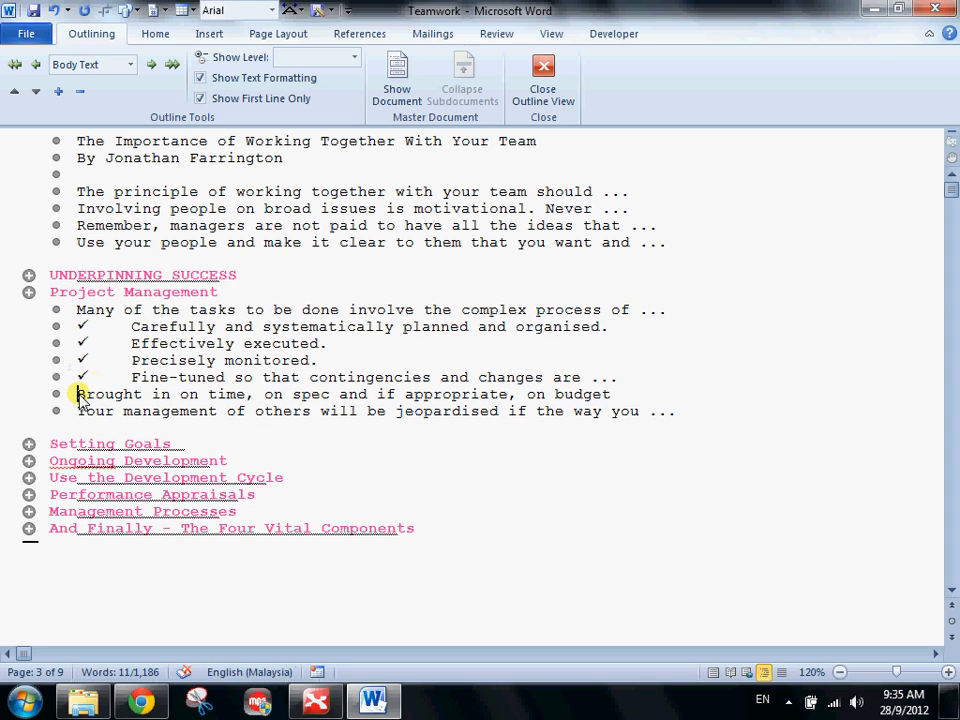
pyautogui.moveTo(246, 396); pyautogui.dragTo(101, 396)
pyautogui.click(238, 394)
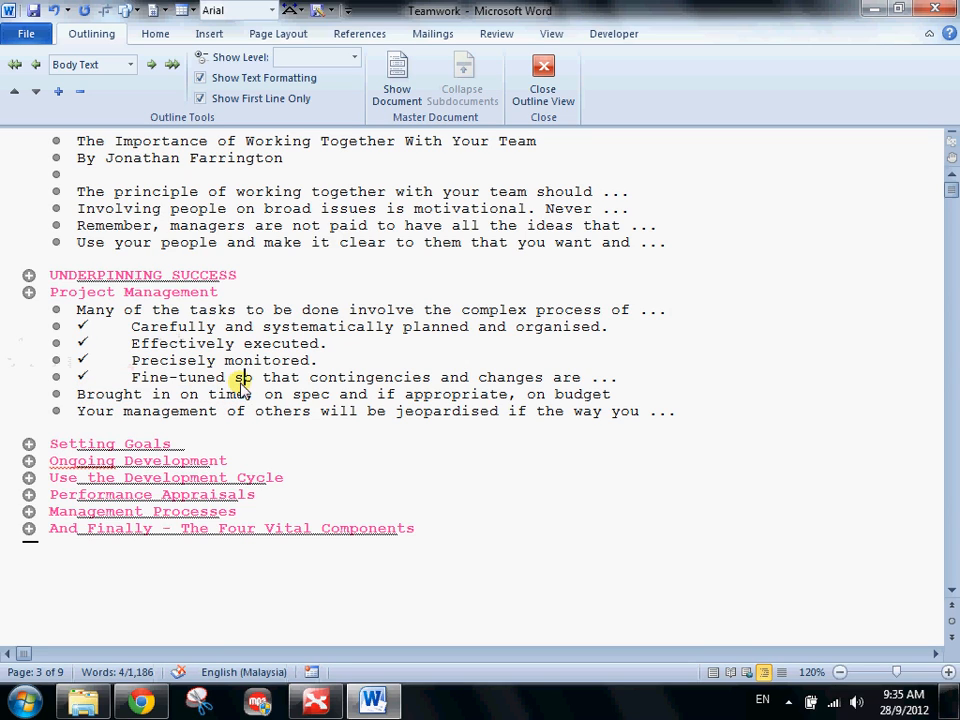
pyautogui.click(508, 394)
pyautogui.write(',')
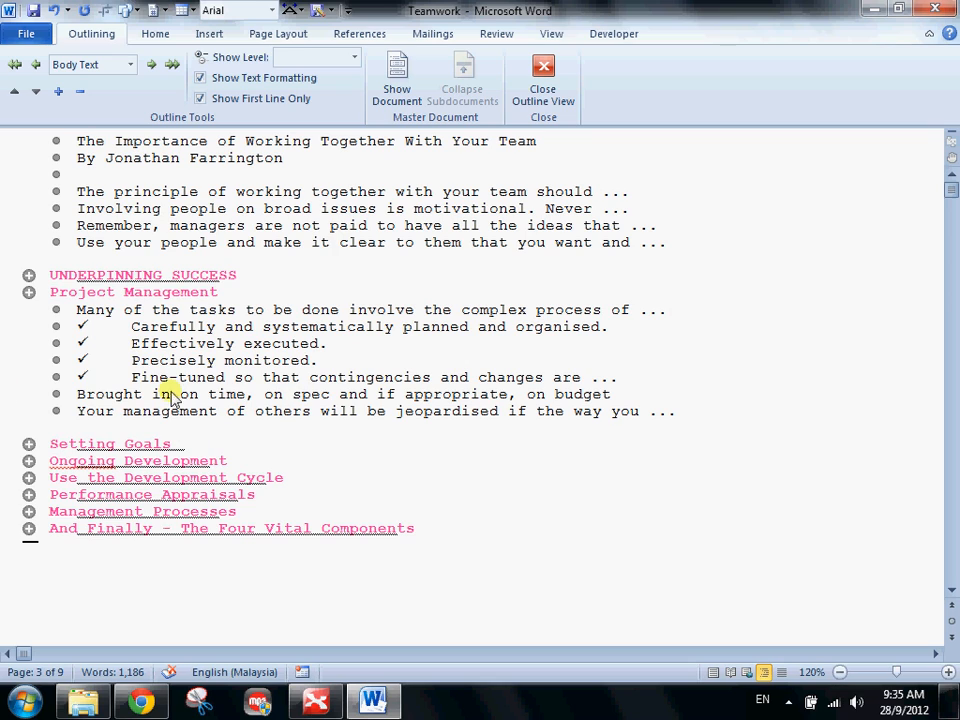
pyautogui.click(248, 394)
pyautogui.press('Return')
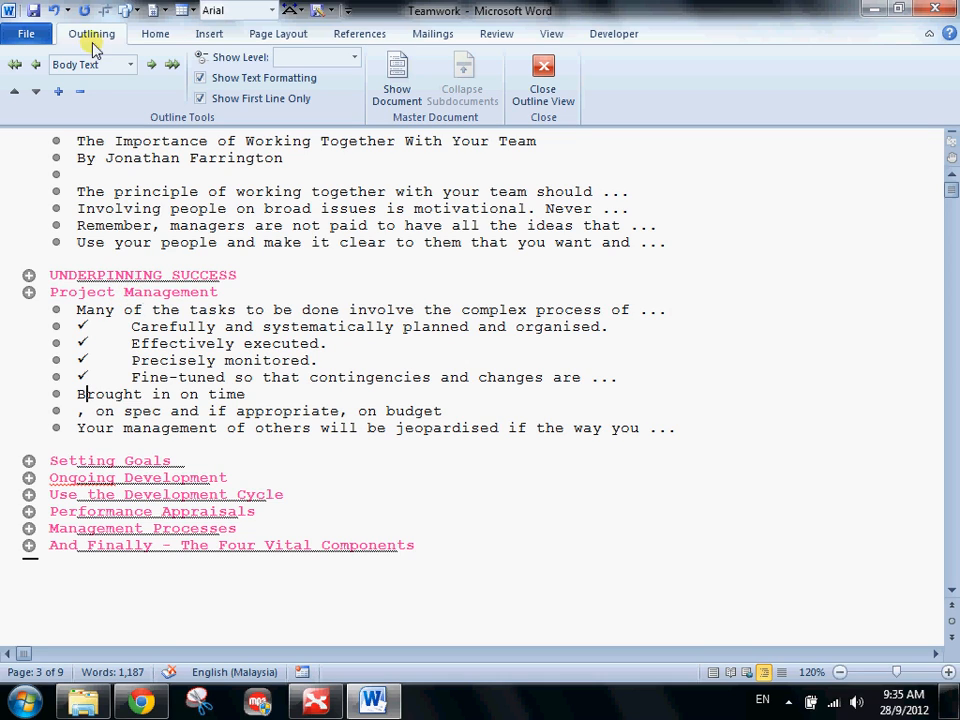
# - Try outline Levels 2 and 1 on "Brought in on time", return it to body text, and rejoin the split line
pyautogui.click(150, 66)
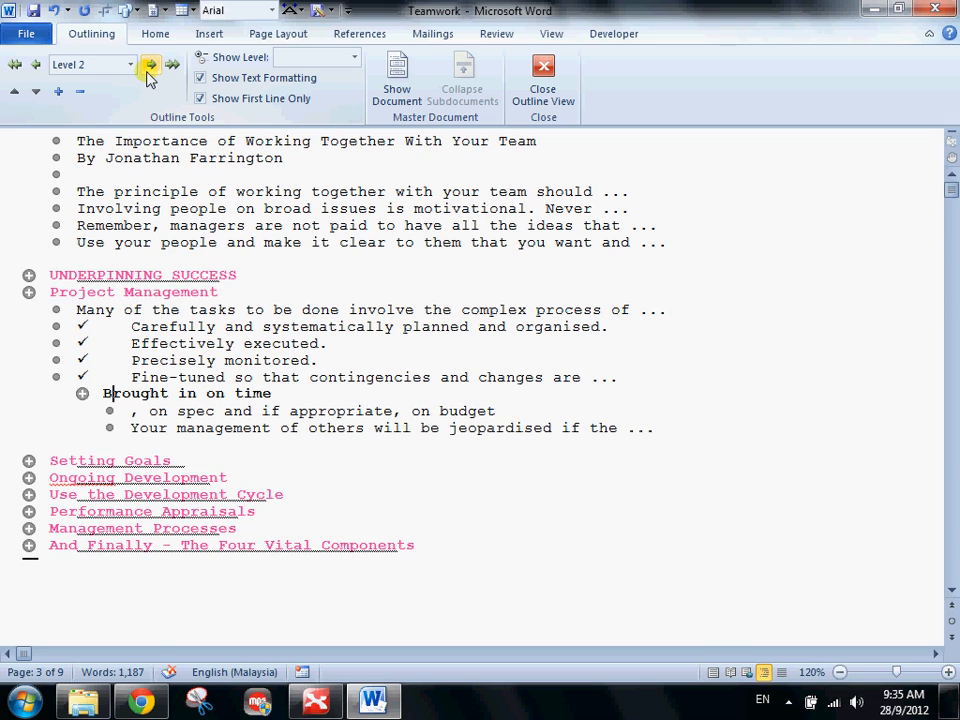
pyautogui.click(37, 65)
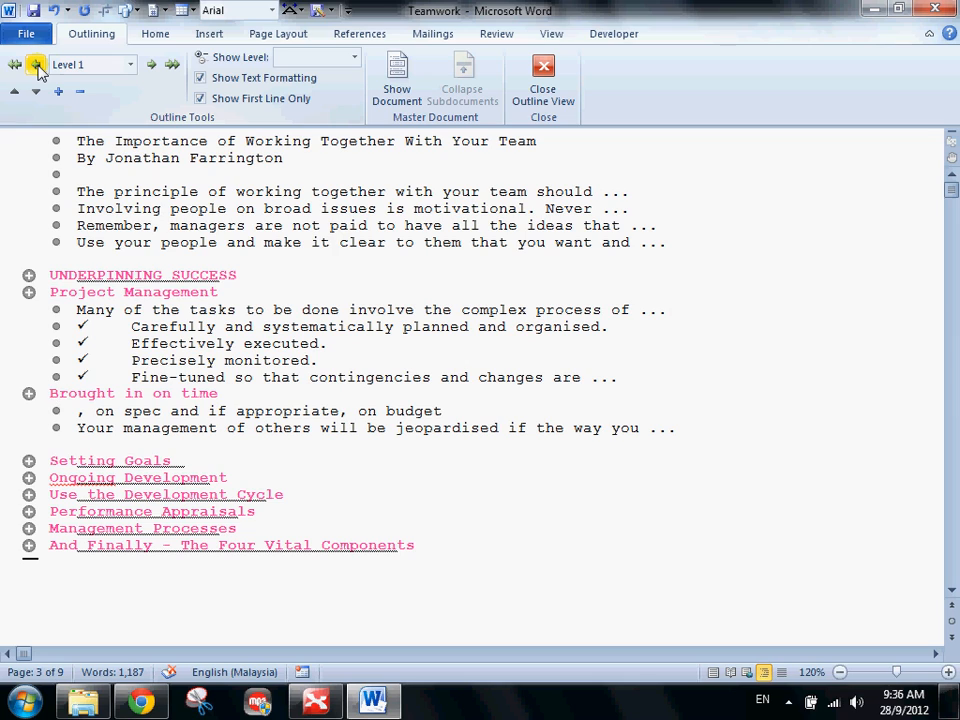
pyautogui.click(150, 66)
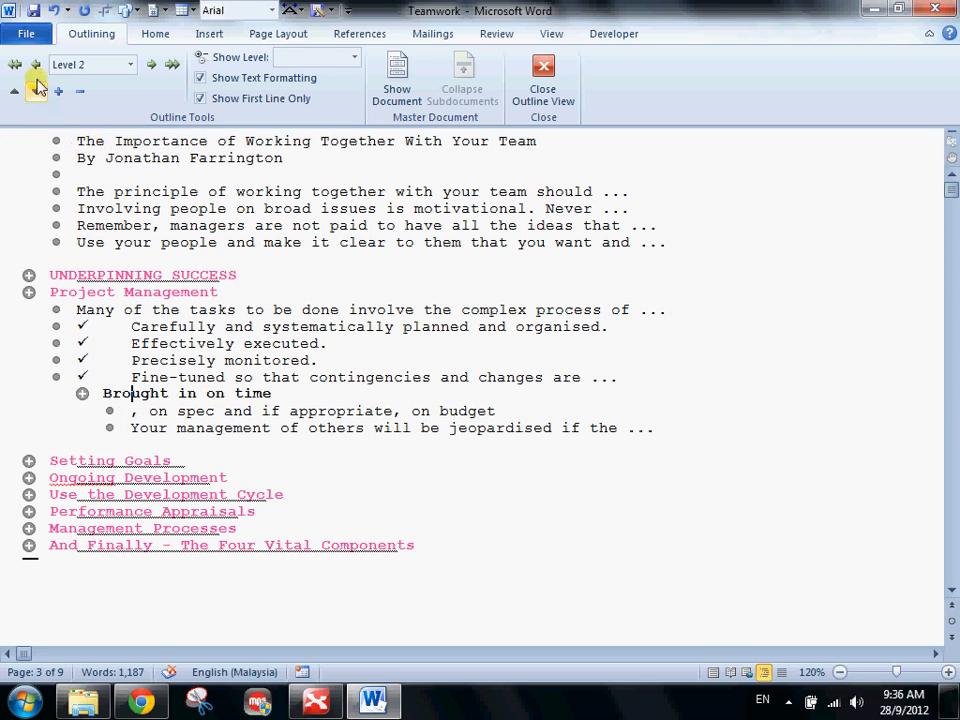
pyautogui.click(176, 66)
pyautogui.click(176, 66)
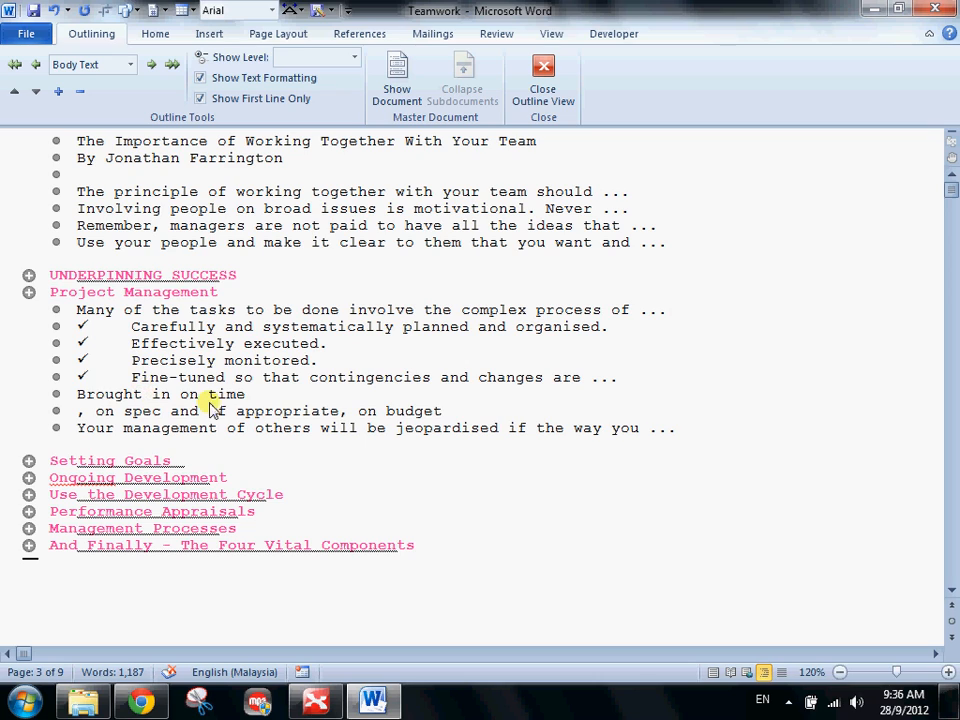
pyautogui.press('Delete')
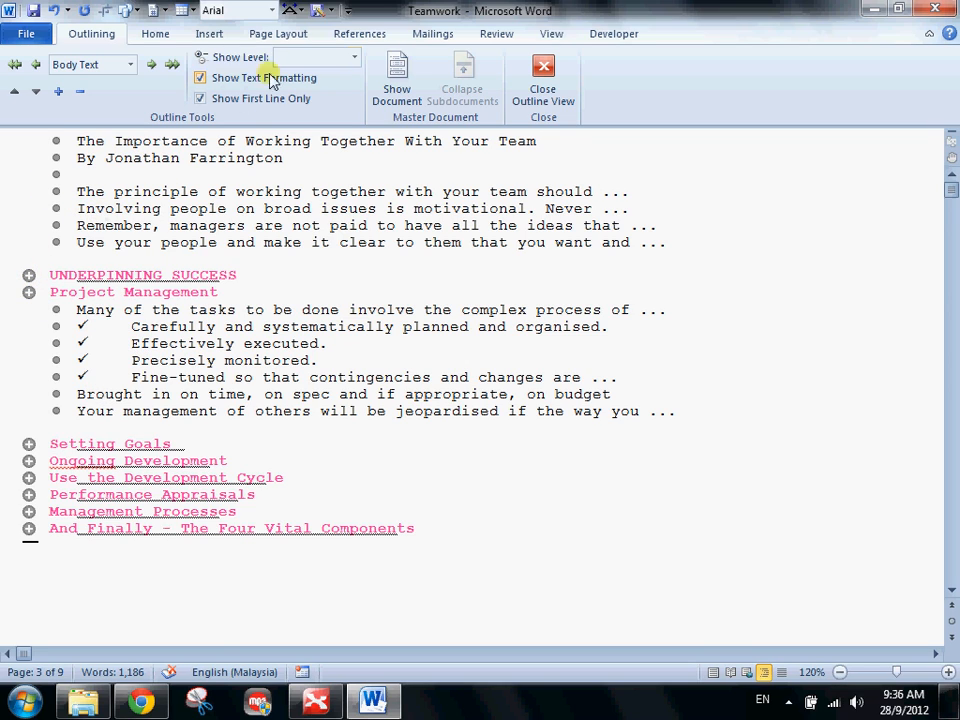
# - Show only Level 1 headings in the outline, and toggle the text formatting display off and back on
pyautogui.click(352, 58)
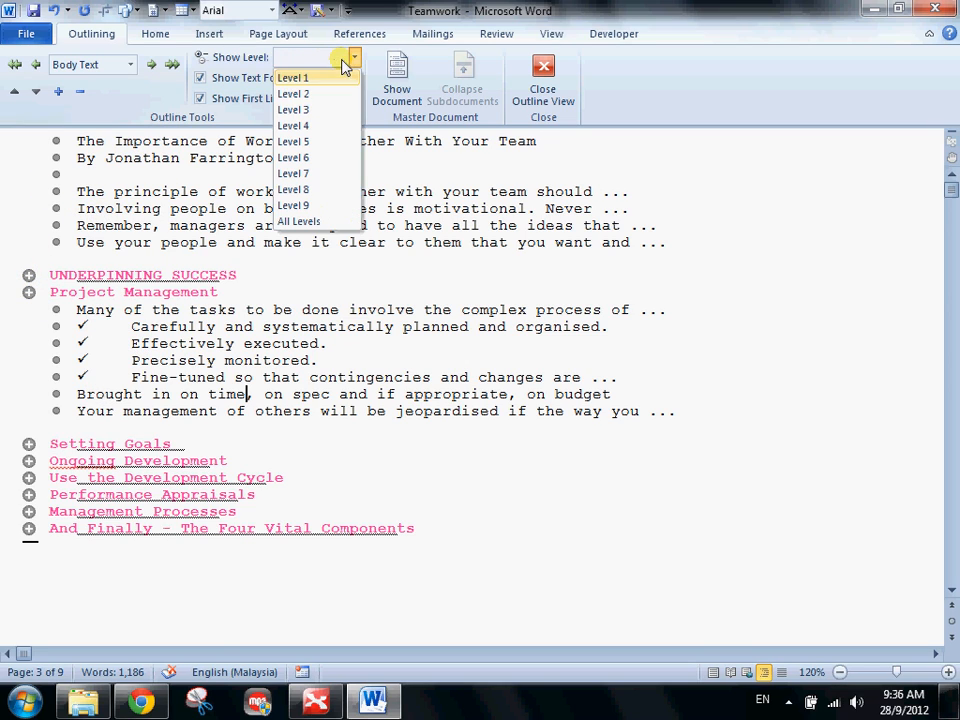
pyautogui.click(288, 78)
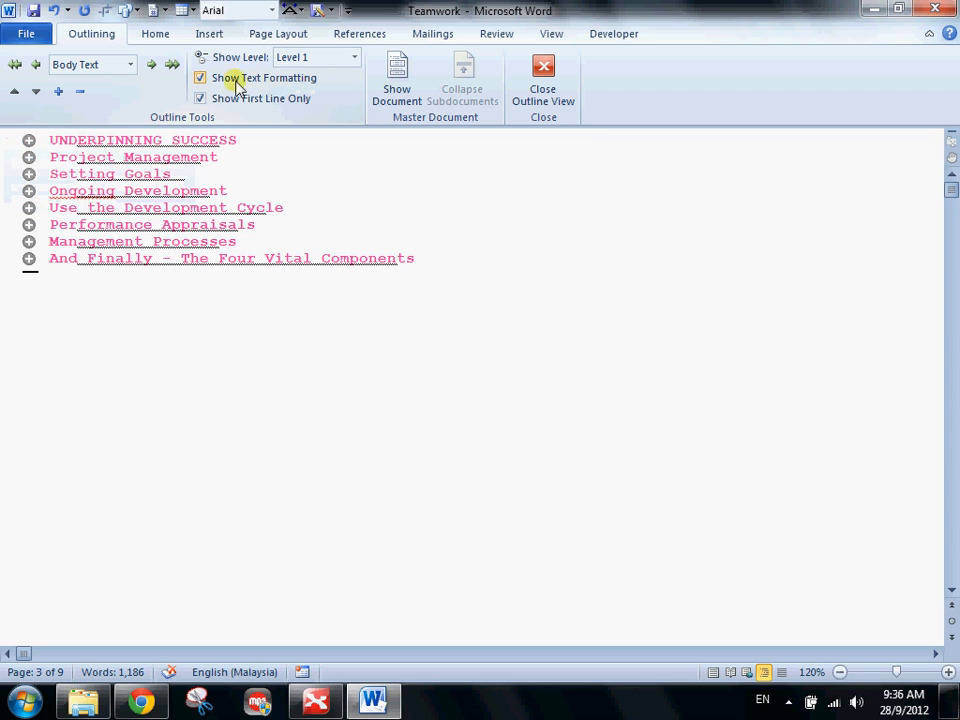
pyautogui.click(204, 79)
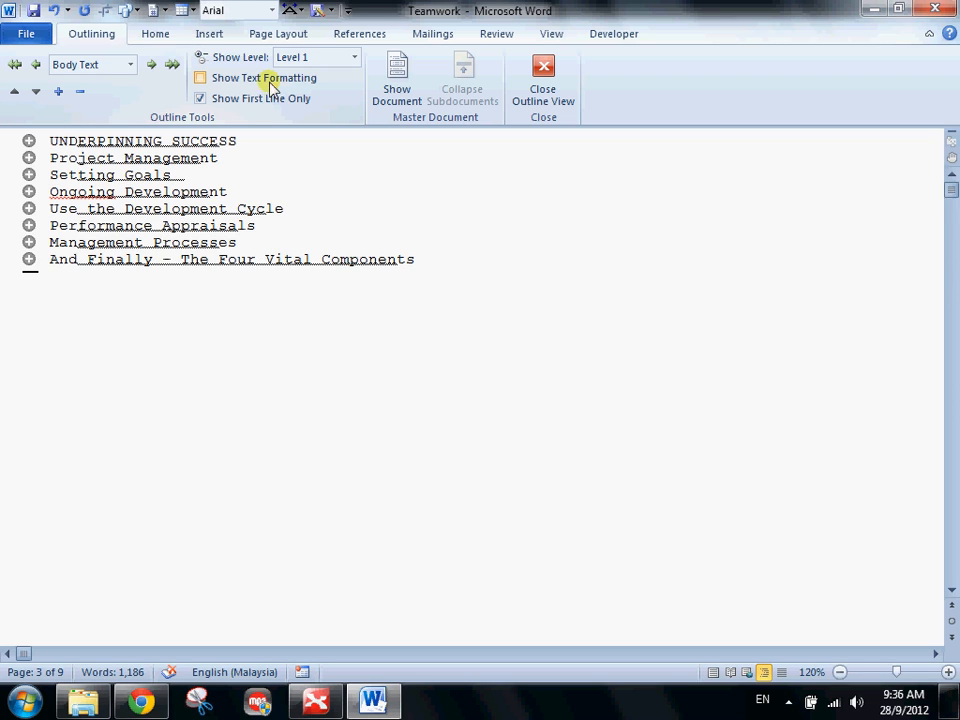
pyautogui.click(223, 78)
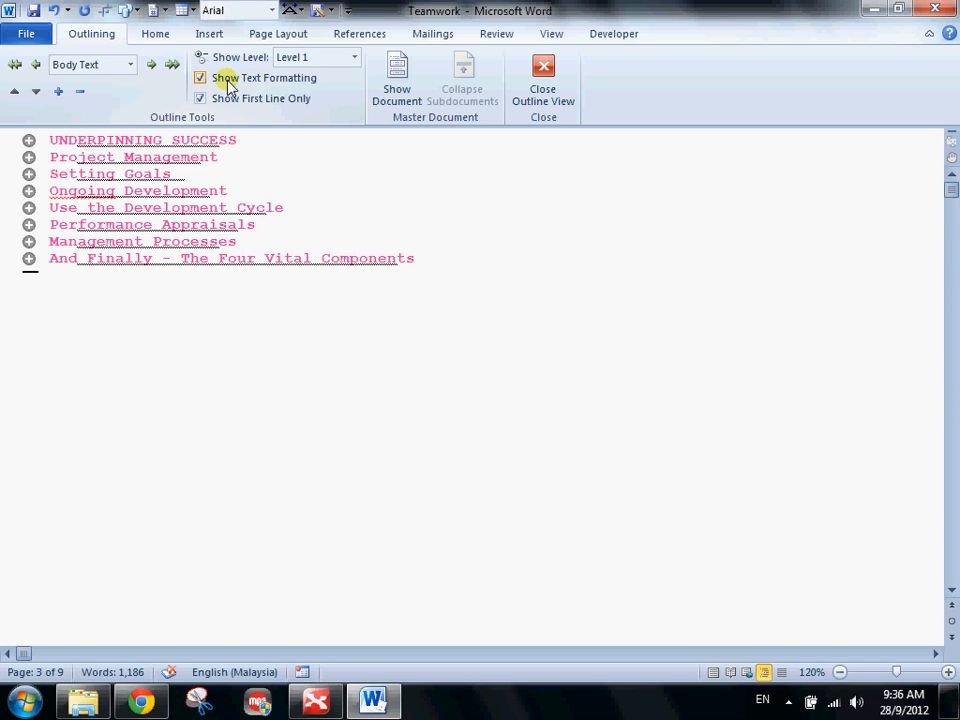
# - Expand the UNDERPINNING SUCCESS section and select the heading together with its body text
pyautogui.click(29, 140)
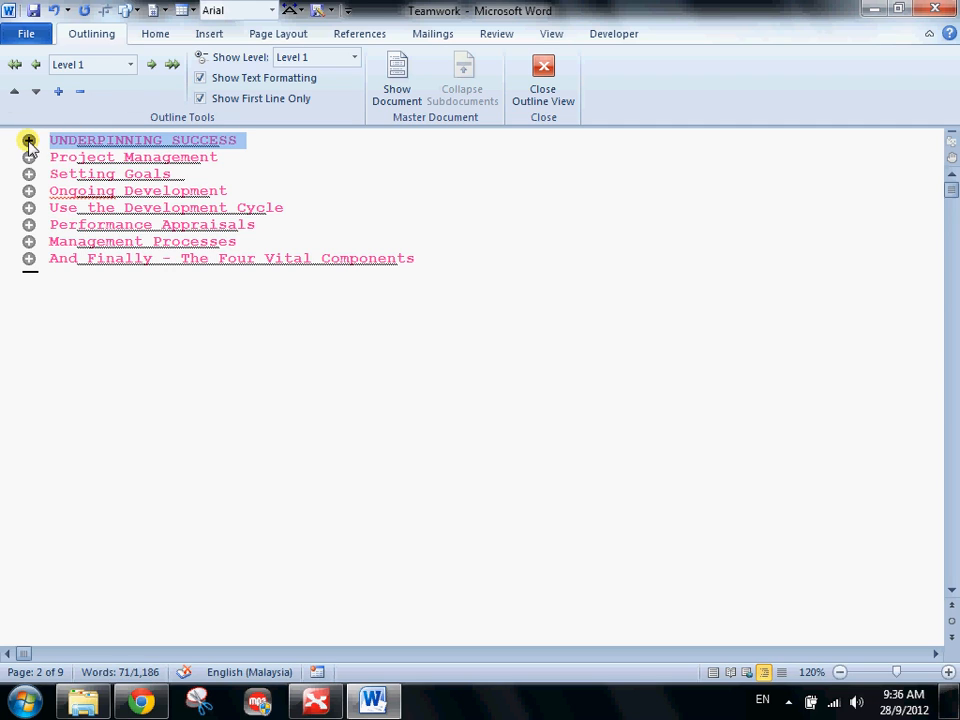
pyautogui.click(104, 157)
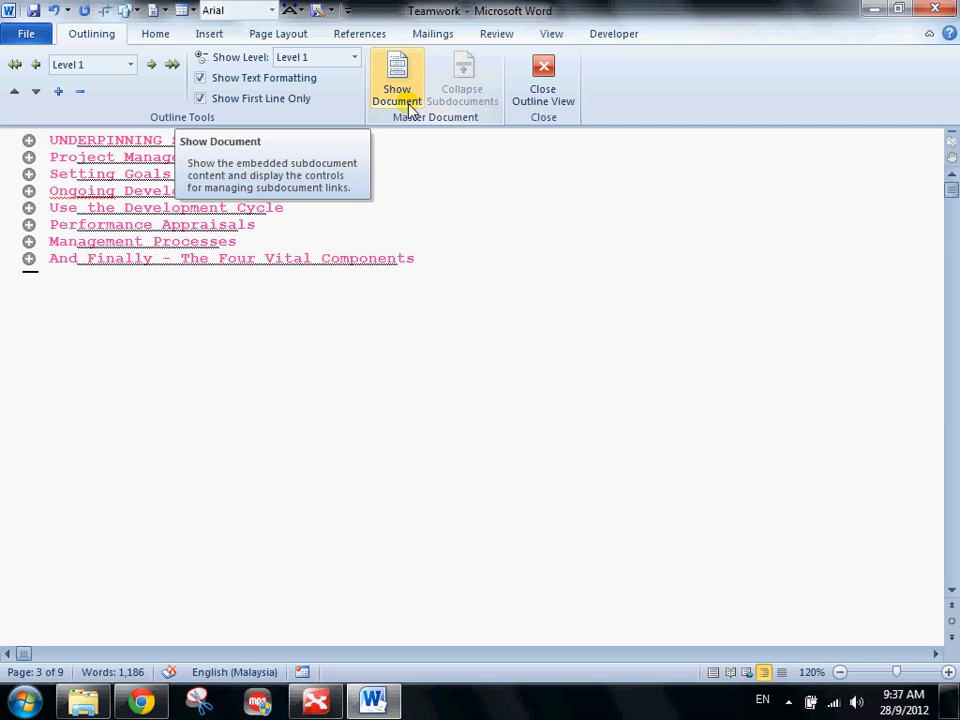
pyautogui.click(28, 142)
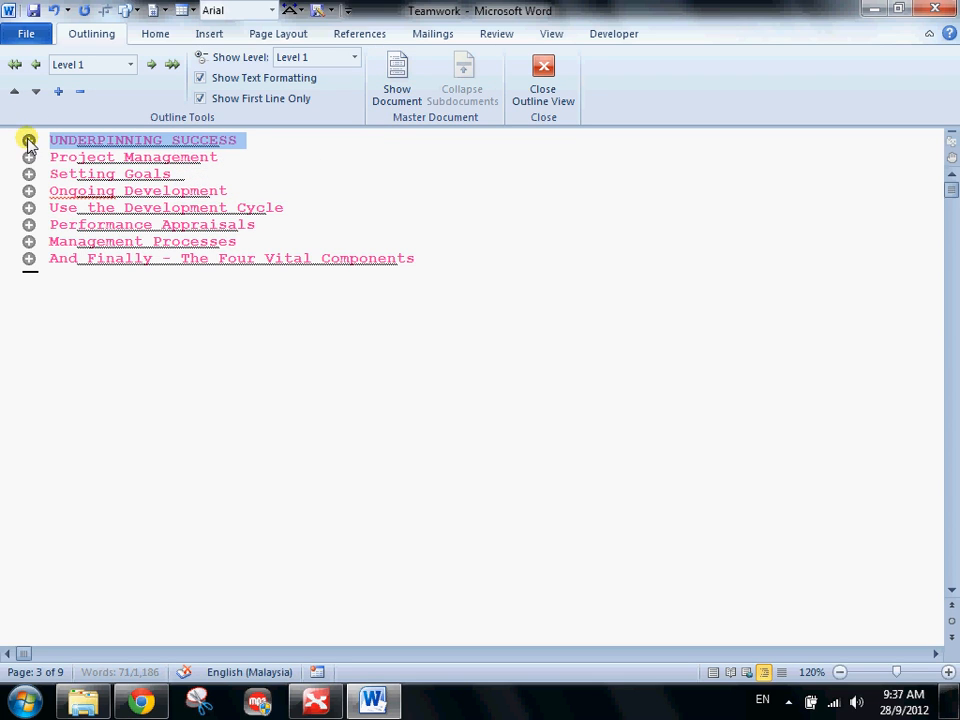
pyautogui.doubleClick(28, 142)
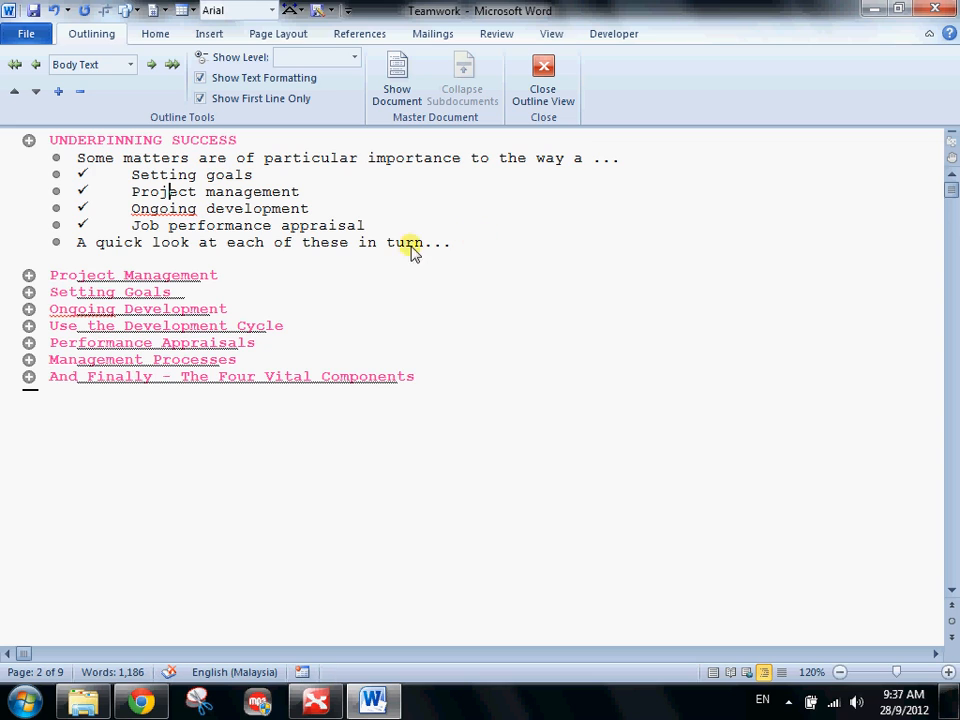
pyautogui.click(28, 142)
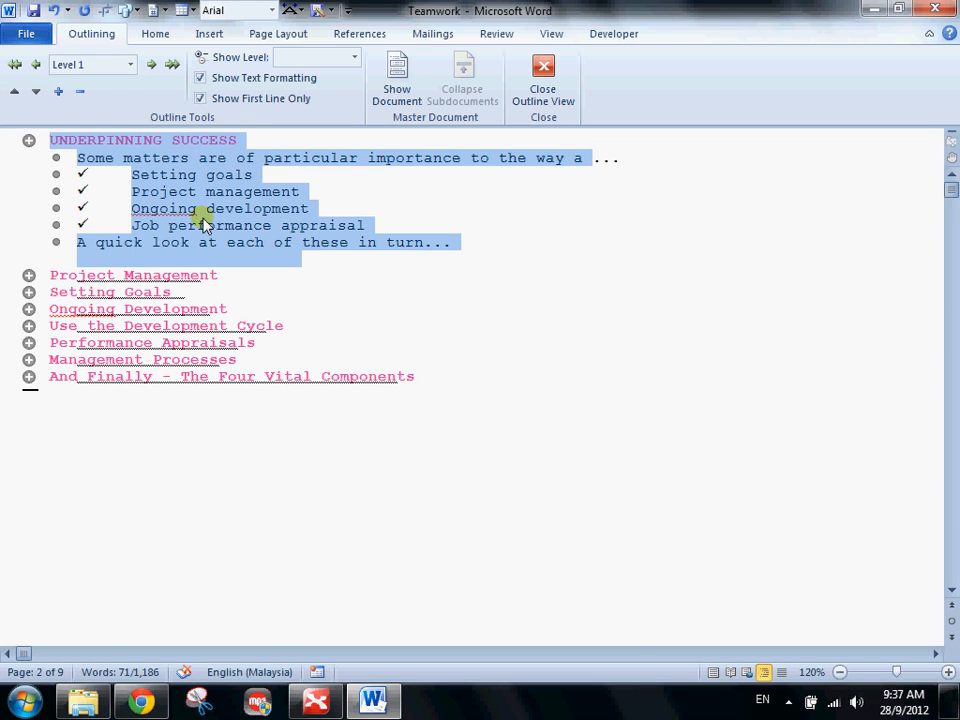
# - Show the master document controls and place the document window beside the Teamwork folder window
pyautogui.click(400, 104)
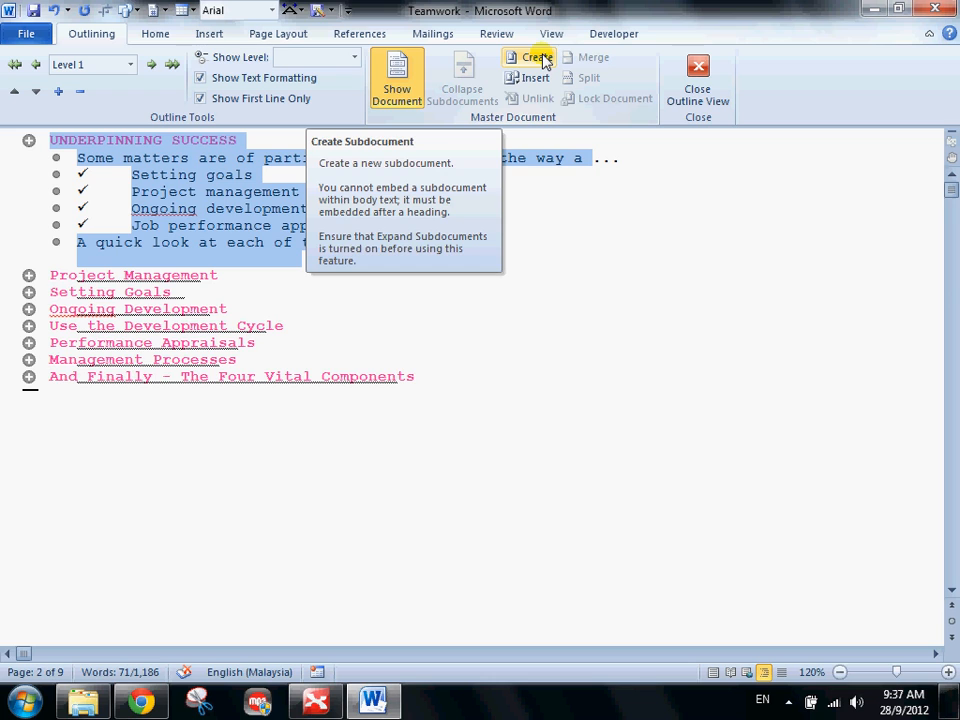
pyautogui.press('super+Right')
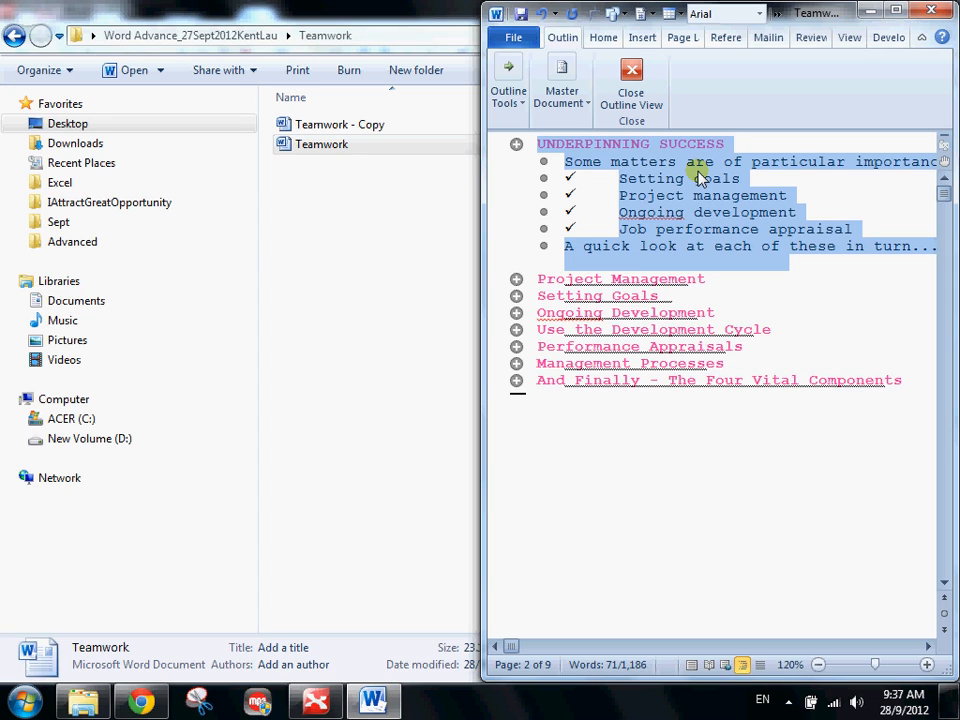
pyautogui.click(577, 104)
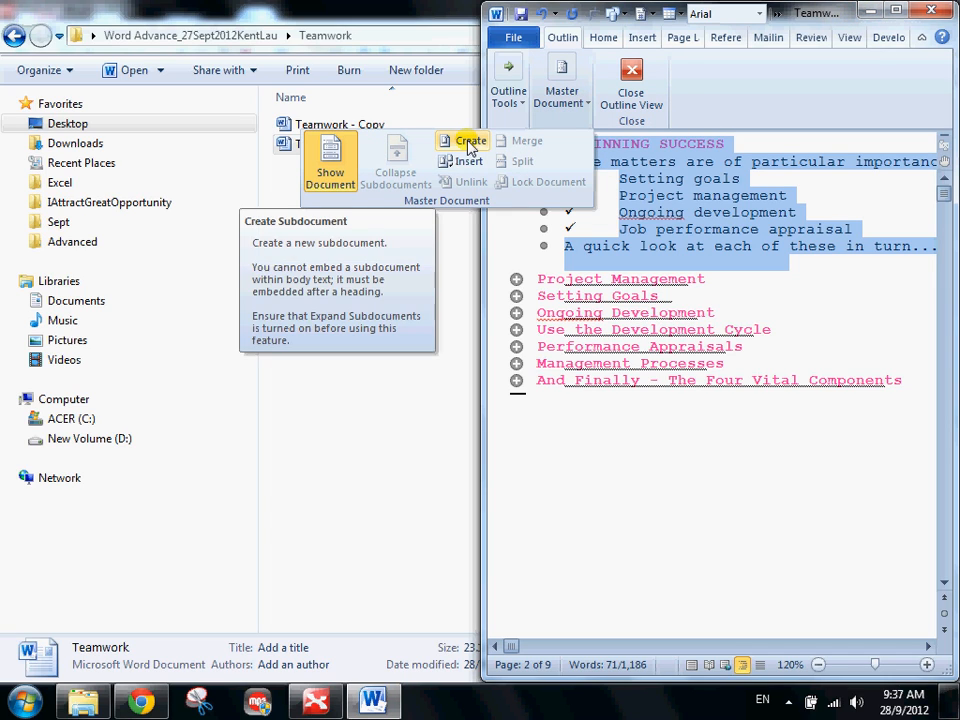
pyautogui.click(775, 256)
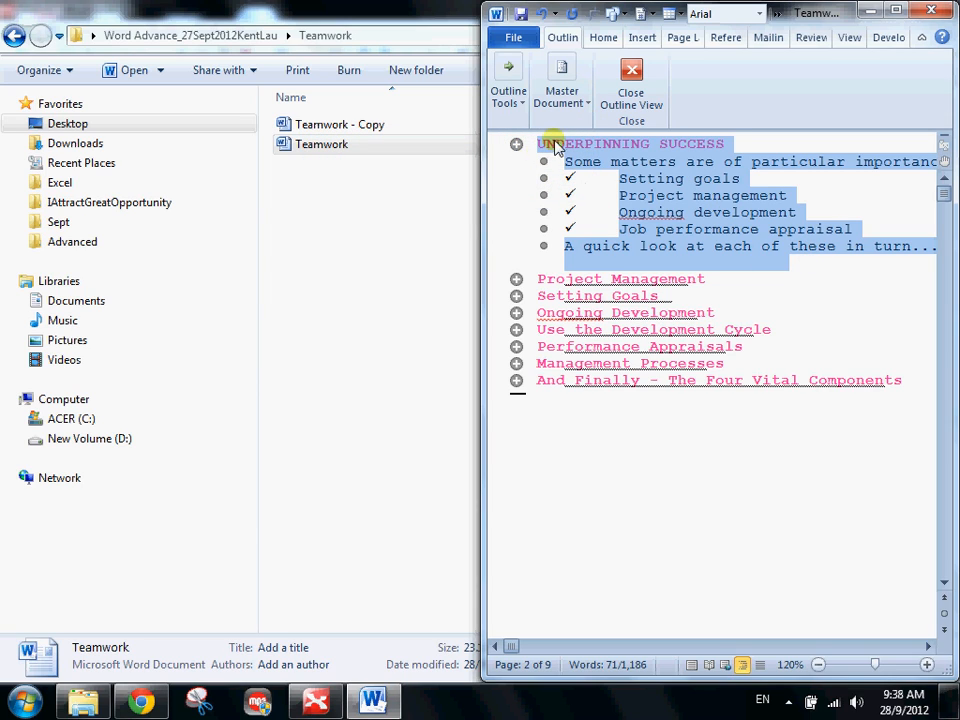
# - Create a subdocument from the UNDERPINNING SUCCESS section and save the master document
pyautogui.click(578, 104)
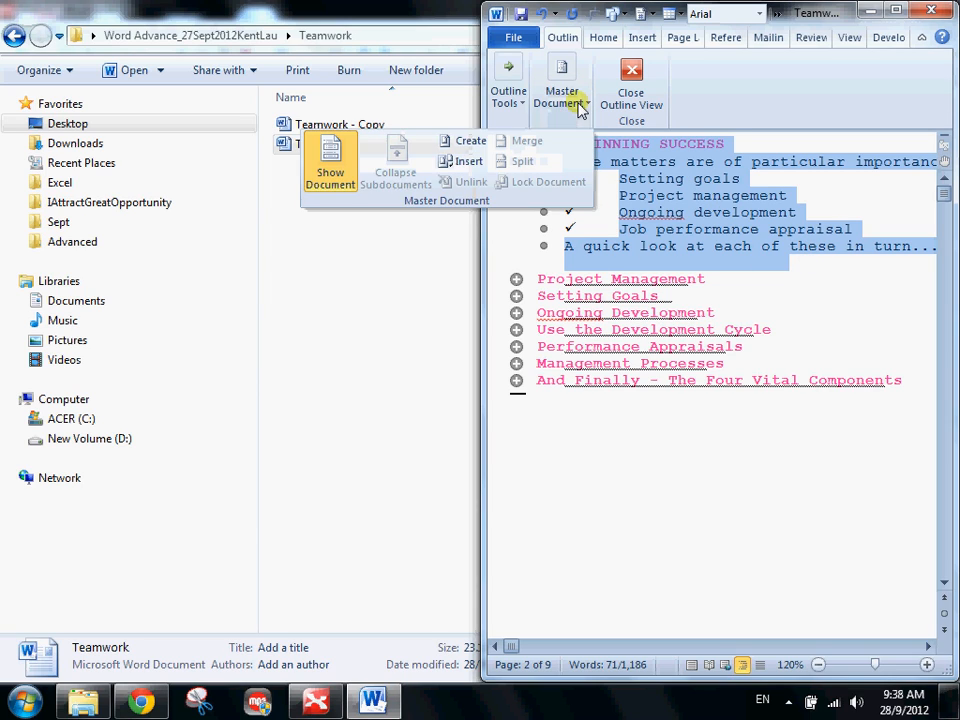
pyautogui.click(463, 142)
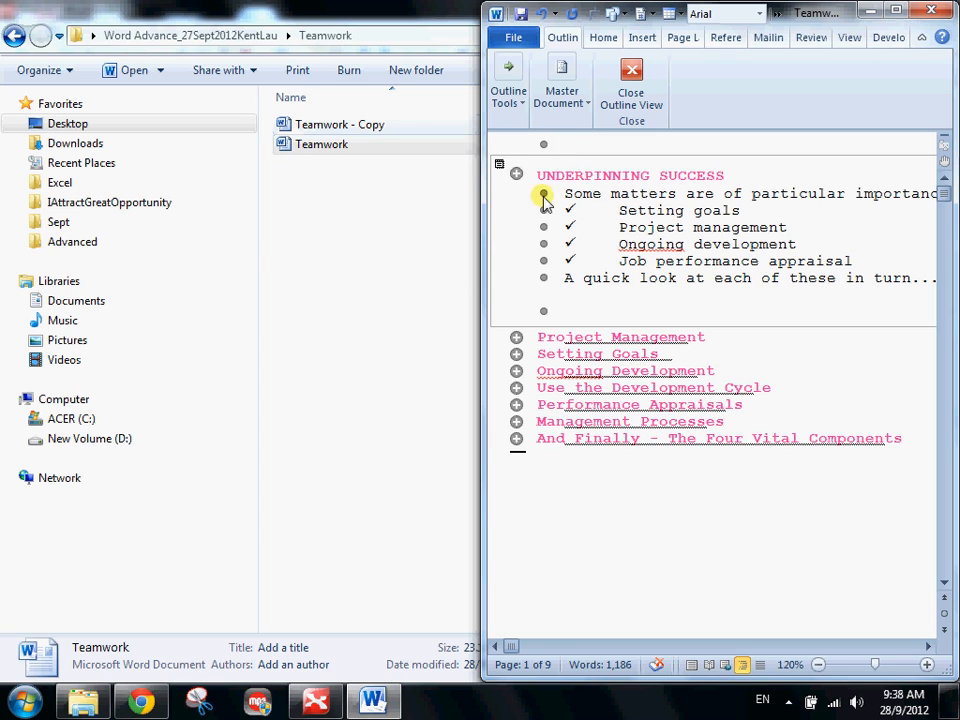
pyautogui.click(521, 18)
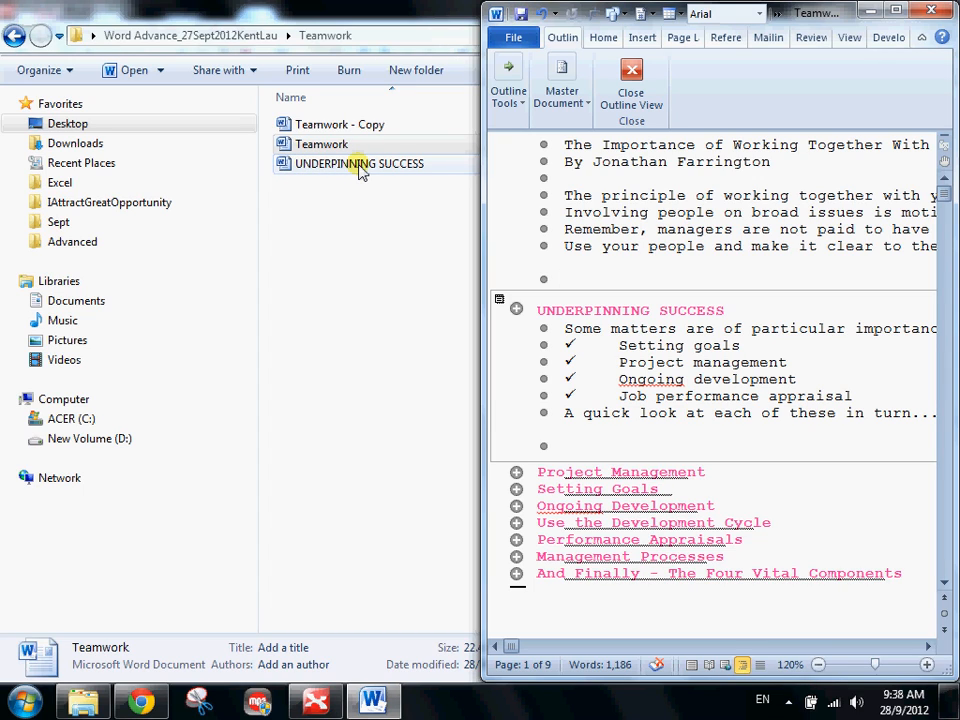
# - Expand the Project Management section and create a subdocument from it
pyautogui.scroll(-2, 660, 439)
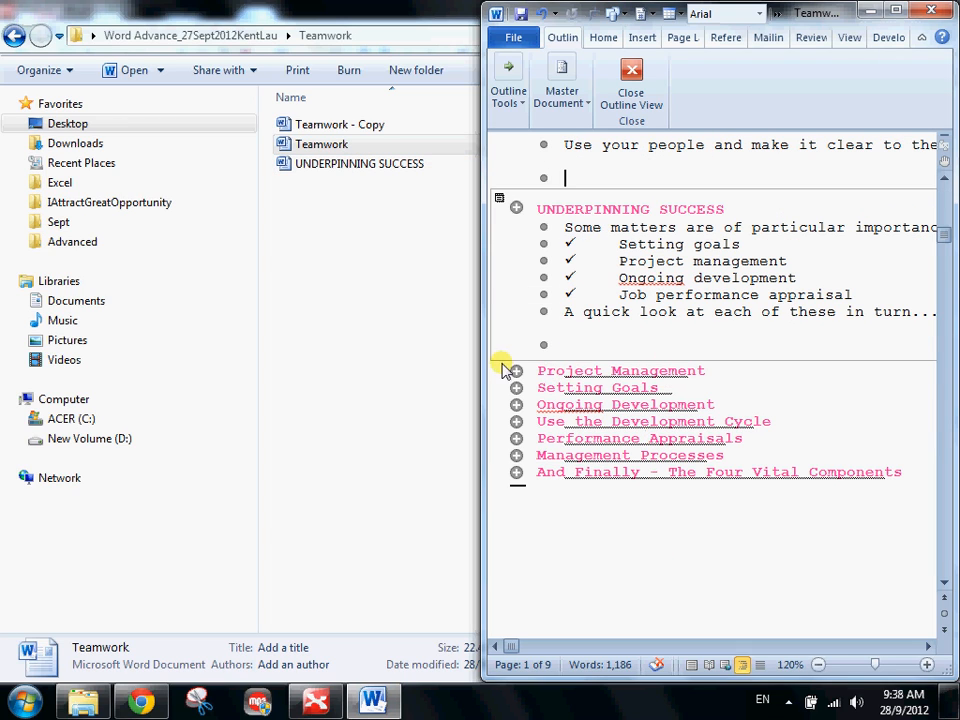
pyautogui.click(514, 372)
pyautogui.doubleClick(514, 372)
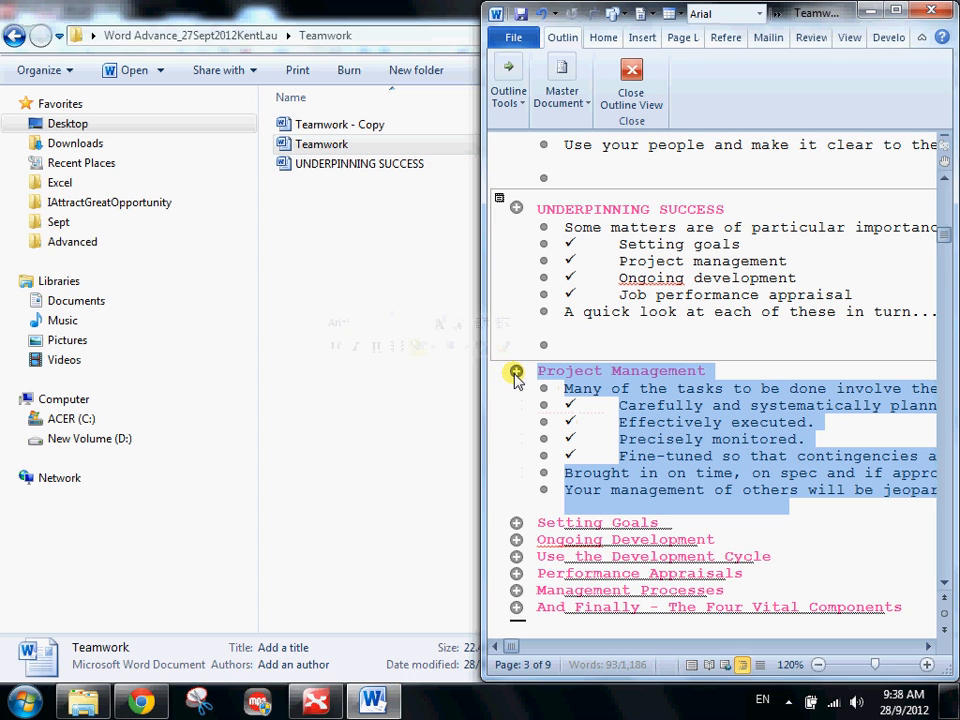
pyautogui.click(578, 104)
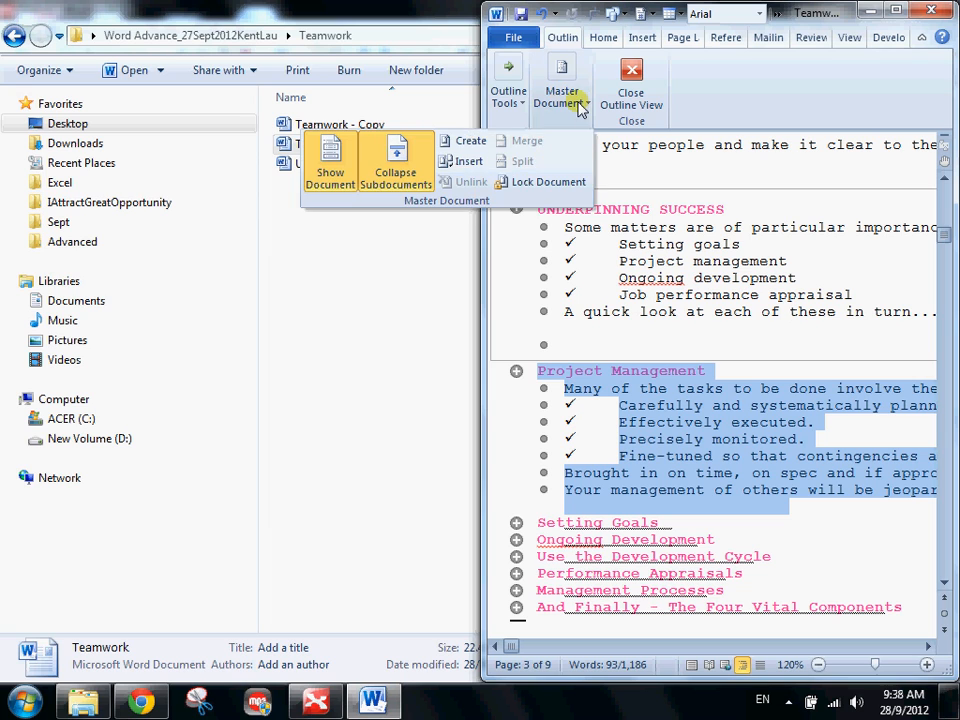
pyautogui.click(472, 151)
# - Expand the Setting Goals section and create a subdocument from it
pyautogui.scroll(-3, 522, 390)
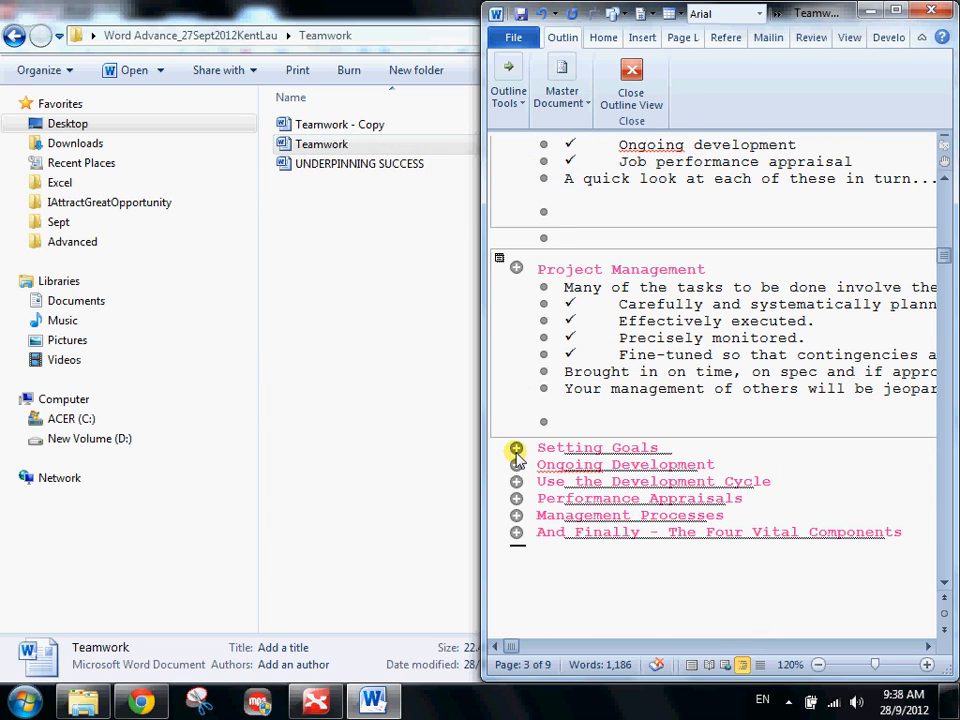
pyautogui.doubleClick(516, 450)
pyautogui.click(563, 94)
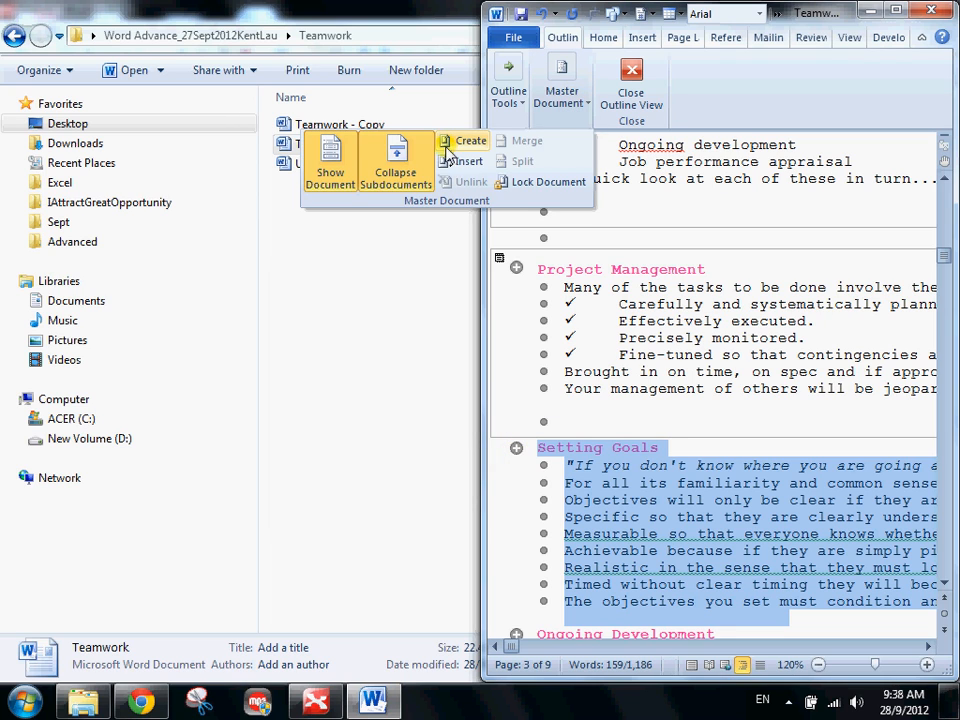
pyautogui.click(452, 145)
# - Expand the Ongoing Development section and create a subdocument from it
pyautogui.scroll(-6, 500, 380)
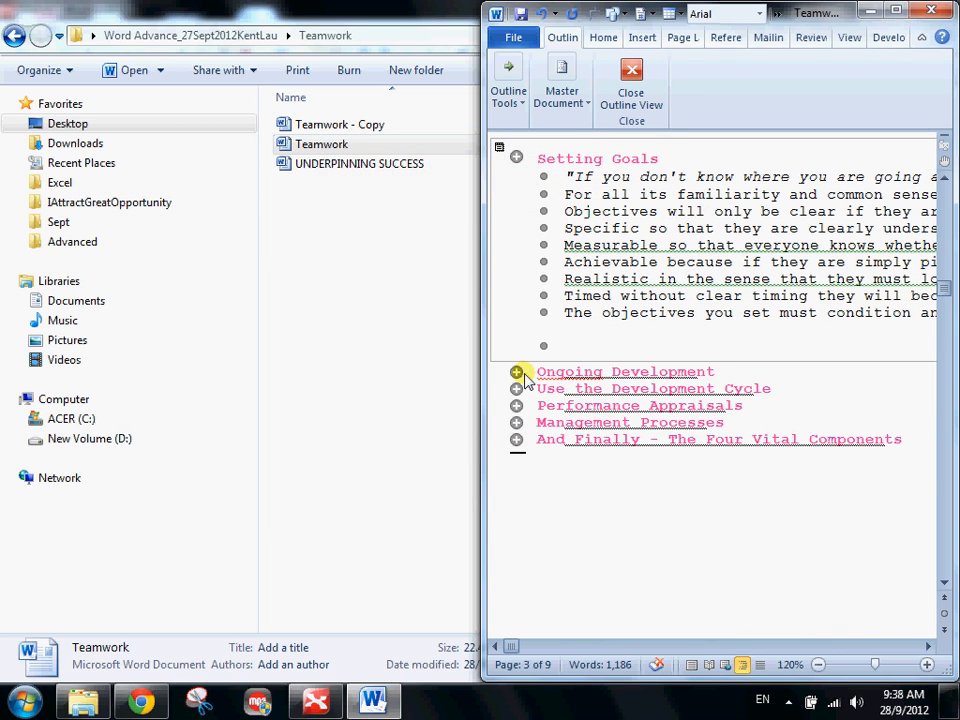
pyautogui.doubleClick(516, 372)
pyautogui.click(562, 94)
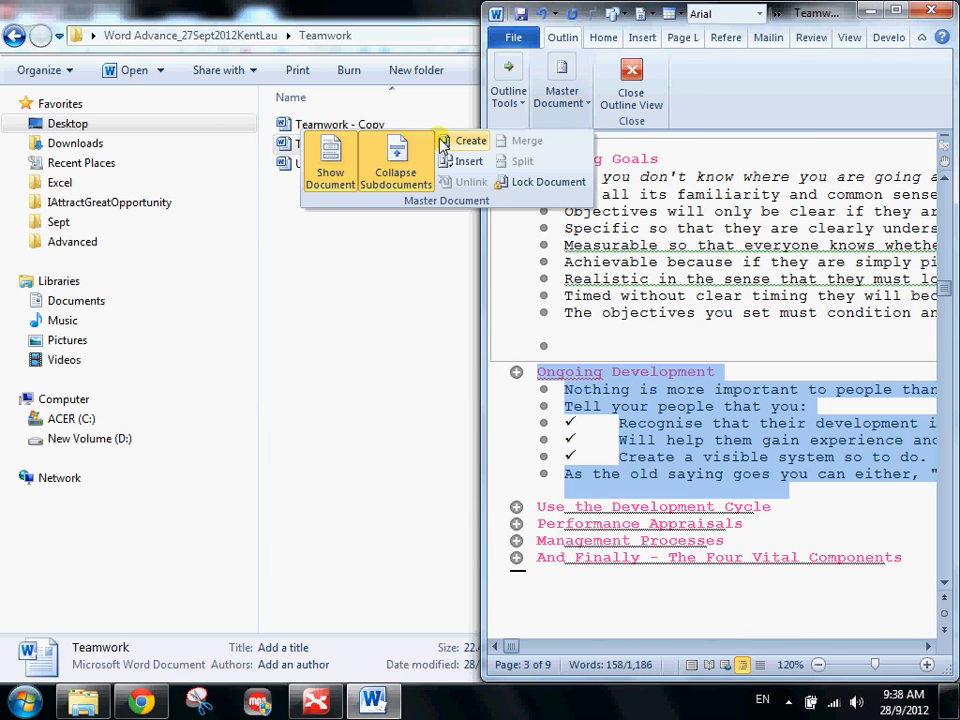
pyautogui.click(443, 145)
# - Expand the Use the Development Cycle section and create a subdocument from it
pyautogui.doubleClick(516, 364)
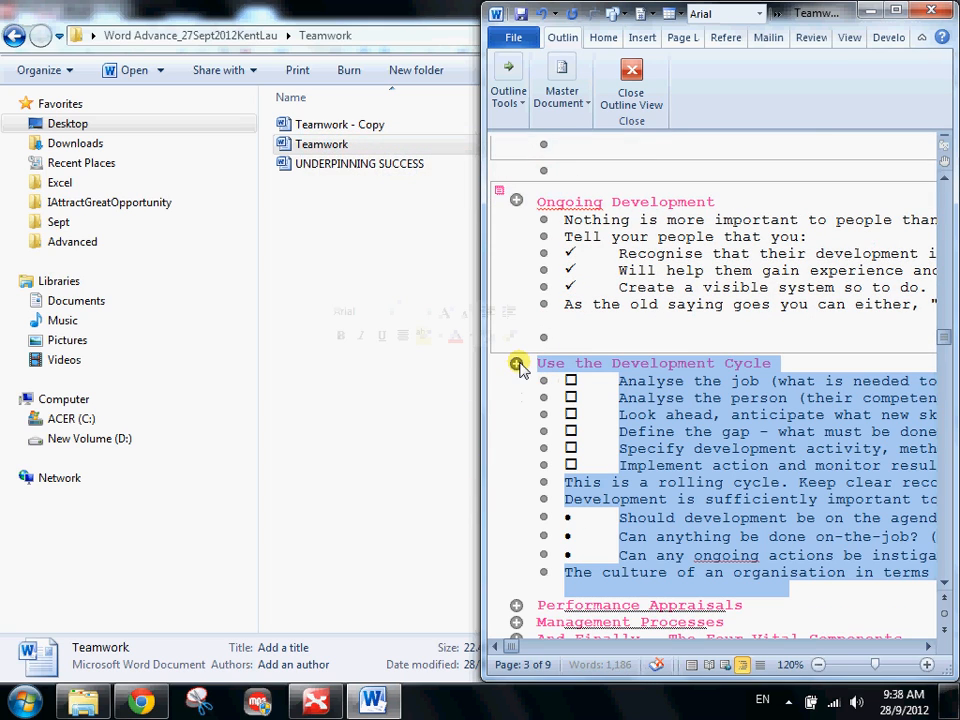
pyautogui.click(562, 94)
pyautogui.click(463, 138)
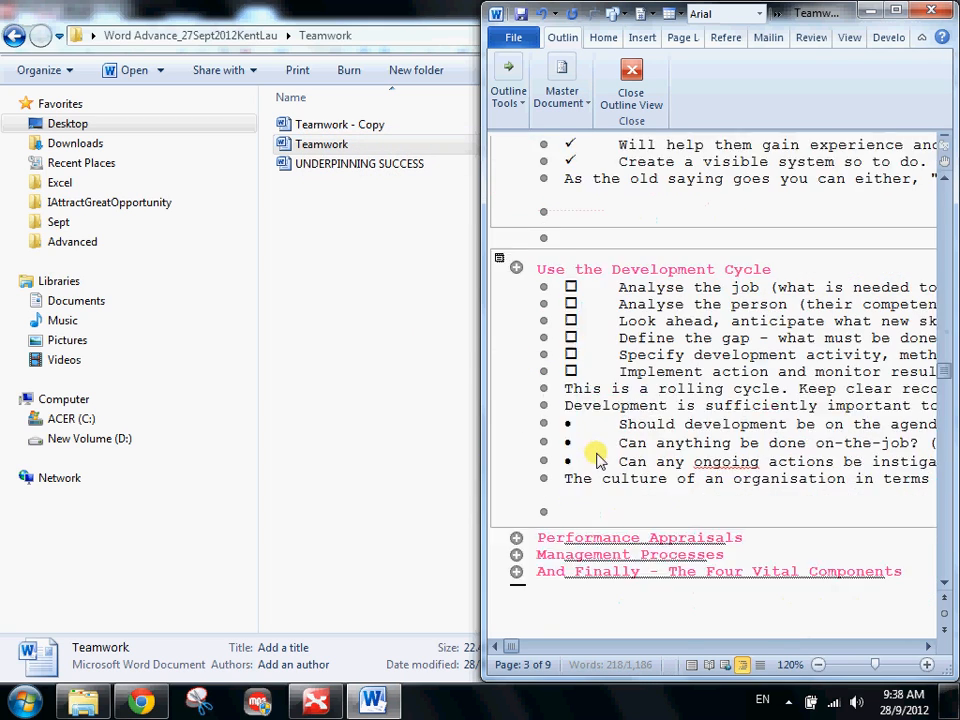
# - Expand the Performance Appraisals section and create a subdocument from it
pyautogui.doubleClick(516, 537)
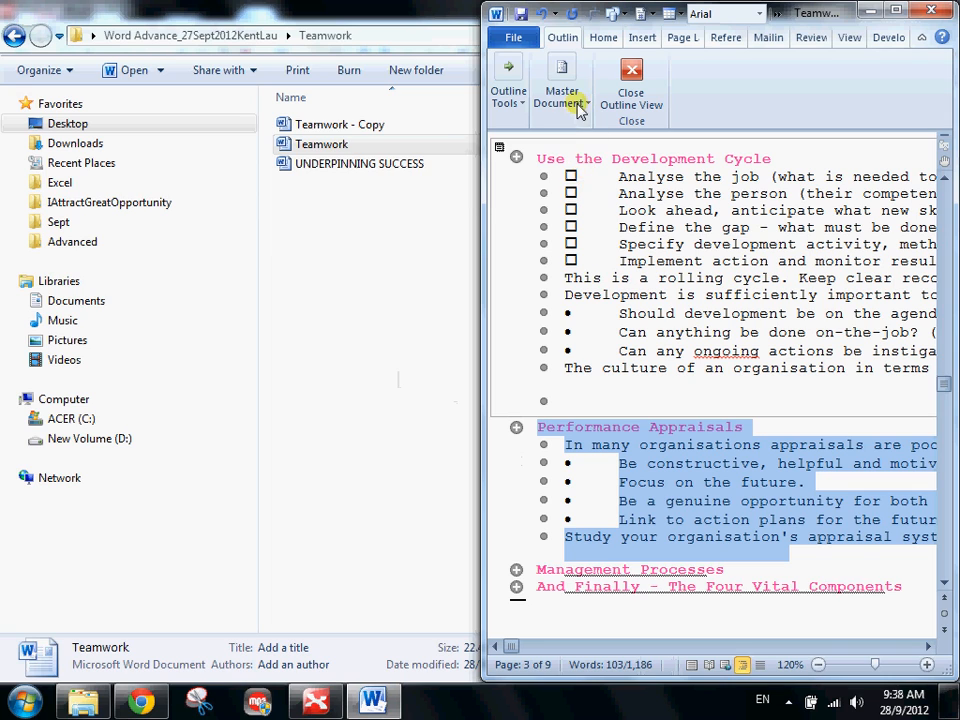
pyautogui.click(577, 108)
pyautogui.click(467, 137)
# - Expand the Management Processes section and create a subdocument from it
pyautogui.click(516, 424)
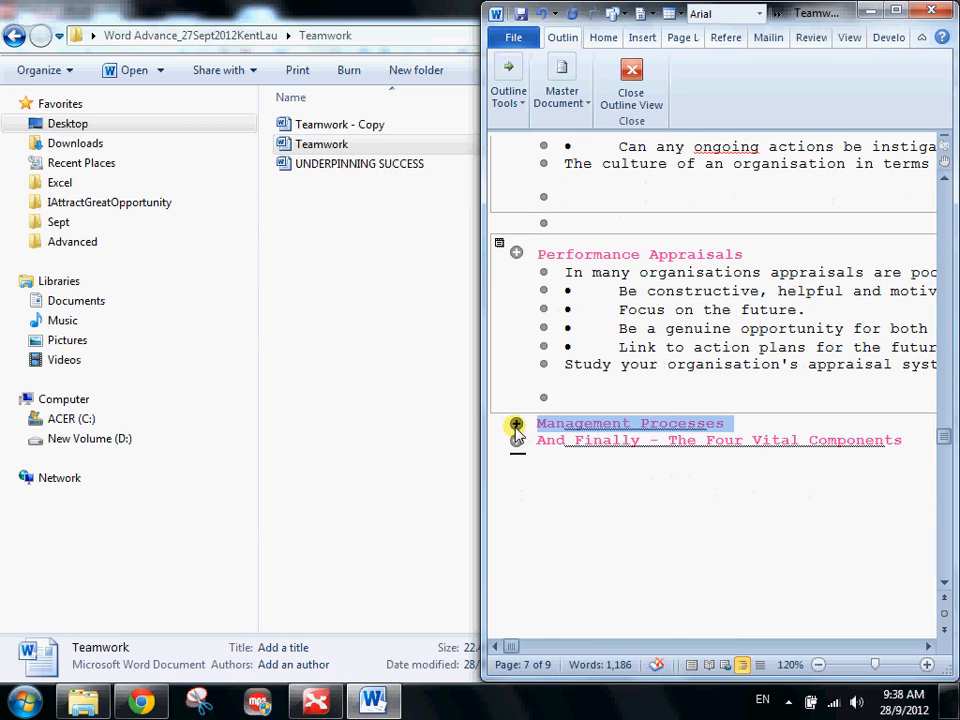
pyautogui.doubleClick(516, 424)
pyautogui.click(566, 100)
pyautogui.click(465, 141)
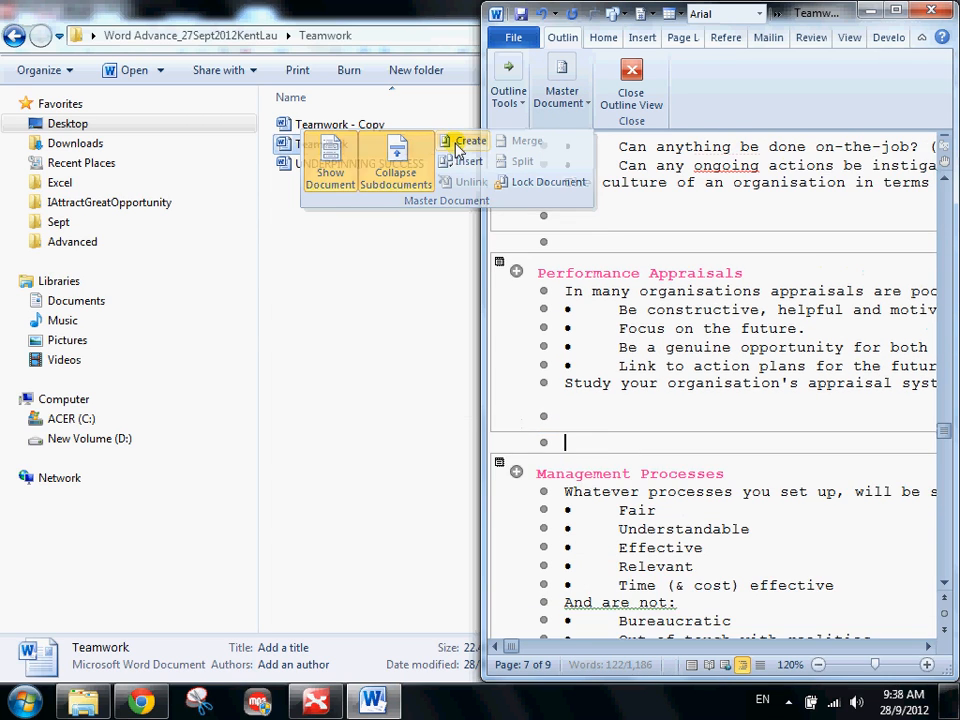
# - Expand the And Finally - The Four Vital Components section and create a subdocument from it
pyautogui.click(516, 371)
pyautogui.doubleClick(516, 371)
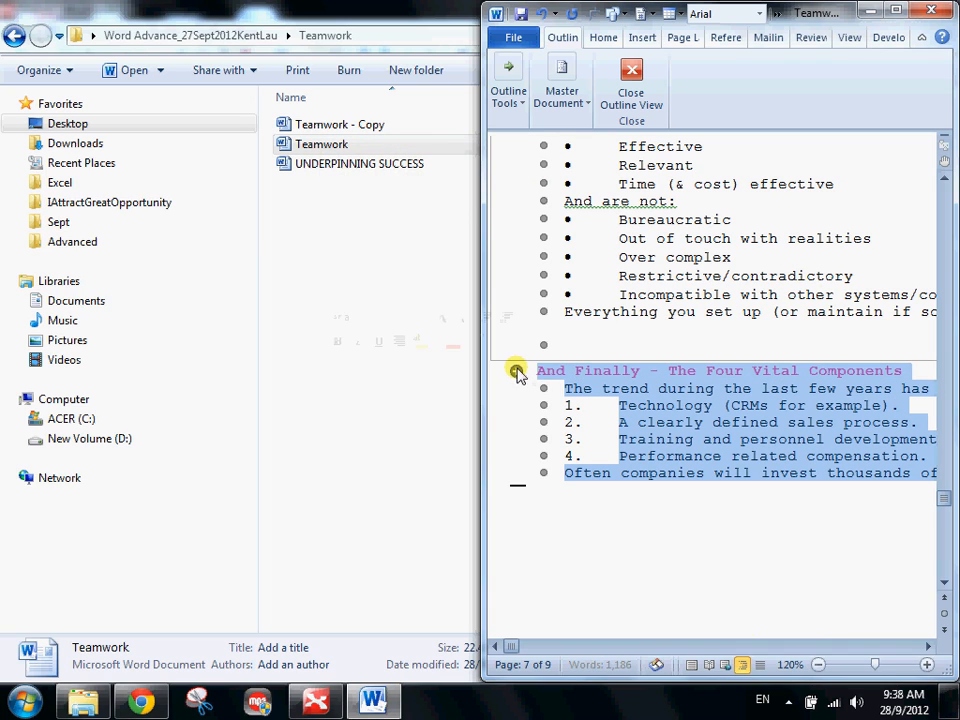
pyautogui.click(563, 95)
pyautogui.click(465, 140)
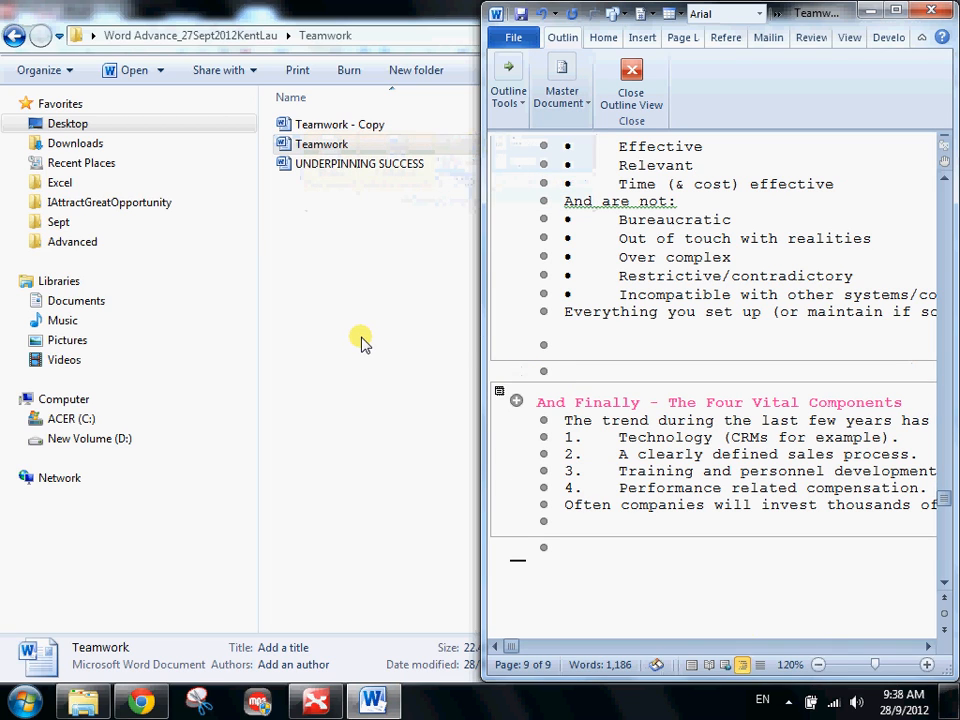
# - Save the master document with its new subdocuments, then cancel the separate Ongoing Development save and close that document's window
pyautogui.click(520, 13)
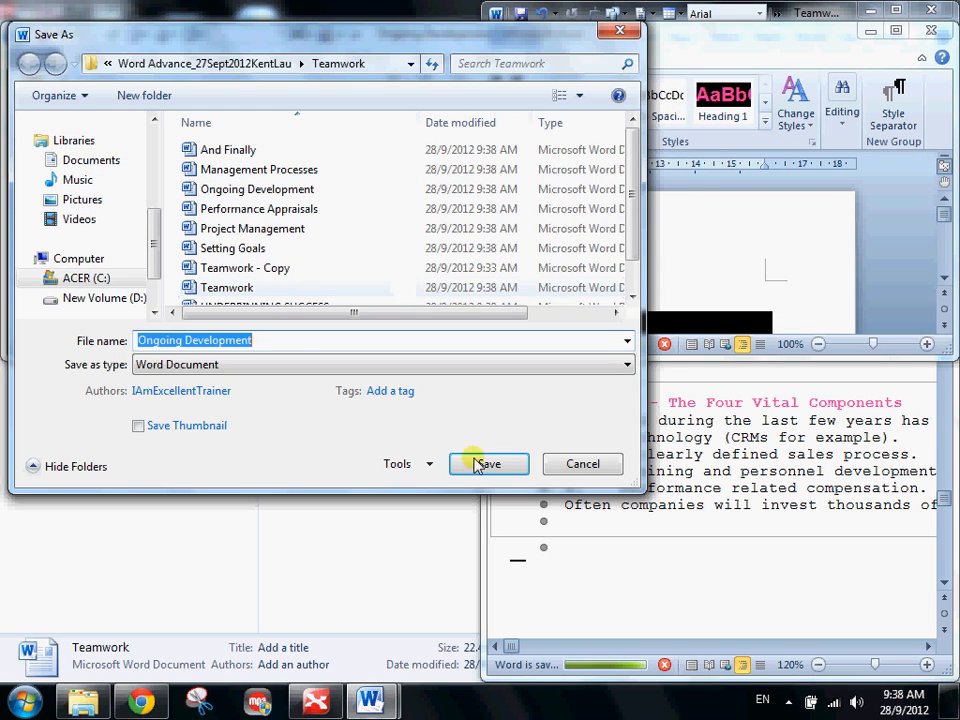
pyautogui.click(505, 466)
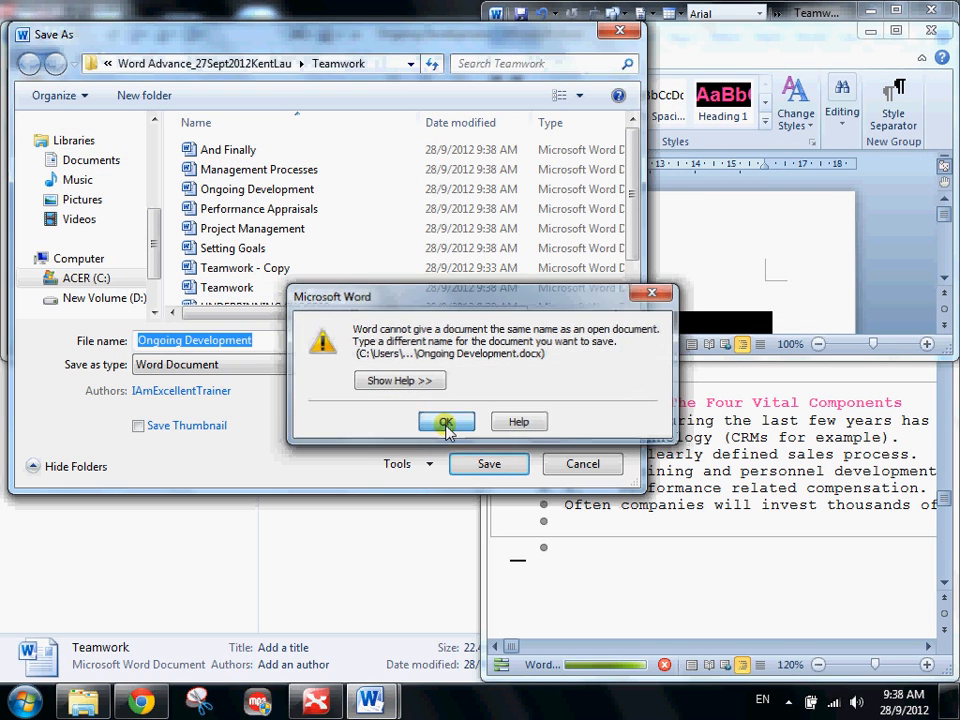
pyautogui.click(446, 424)
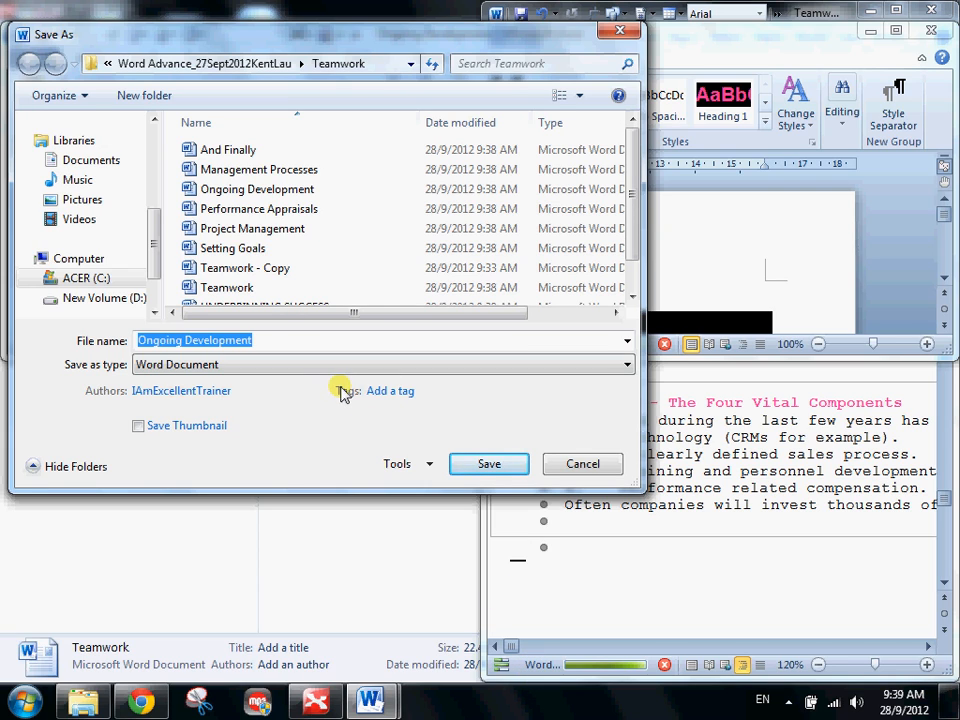
pyautogui.click(502, 465)
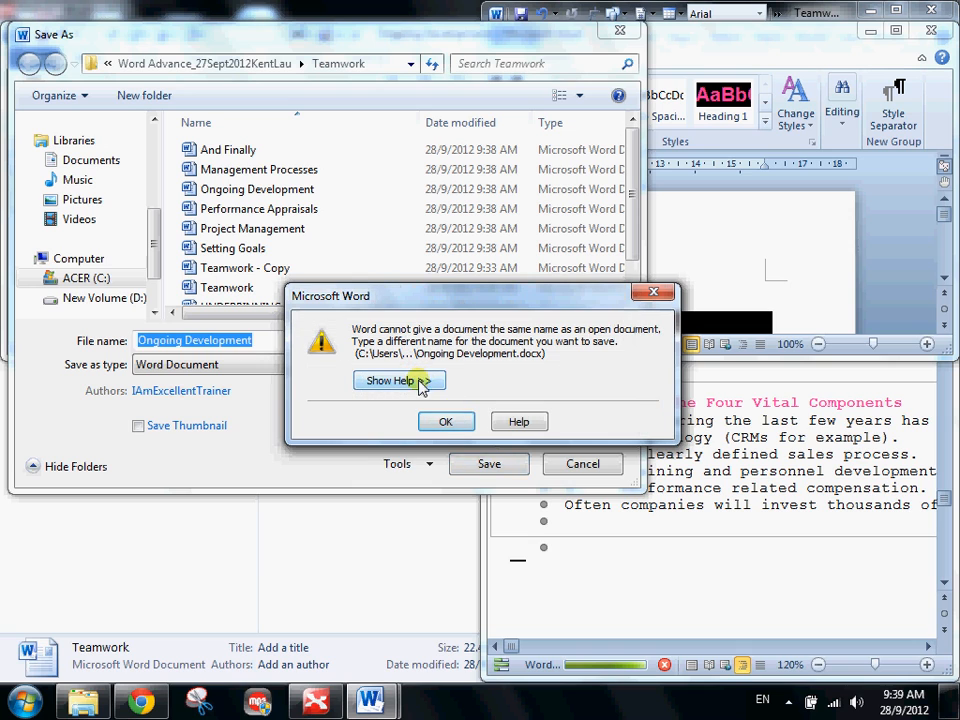
pyautogui.click(448, 420)
pyautogui.click(570, 461)
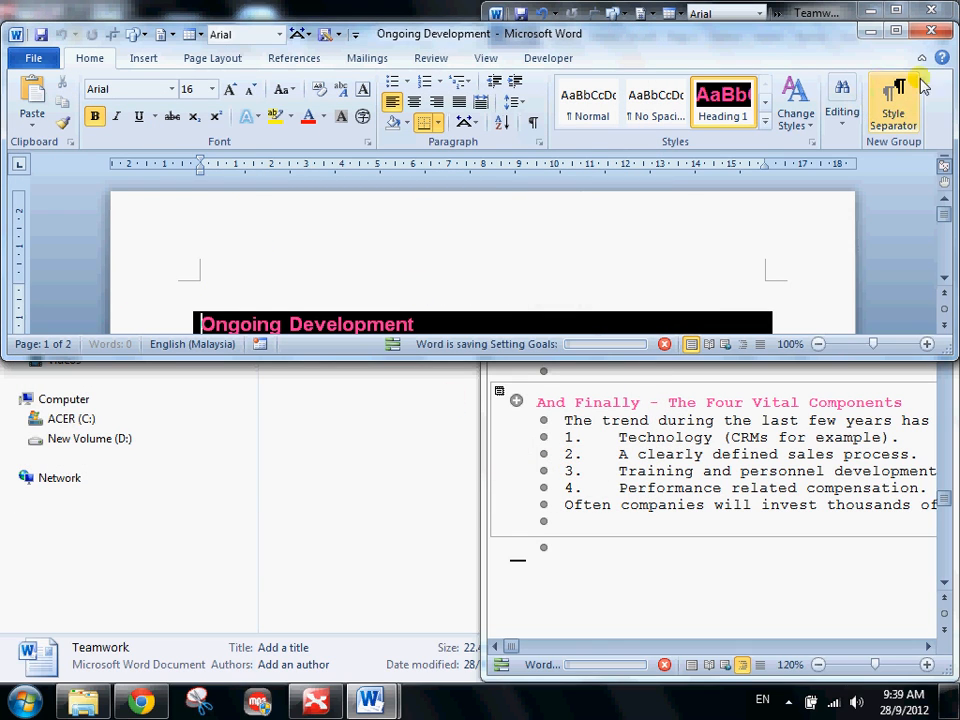
pyautogui.click(928, 36)
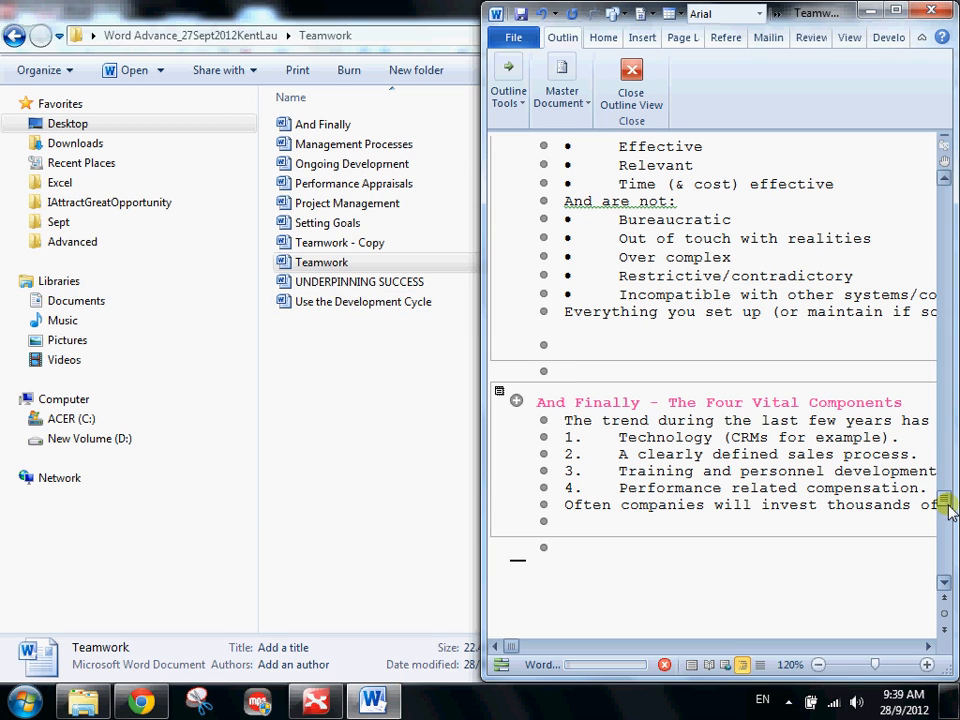
# - Maximize the Teamwork document window and look through the boxed subdocument sections in the outline
pyautogui.scroll(6, 735, 484)
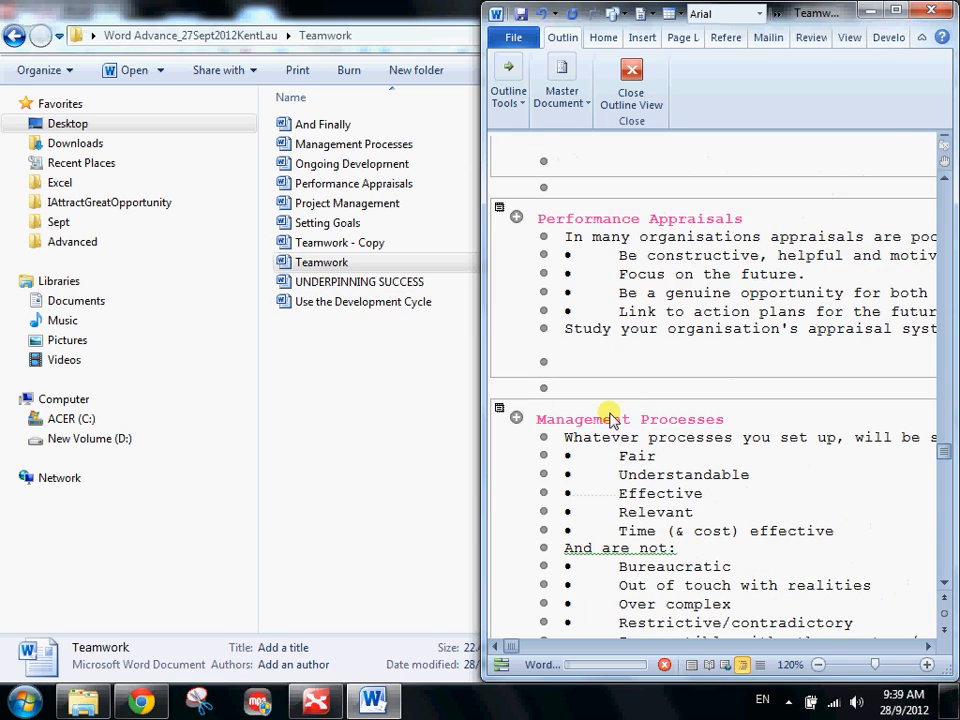
pyautogui.scroll(-4, 612, 418)
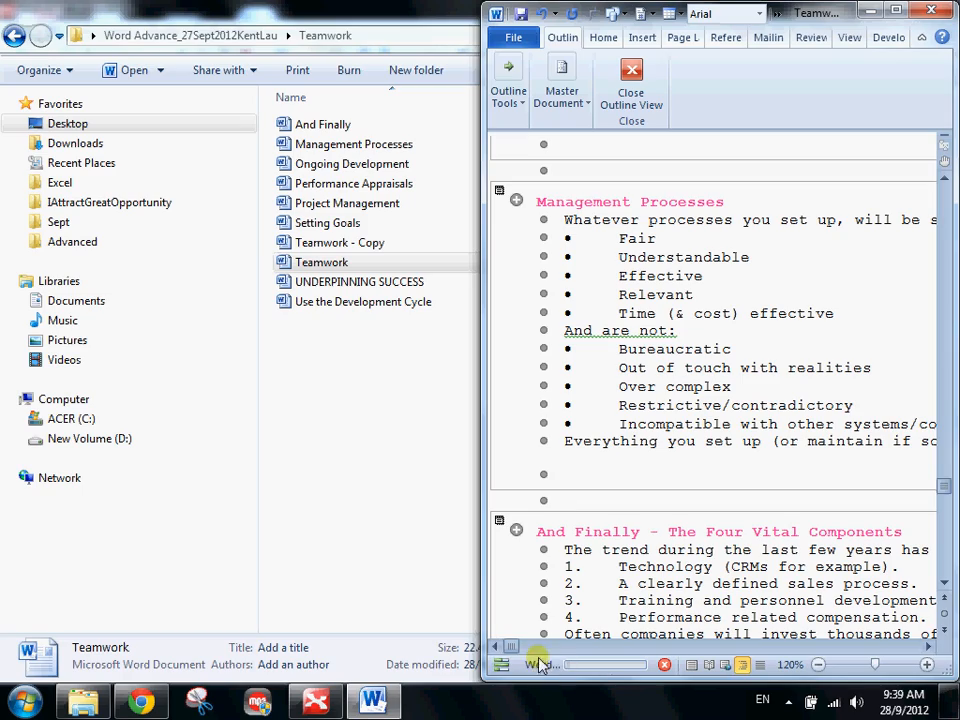
pyautogui.scroll(12, 640, 459)
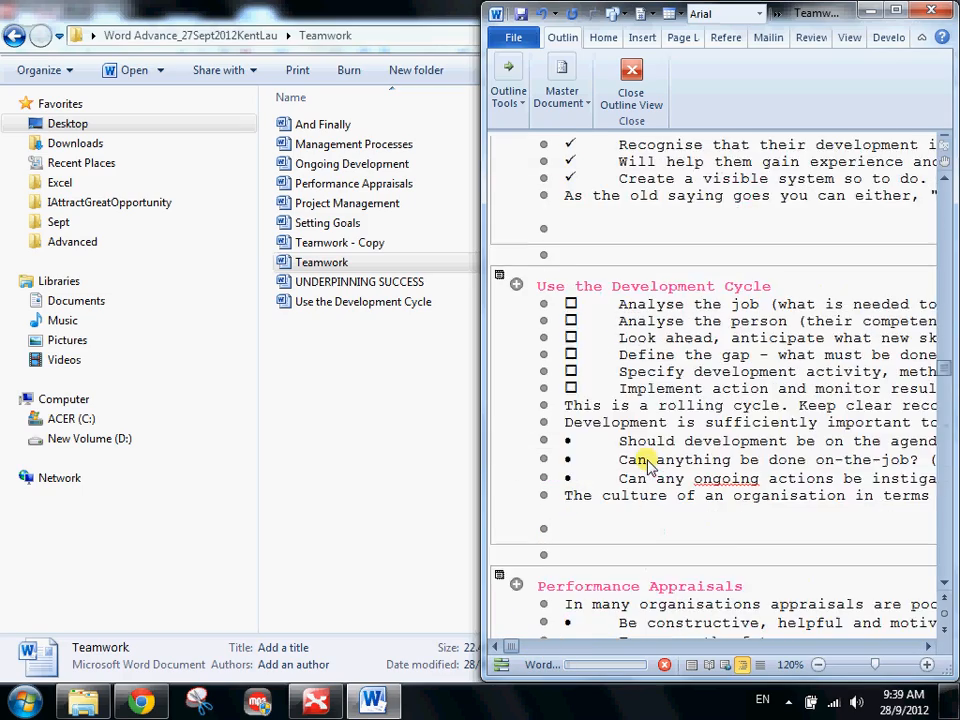
pyautogui.doubleClick(666, 8)
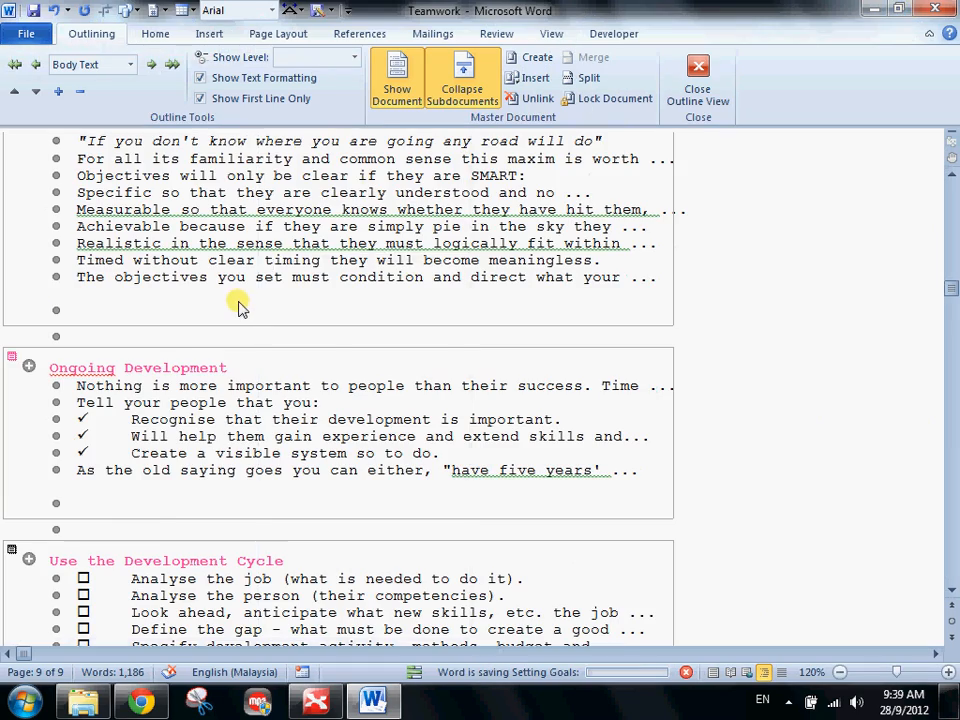
pyautogui.scroll(9, 240, 307)
pyautogui.scroll(2, 240, 307)
pyautogui.scroll(-20, 240, 307)
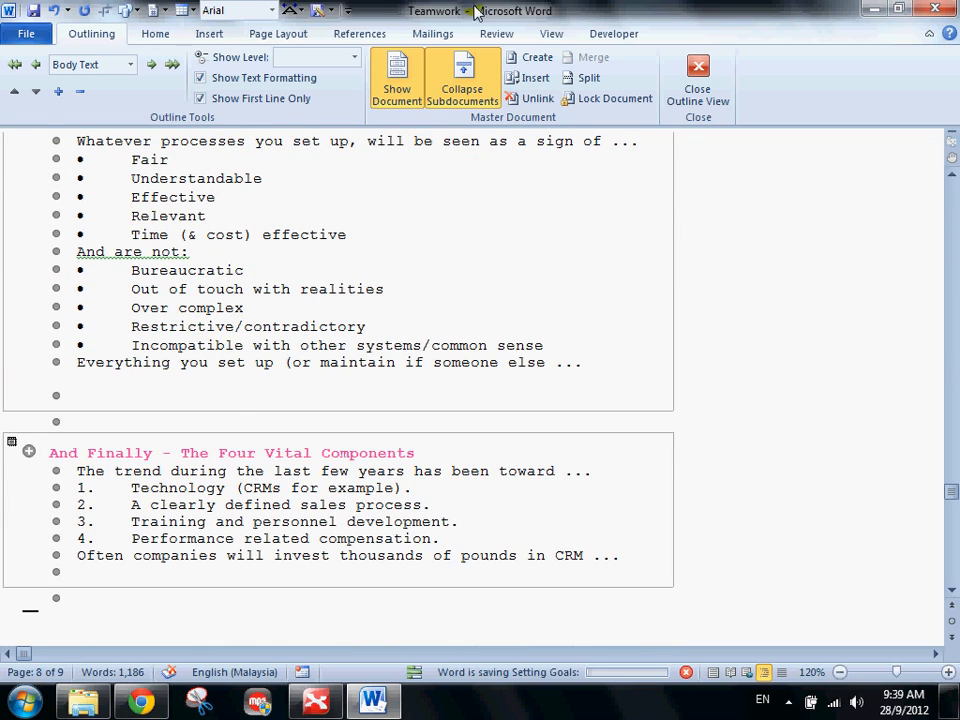
pyautogui.scroll(15, 412, 350)
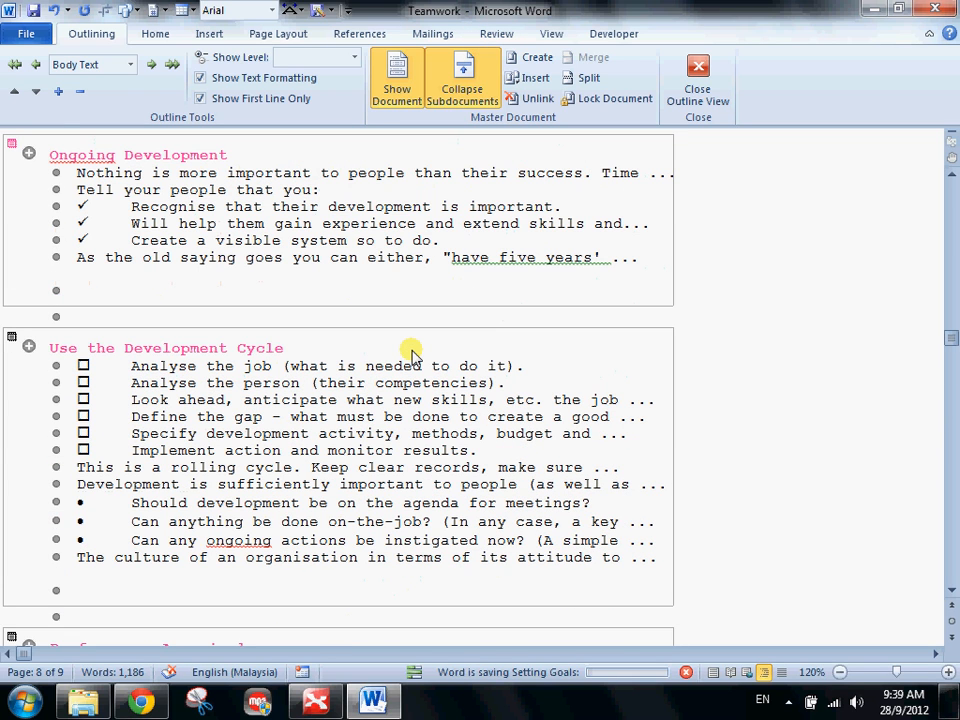